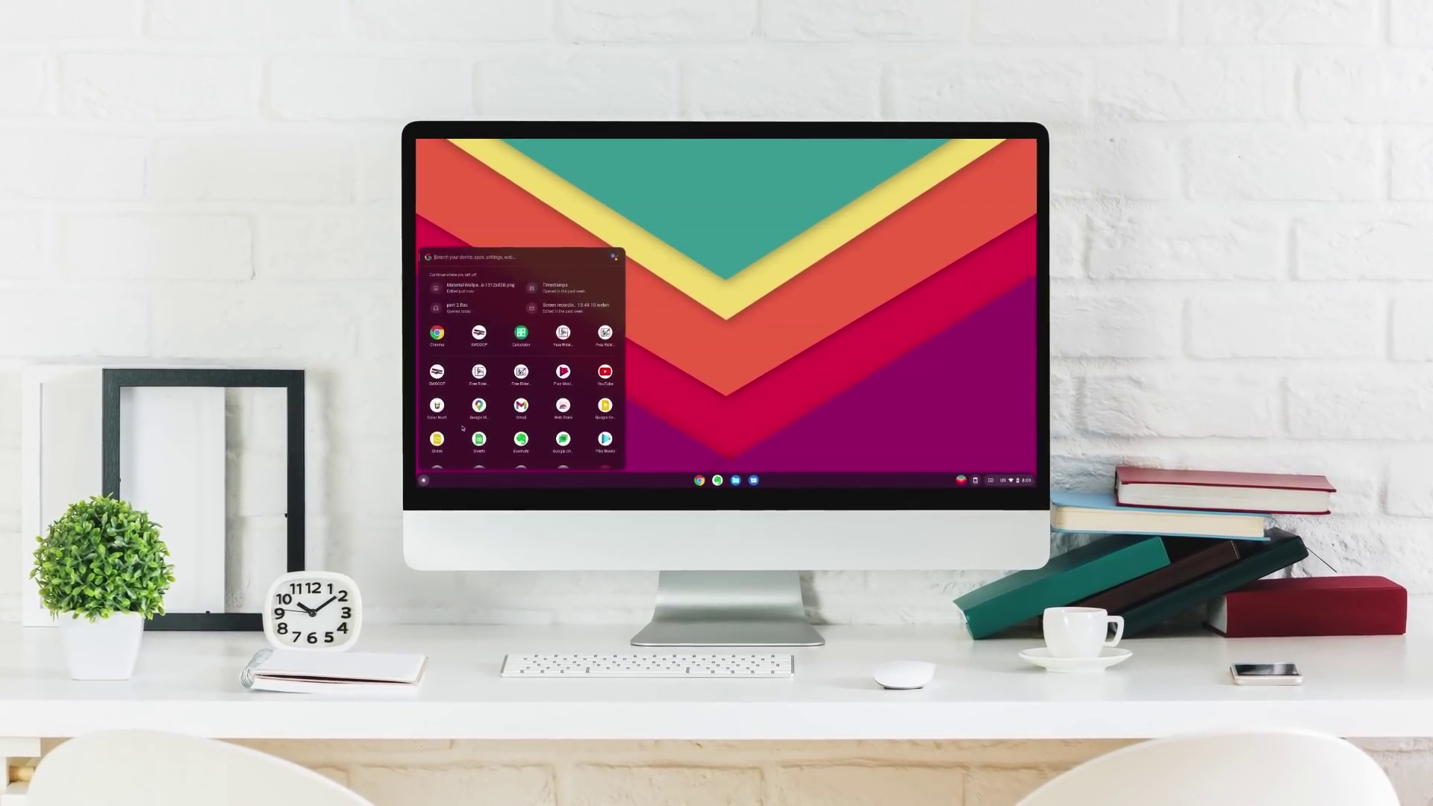
Step: Open Quick Settings and collapse it to its compact view
scroll(461, 430, down, 2)
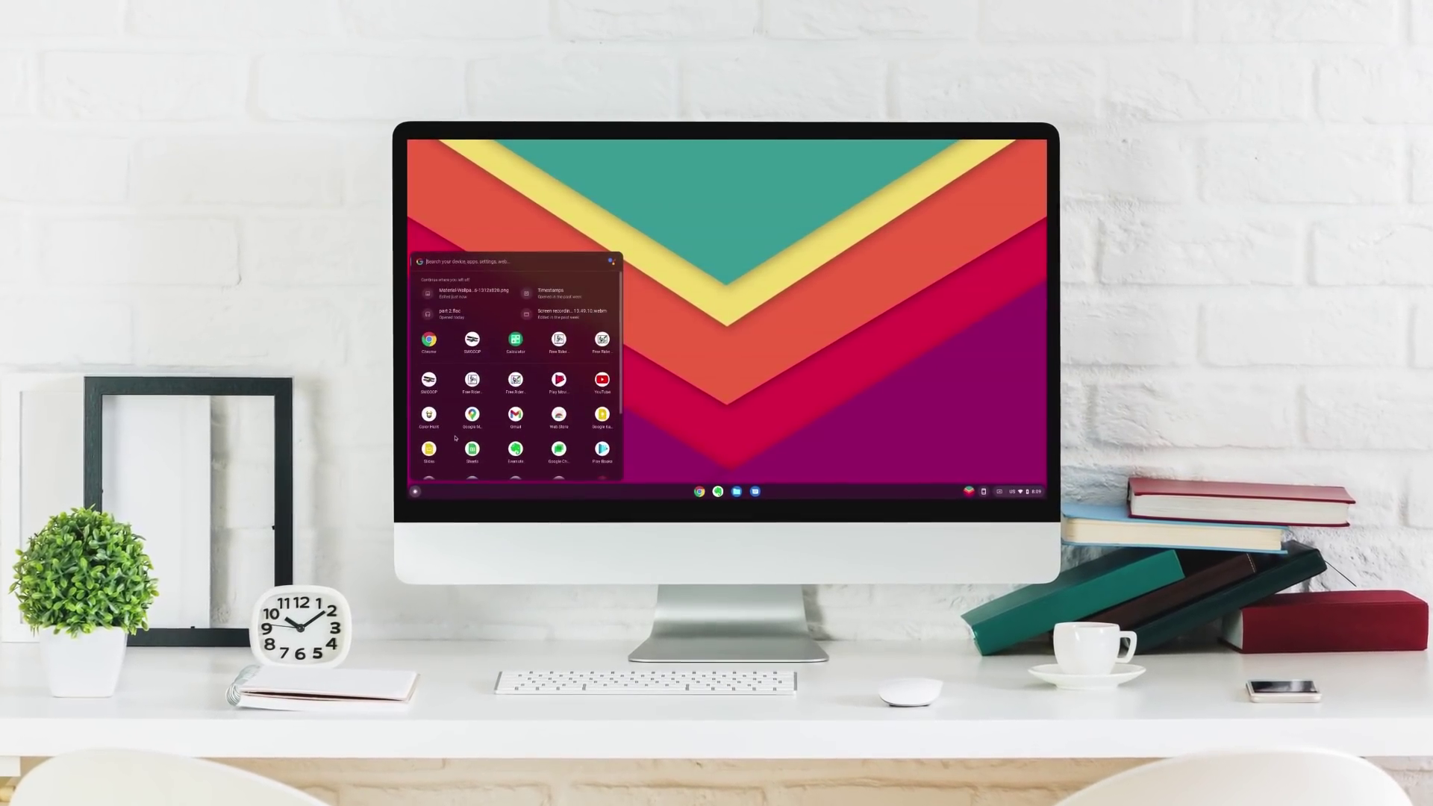
key(alt+shift+s)
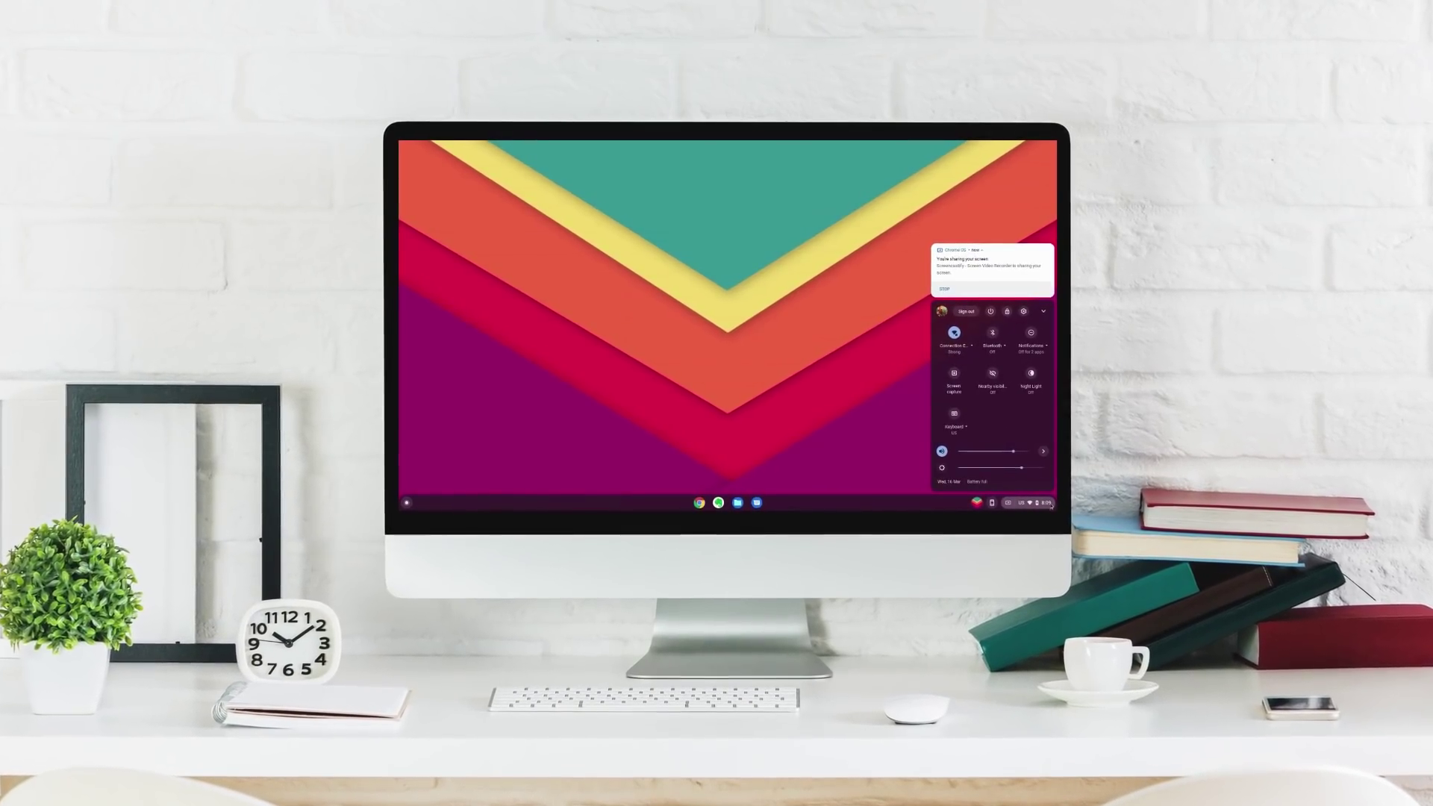
click(1046, 383)
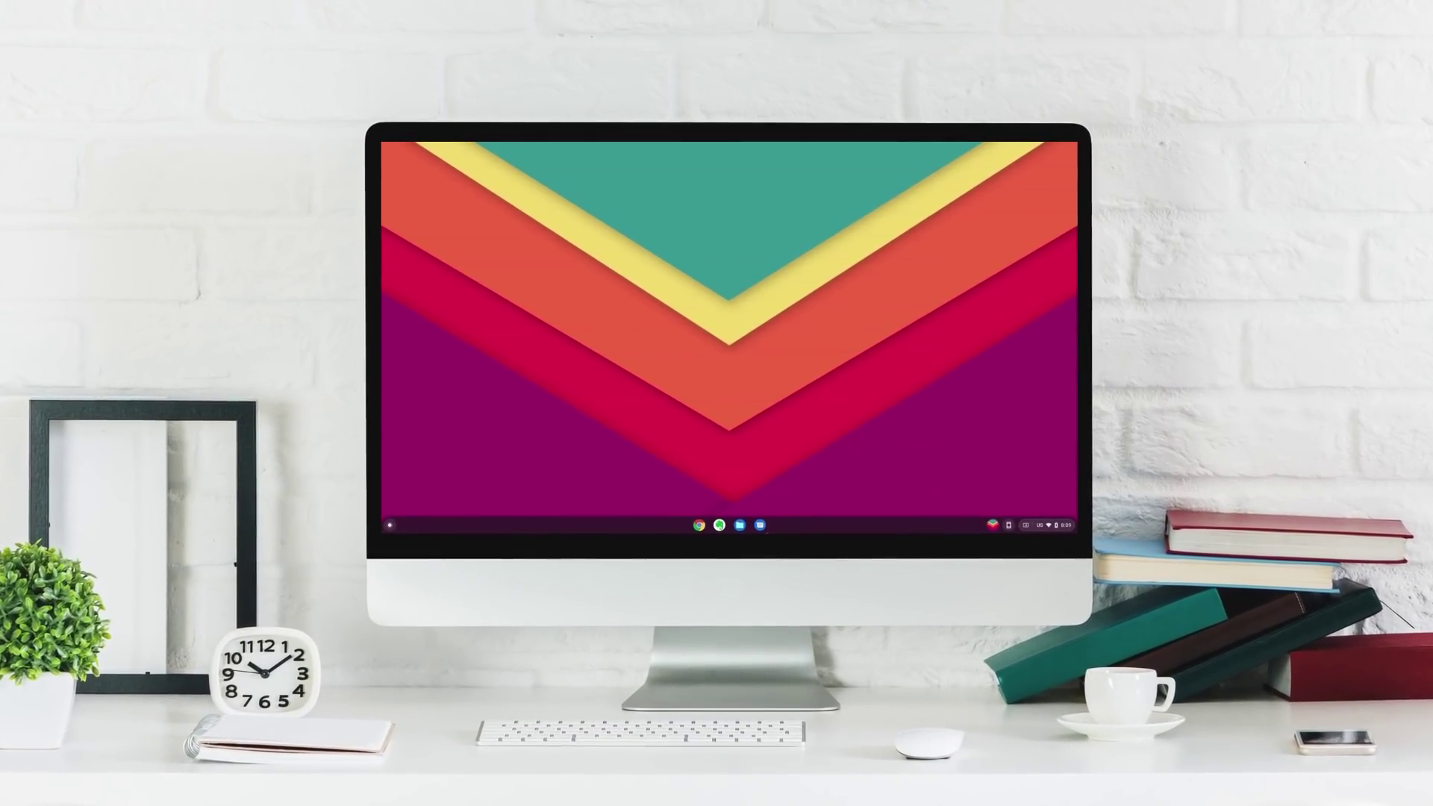
Step: Launch Files and browse its Audio, Images, then Recent file lists
key(alt+shift+m)
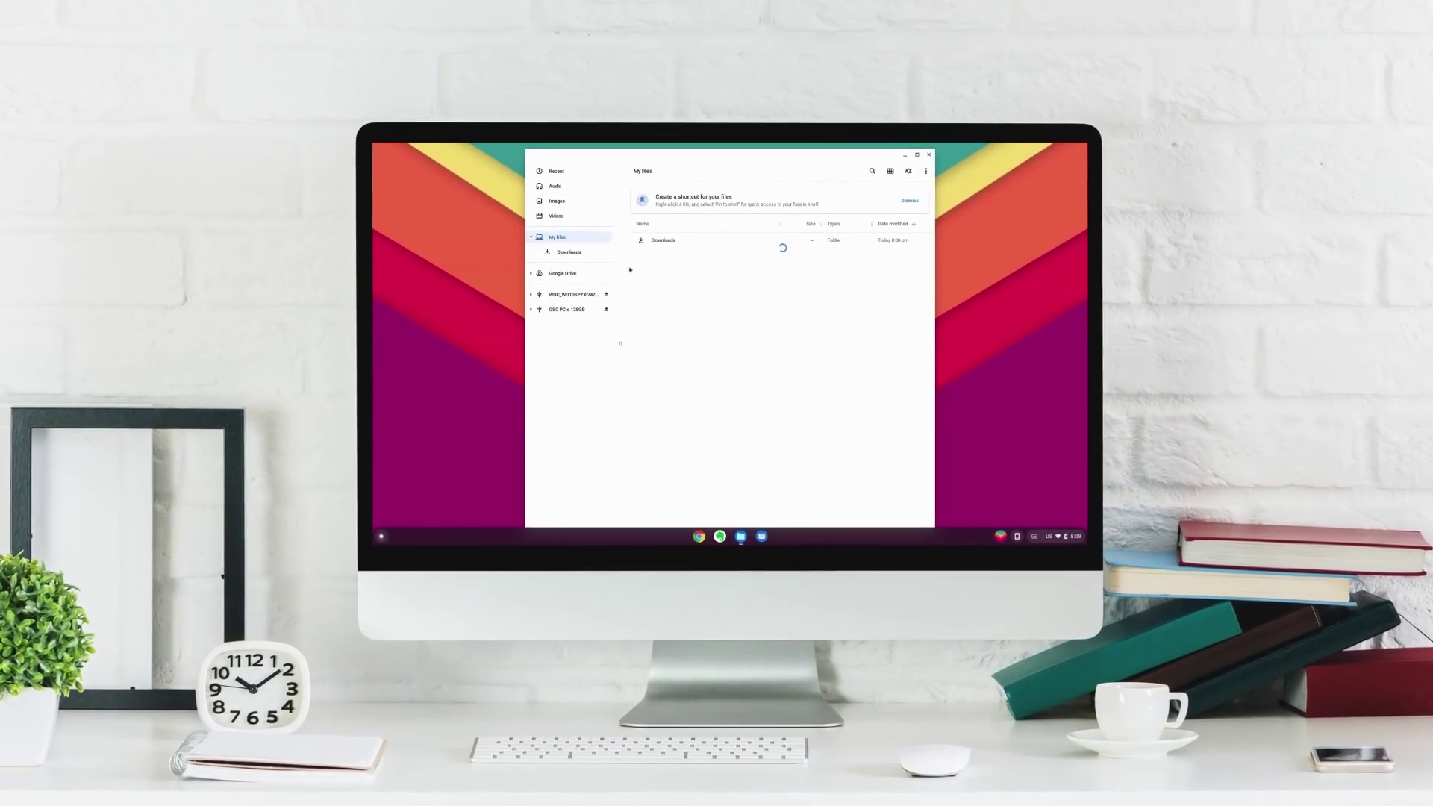
click(555, 186)
click(559, 200)
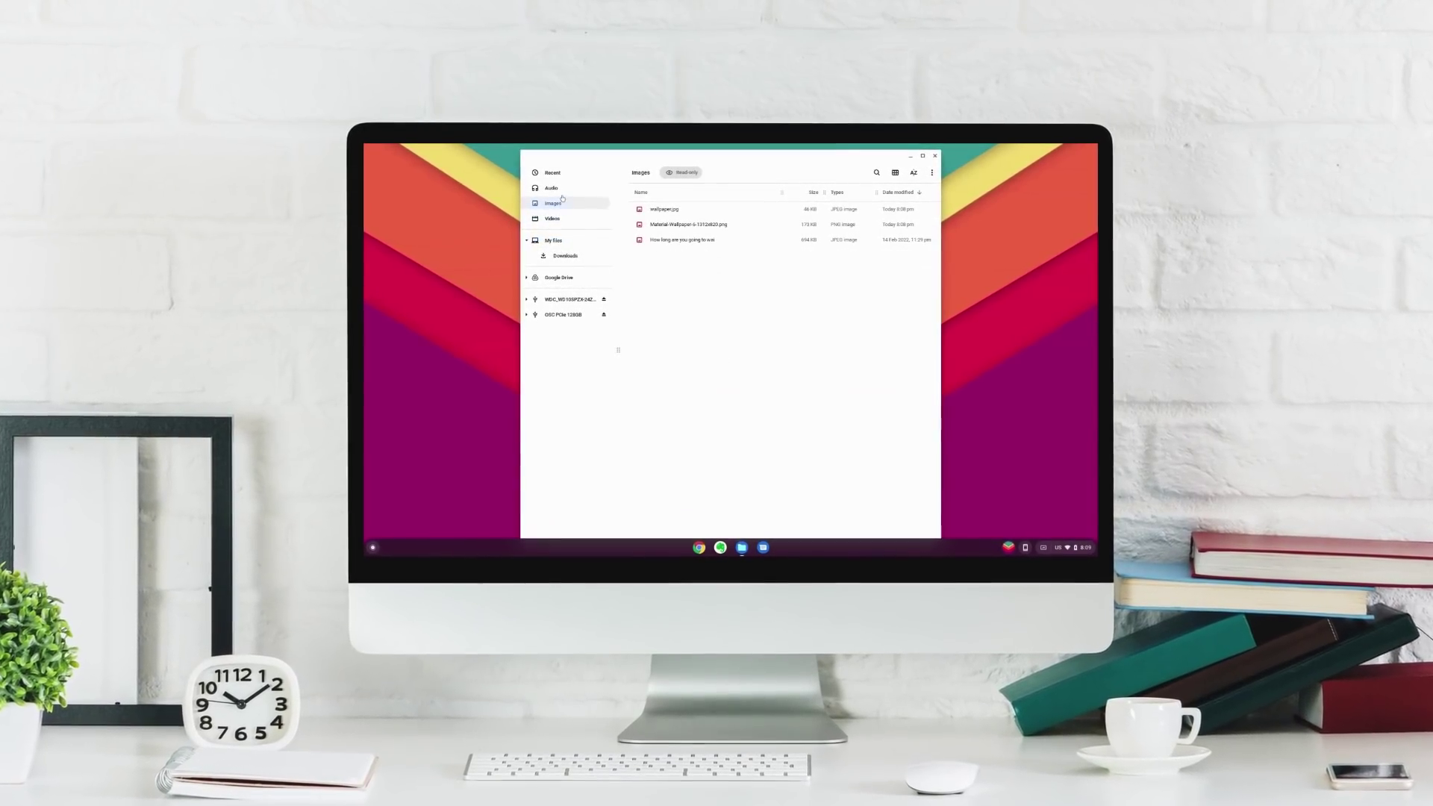
click(565, 176)
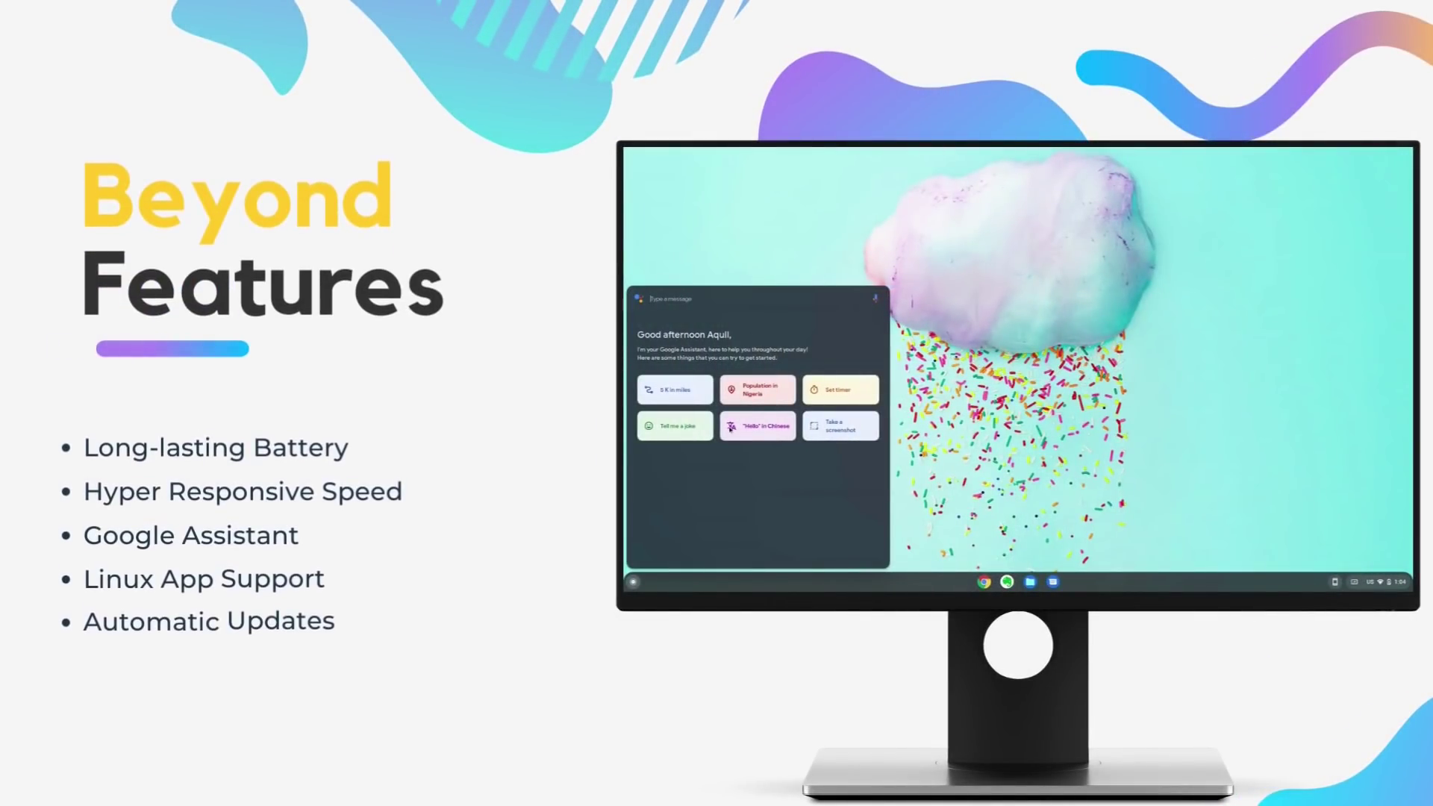
Step: Ask the Google Assistant for a joke using the 'Tell me a joke' chip
click(702, 431)
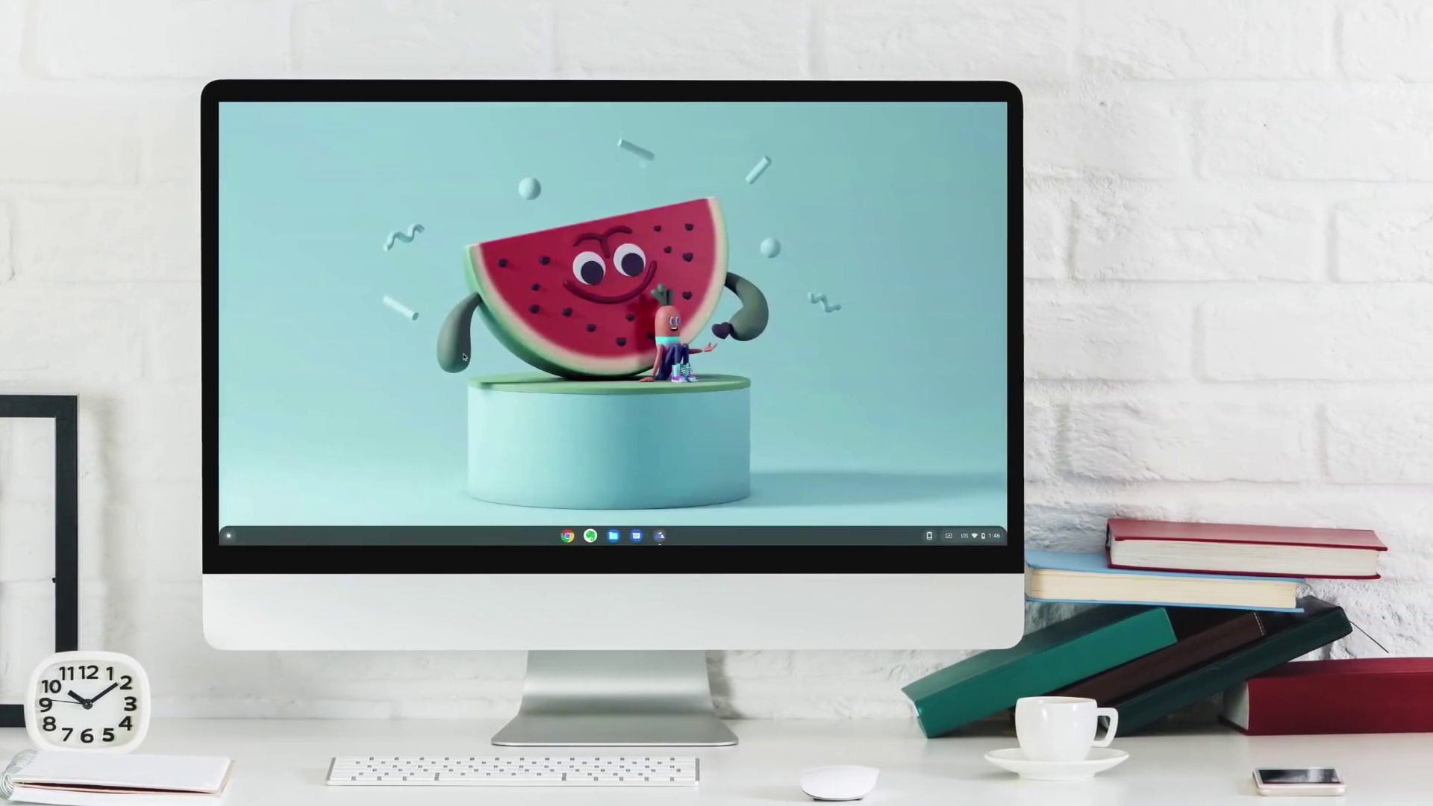
Step: Apply a wallpaper from the Imaginary collection via the launcher's Set wallpaper
key(super)
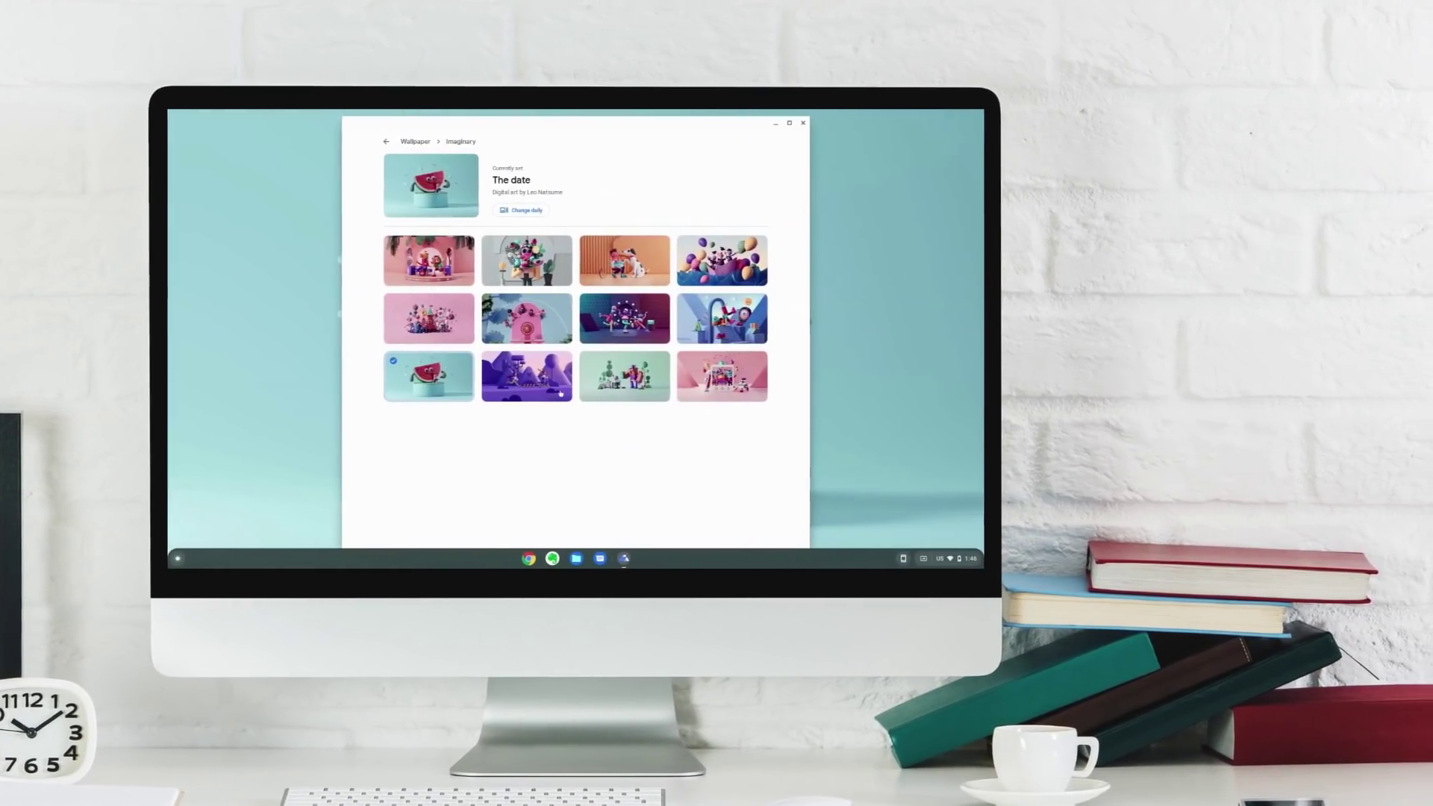
click(625, 377)
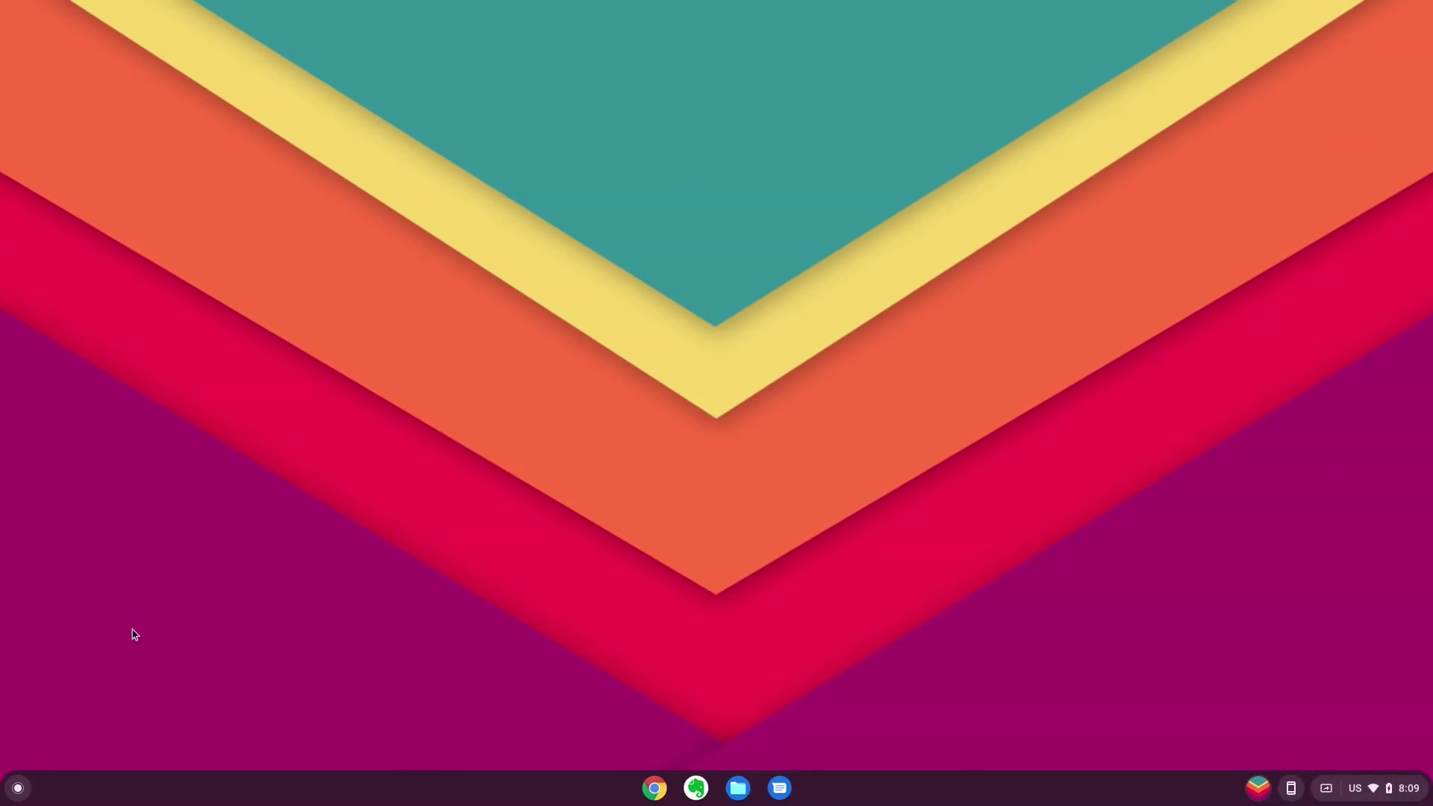
Step: Open the app launcher, scroll through it, and close it
key(super)
scroll(109, 666, down, 5)
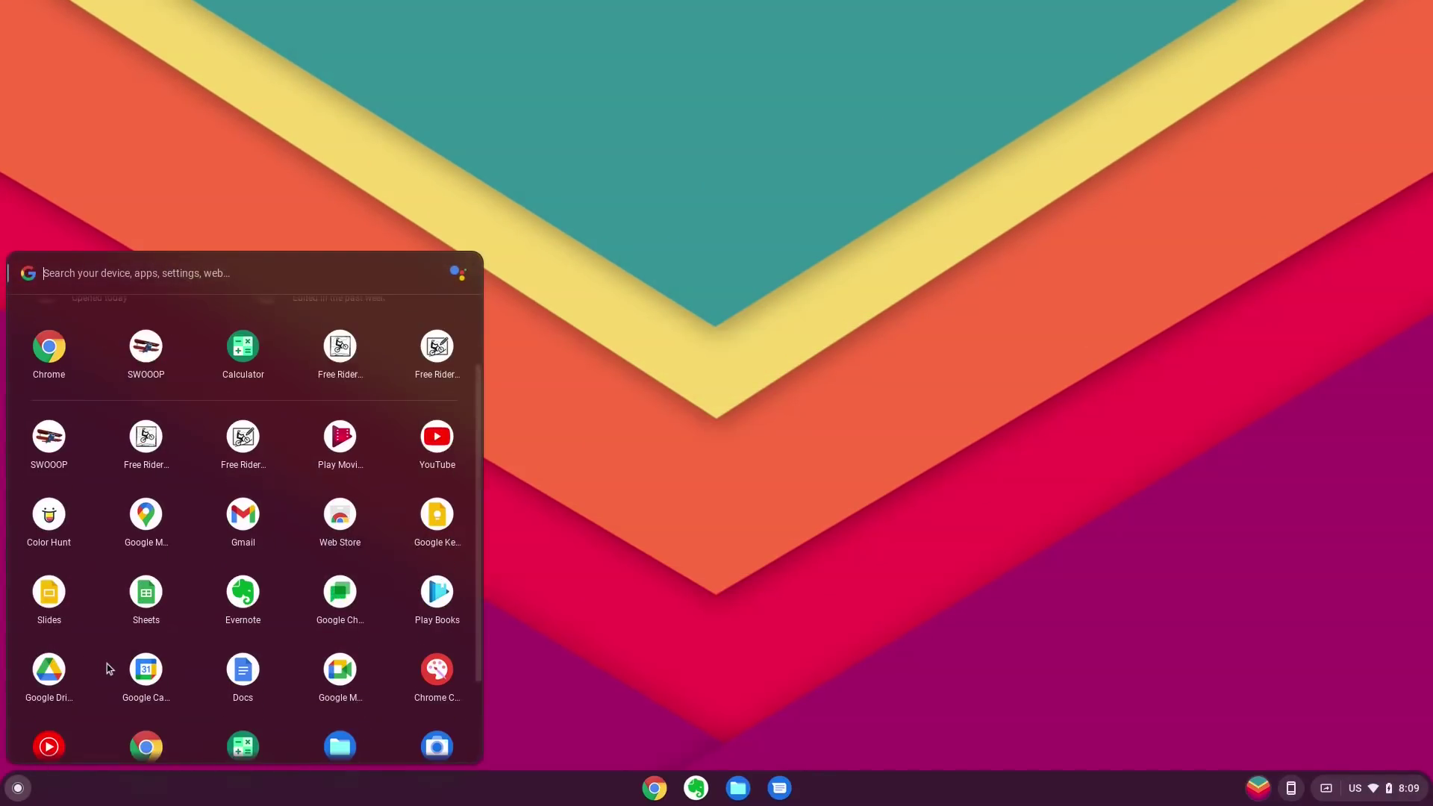
scroll(108, 667, up, 5)
click(704, 592)
Step: Open and close Quick Settings, collapsing and re-expanding it in between
click(1415, 795)
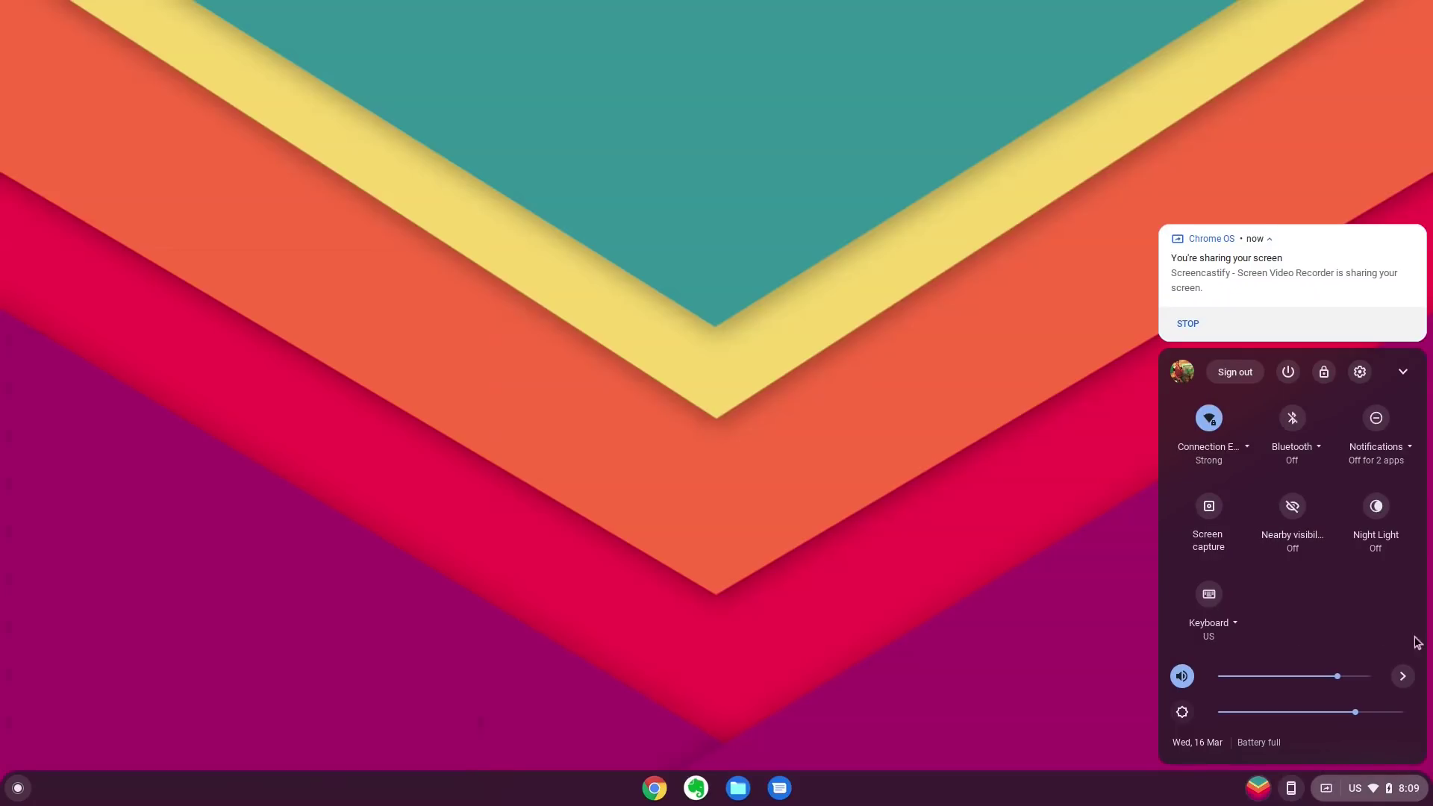
click(1399, 212)
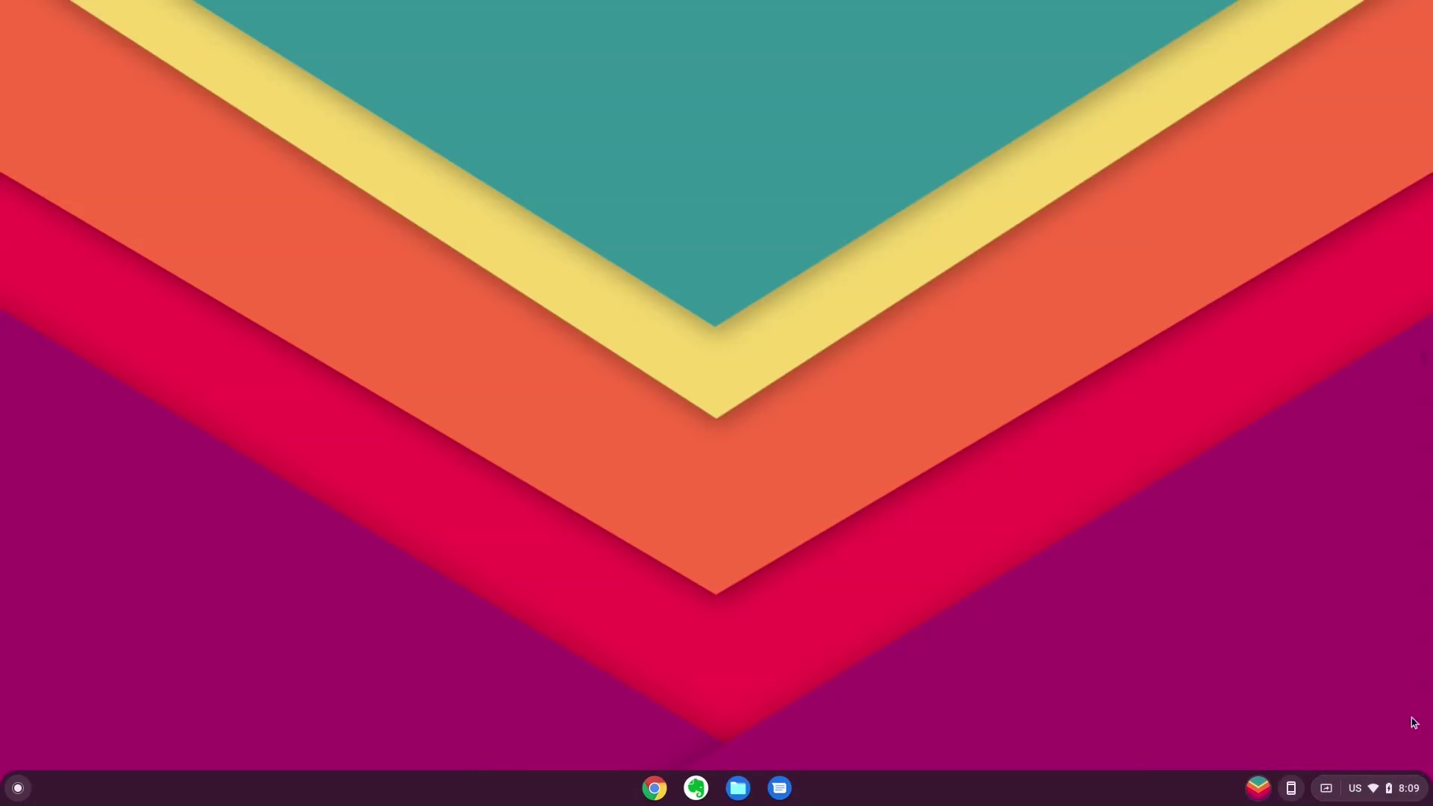
key(alt+shift+s)
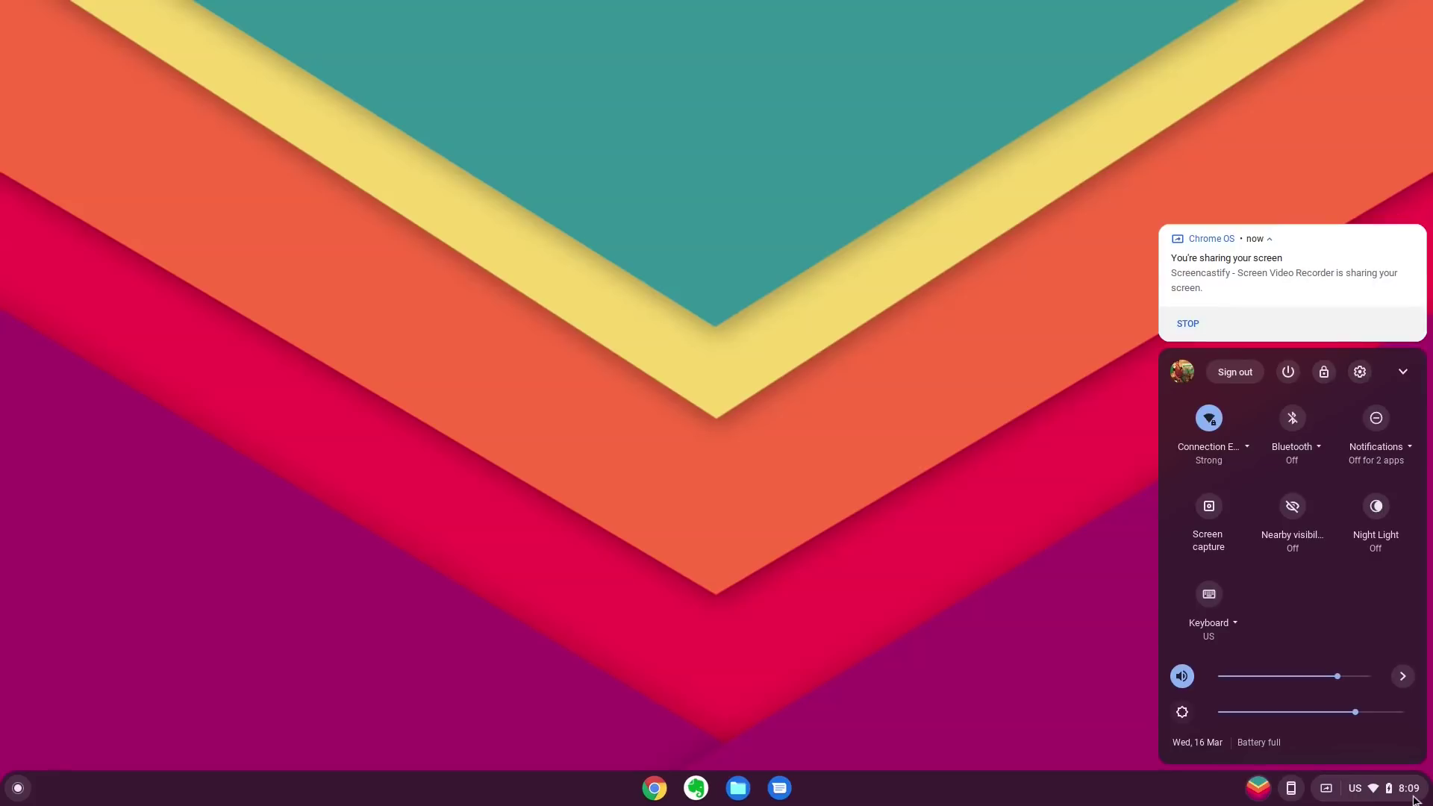
click(1404, 372)
click(1403, 664)
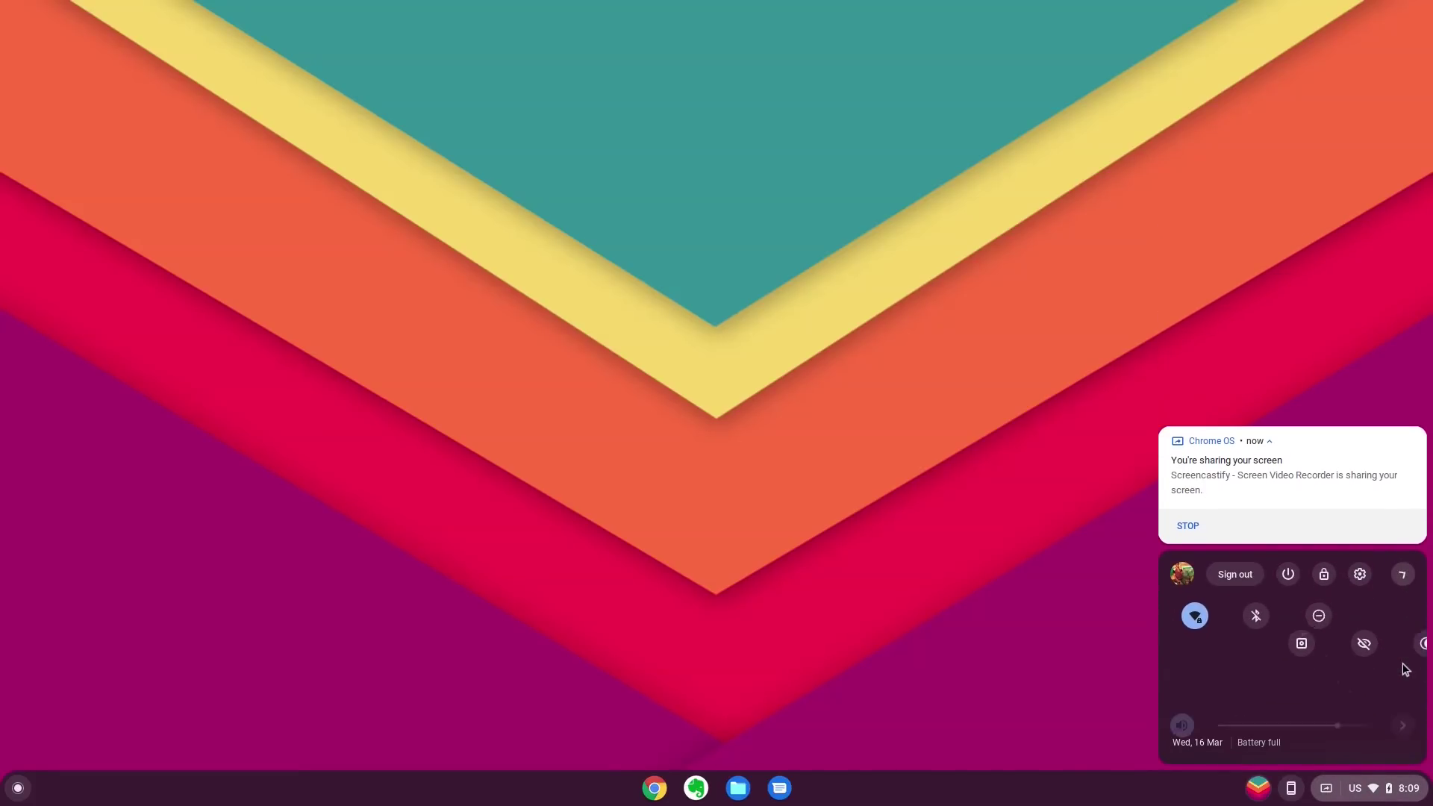
click(1106, 572)
Step: Open Files, view Images and then Recent files, and close the window
click(735, 785)
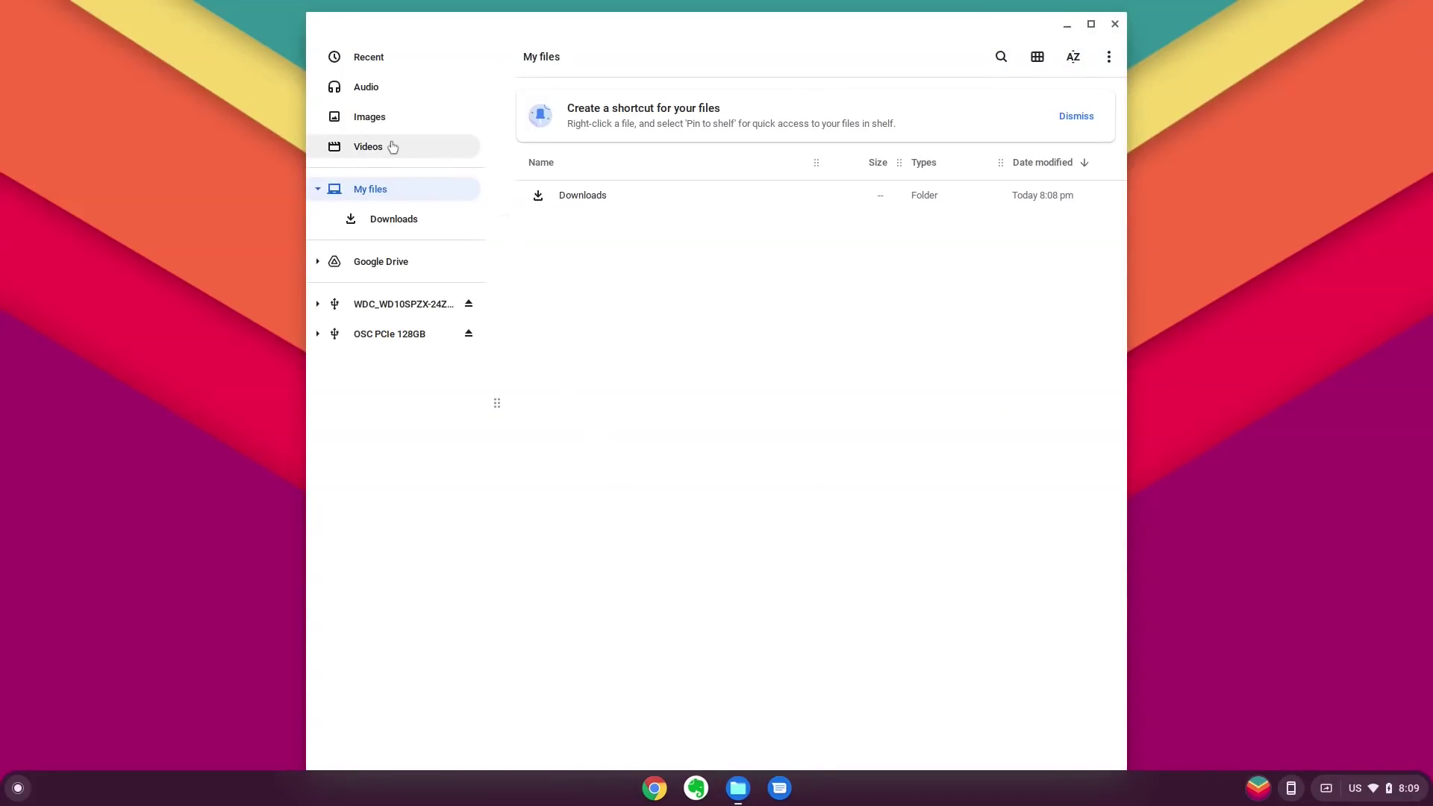
click(386, 120)
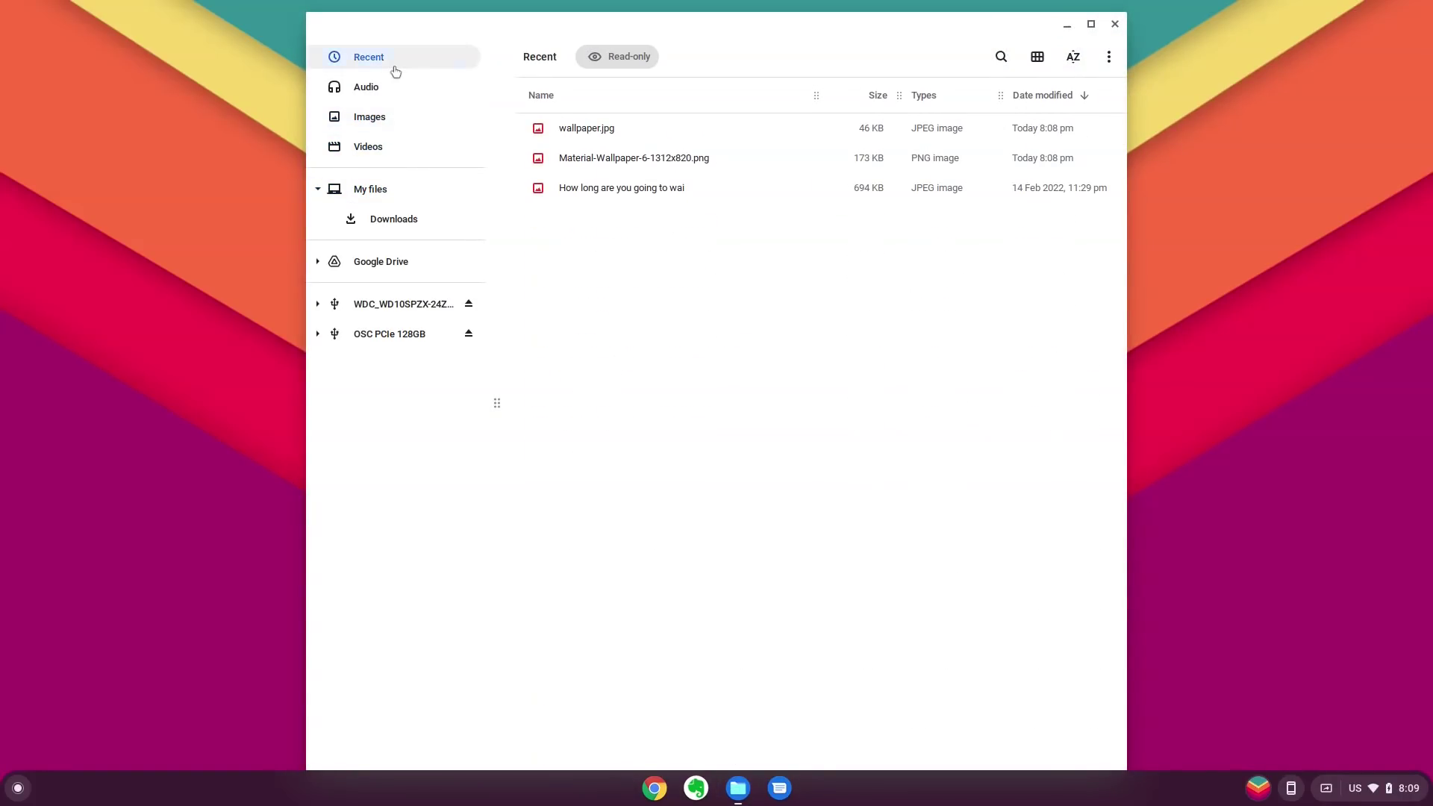
click(373, 60)
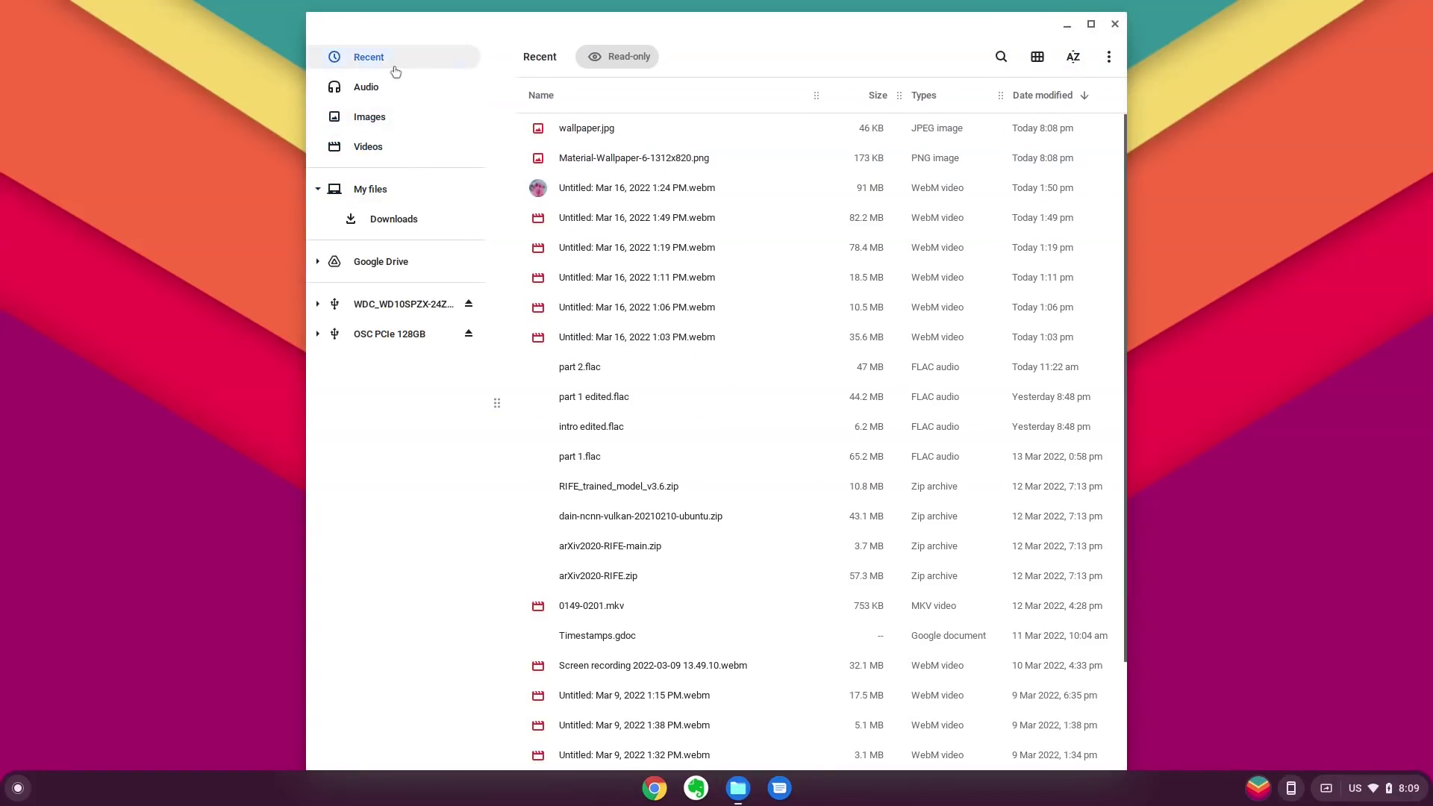
click(1115, 24)
Step: Bring up the desktop right-click menu and dismiss it
right_click(837, 221)
mouse_move(921, 266)
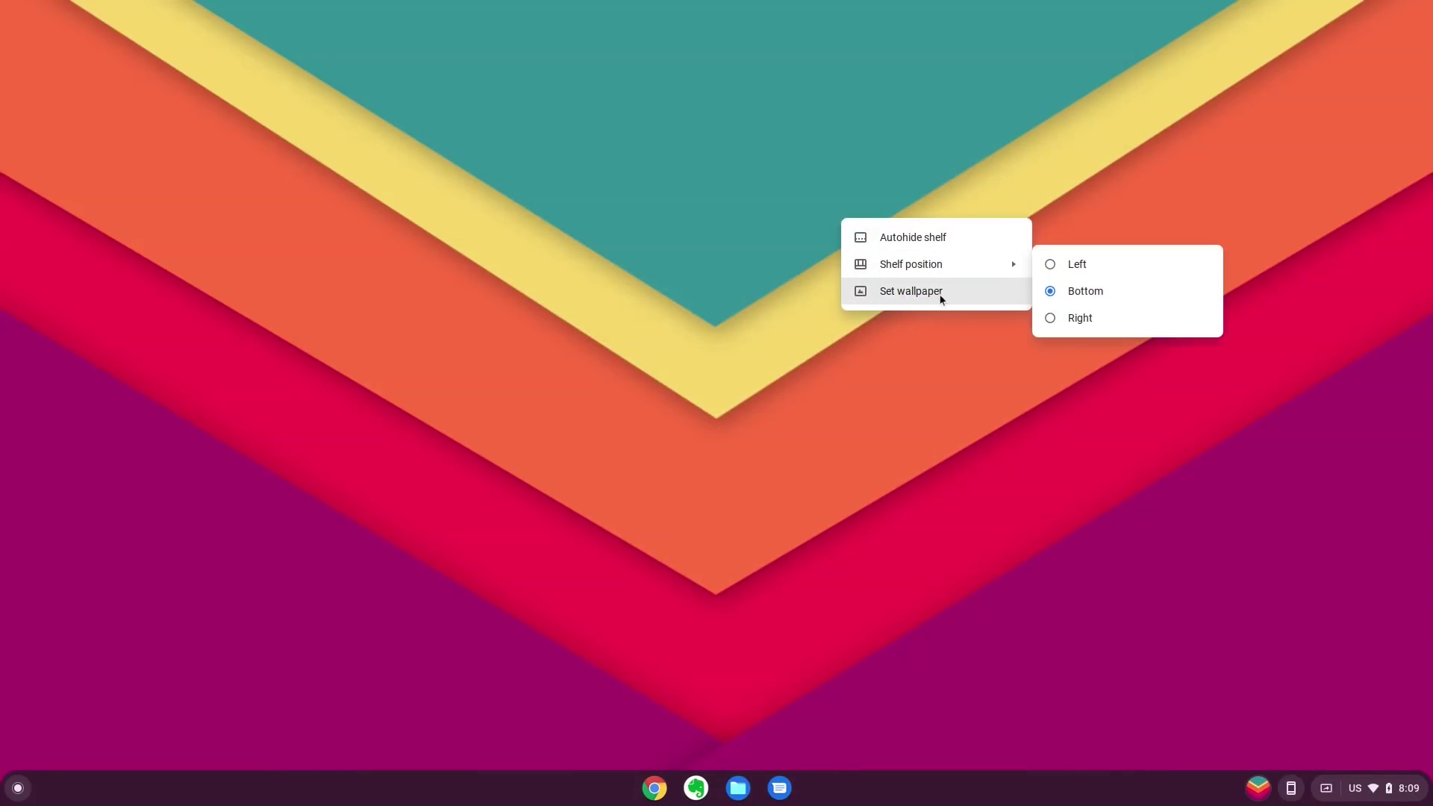
click(943, 296)
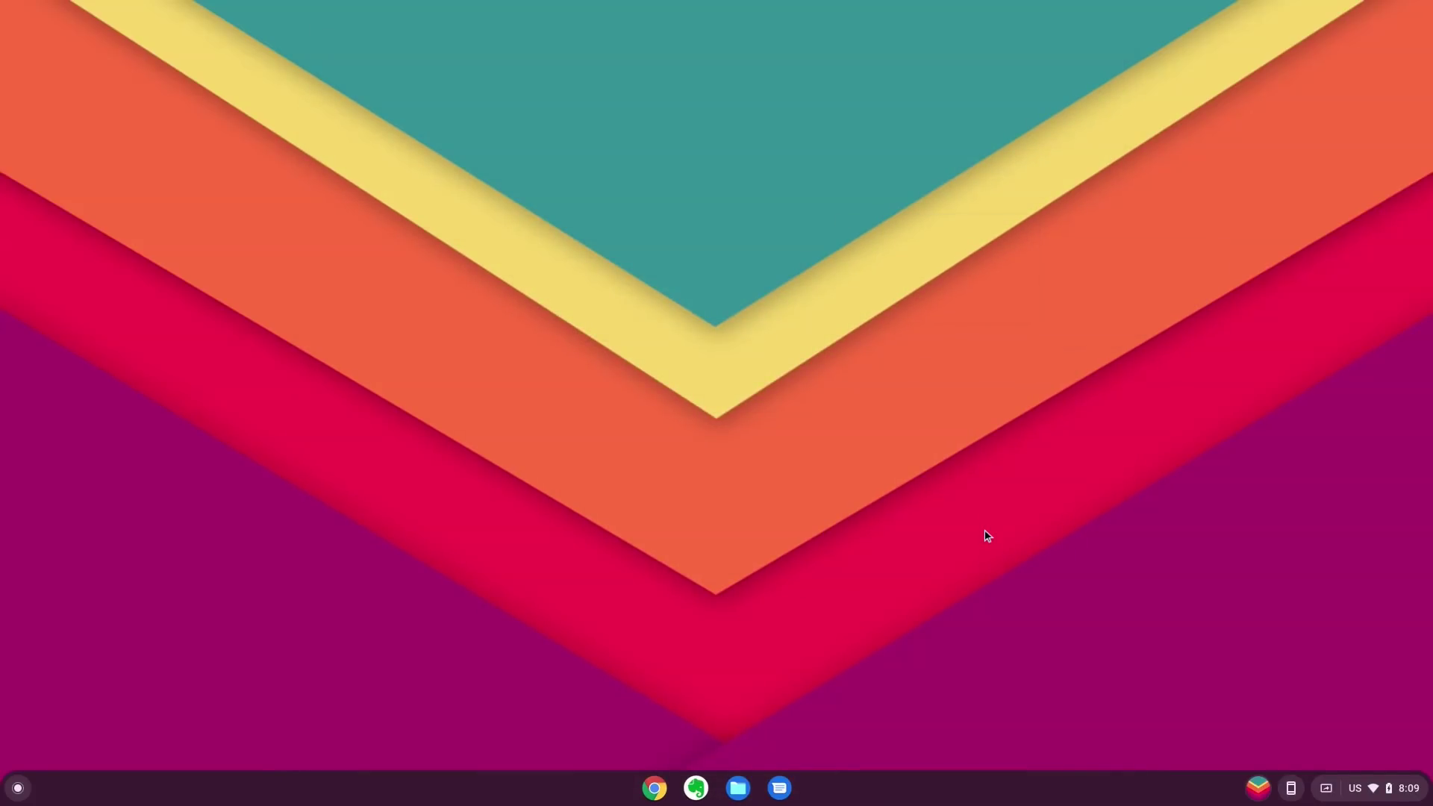
Step: Turn Bluetooth off from its Quick Settings detail page
key(alt+shift+s)
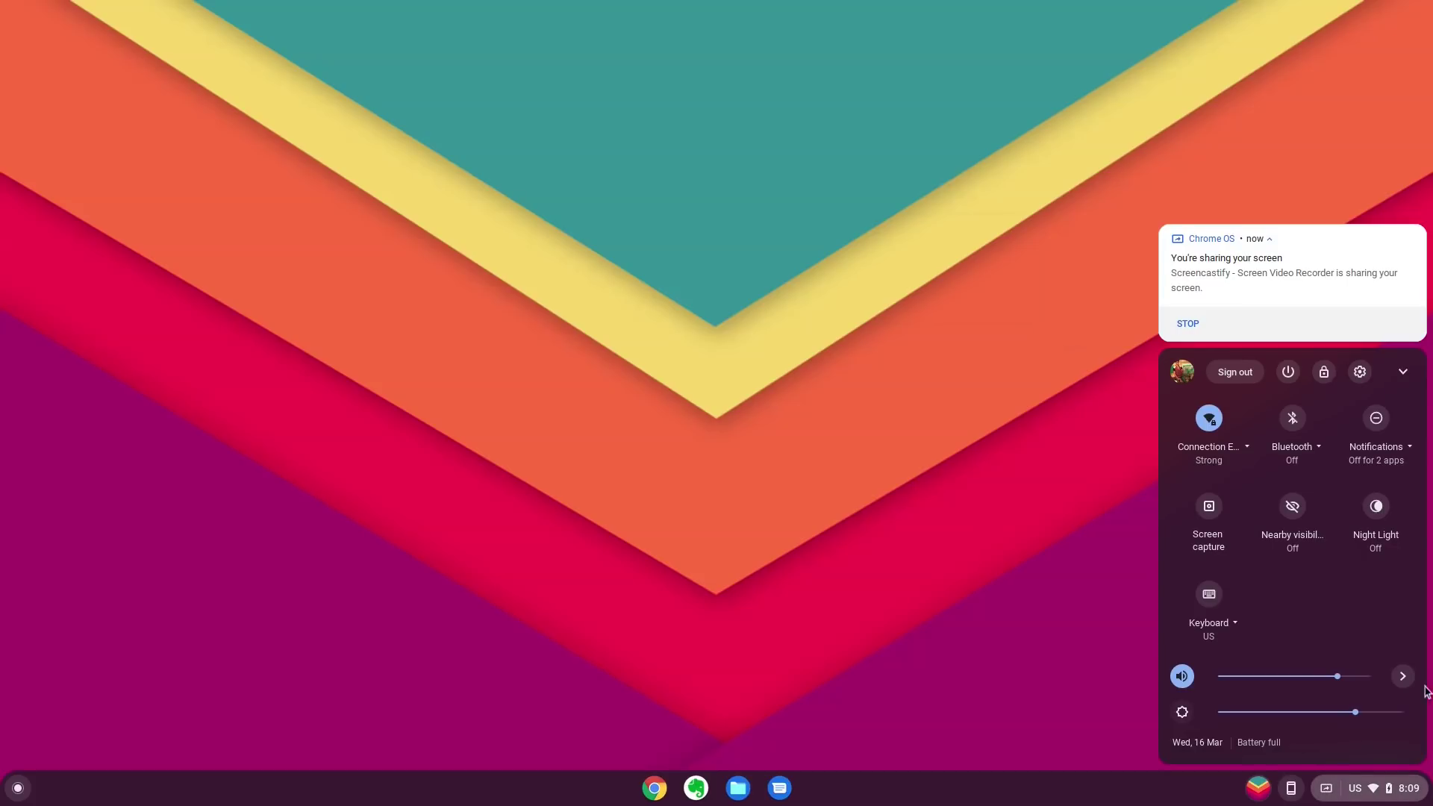
click(1315, 424)
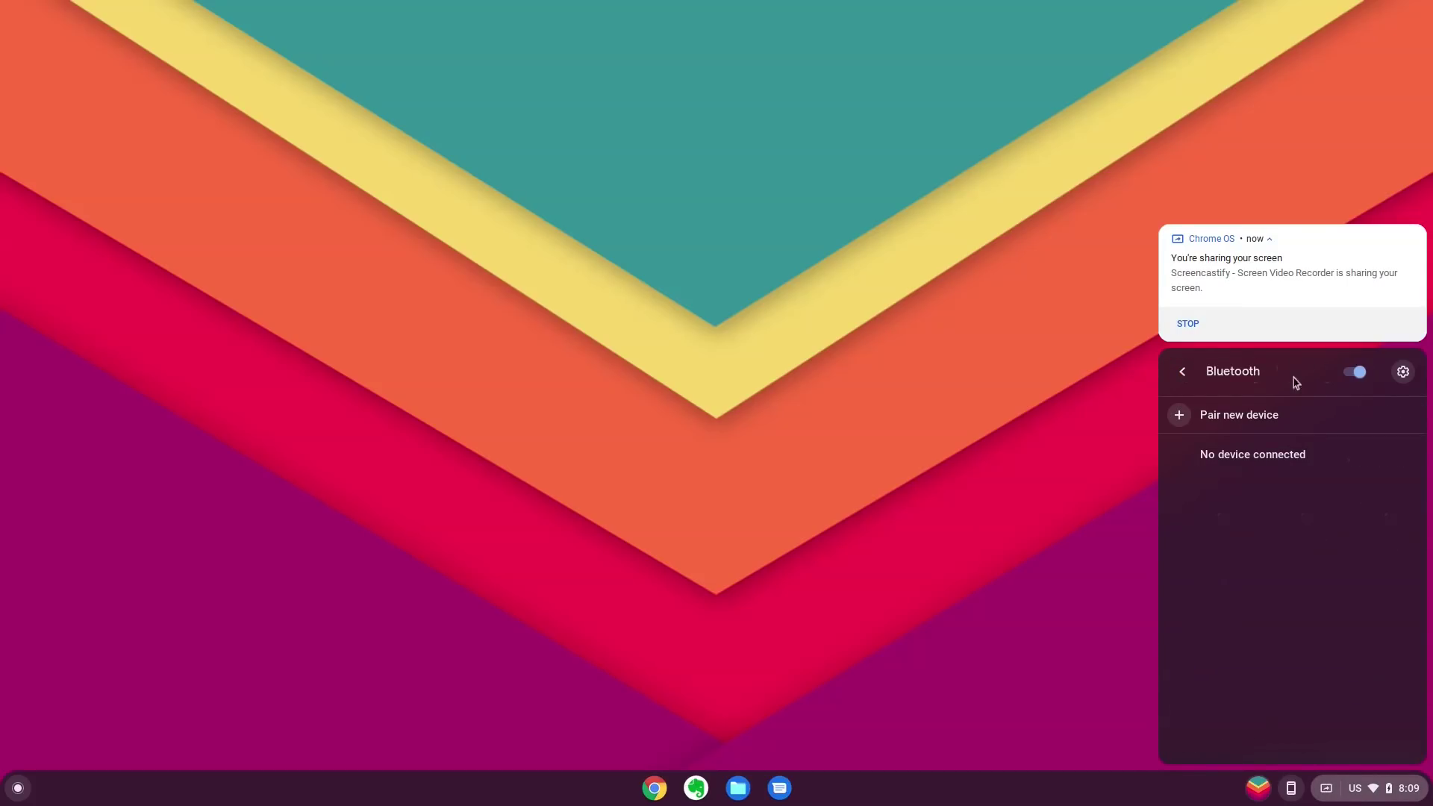
click(1355, 372)
click(1184, 373)
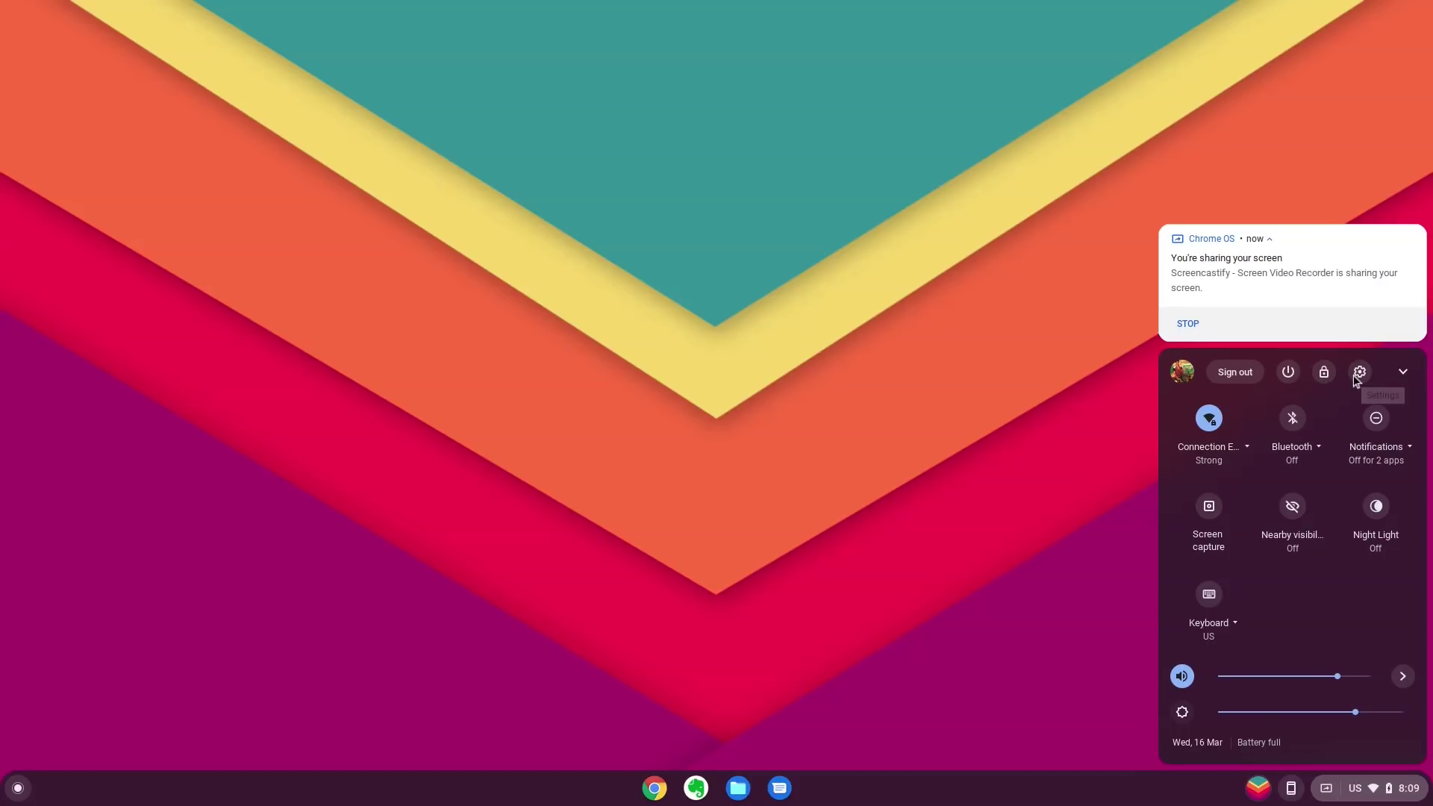
Step: View the Notifications and Keyboard input methods pages in Quick Settings
click(1392, 458)
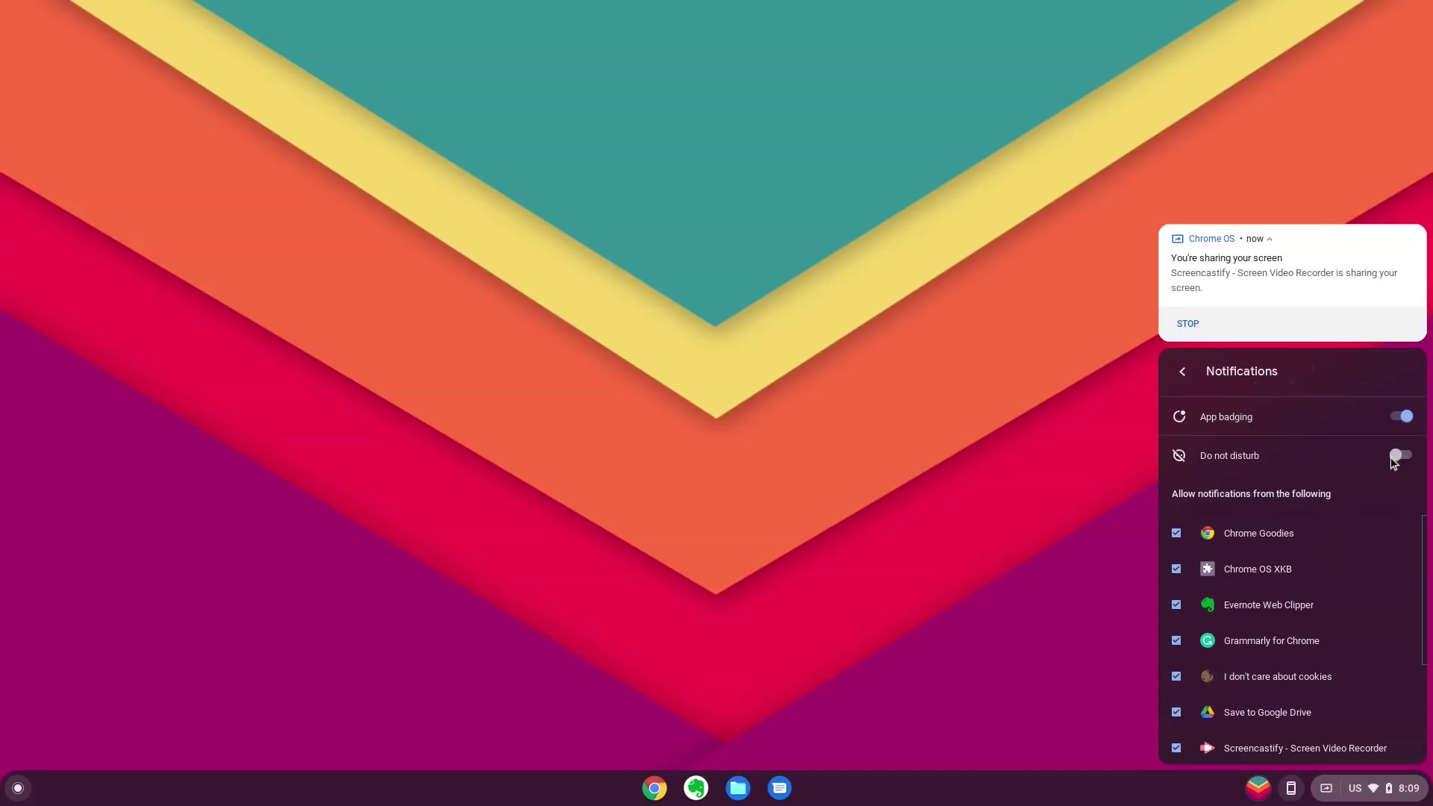
click(1183, 371)
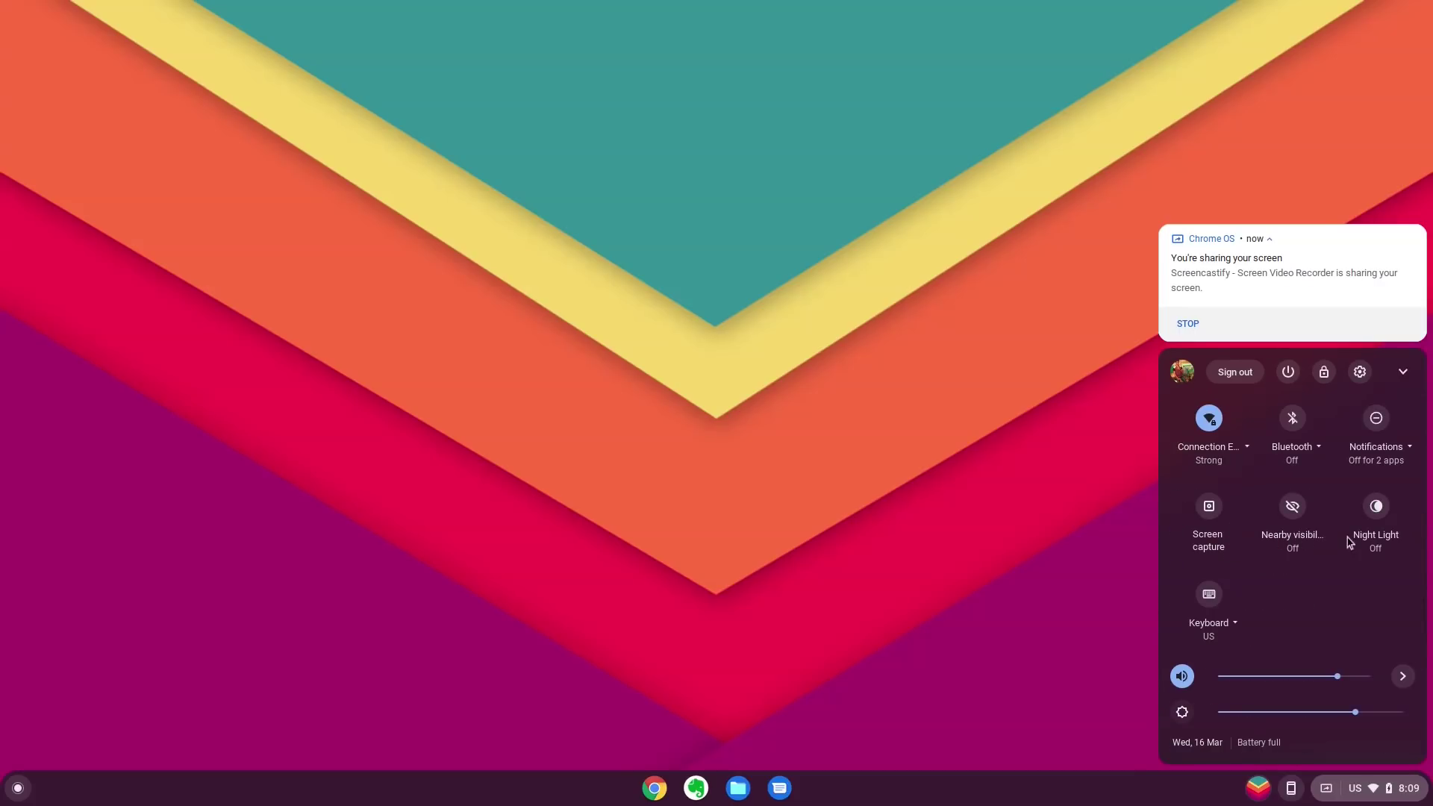
click(1236, 635)
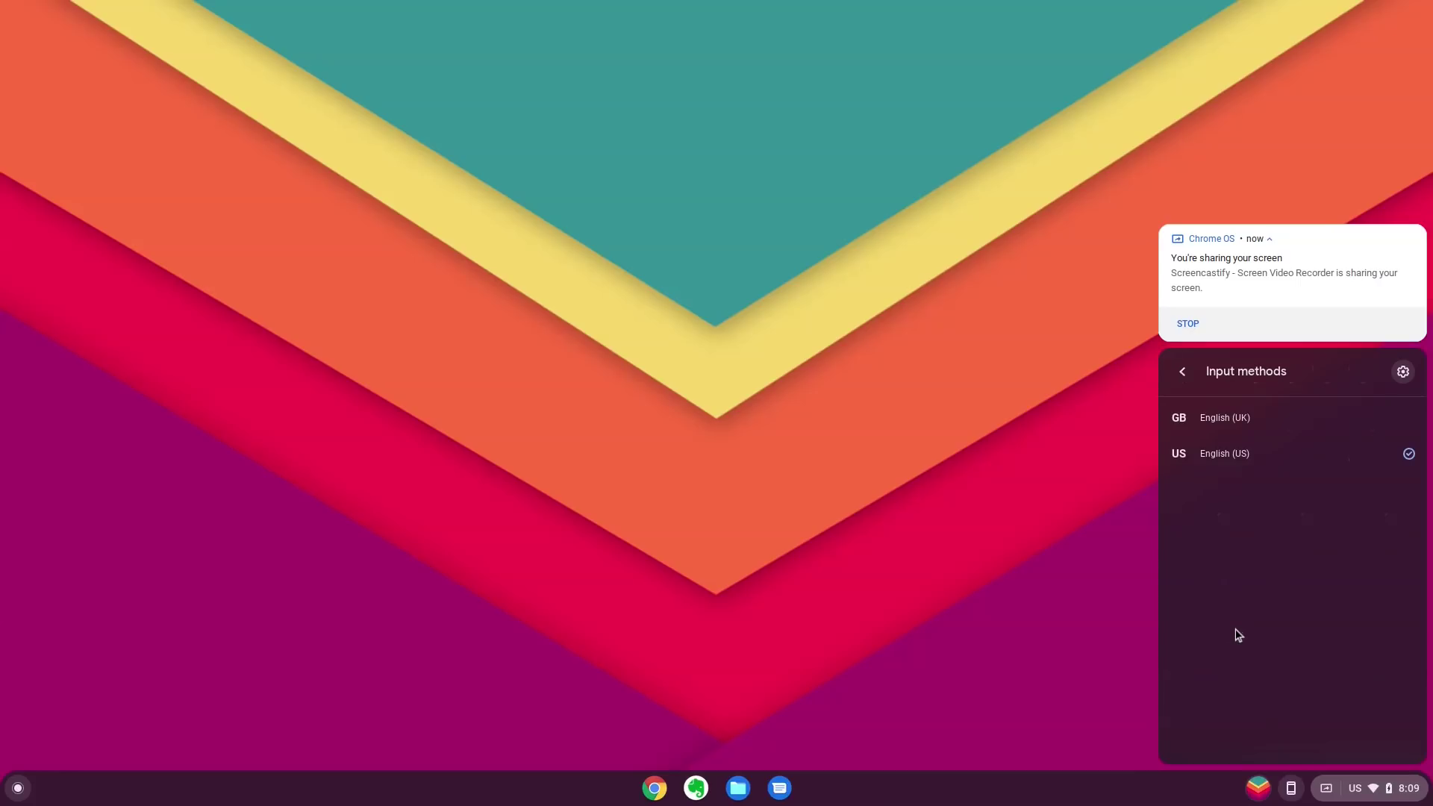
click(1183, 373)
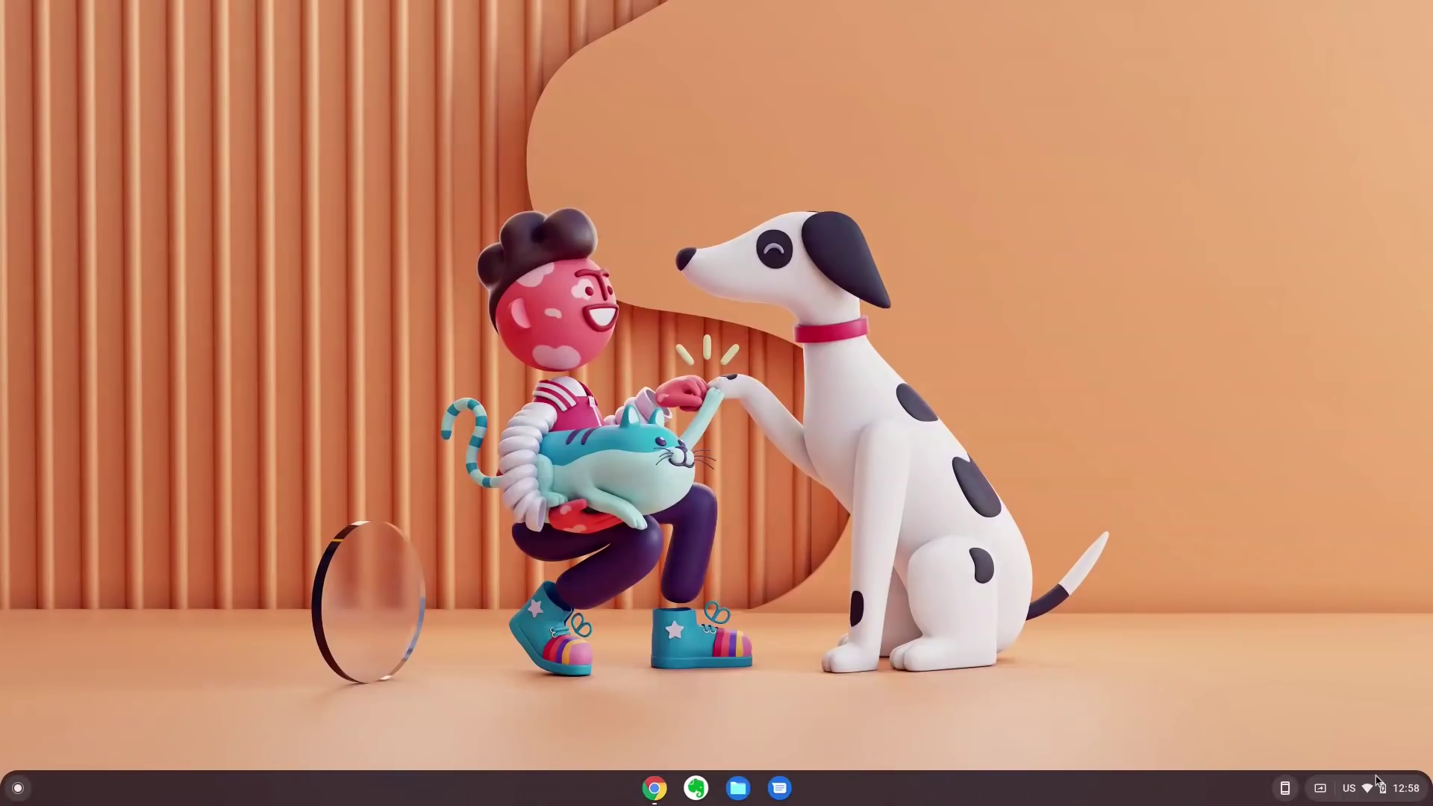
Step: Sort the launcher's app grid alphabetically by Name
click(1377, 781)
click(997, 370)
click(18, 788)
scroll(138, 571, down, 2)
scroll(138, 571, down, 1)
scroll(149, 560, up, 3)
right_click(188, 542)
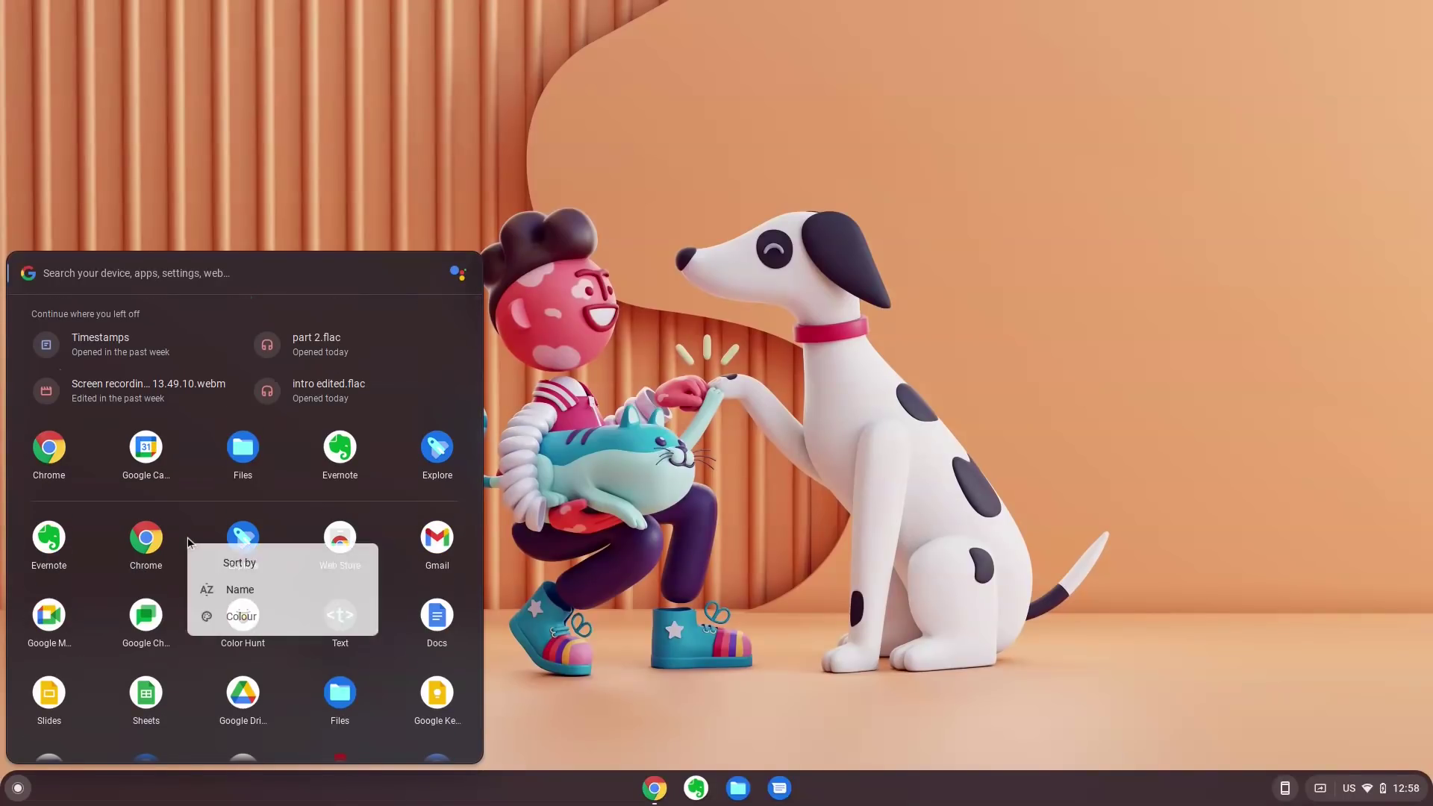
click(218, 584)
Step: Re-sort the launcher apps by Colour and reopen the launcher
scroll(304, 642, down, 2)
scroll(294, 655, up, 2)
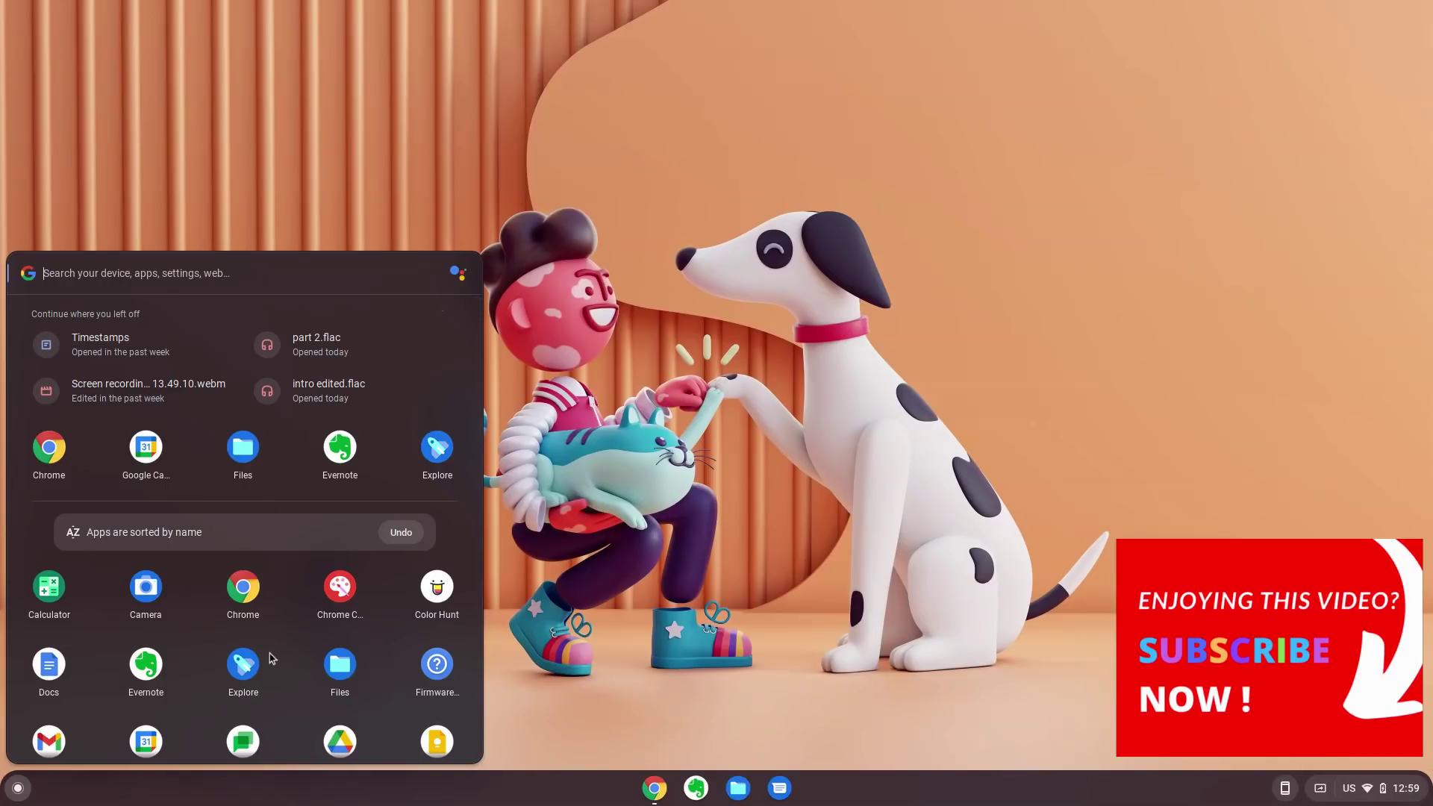
right_click(276, 643)
click(318, 709)
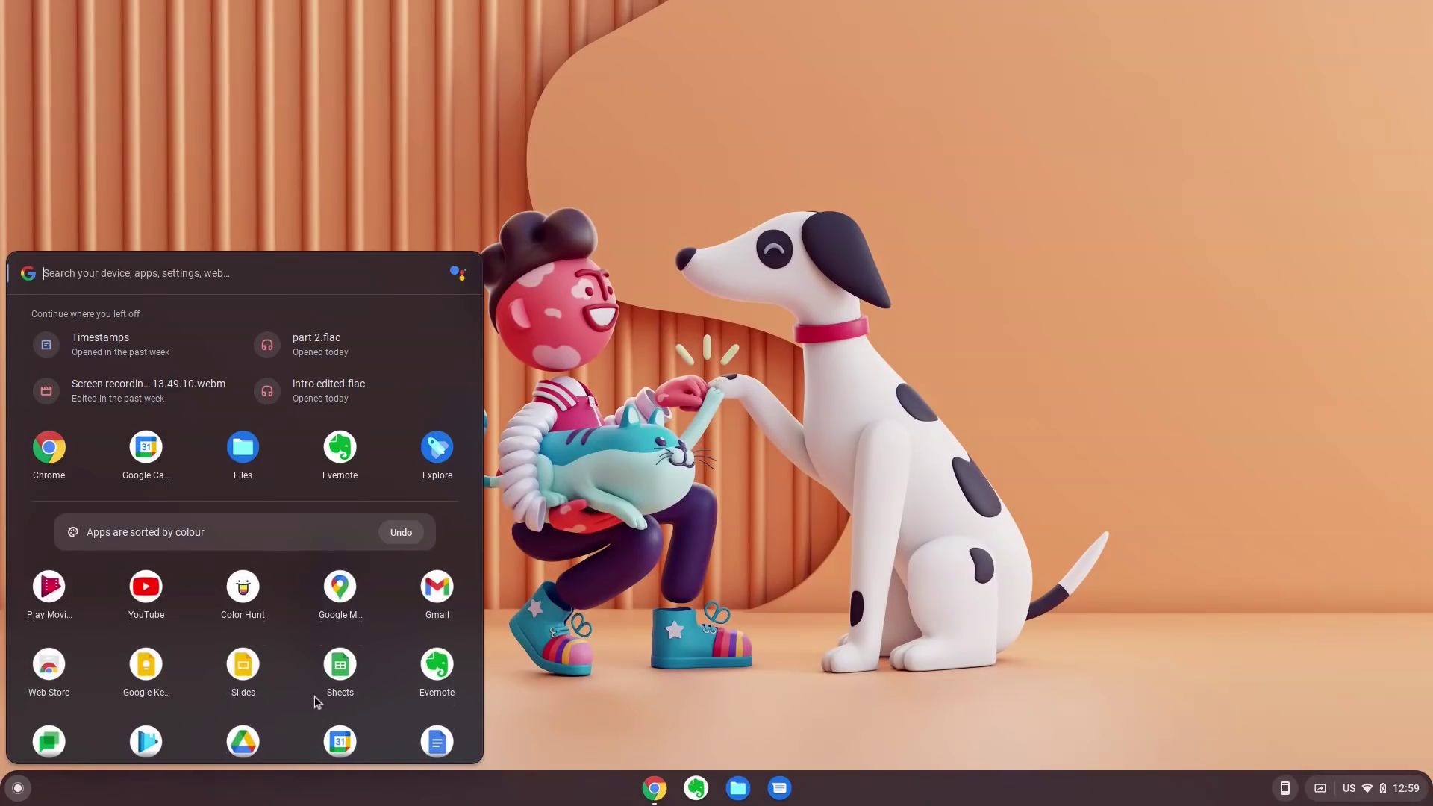
scroll(312, 687, down, 3)
key(super)
key(super)
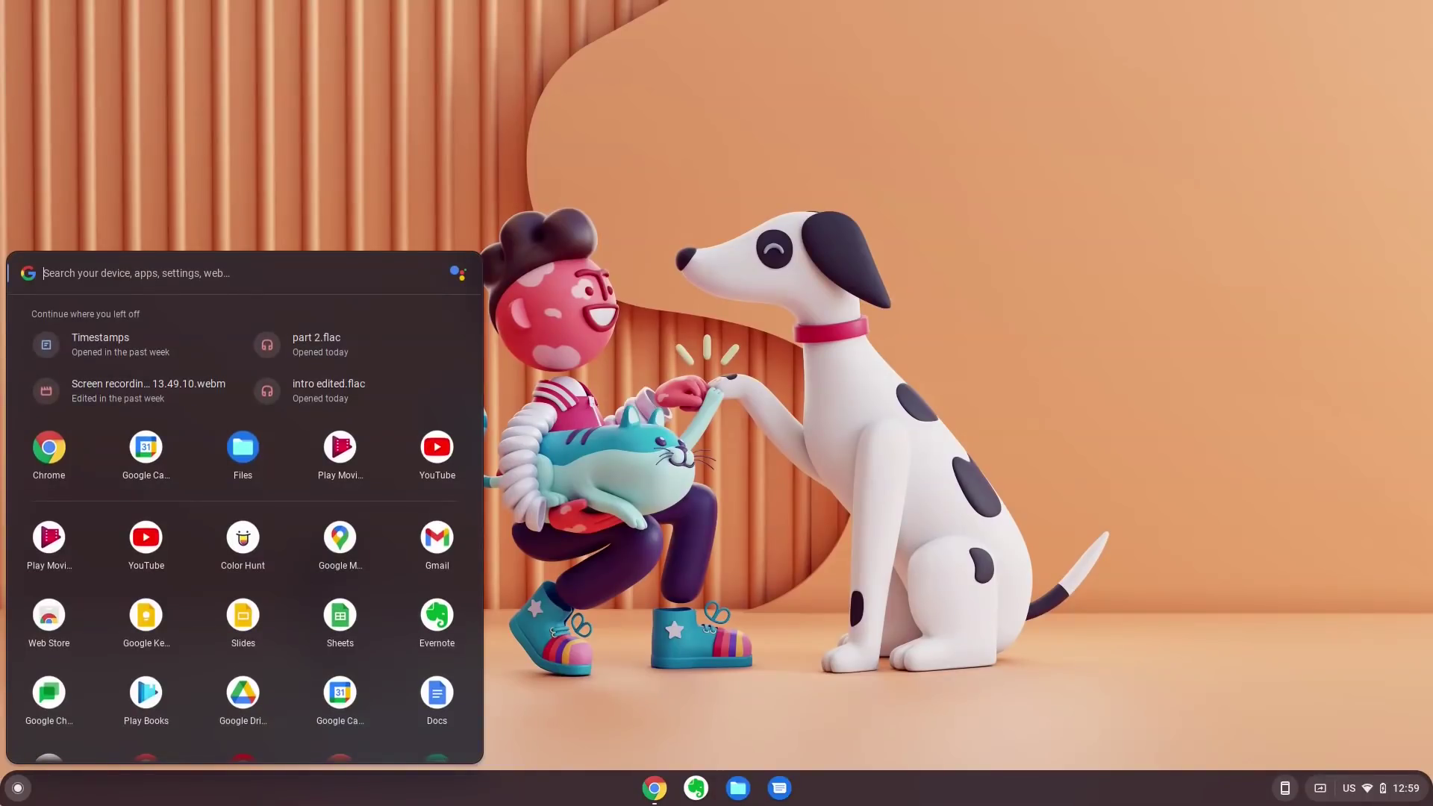
key(super)
Step: Turn off the Bluetooth tile in Quick Settings and nudge the volume down and back up
click(1411, 795)
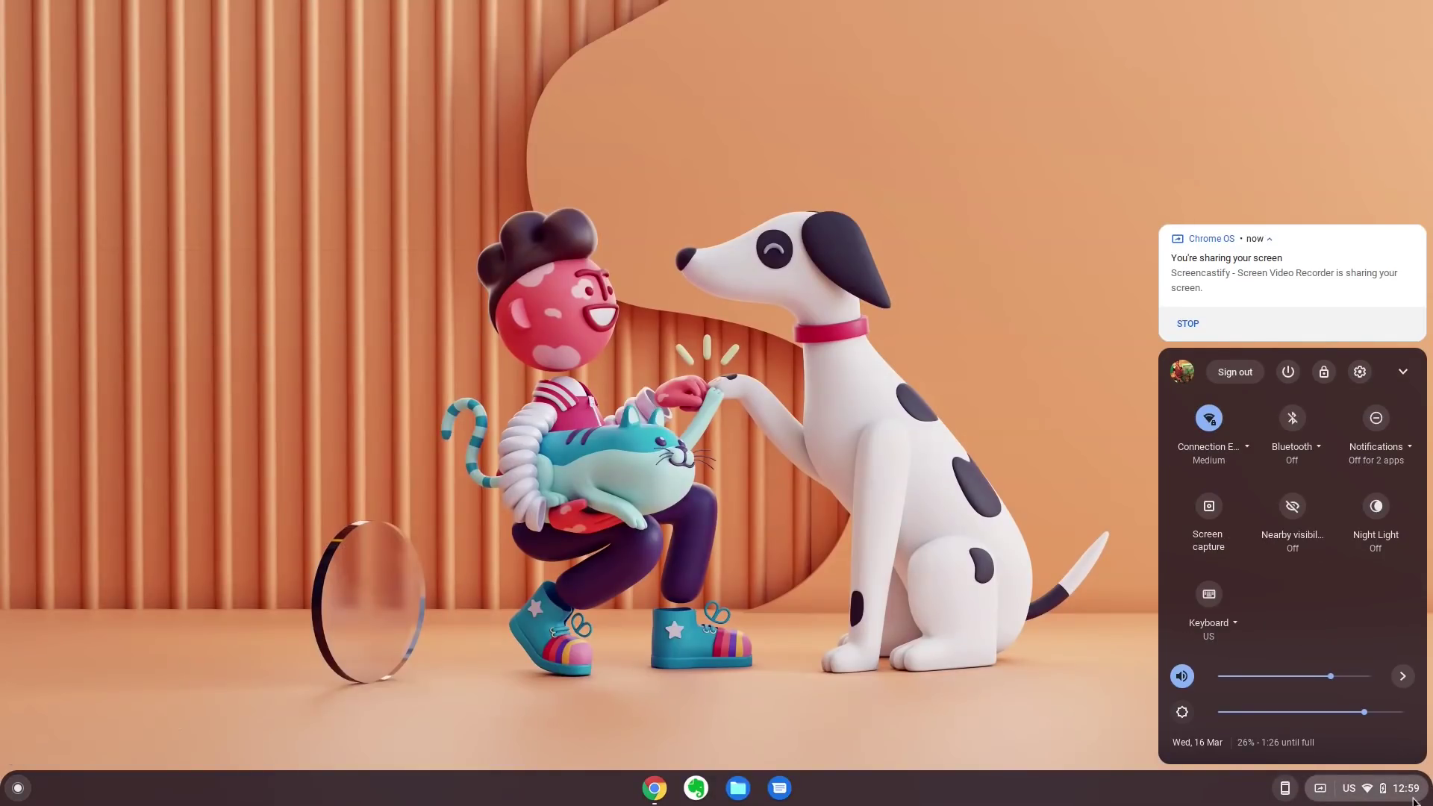
click(1404, 375)
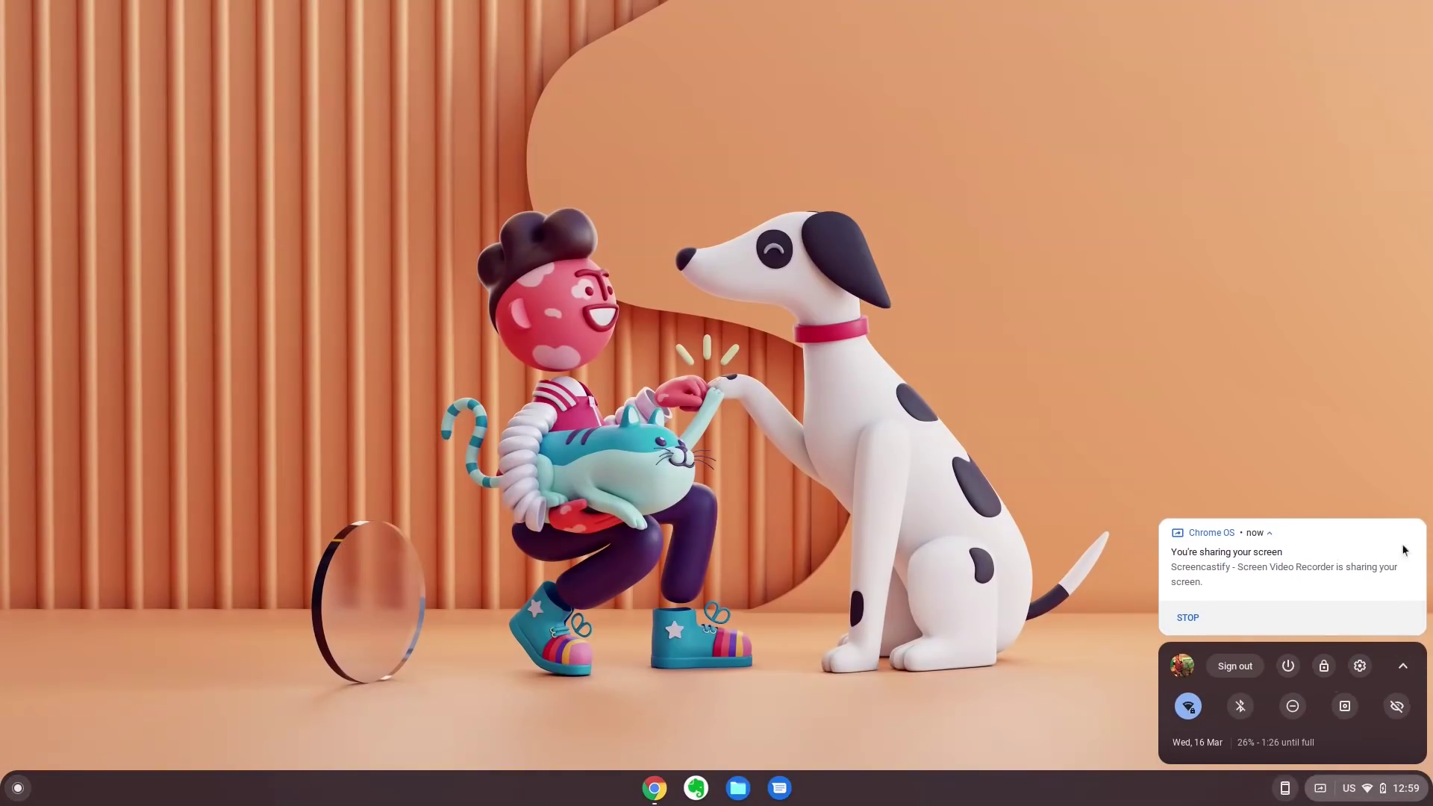
click(1407, 663)
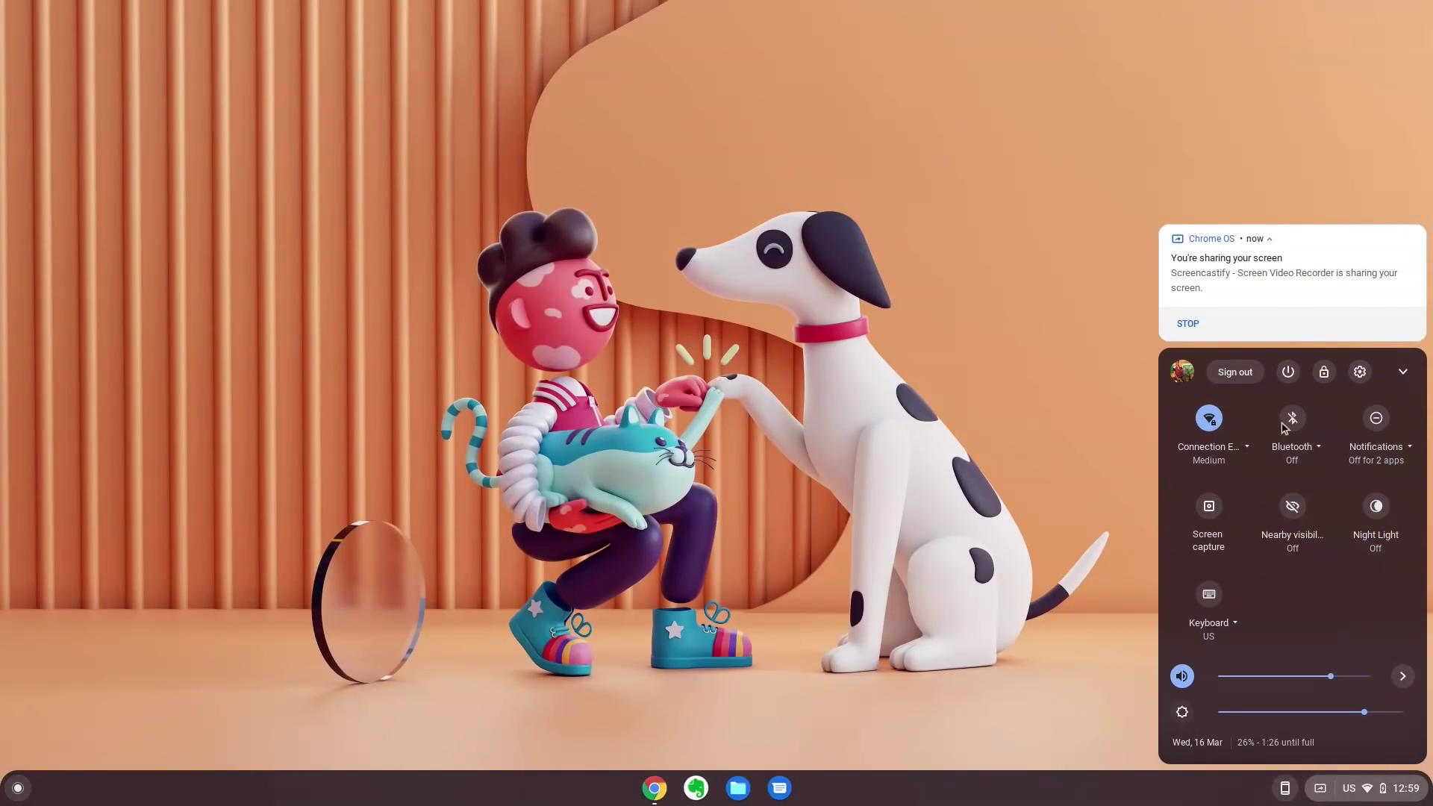
click(1284, 427)
click(1185, 375)
click(1289, 427)
drag(1335, 684, 1366, 715)
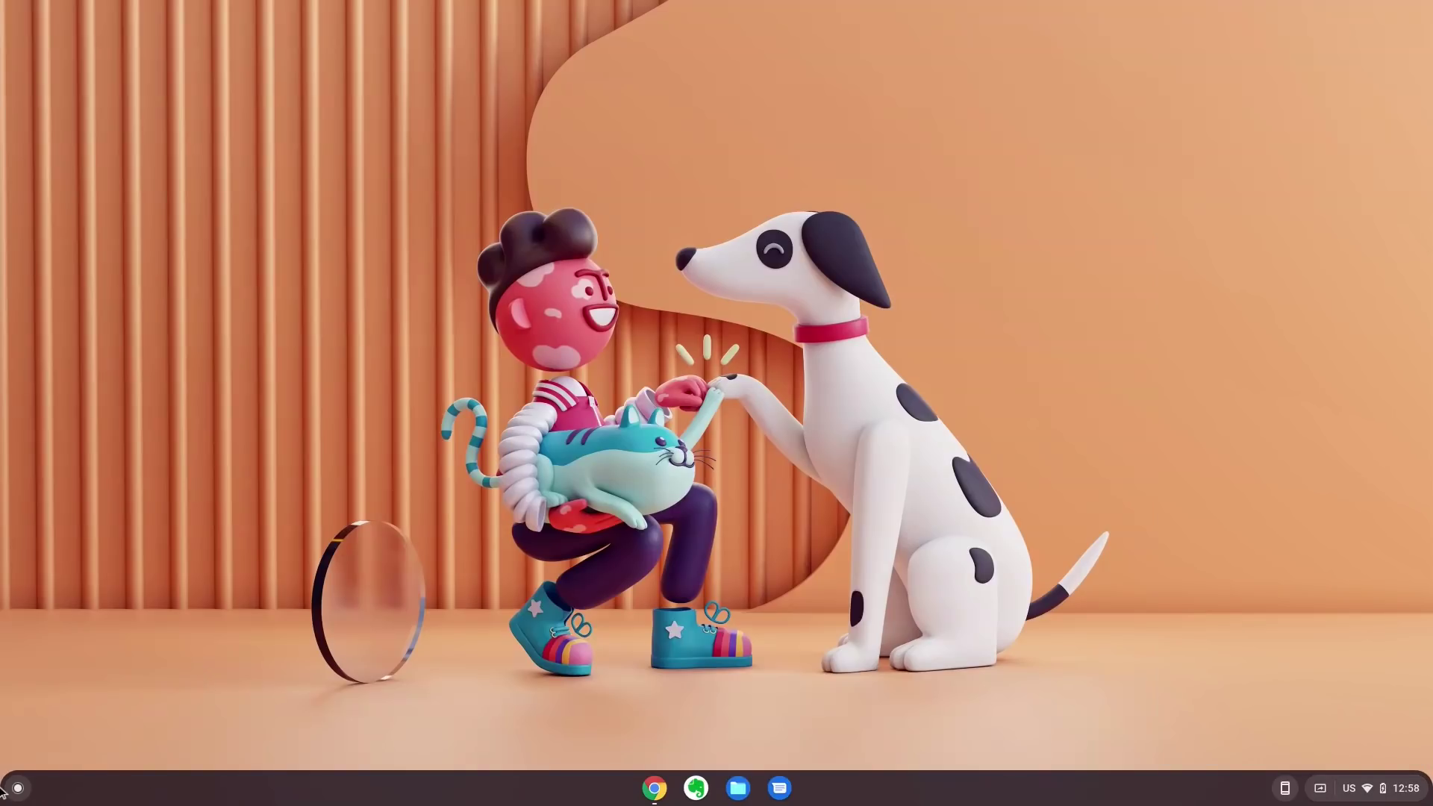
Step: Sort the launcher app grid by Name from the right-click Sort by menu
click(16, 789)
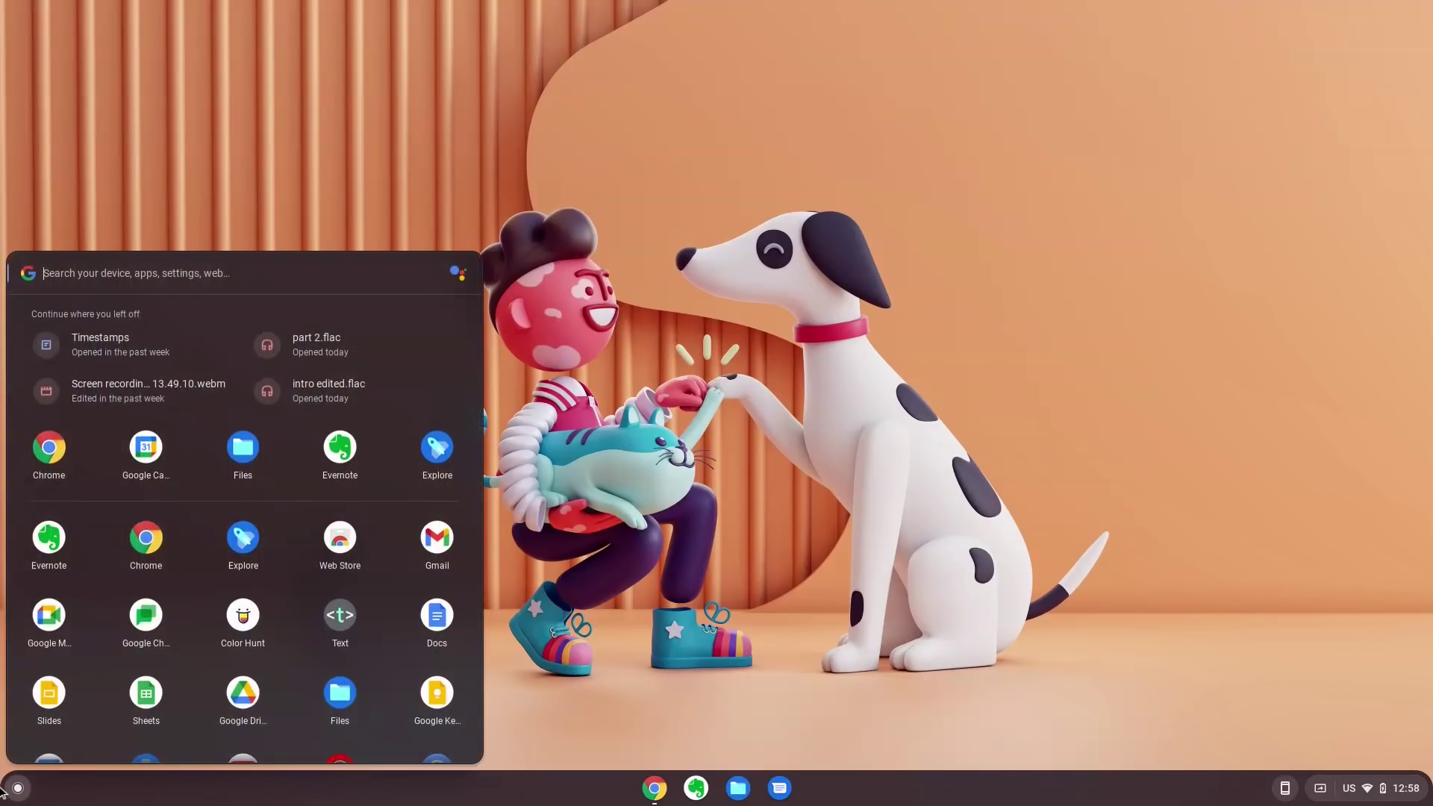
scroll(138, 571, down, 3)
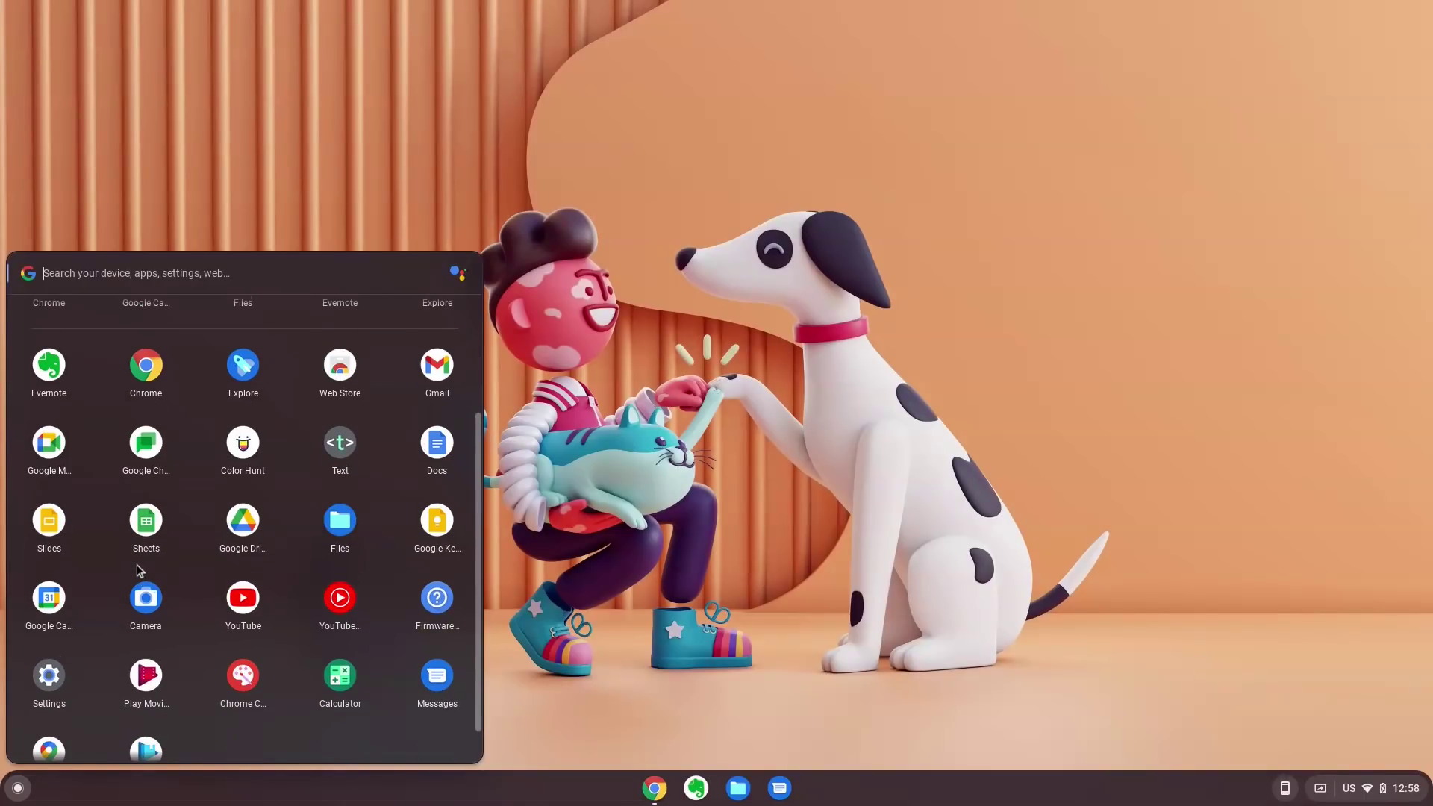
scroll(136, 567, up, 3)
right_click(189, 543)
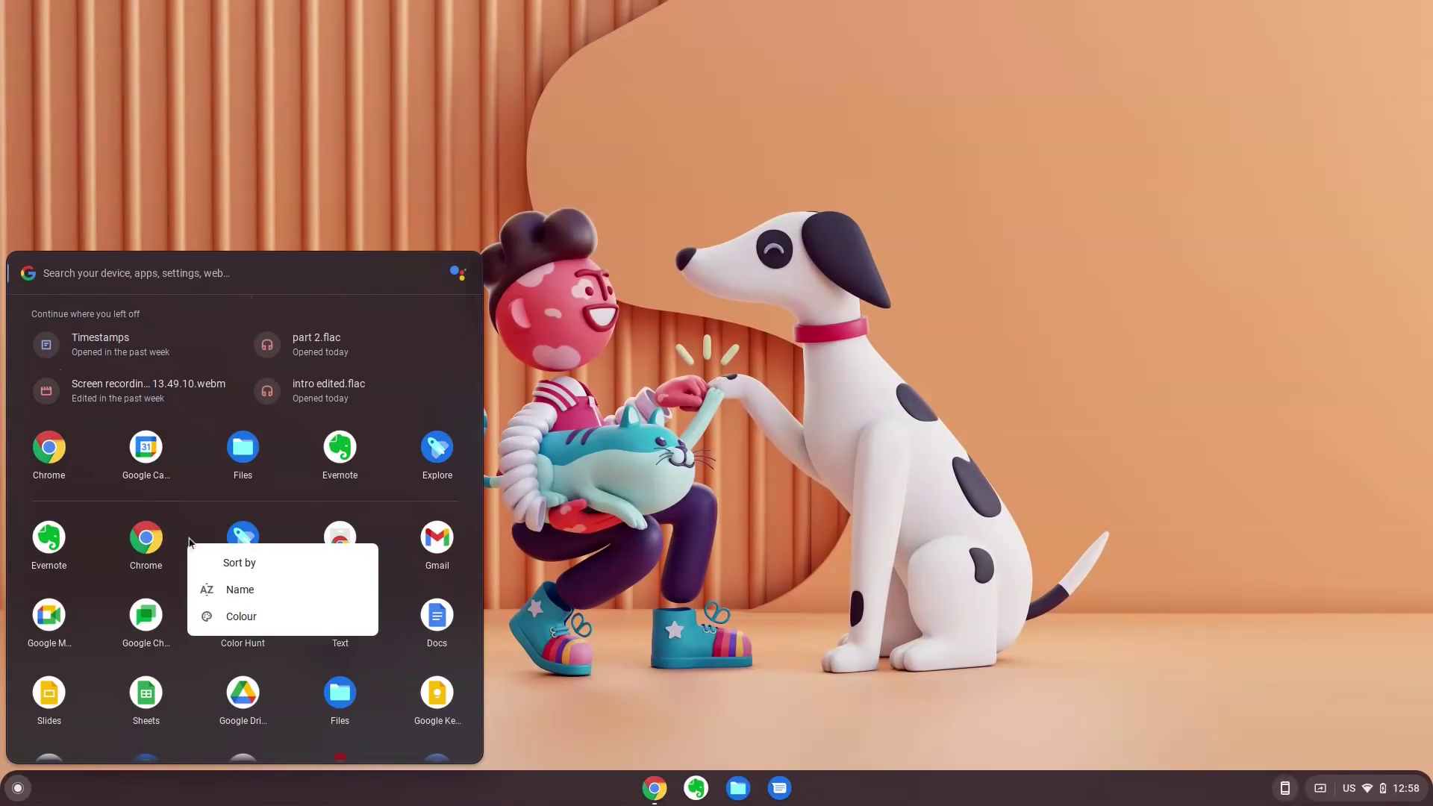
click(217, 586)
scroll(302, 642, up, 2)
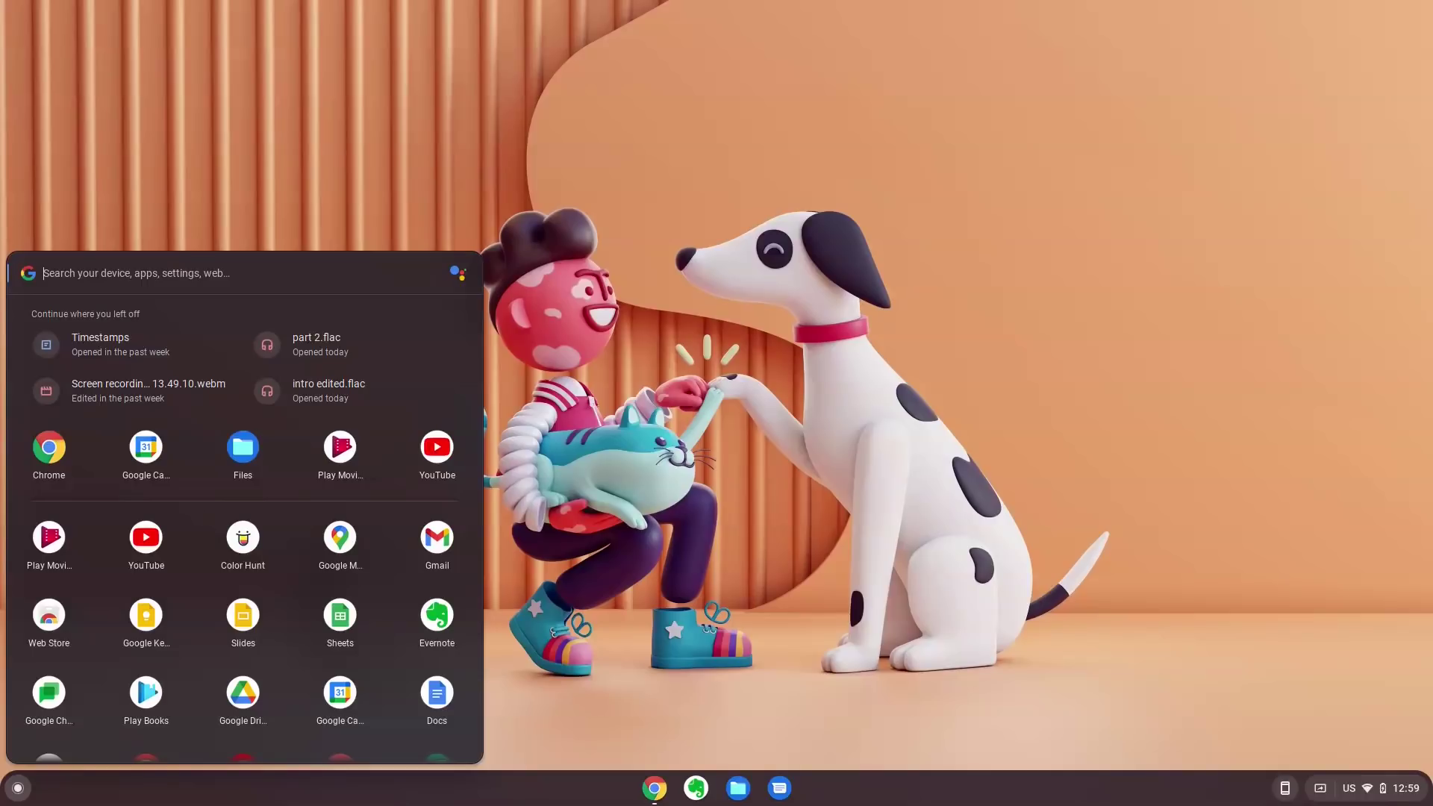
Step: Search the launcher for 'hello', then for 'power'
text(hello)
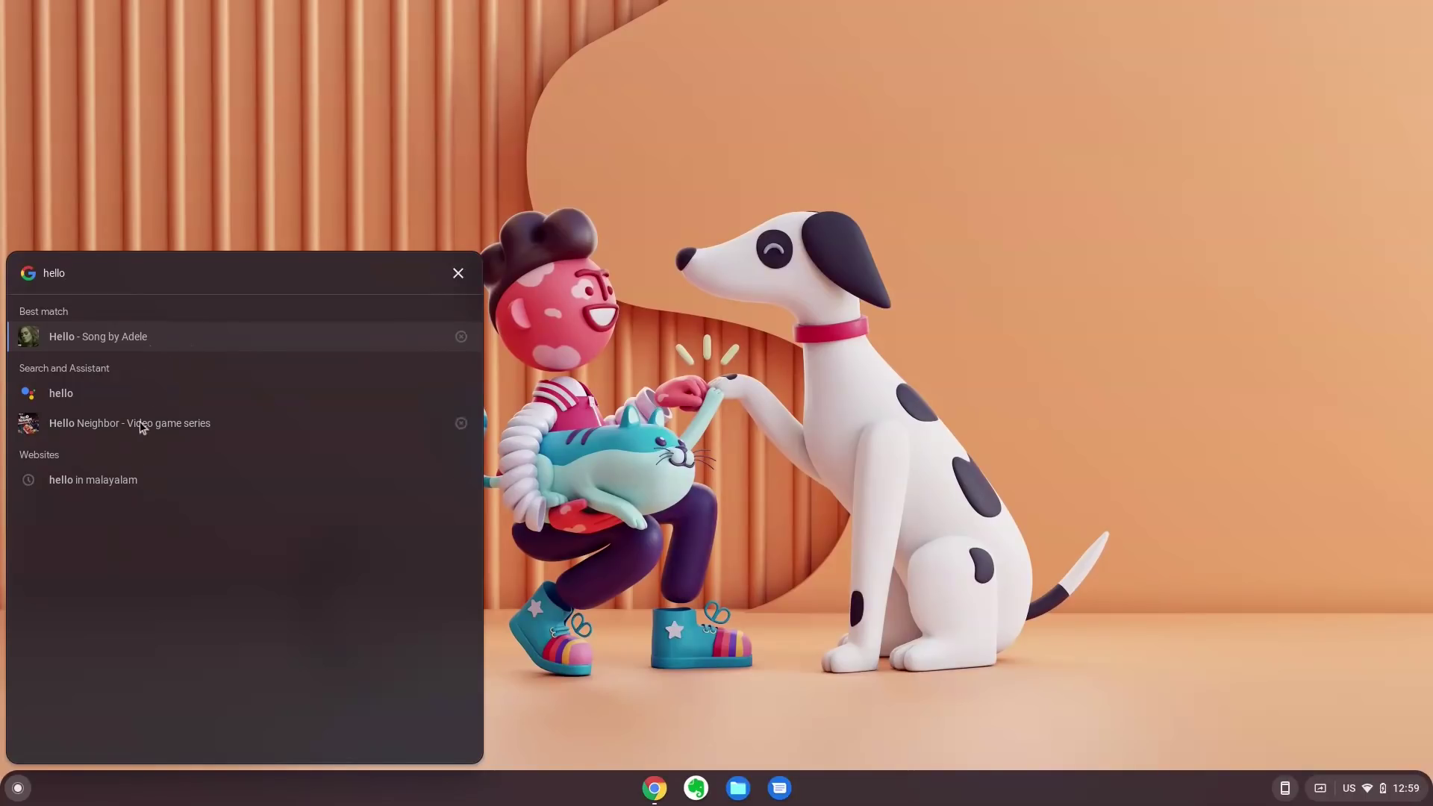
text(p)
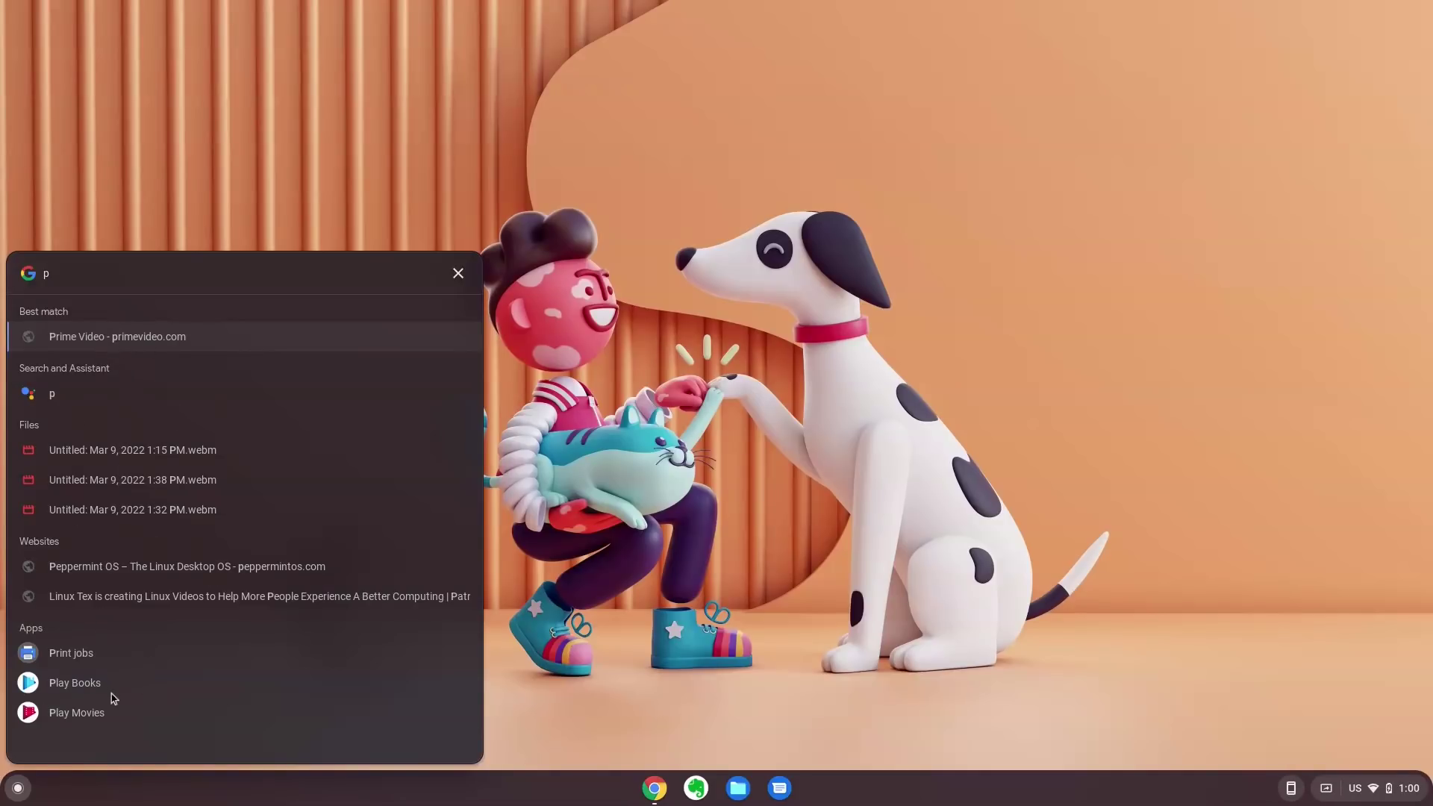
key(BackSpace)
text(power)
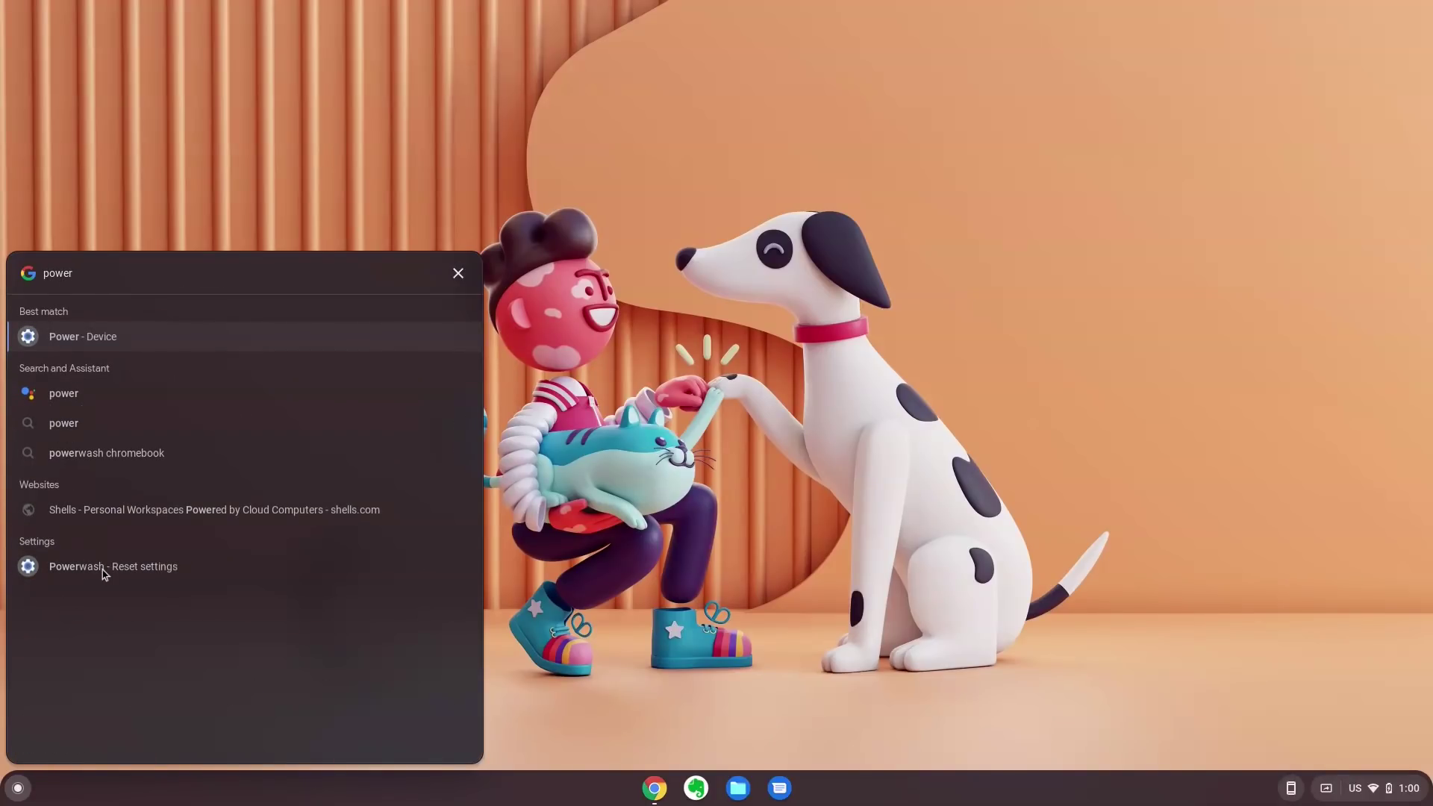
Step: Open the Power - Device page in Settings, close Settings, then bring up the desktop menu
click(80, 338)
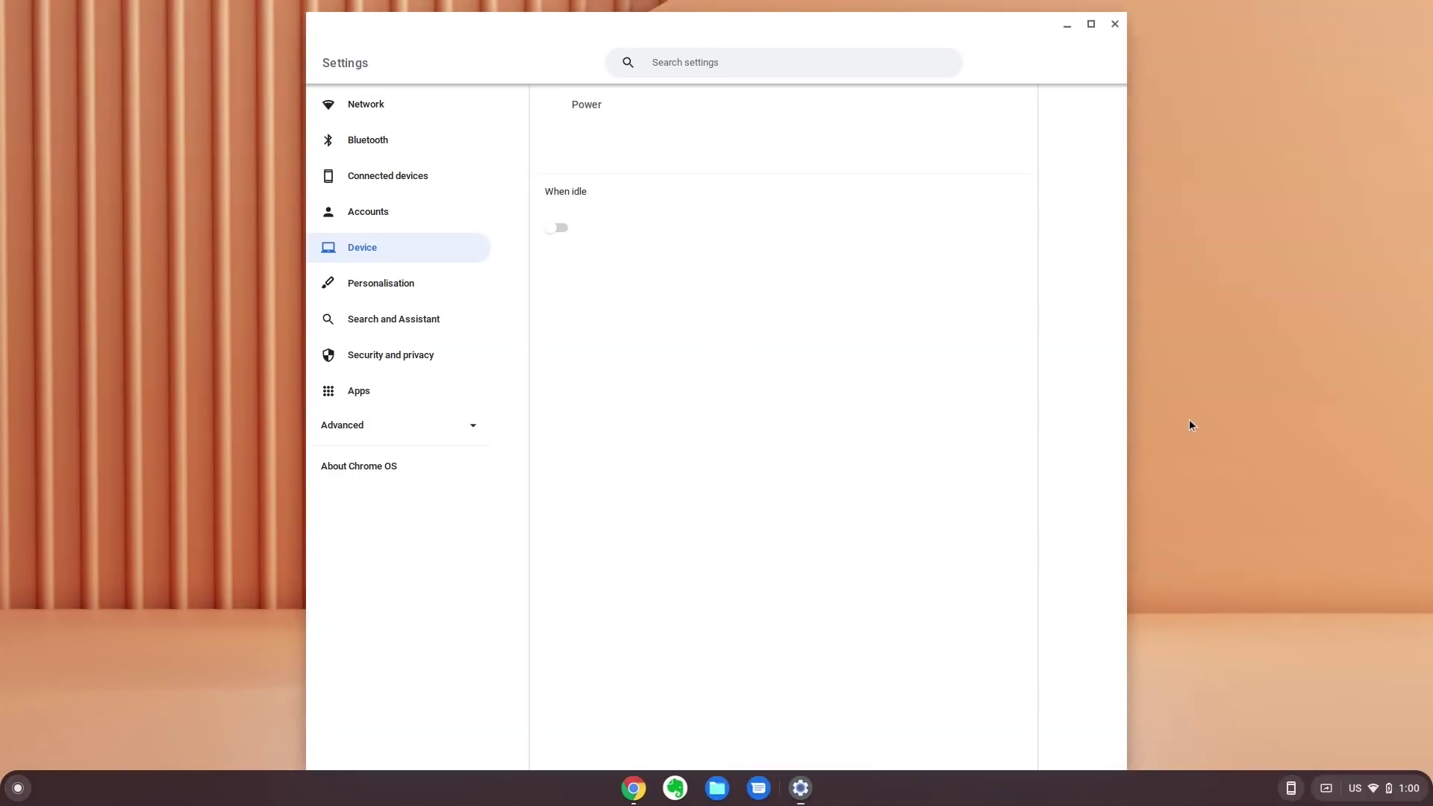
click(1115, 24)
right_click(936, 185)
click(892, 274)
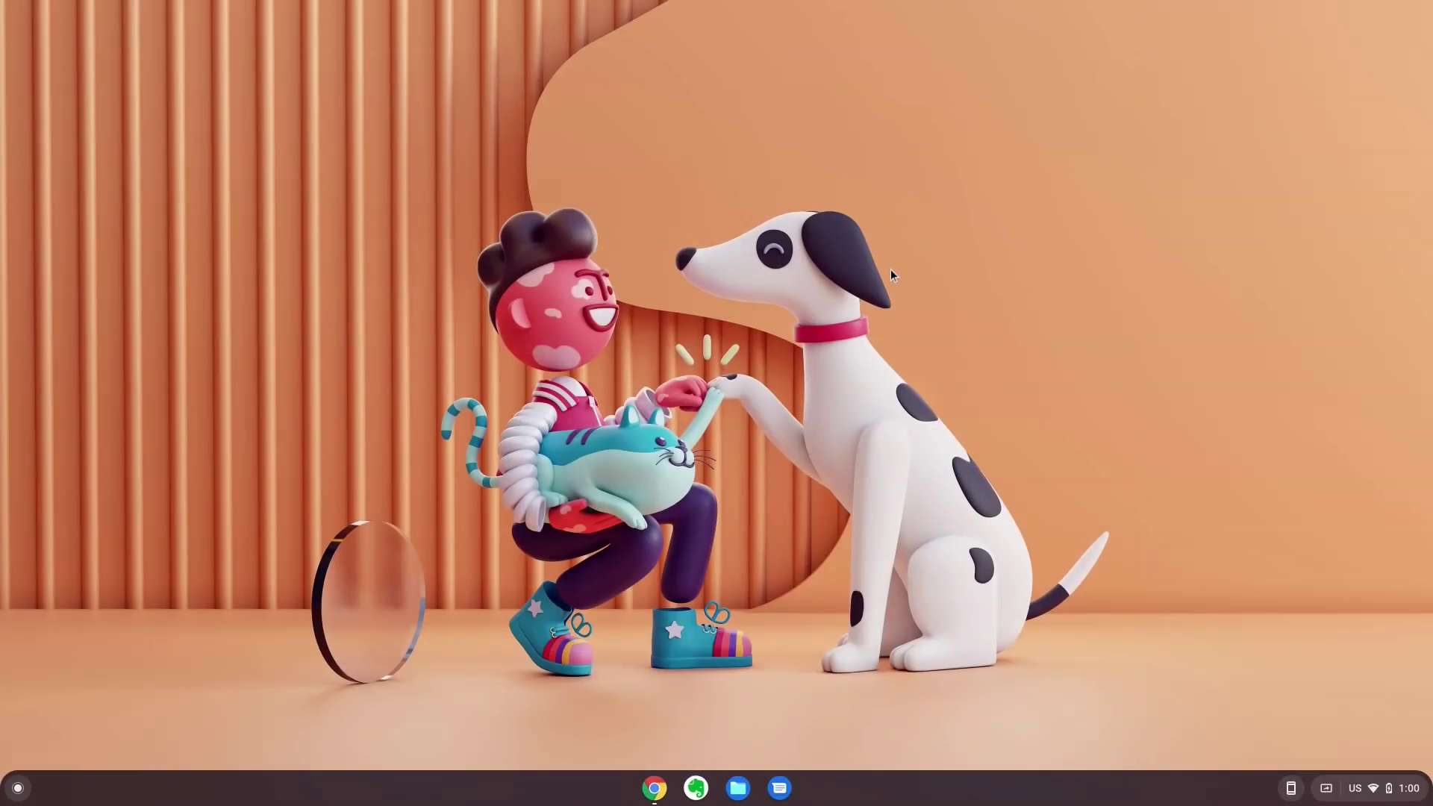
right_click(903, 558)
Step: Set the shelf to Always show shelf and close Files
click(747, 792)
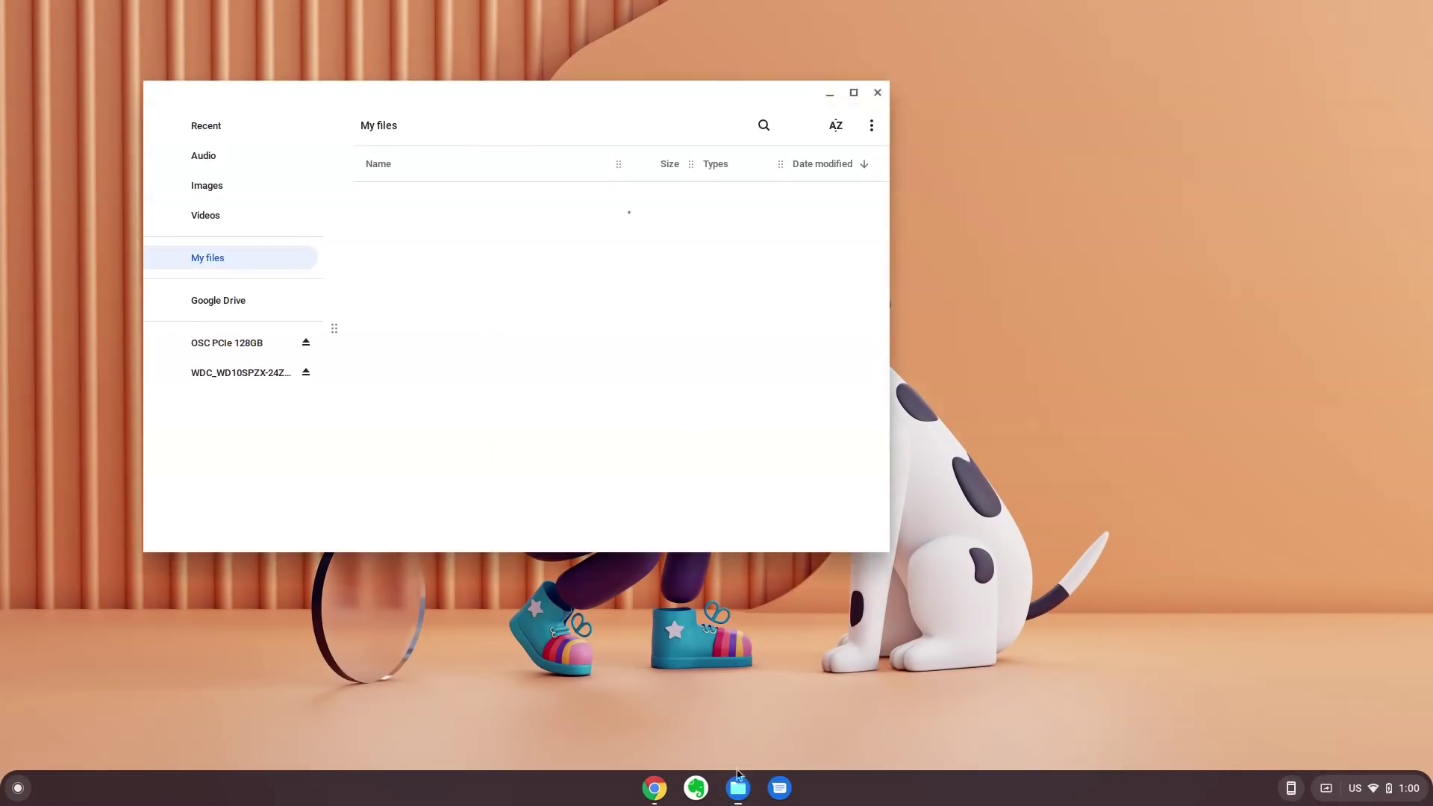
right_click(1028, 420)
mouse_move(1114, 464)
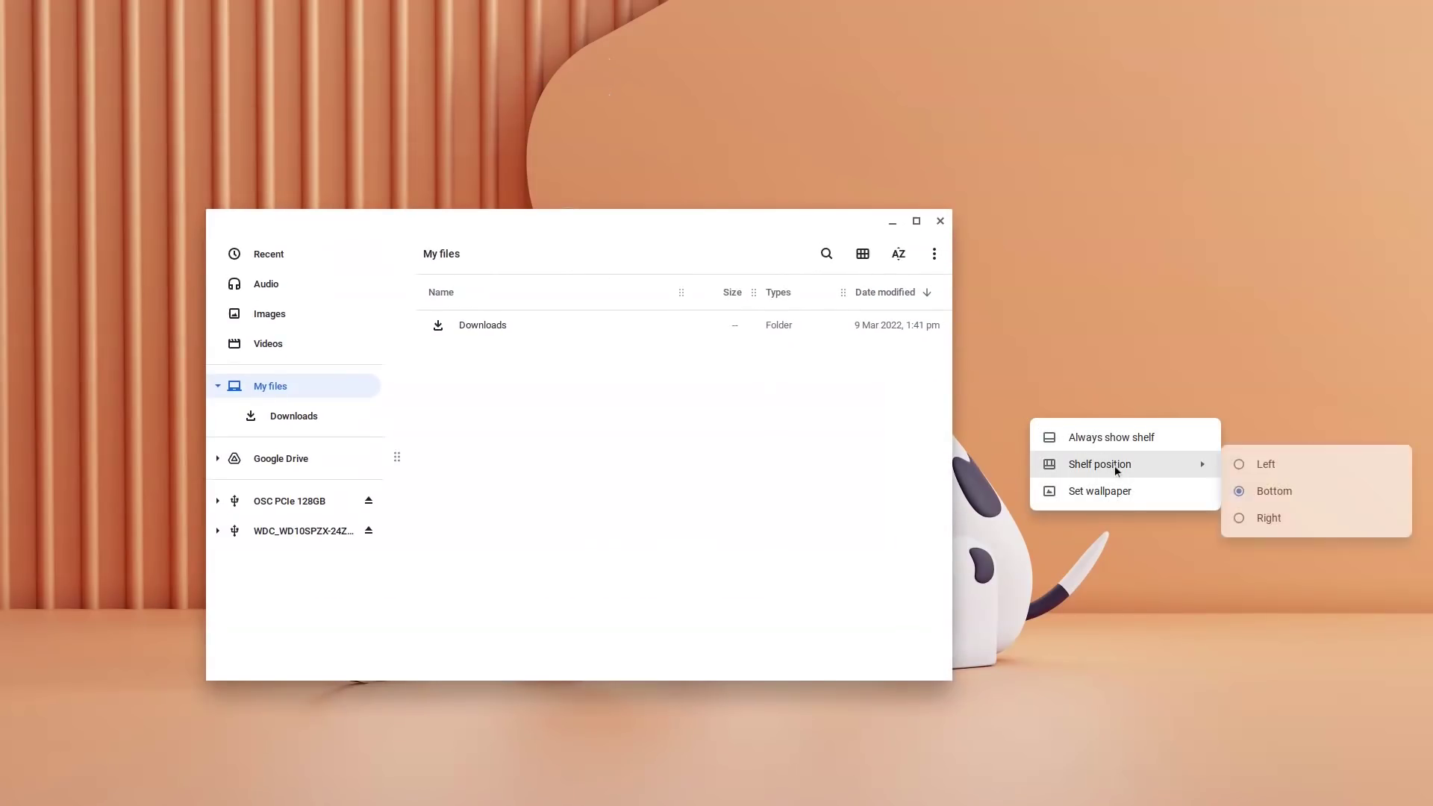
click(1172, 441)
click(940, 219)
Step: Move the shelf position to Left, then to Right
right_click(976, 290)
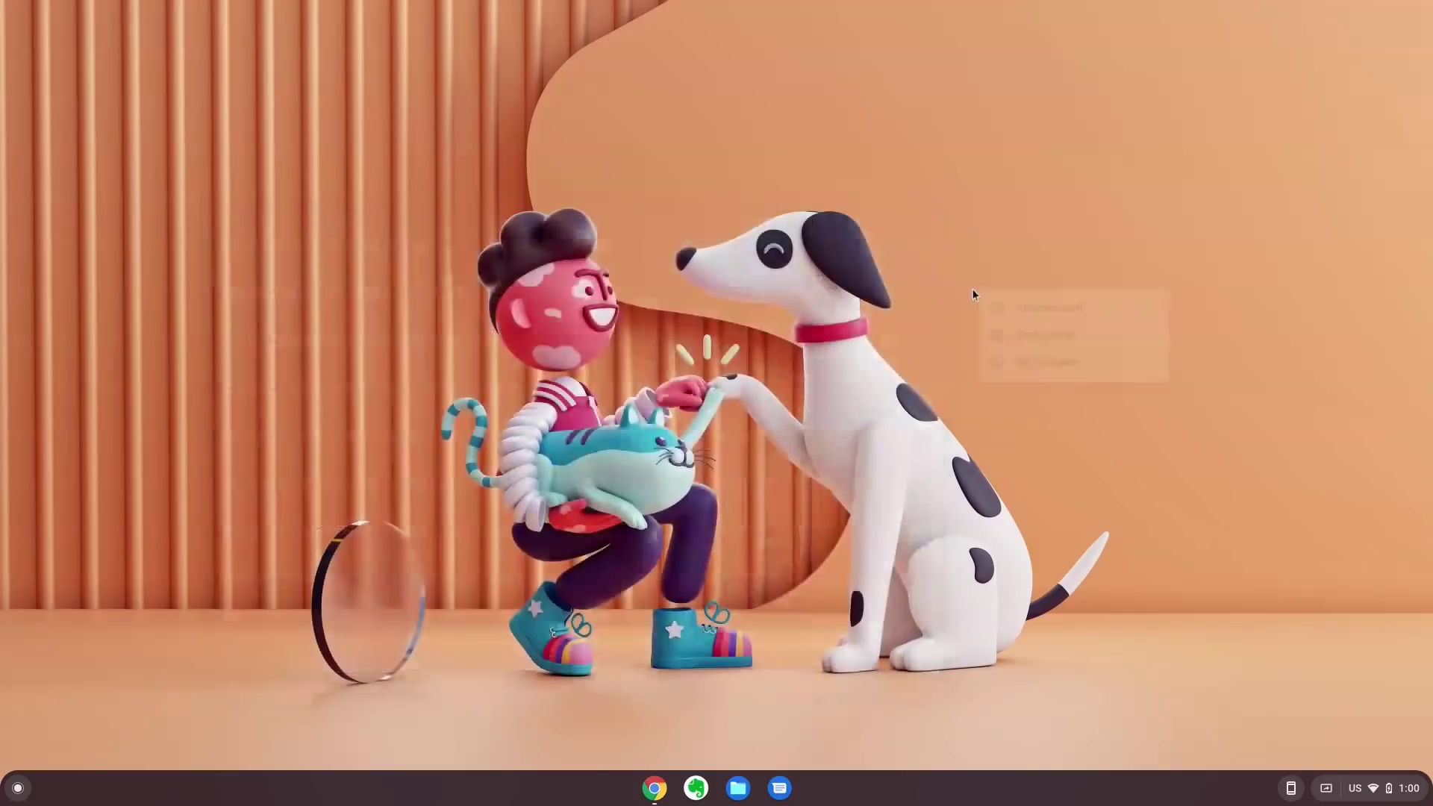
mouse_move(1028, 337)
click(1187, 336)
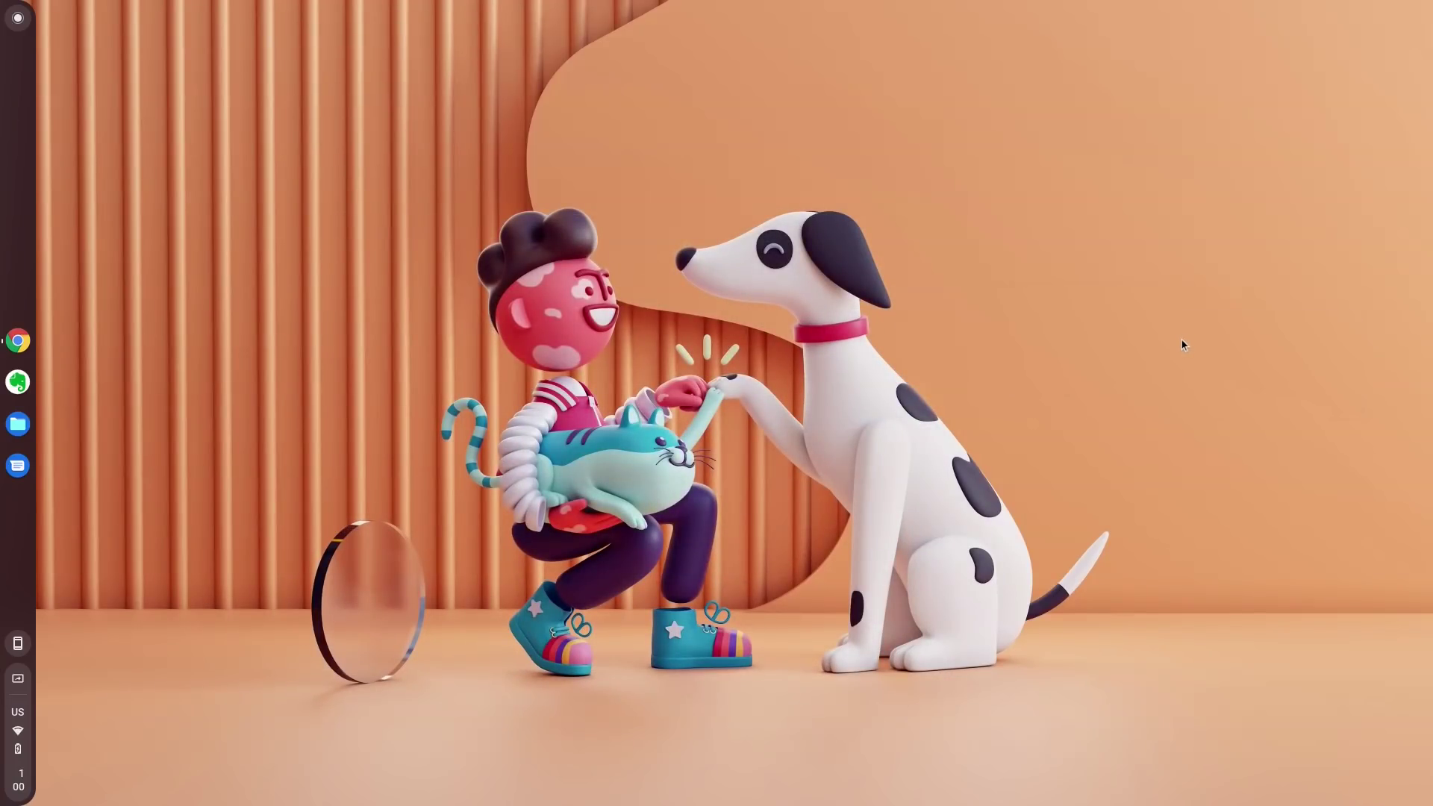
click(17, 18)
right_click(642, 247)
mouse_move(746, 293)
click(912, 345)
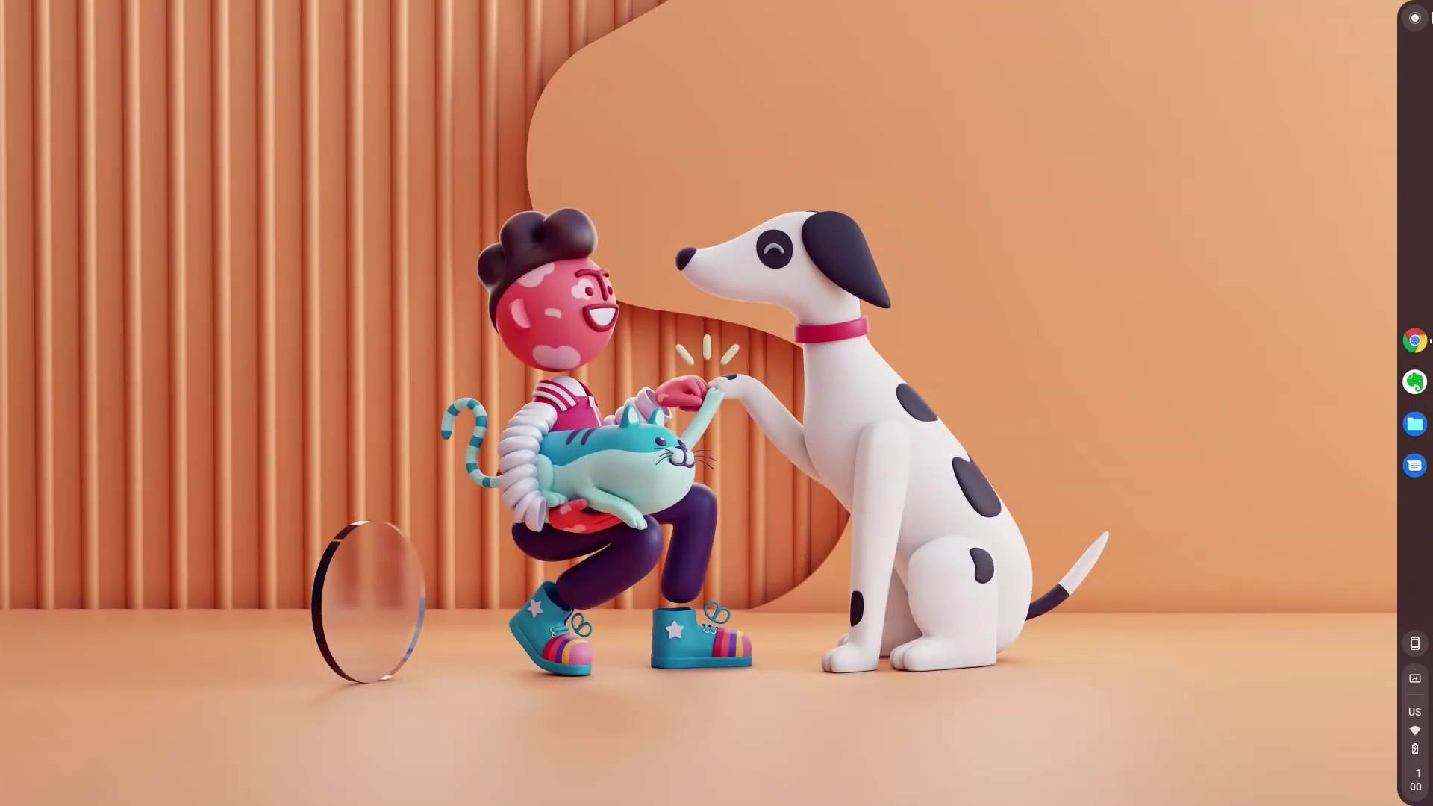
Step: Return the shelf position to Bottom
key(super)
key(super)
key(super)
key(super)
right_click(1420, 21)
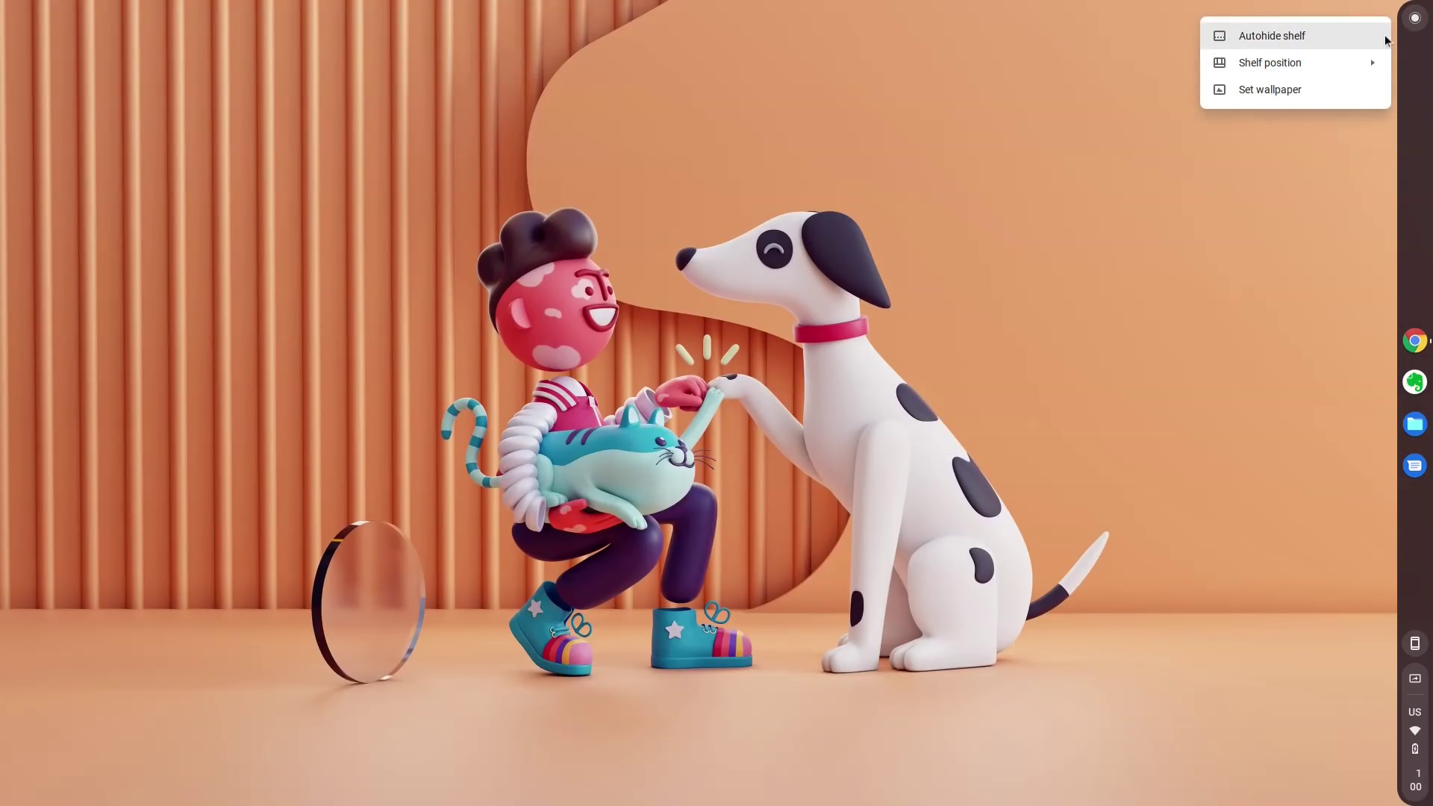
mouse_move(1333, 56)
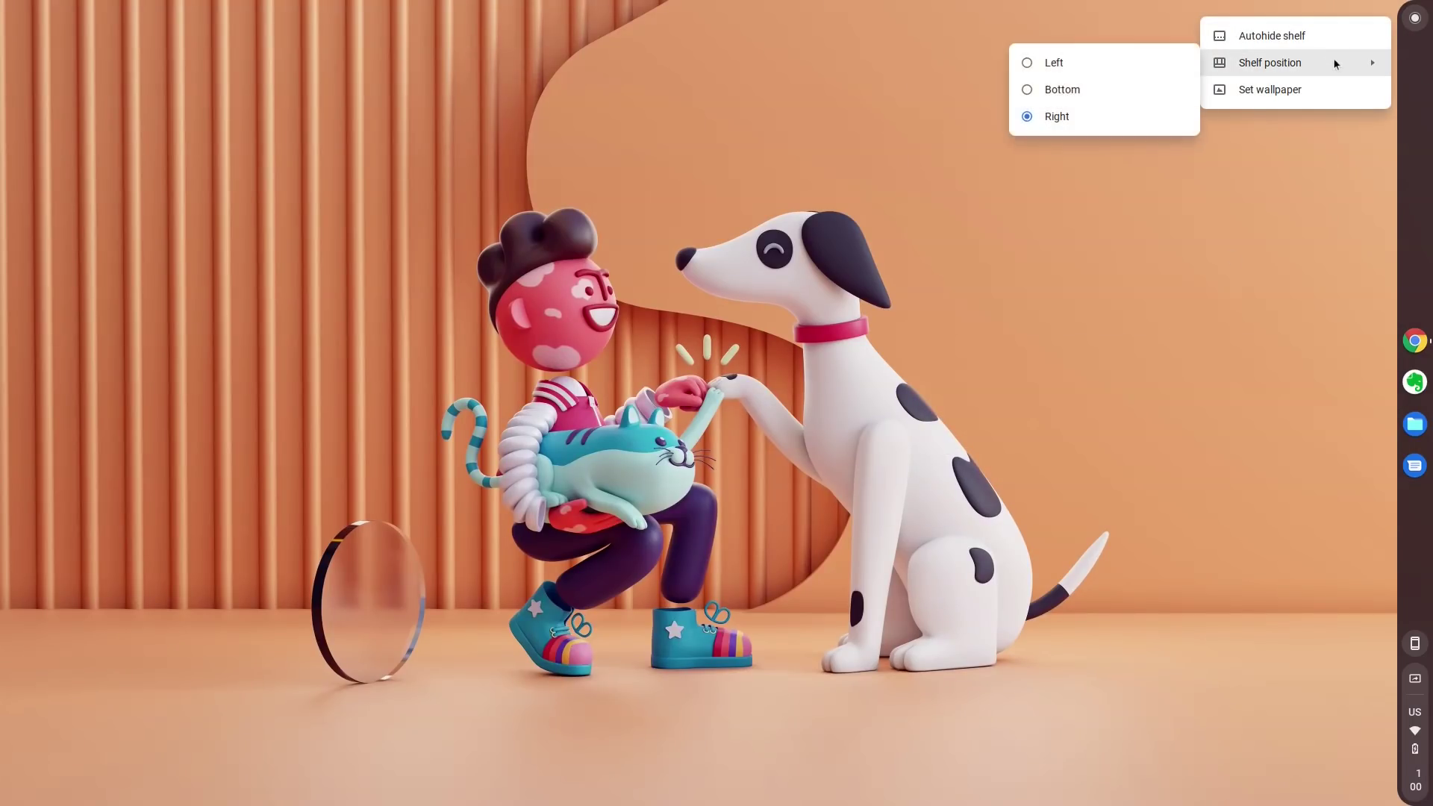
click(1157, 88)
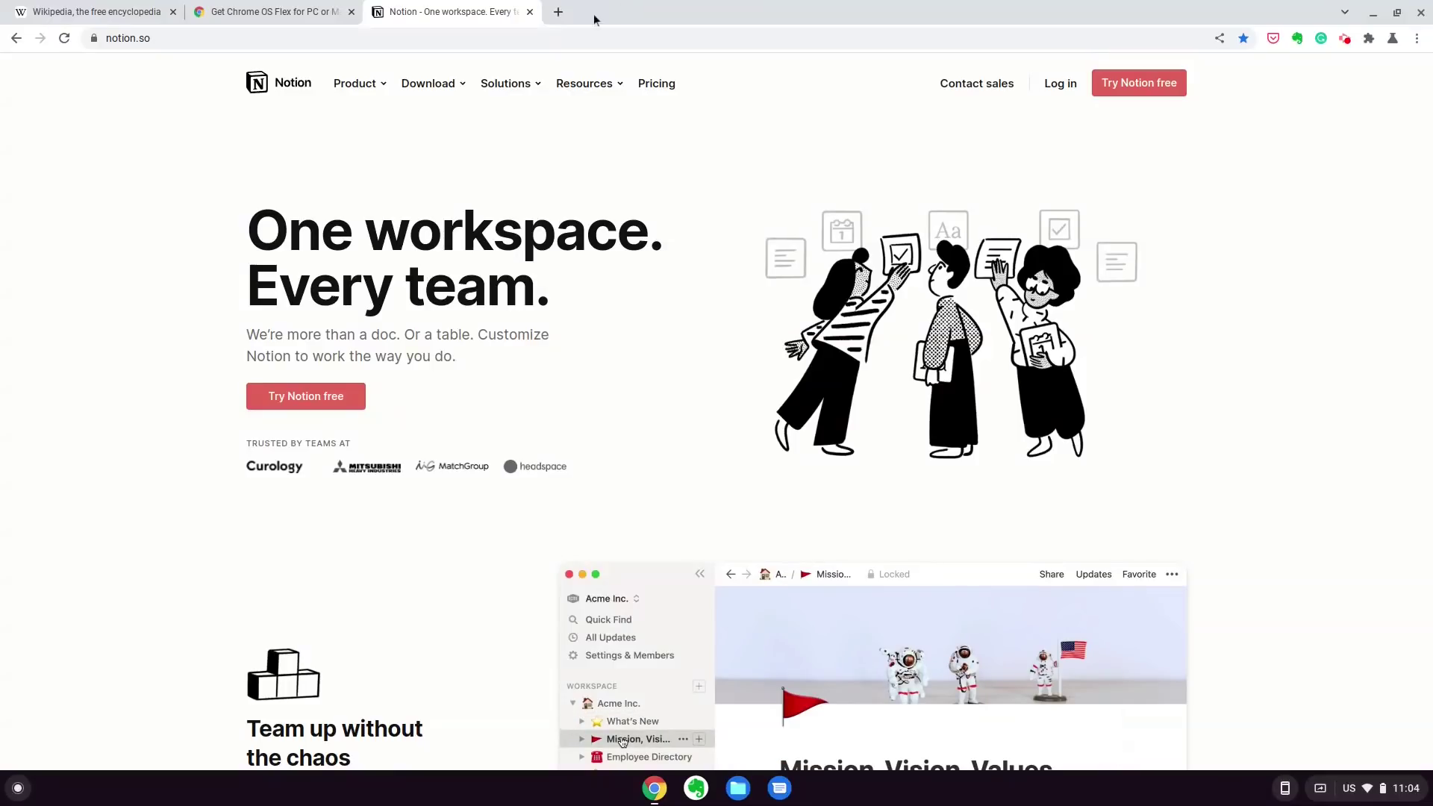
Step: Cycle through the Wikipedia, Notion and Chrome OS Flex tabs and zoom the Notion page
key(ctrl+Tab)
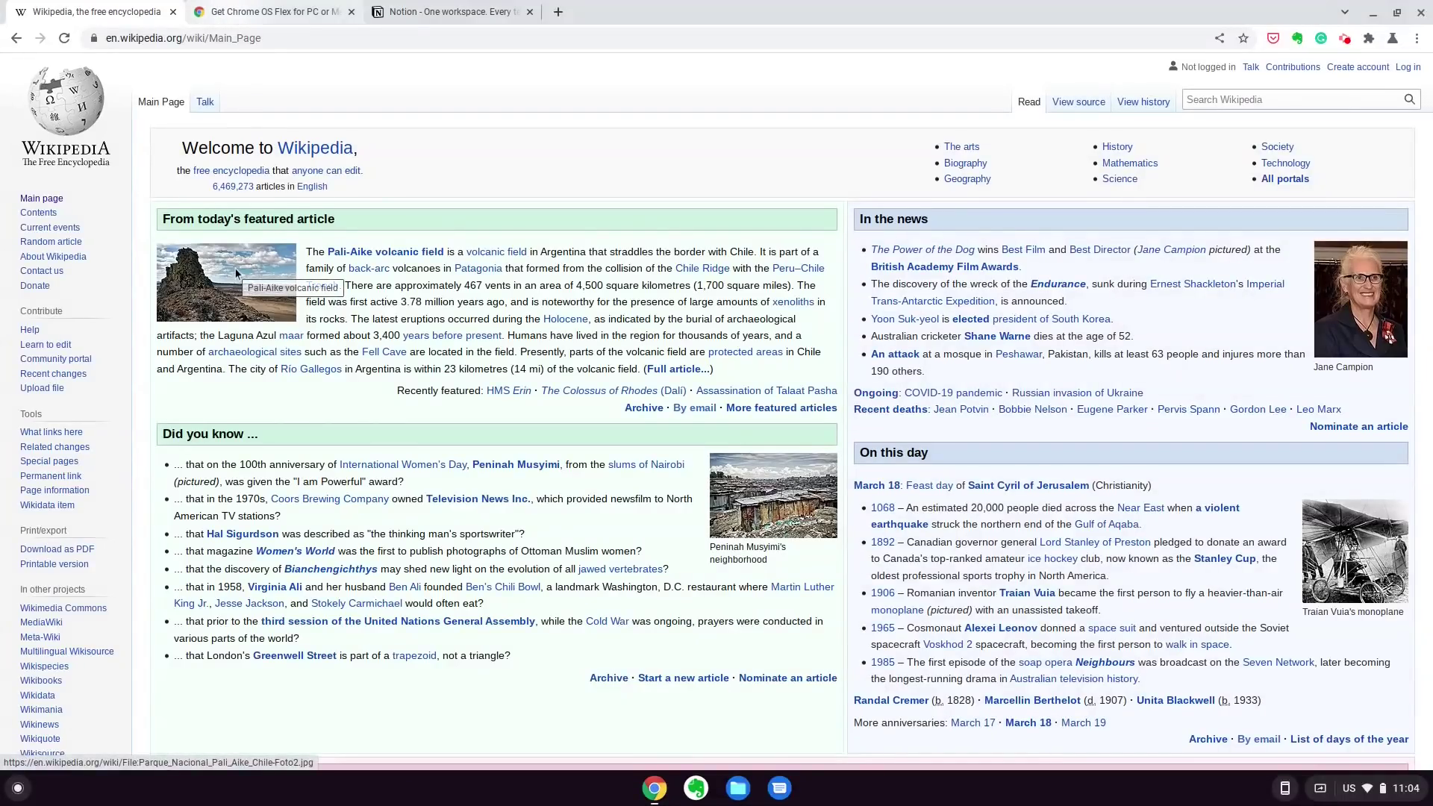
key(ctrl+shift+Tab)
key(ctrl+shift+Tab)
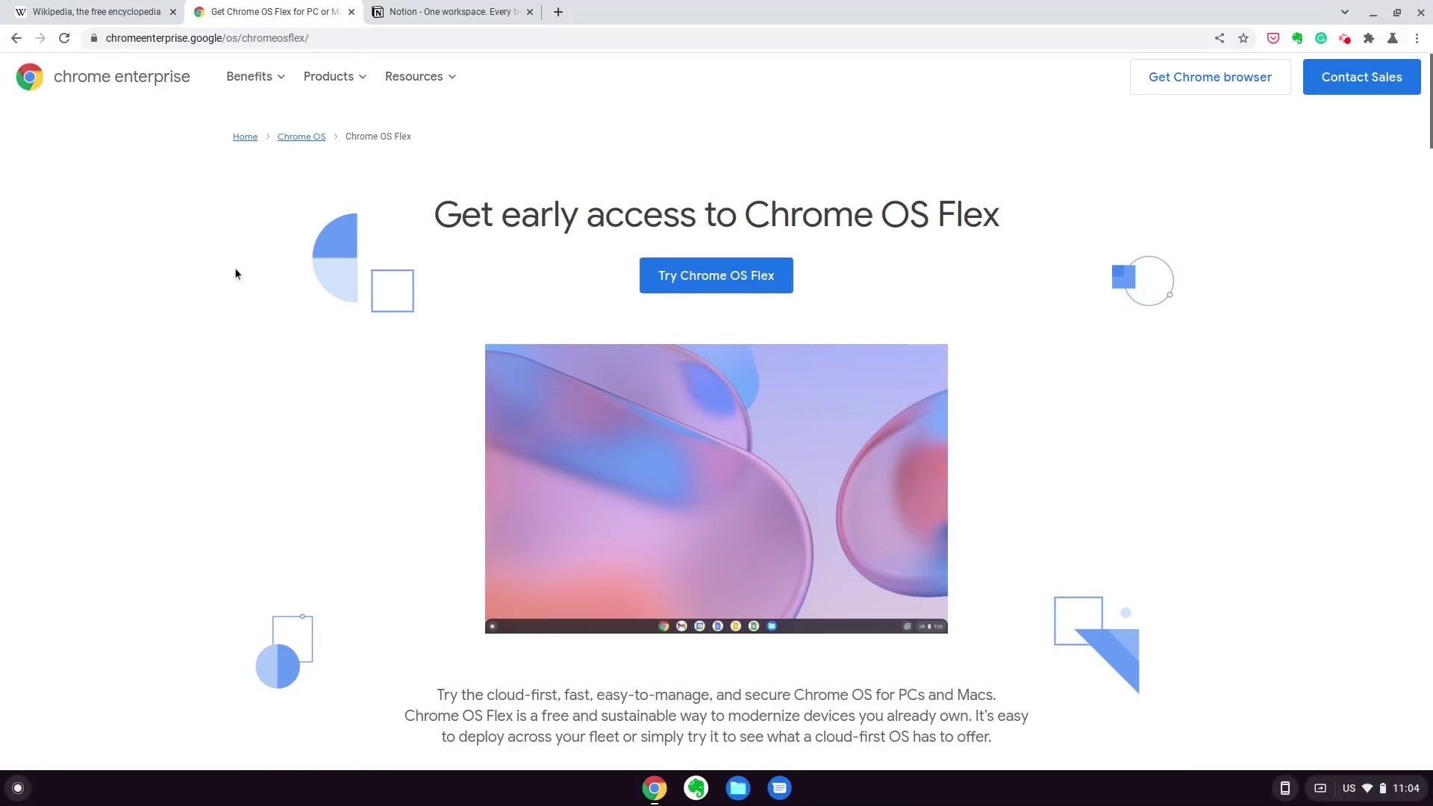
key(ctrl+shift+Tab)
key(ctrl+Tab)
key(ctrl+Tab)
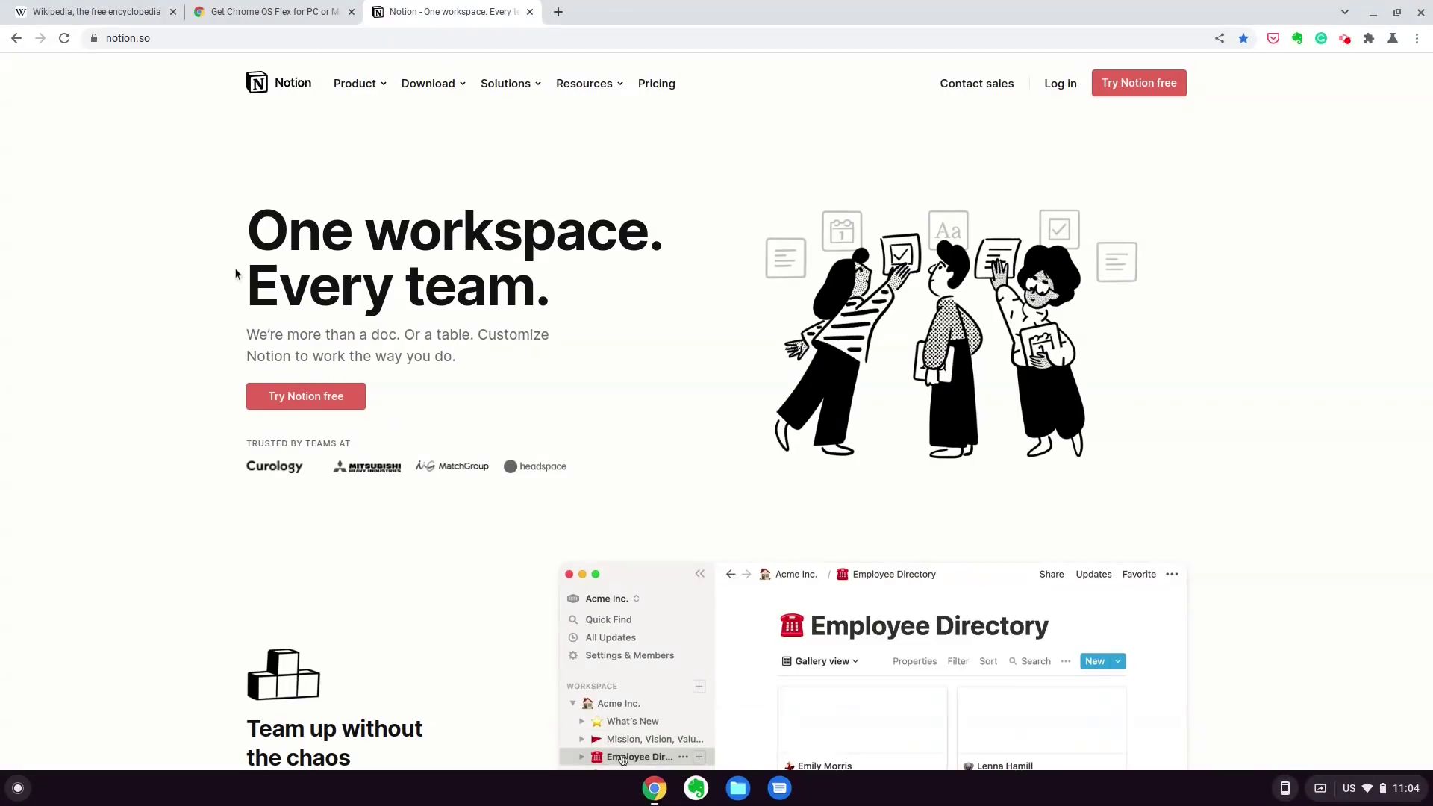
scroll(234, 272, up, 5)
scroll(234, 272, down, 5)
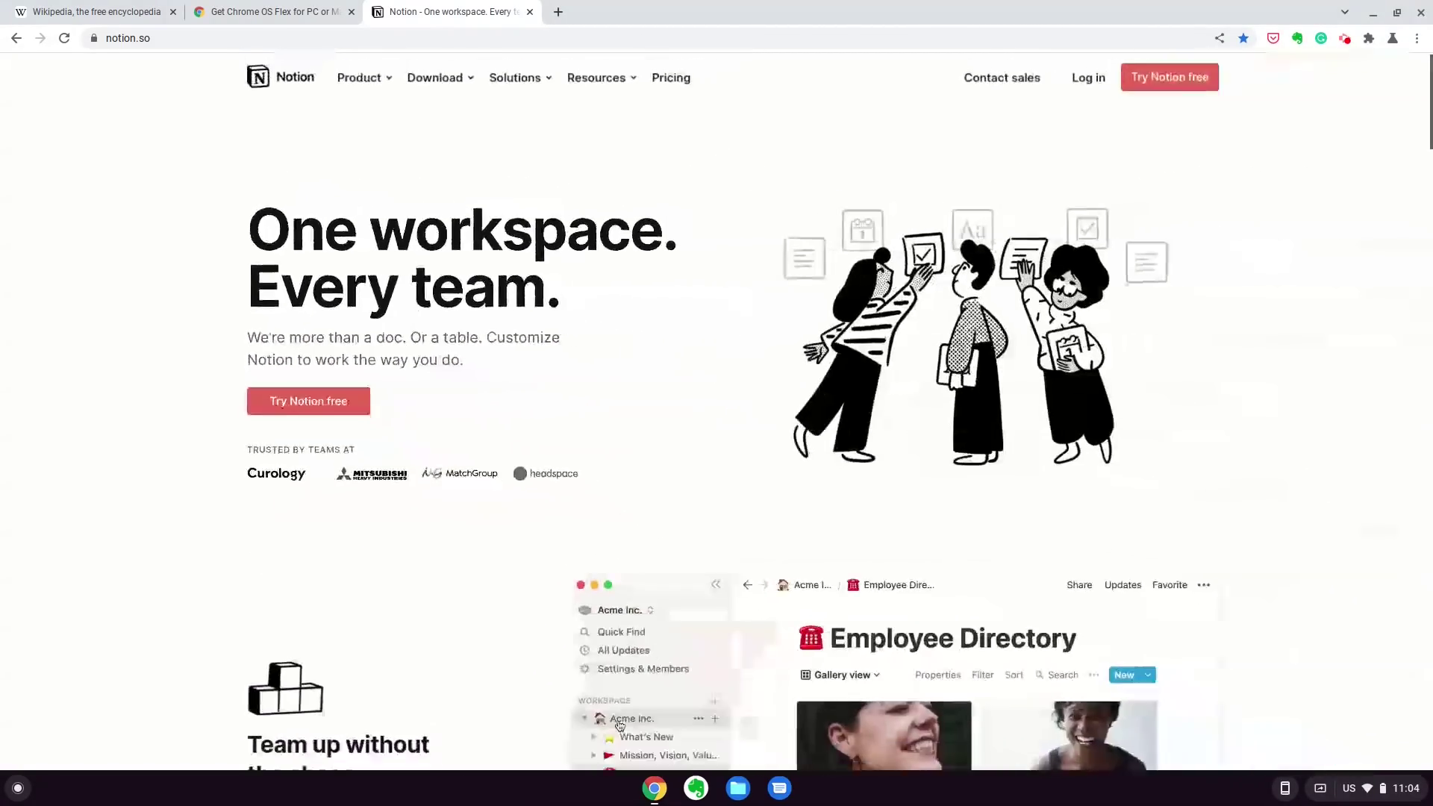
scroll(234, 272, up, 5)
scroll(234, 273, down, 5)
Step: Switch to the Wikipedia tab, zoom it in and out, then move to the next tab
key(ctrl+Tab)
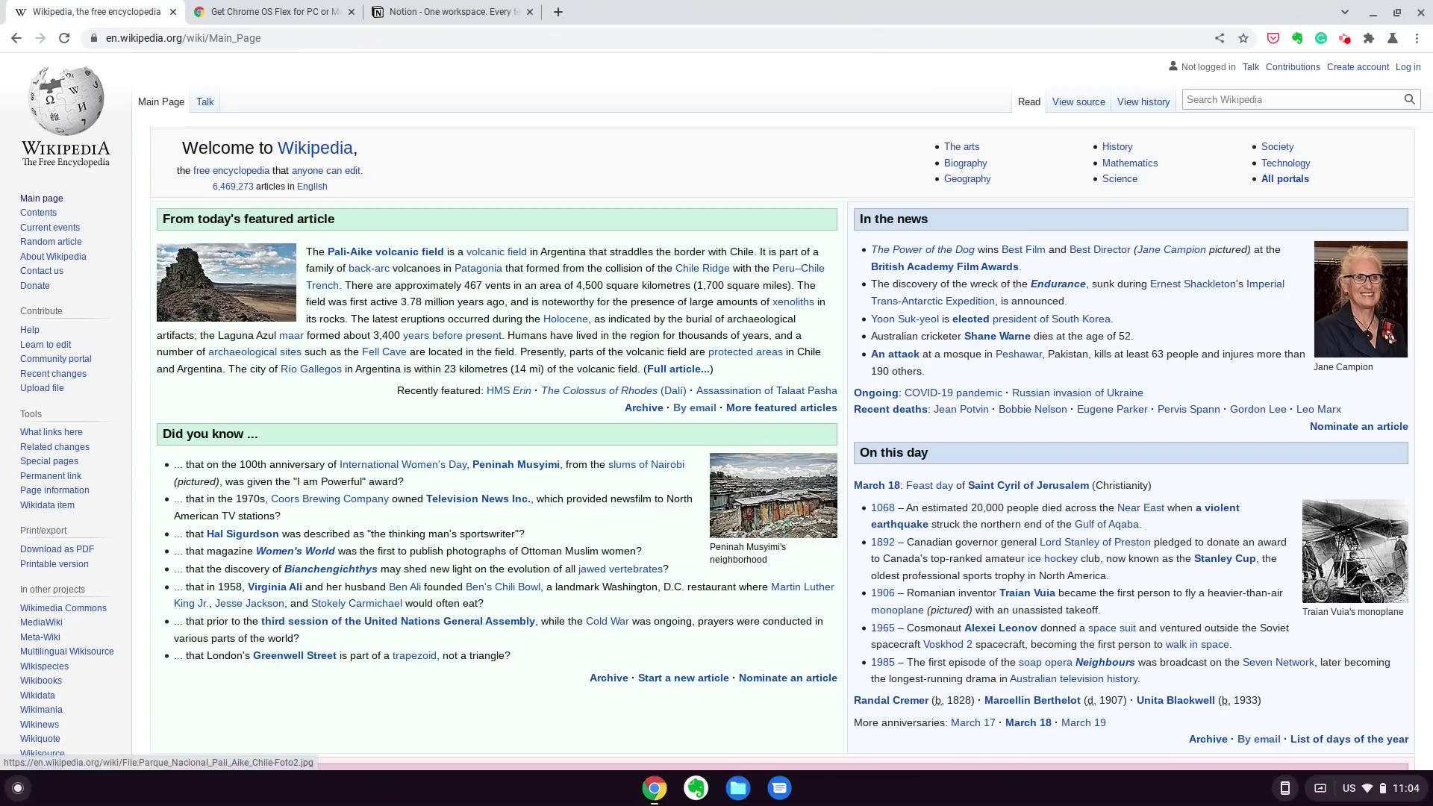
scroll(591, 296, up, 3)
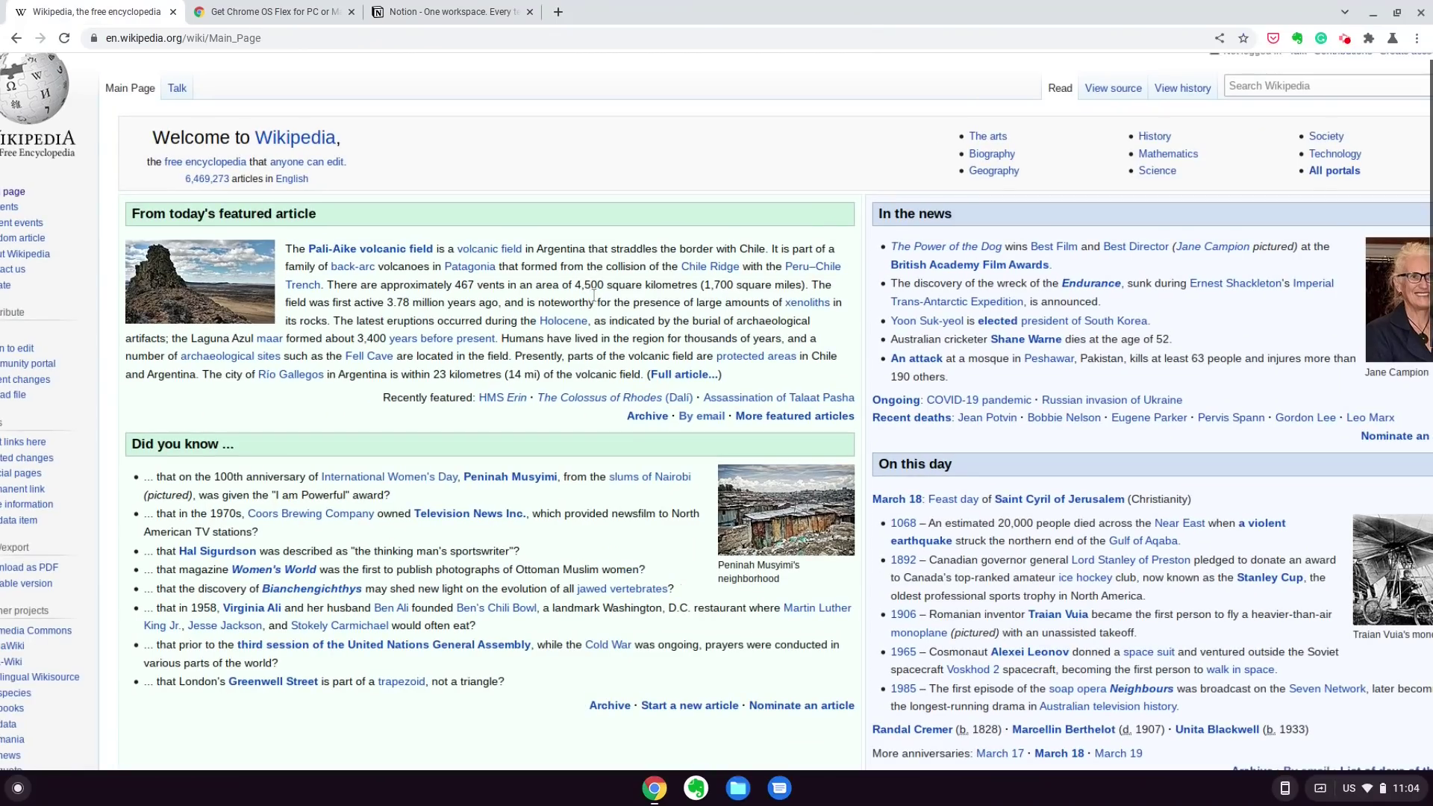
scroll(594, 295, down, 3)
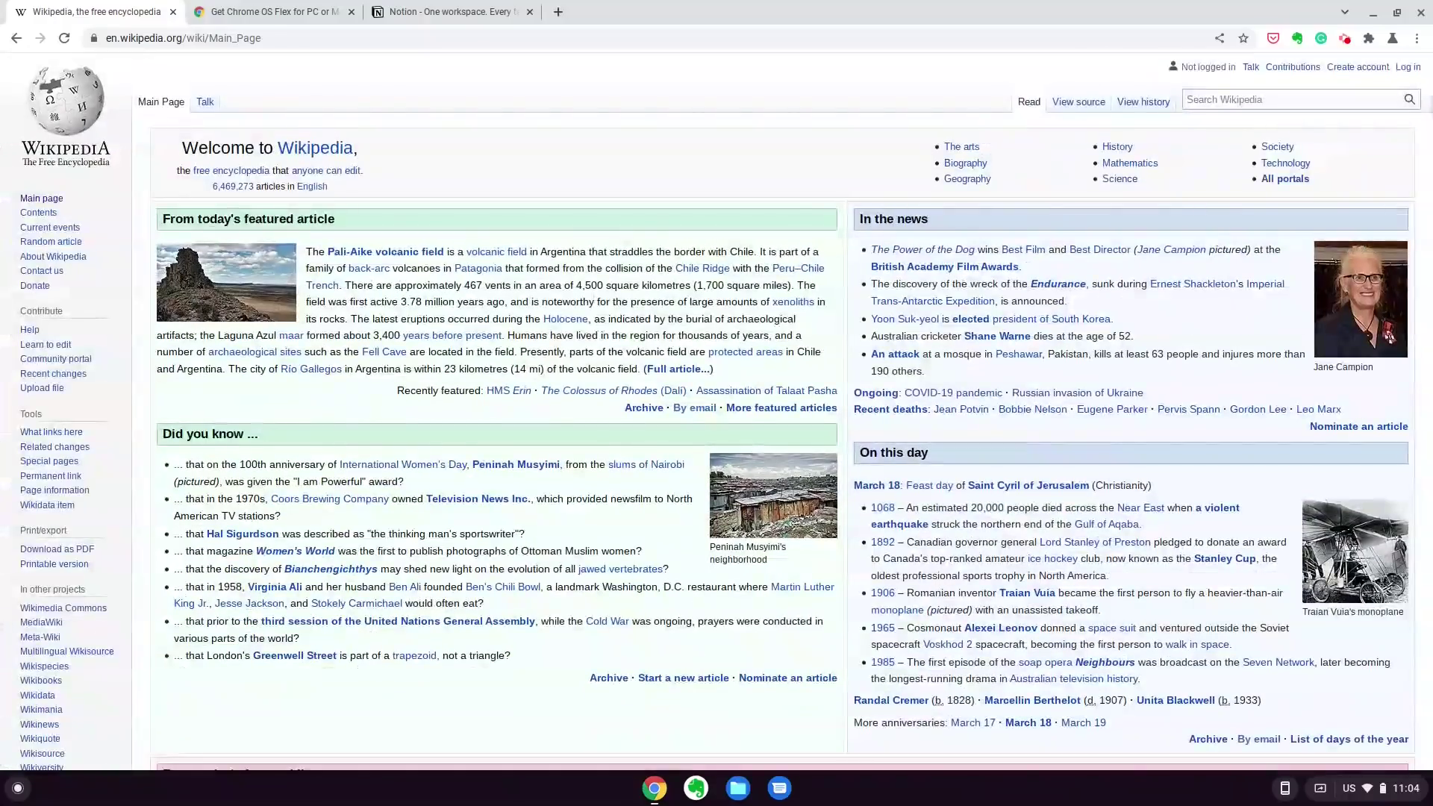
key(ctrl+Tab)
key(ctrl+Tab)
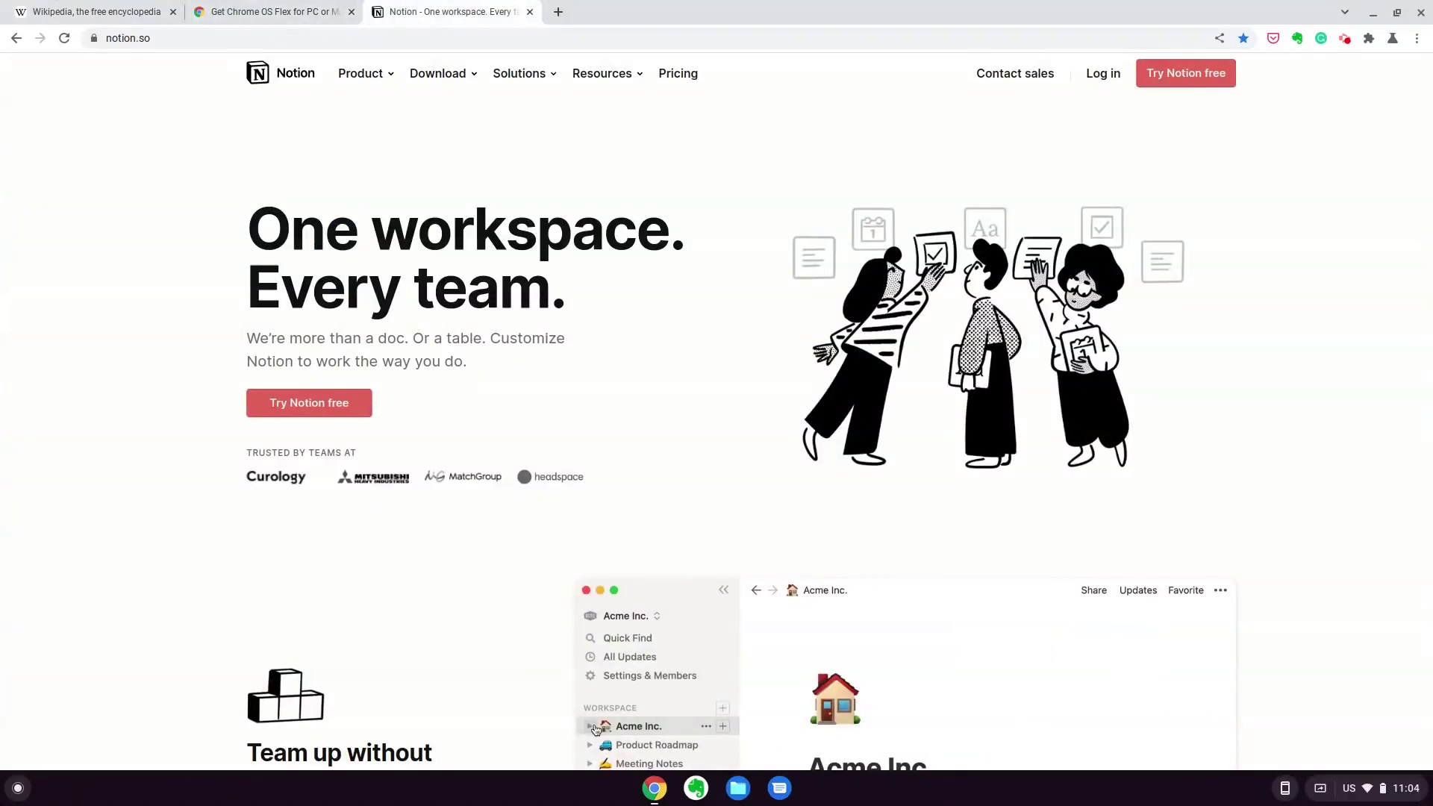
Step: Switch between Desk 1 and Desk 2, then pick Desk 2 from Overview
key(super+bracketright)
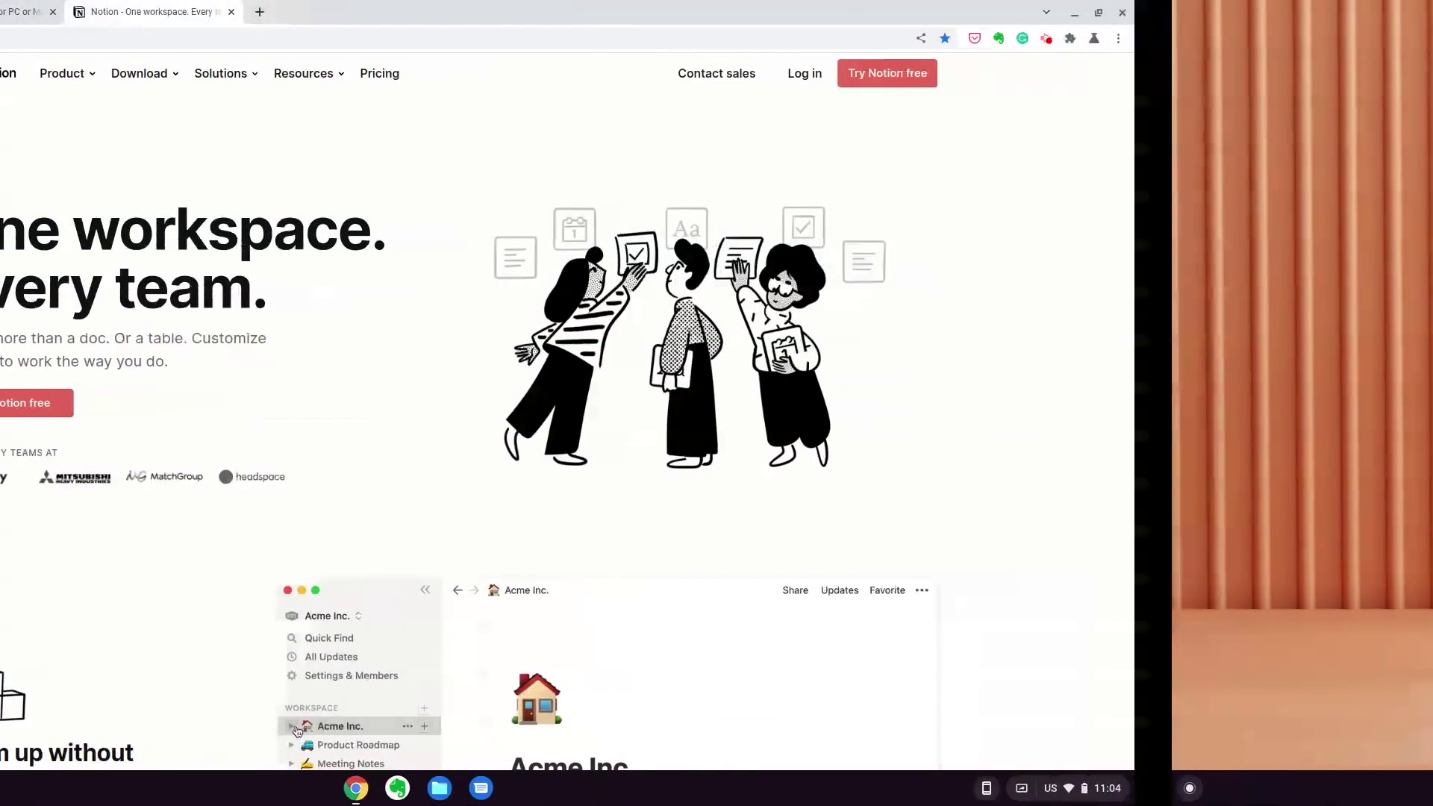
key(super+bracketright)
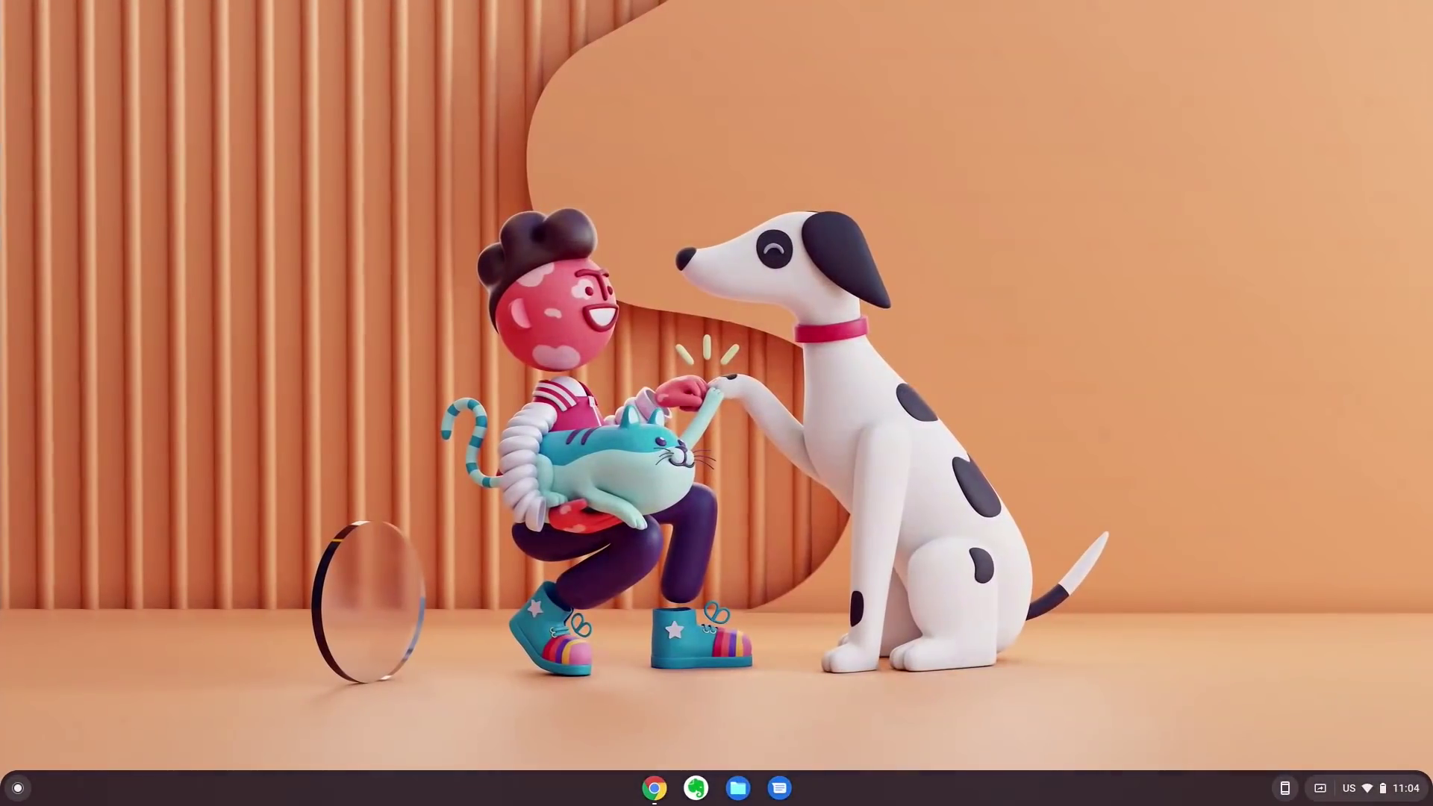
key(super+bracketleft)
key(F5)
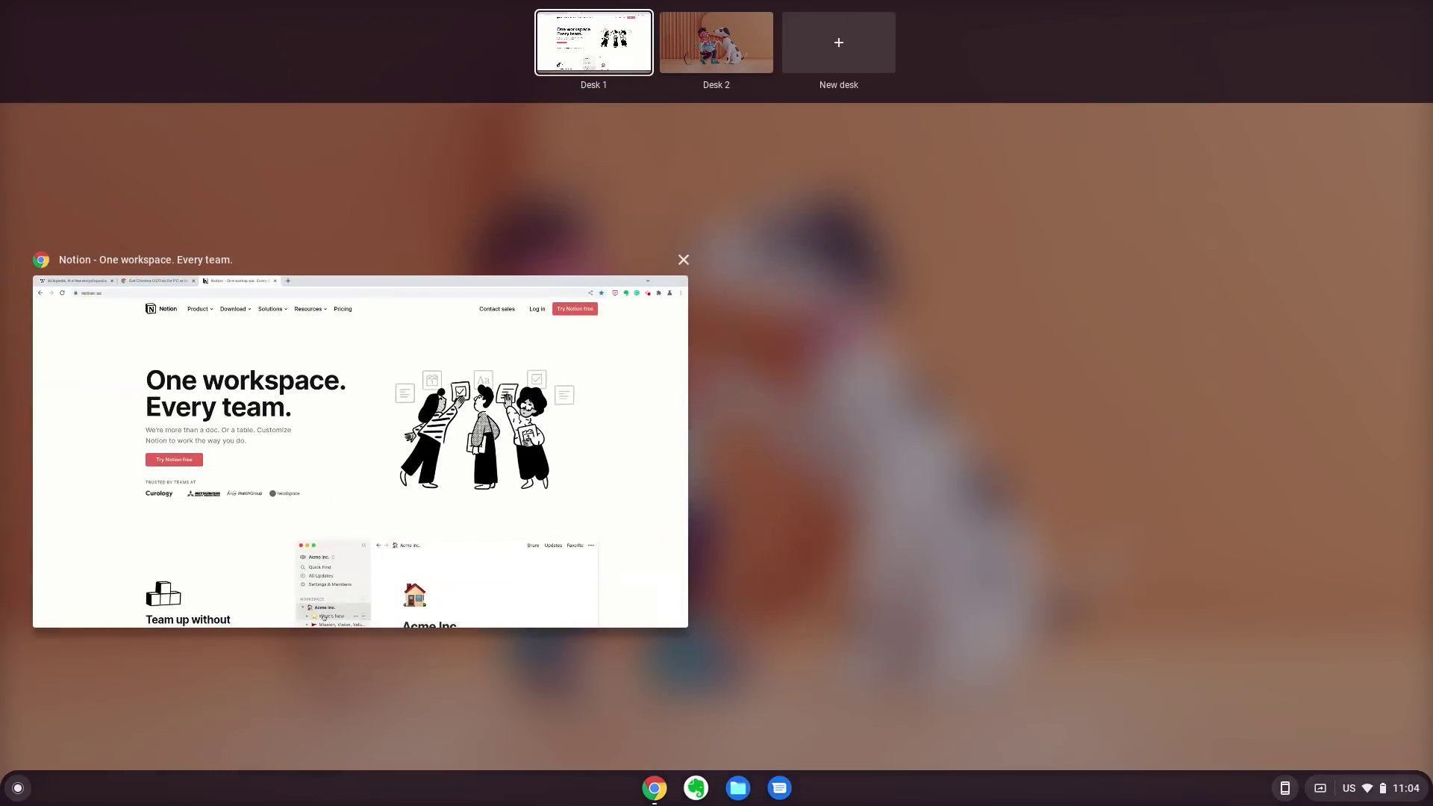
click(688, 54)
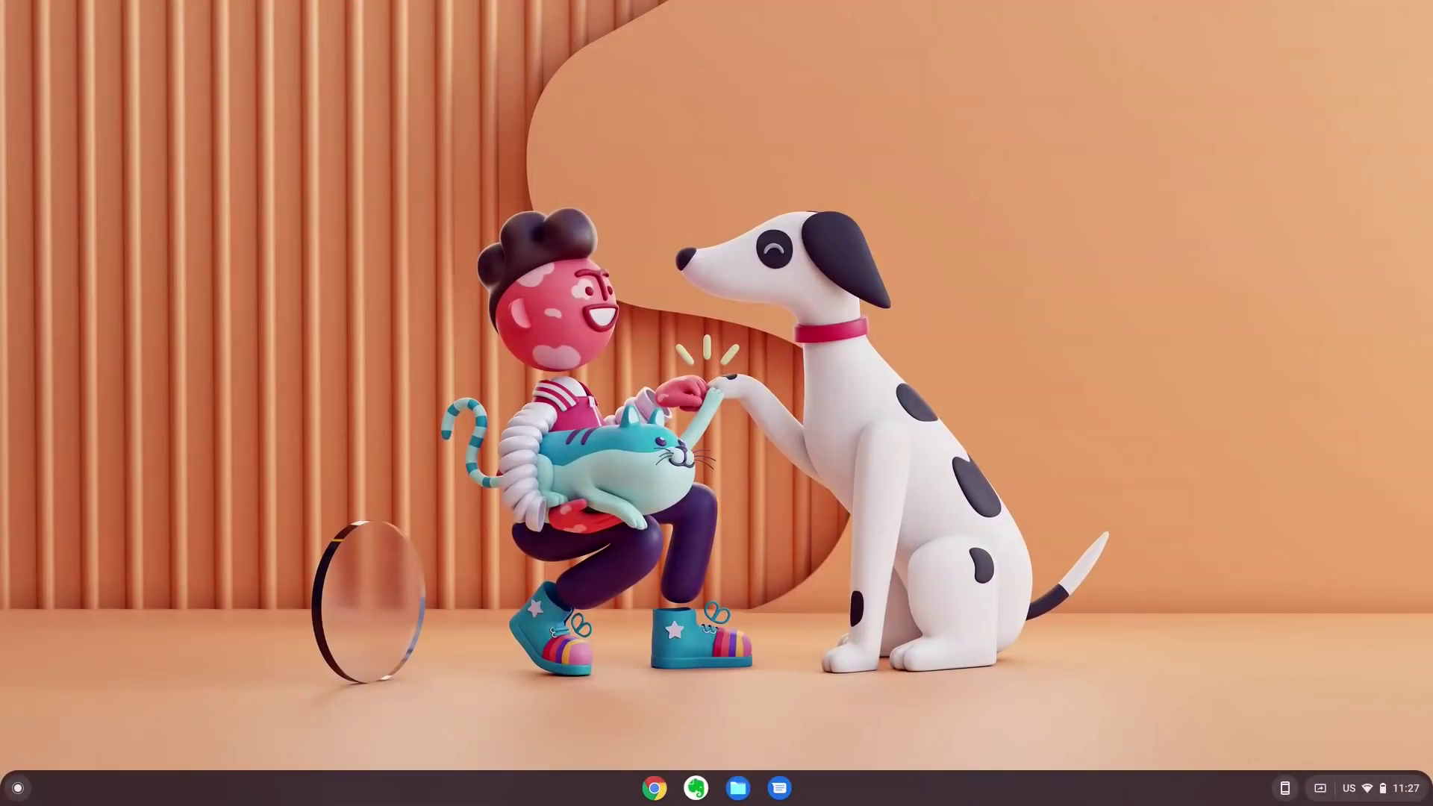
Step: Ask Google Assistant for a dollar-to-rupee conversion and the answer to 7 times 9
key(super+a)
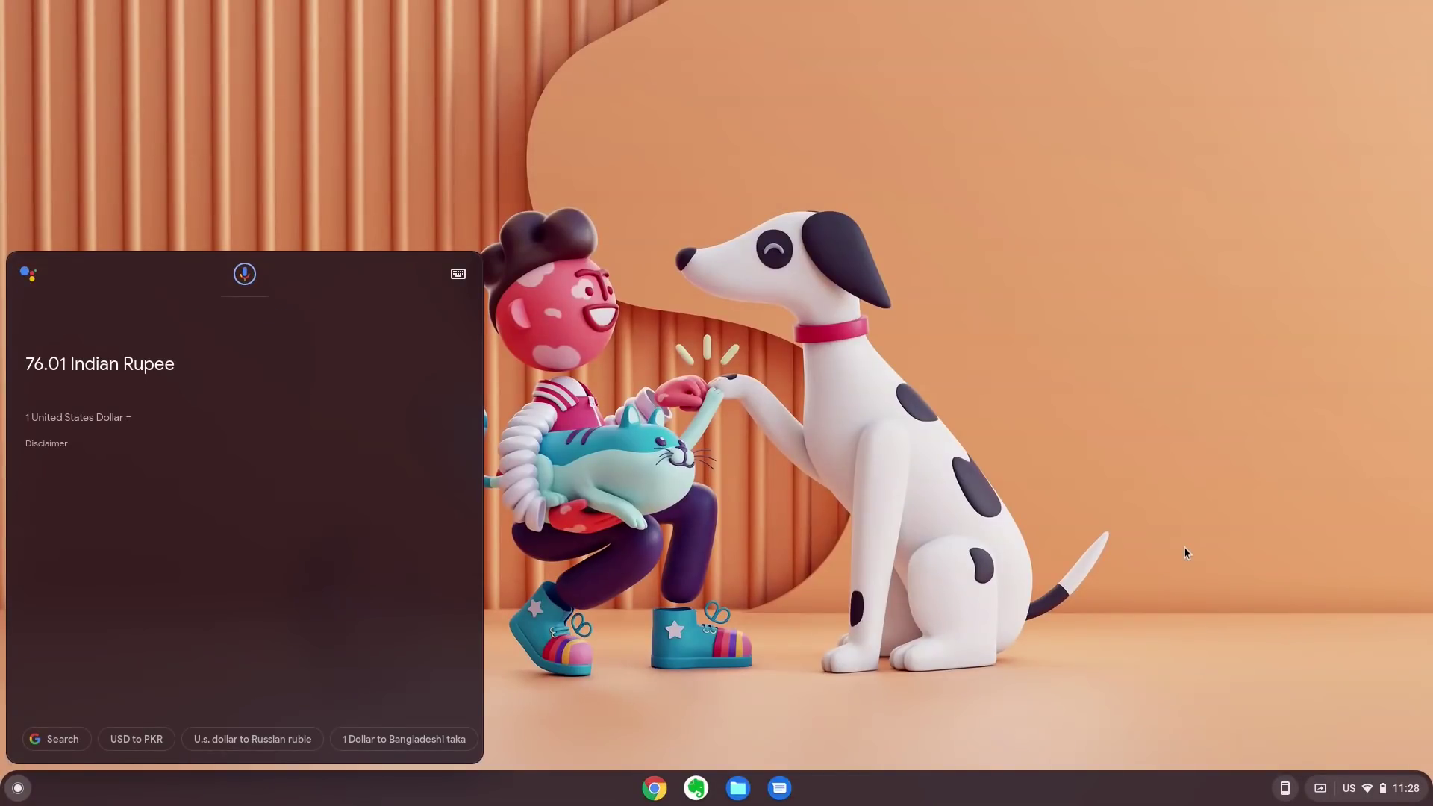
key(Escape)
key(super+a)
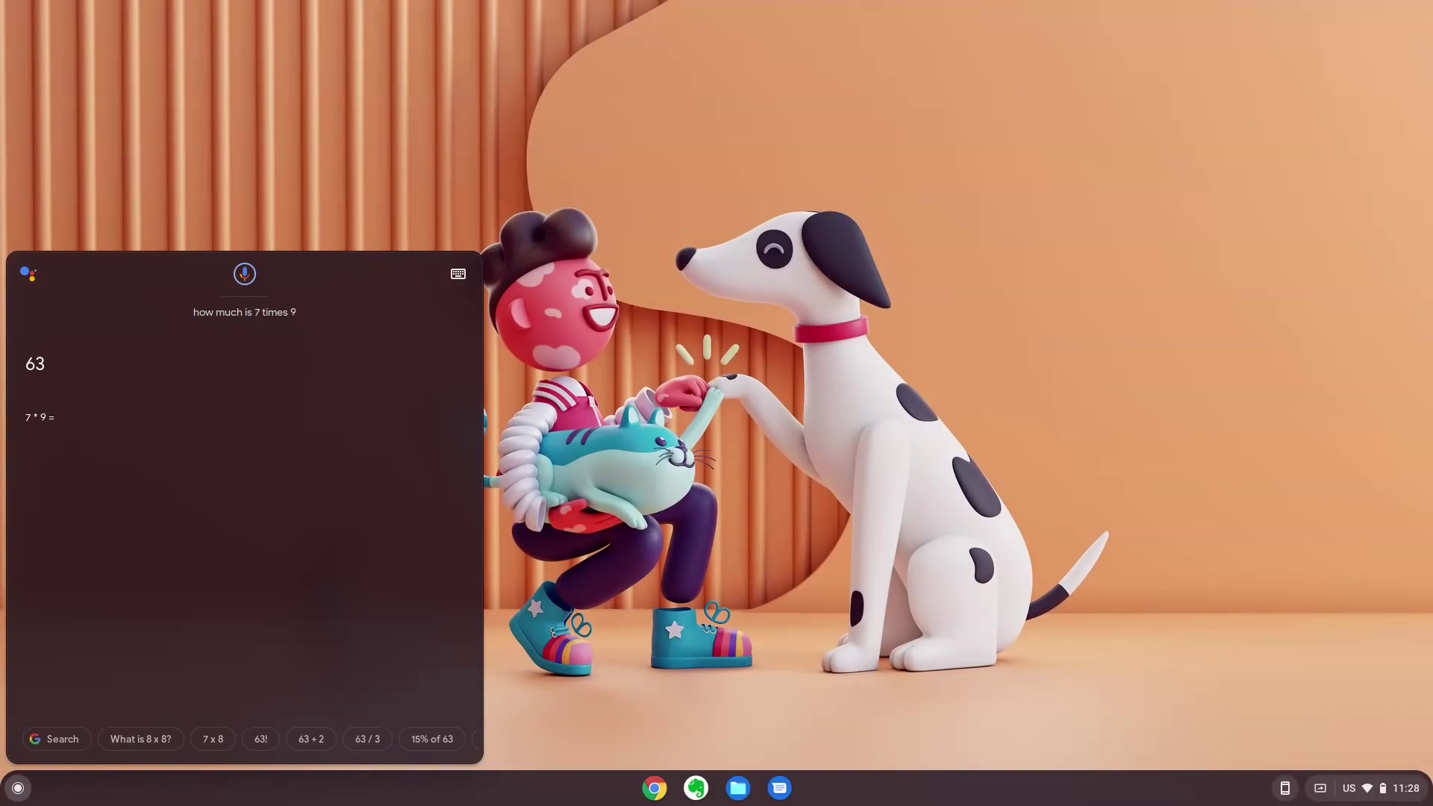
key(Escape)
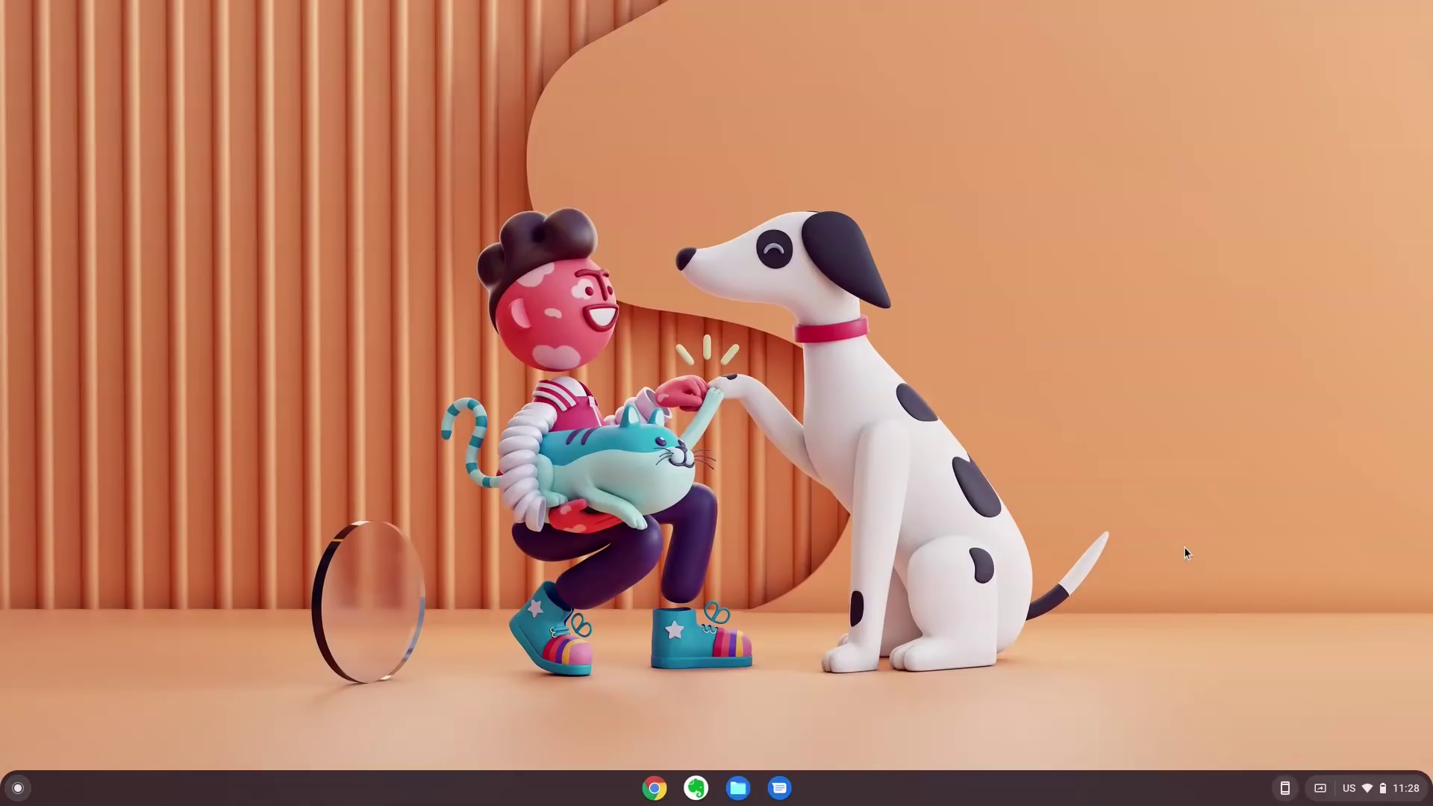
Step: Ask the Assistant who the prime minister is and what's on this week's calendar
key(super+a)
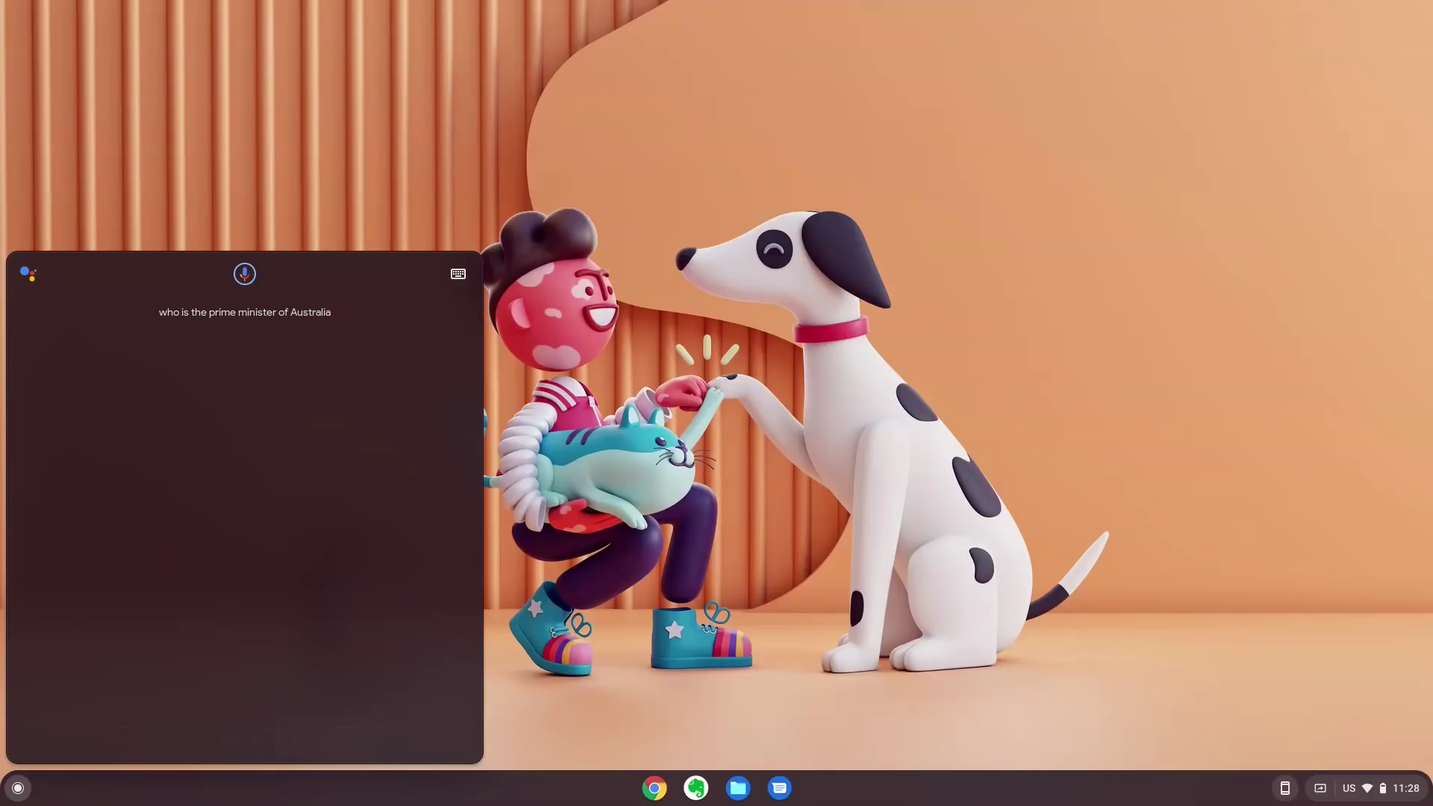
click(1187, 553)
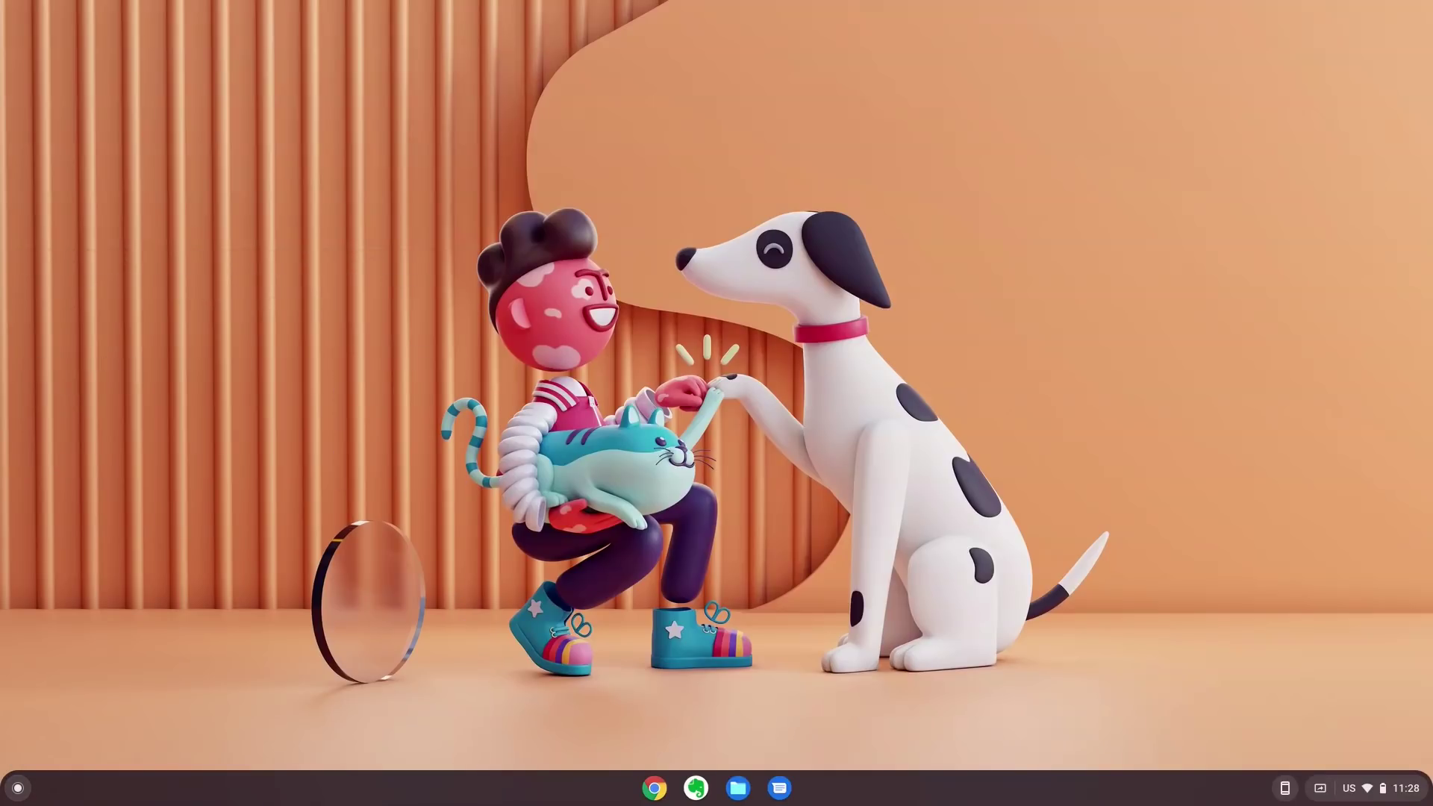
key(super+a)
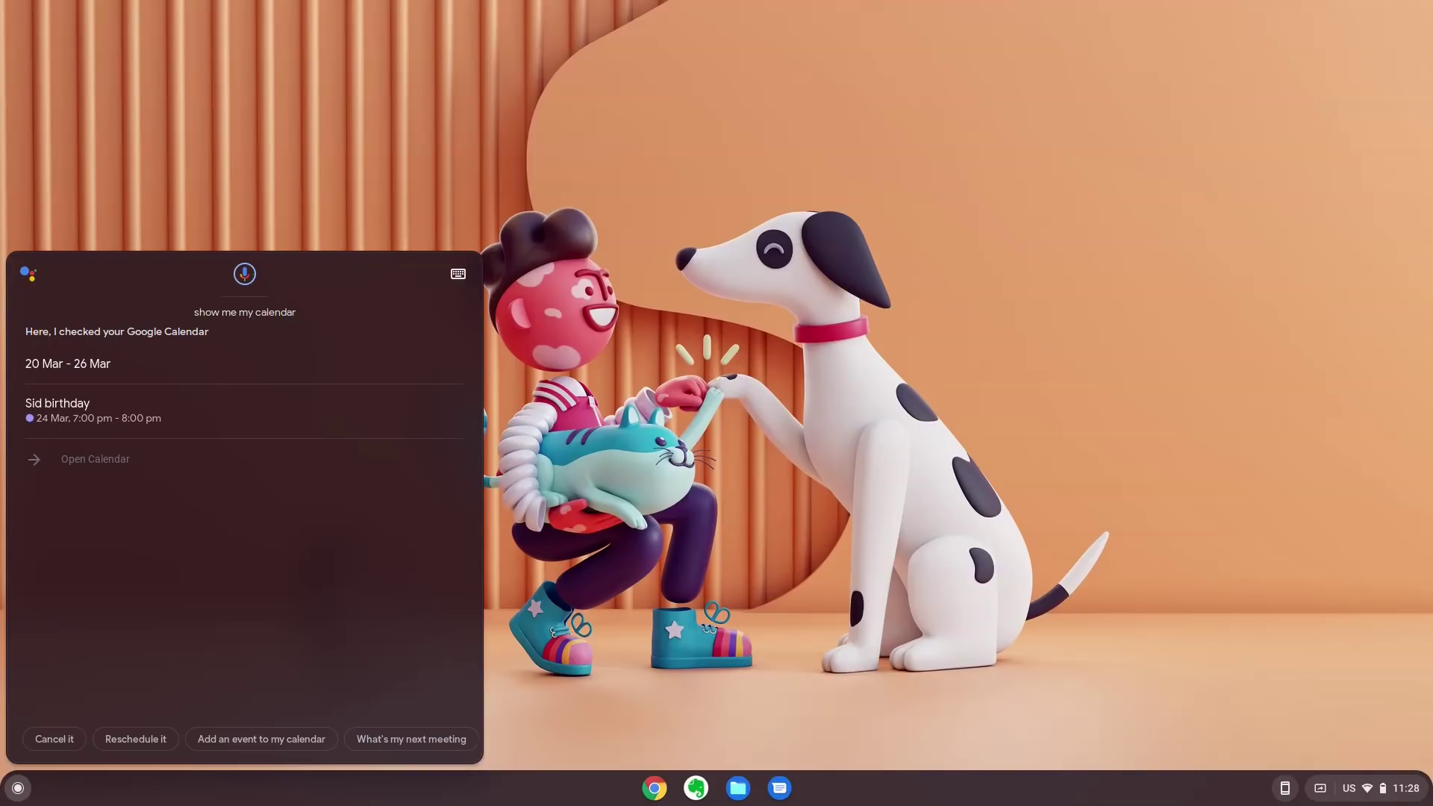
click(1187, 553)
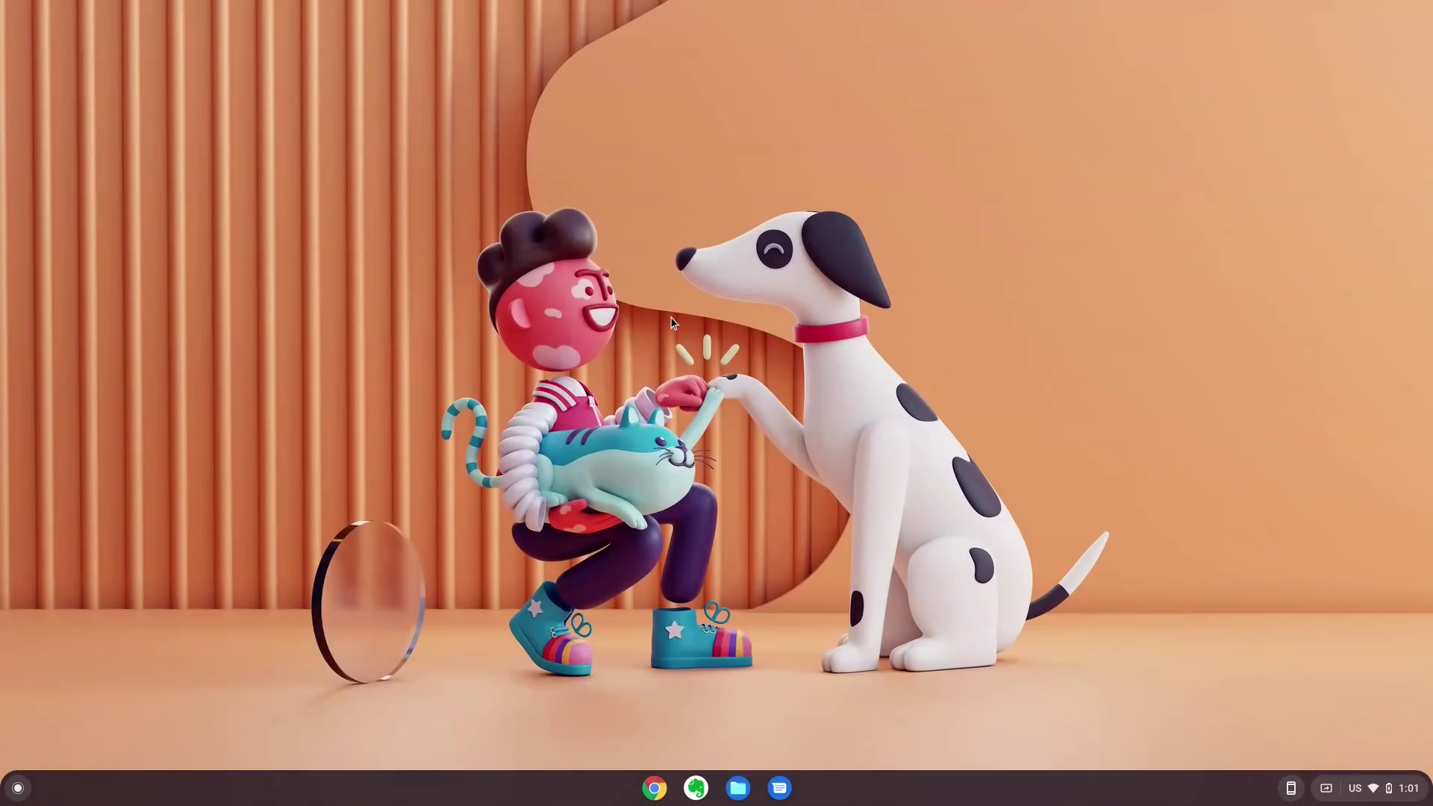
Step: Open Files and Messages from the shelf, then launch Diagnostics from a 'dia' search
click(737, 789)
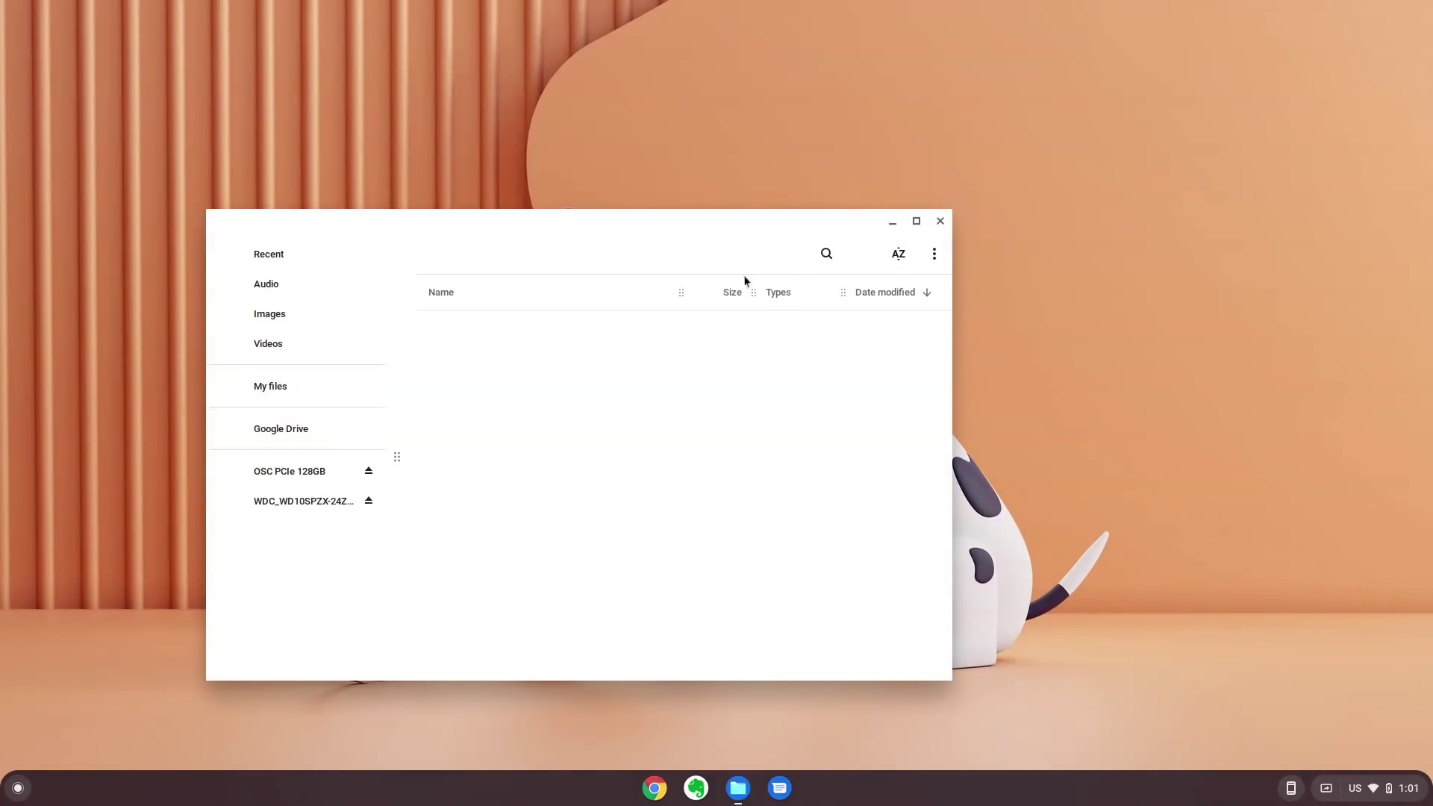
click(780, 789)
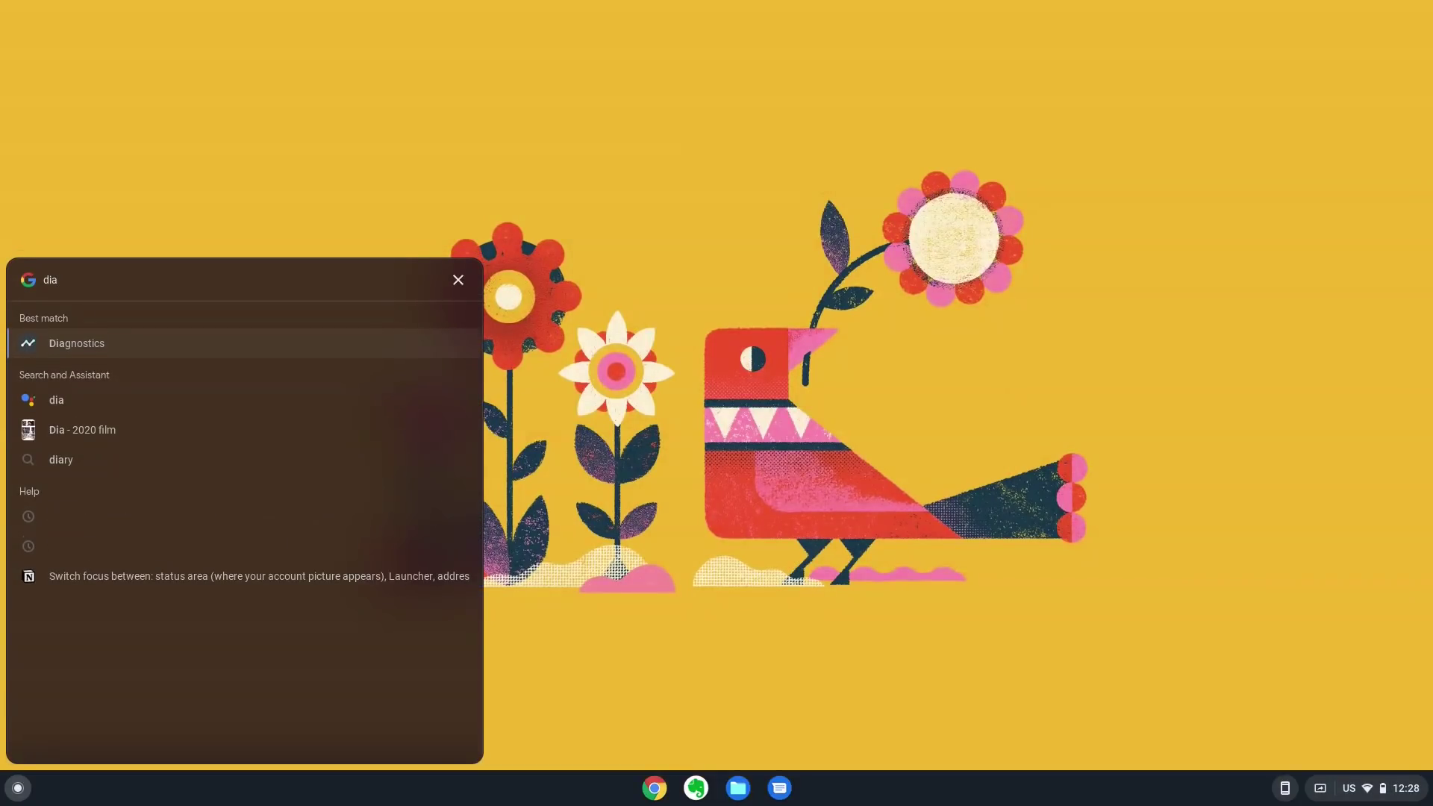
key(Return)
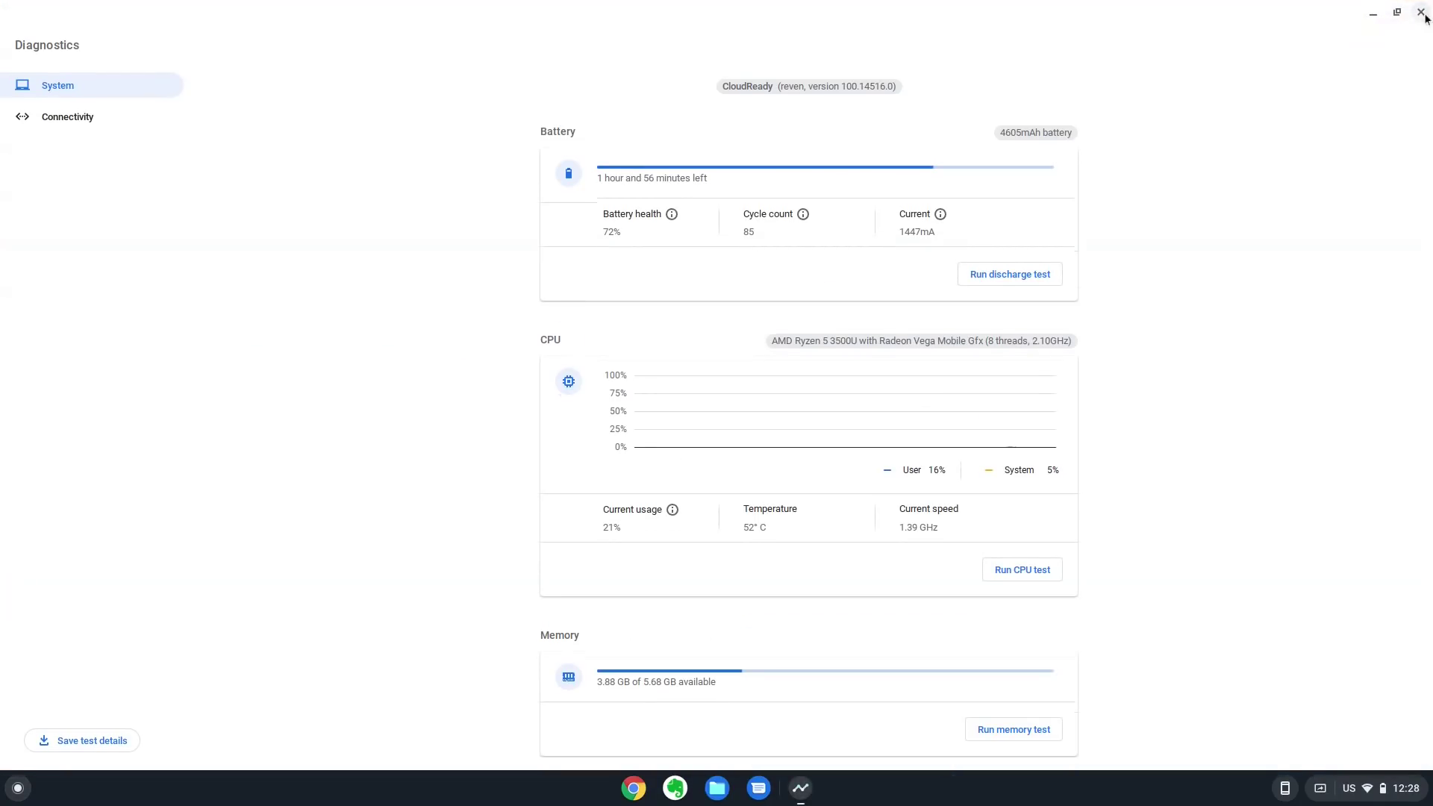
Step: Restore Diagnostics to a window to view battery and CPU details, then minimize it
click(1398, 13)
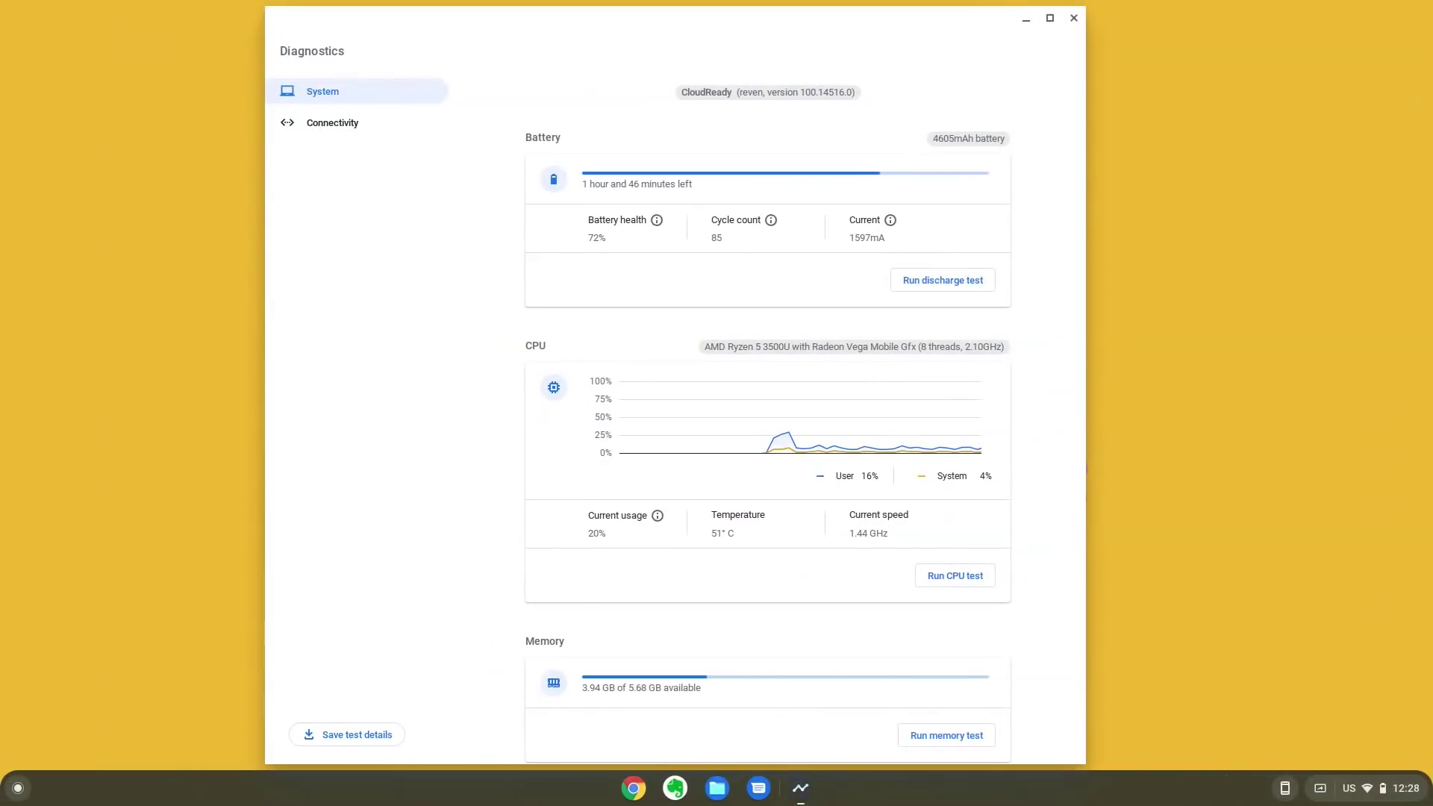
key(alt+minus)
key(super)
Step: Launch the Text app and type 'performance' on the first line of a new document
scroll(111, 636, down, 5)
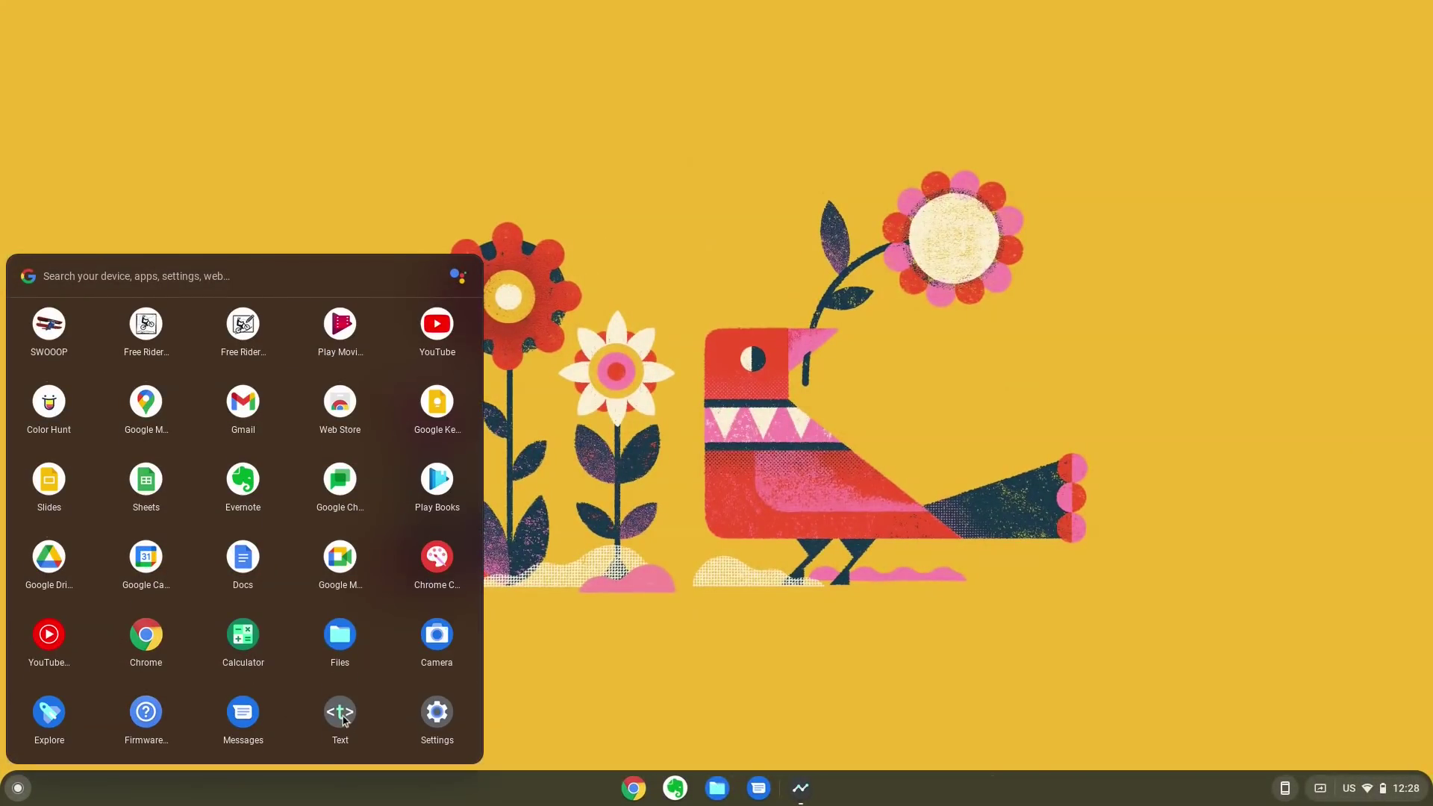
click(340, 709)
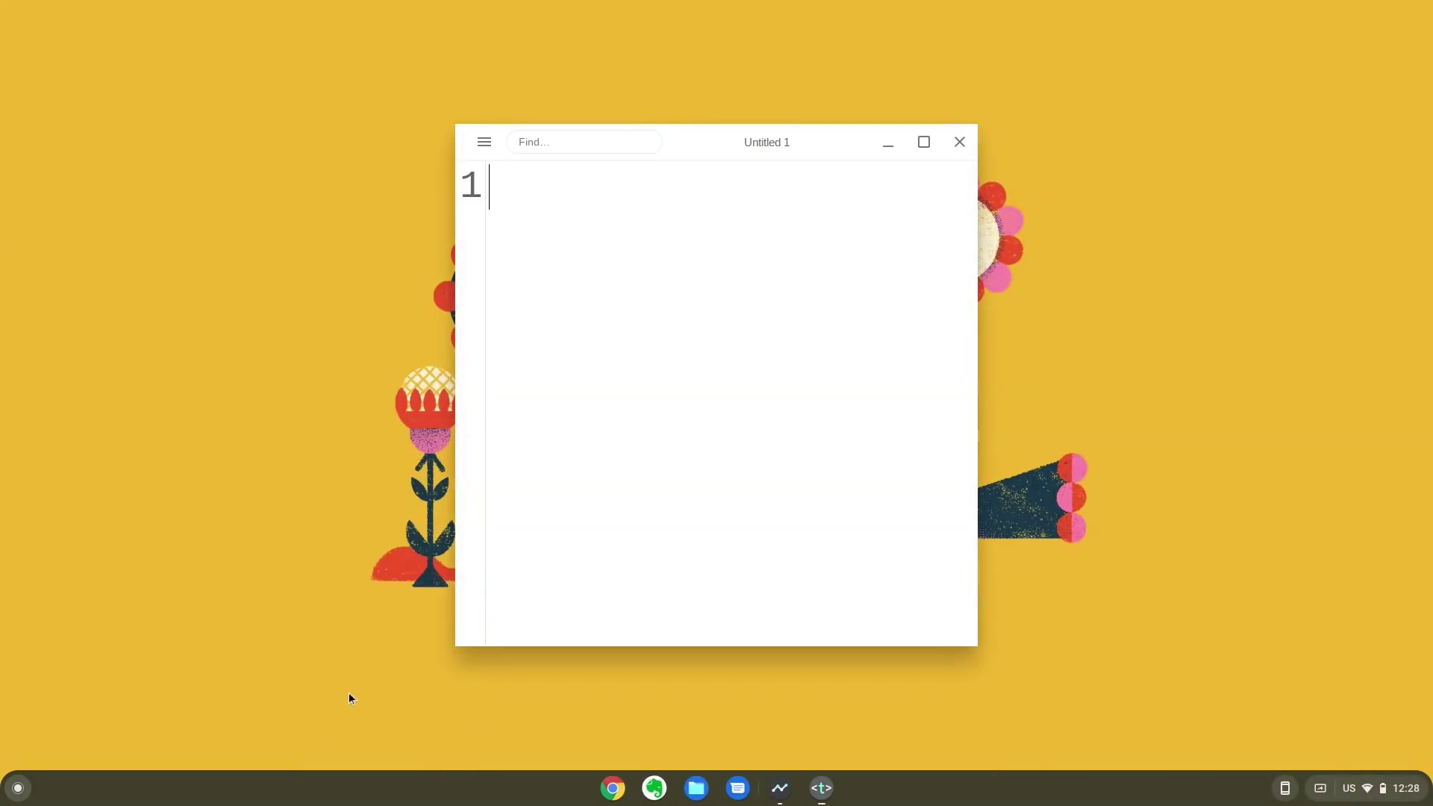
text(performance)
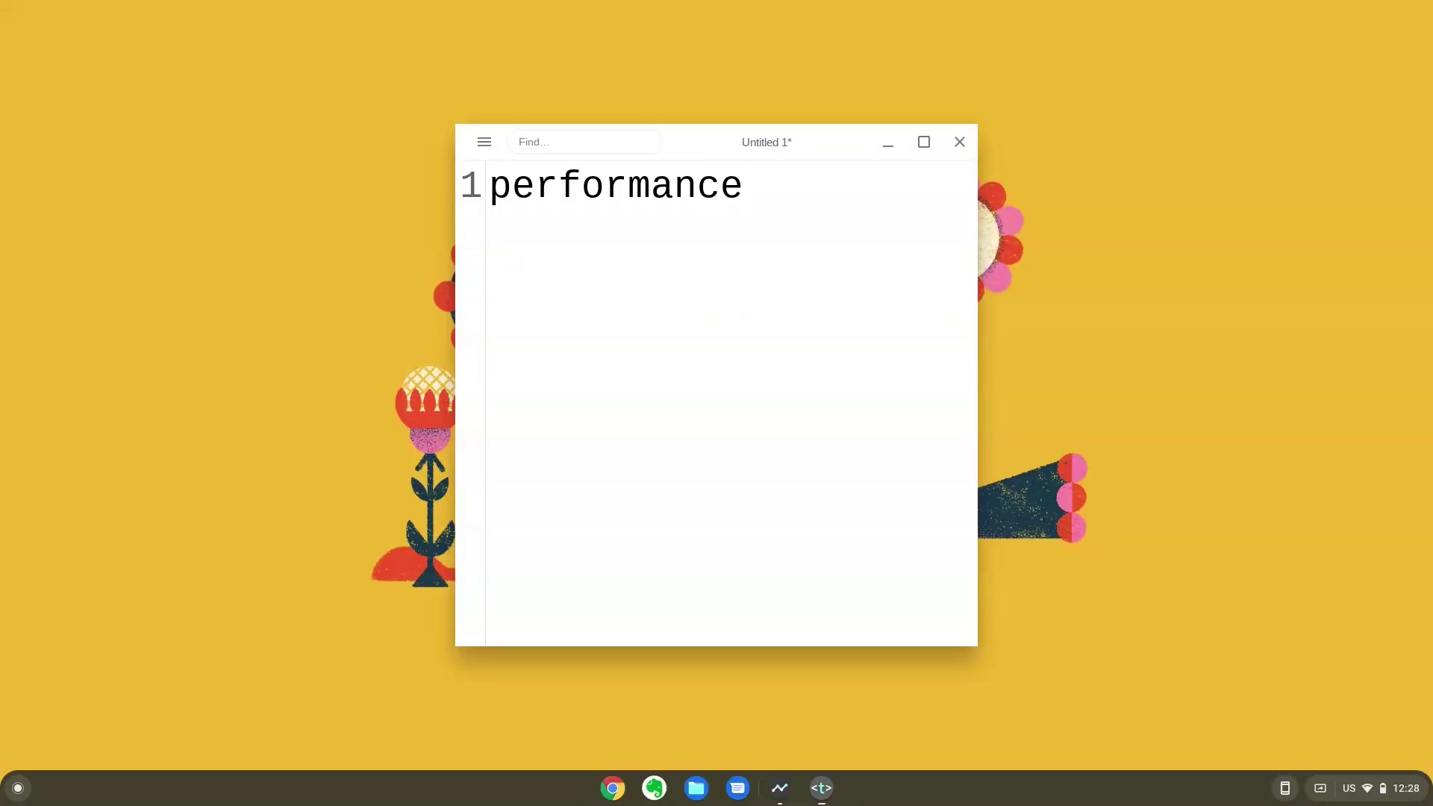
key(super)
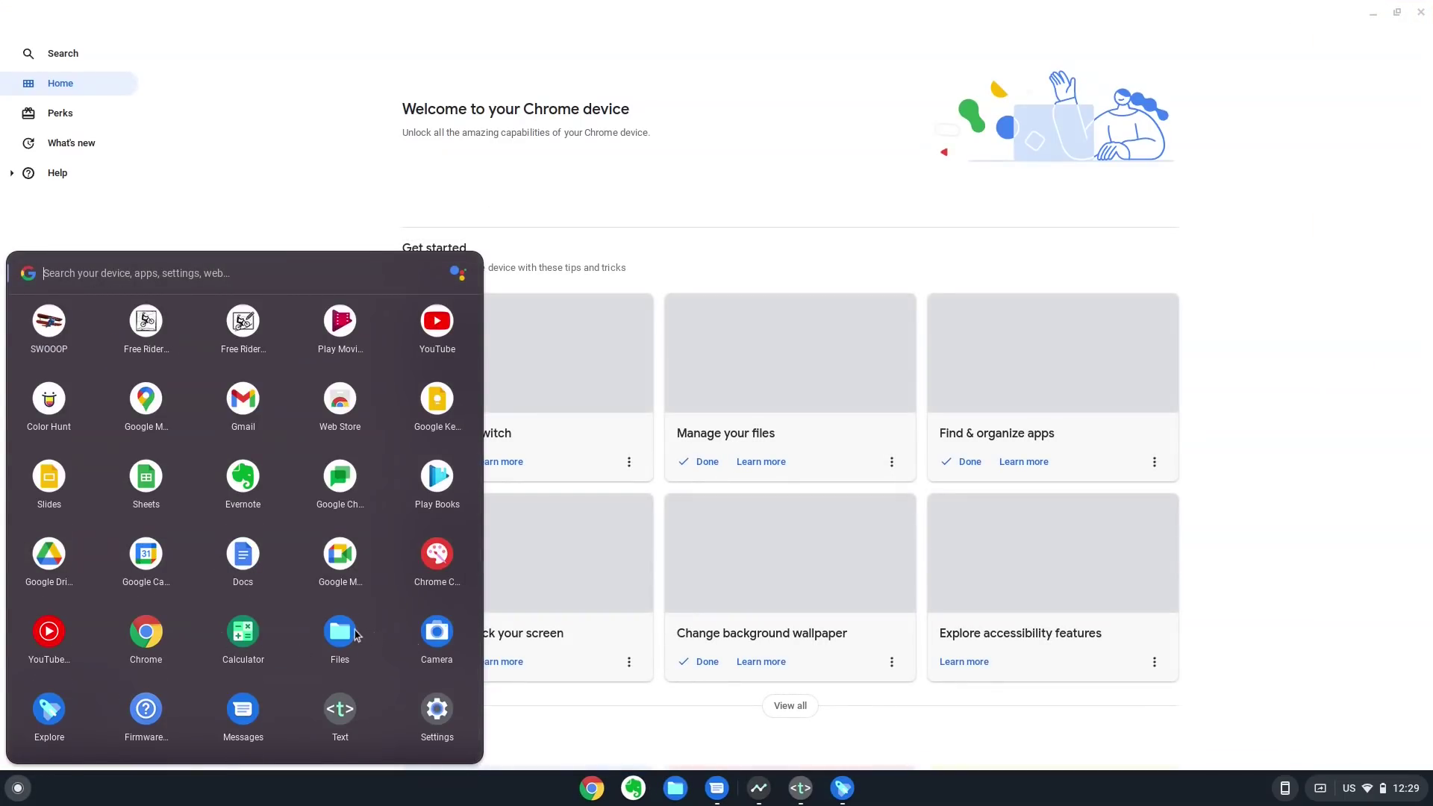
Step: Launch Files, Calculator and YouTube Music from the launcher, then close YouTube Music
click(342, 631)
key(super)
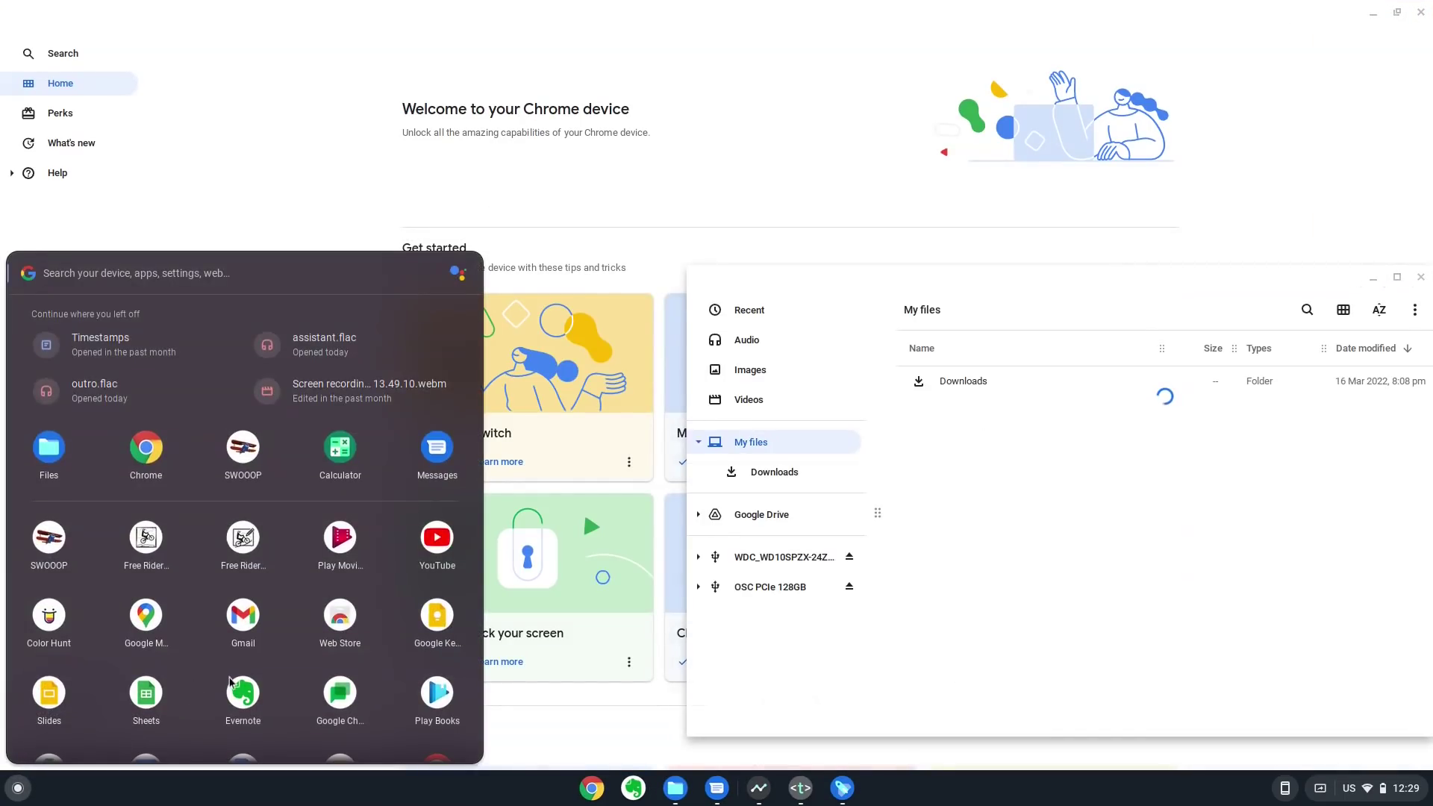
scroll(298, 667, down, 3)
click(243, 633)
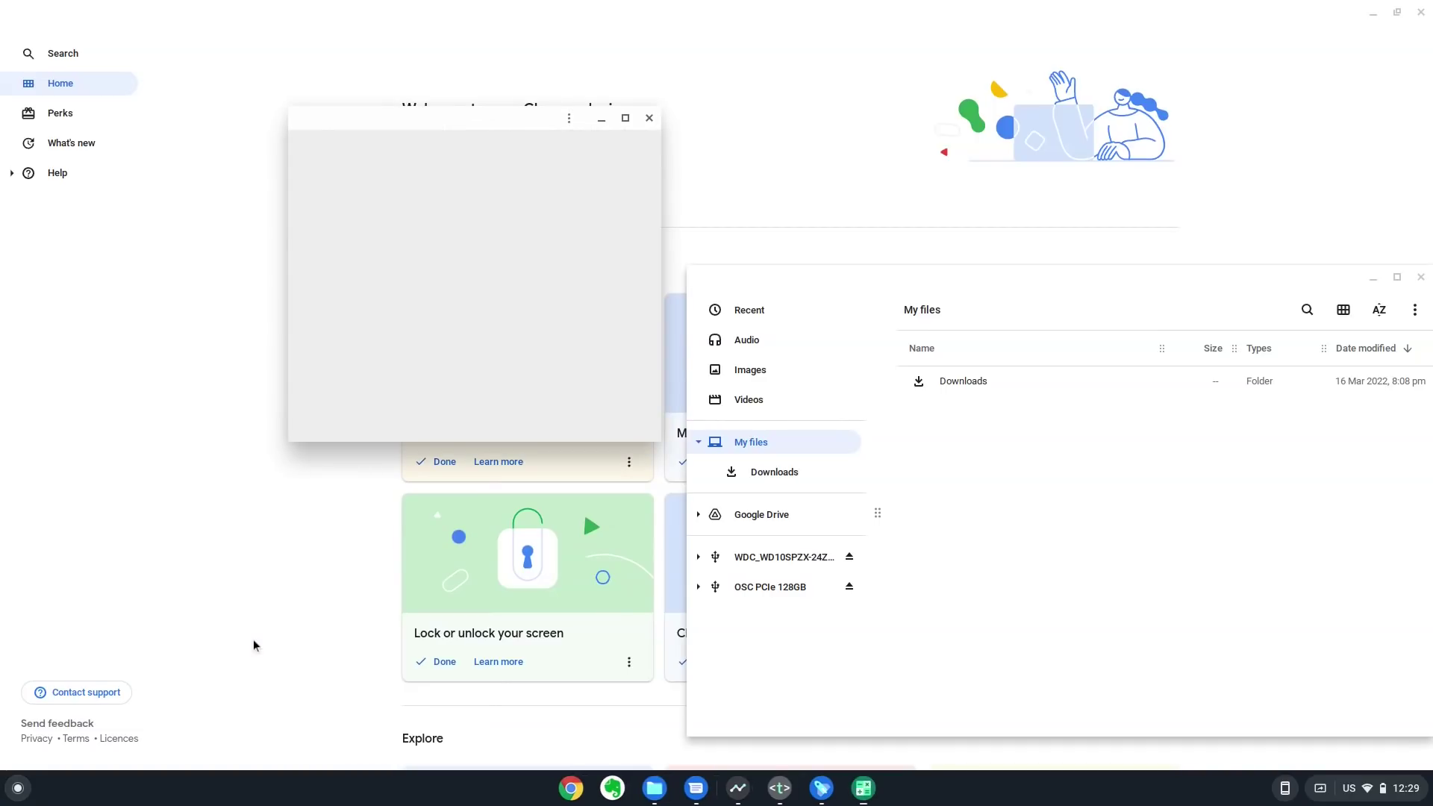
key(super)
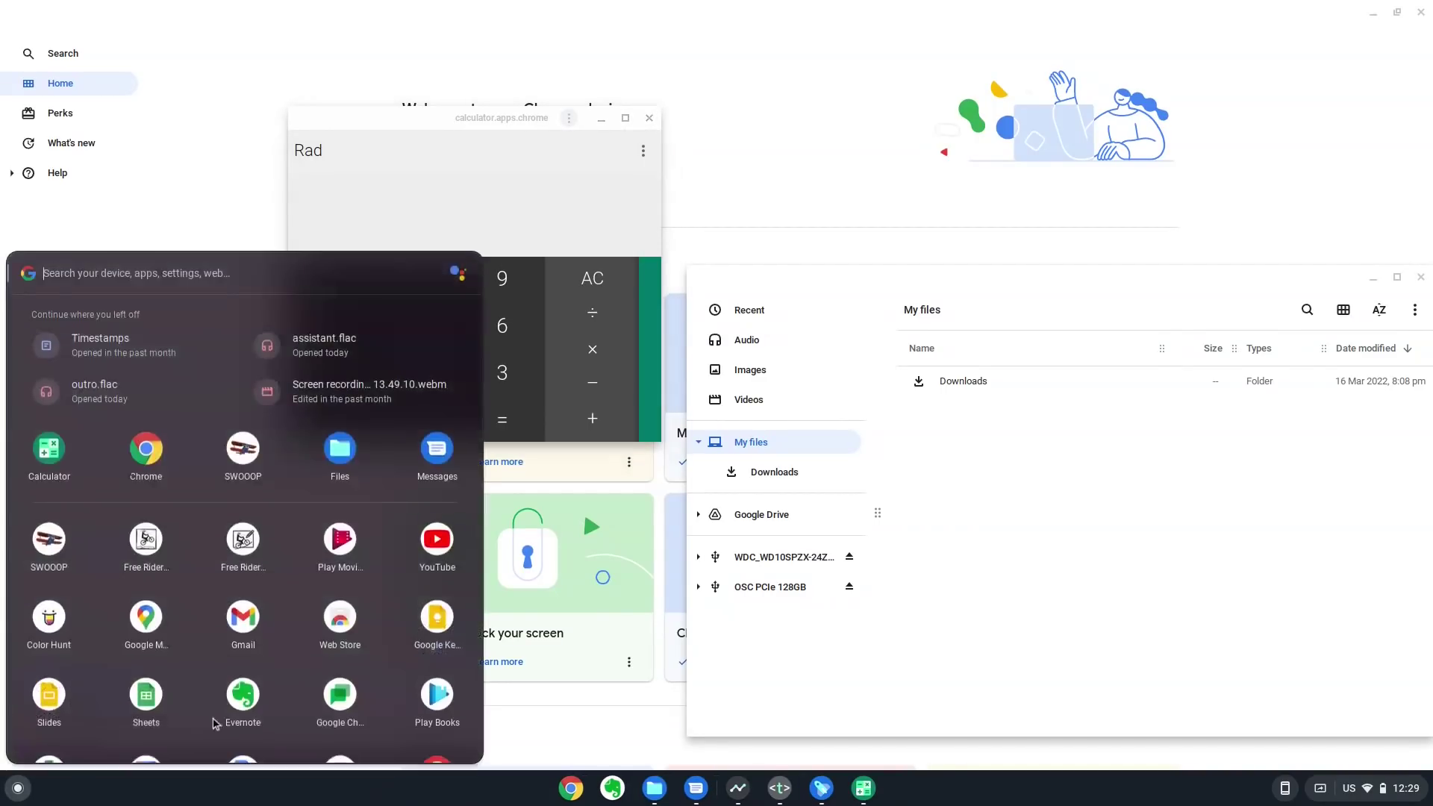
scroll(217, 657, down, 3)
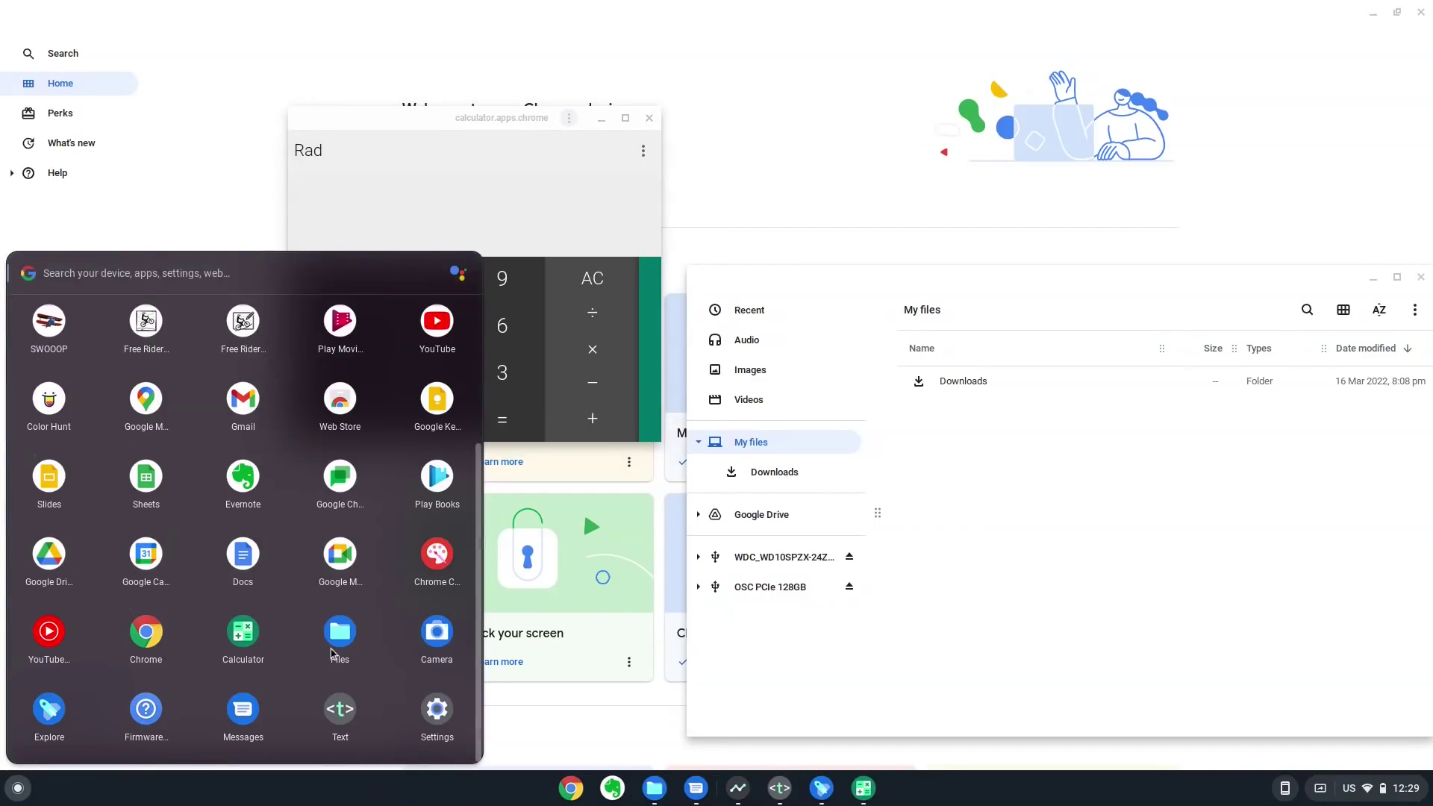
click(49, 633)
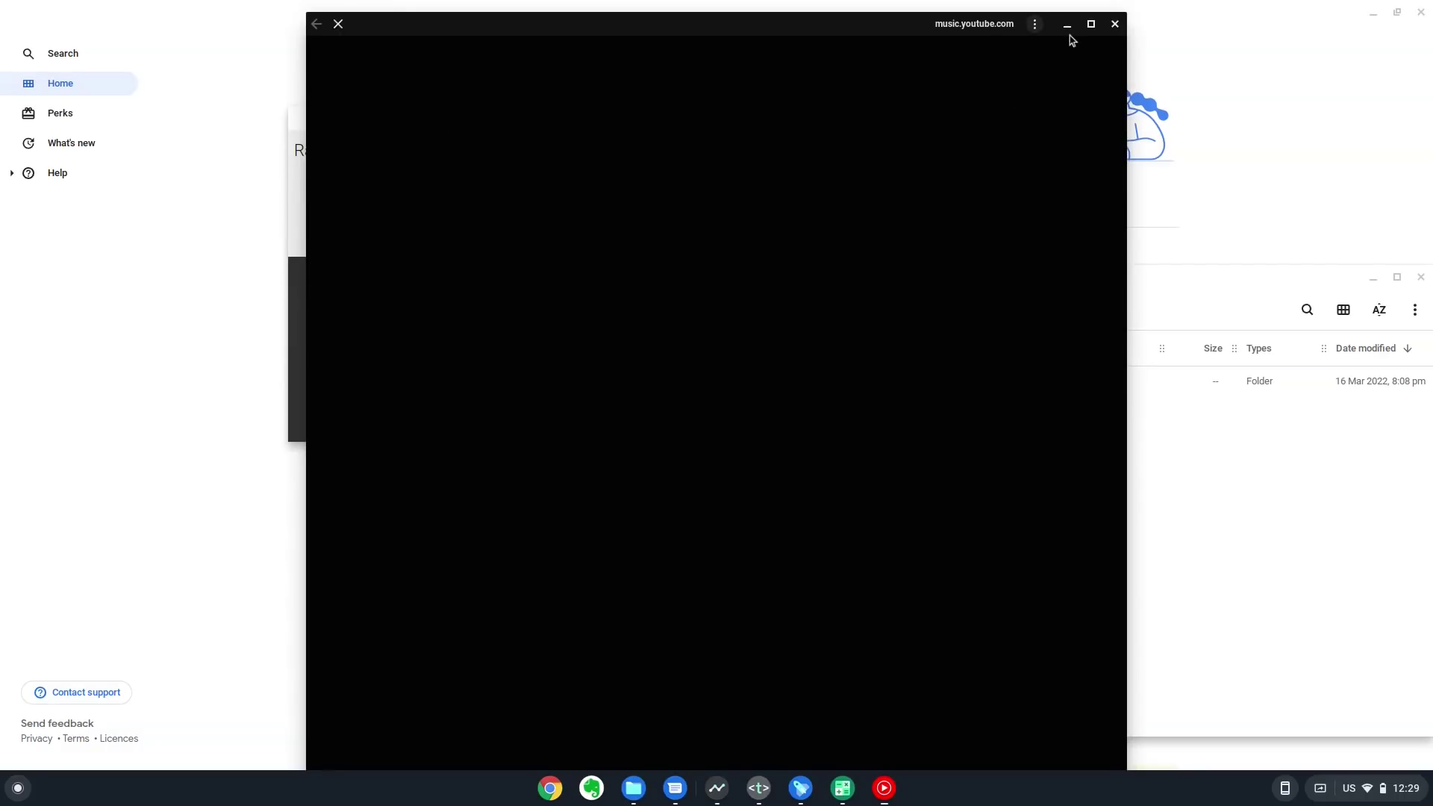
click(1068, 24)
Step: Launch Google Meet, Google Calendar and Play Books, then put away the Play Books window
click(18, 788)
scroll(75, 659, down, 3)
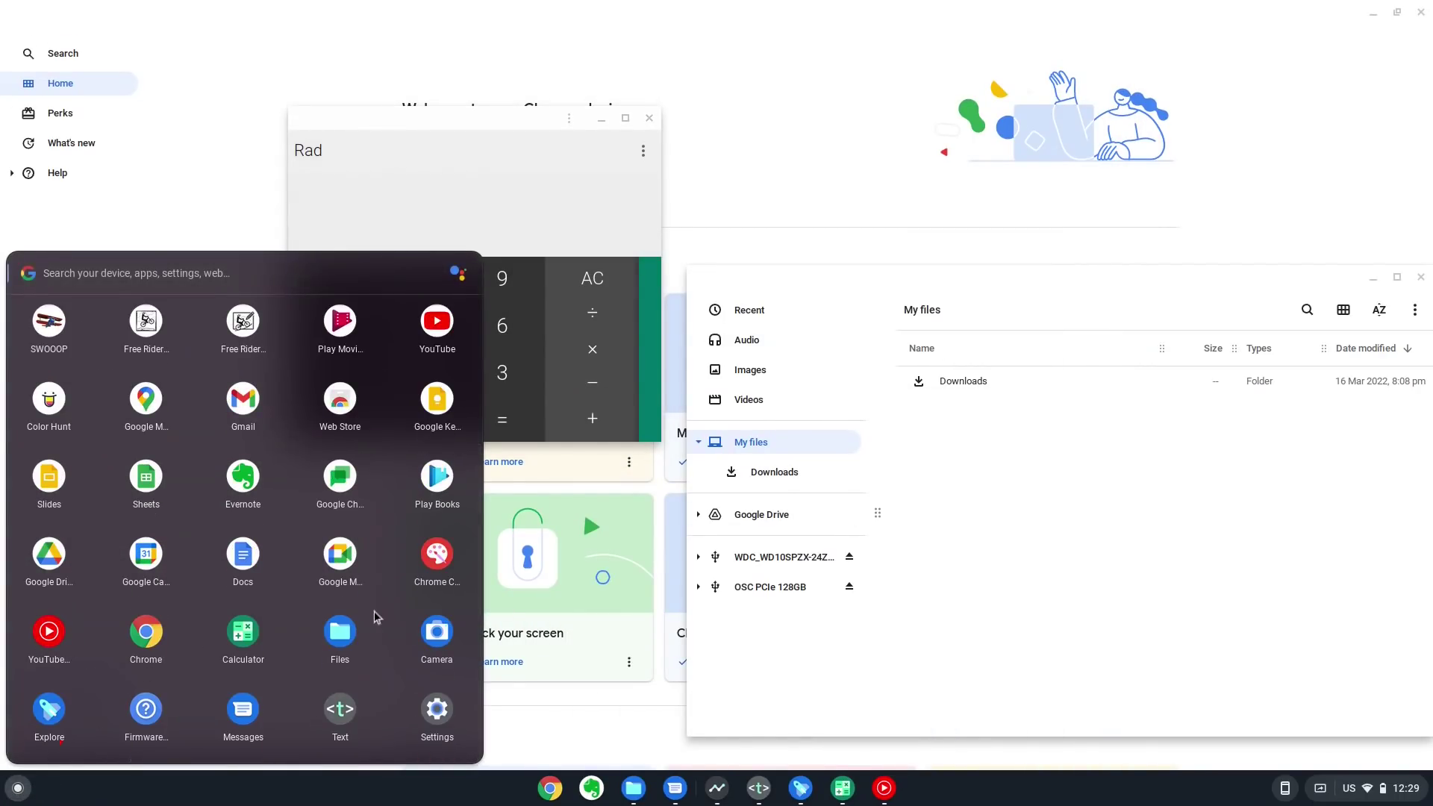
click(339, 556)
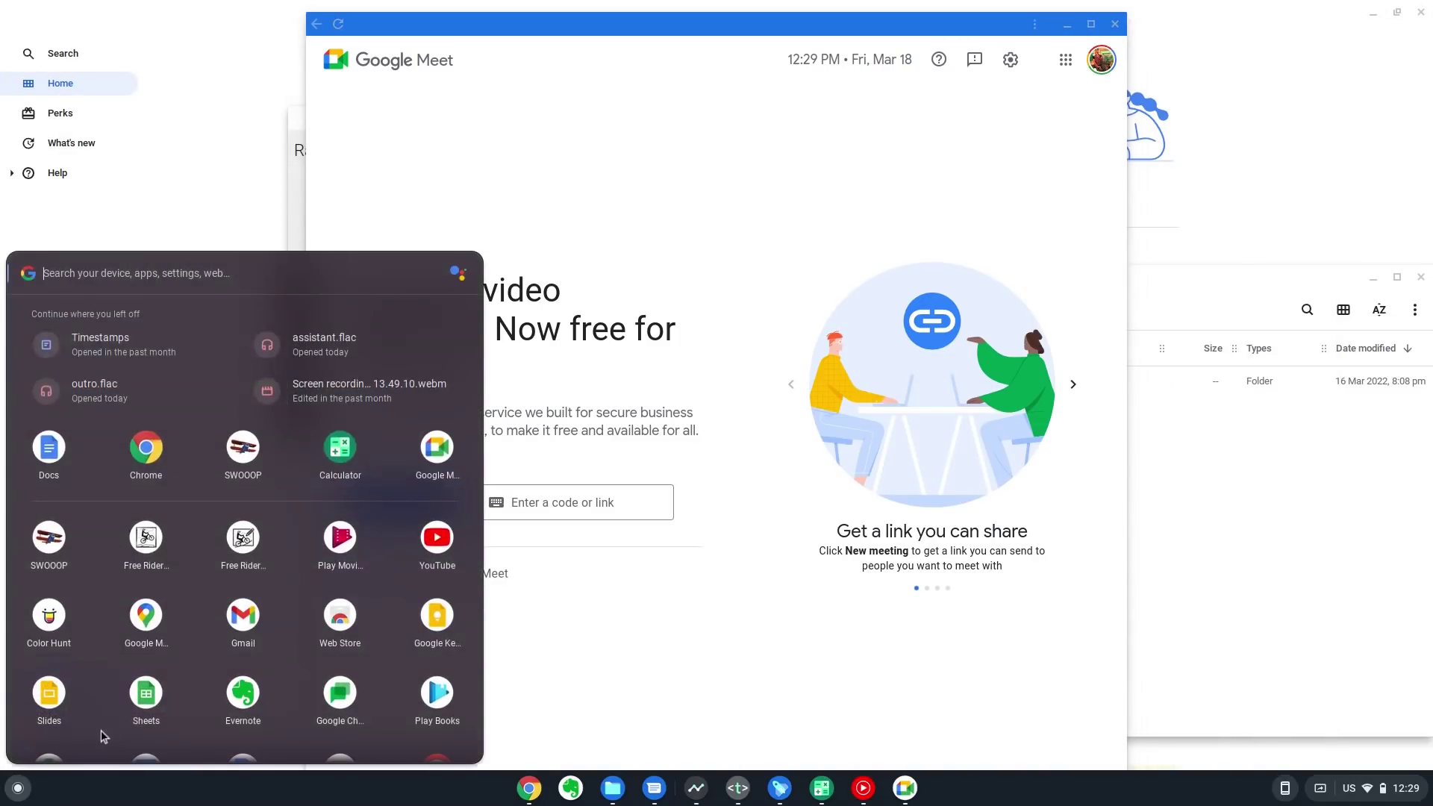
scroll(176, 682, down, 3)
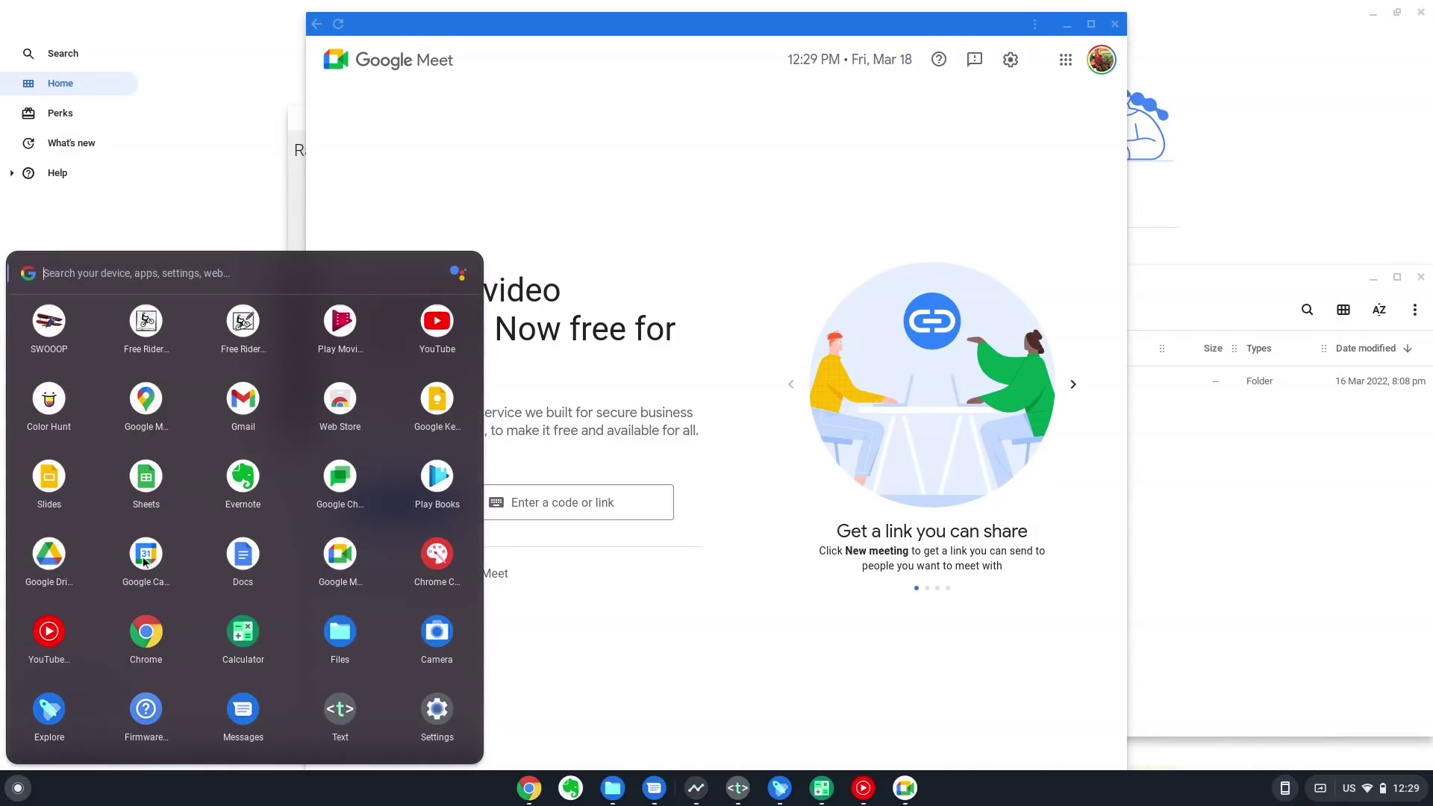
click(145, 559)
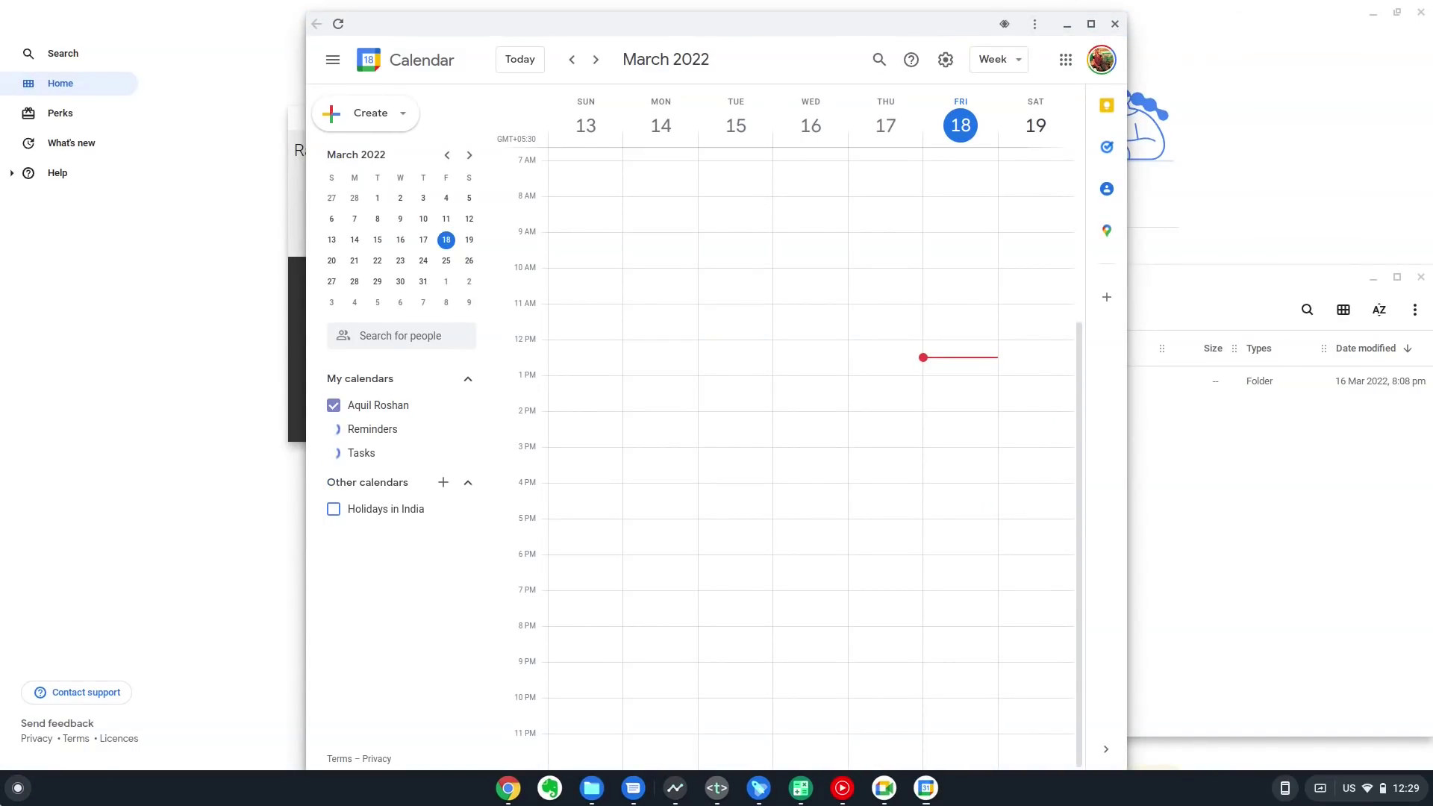
key(super)
scroll(194, 657, down, 3)
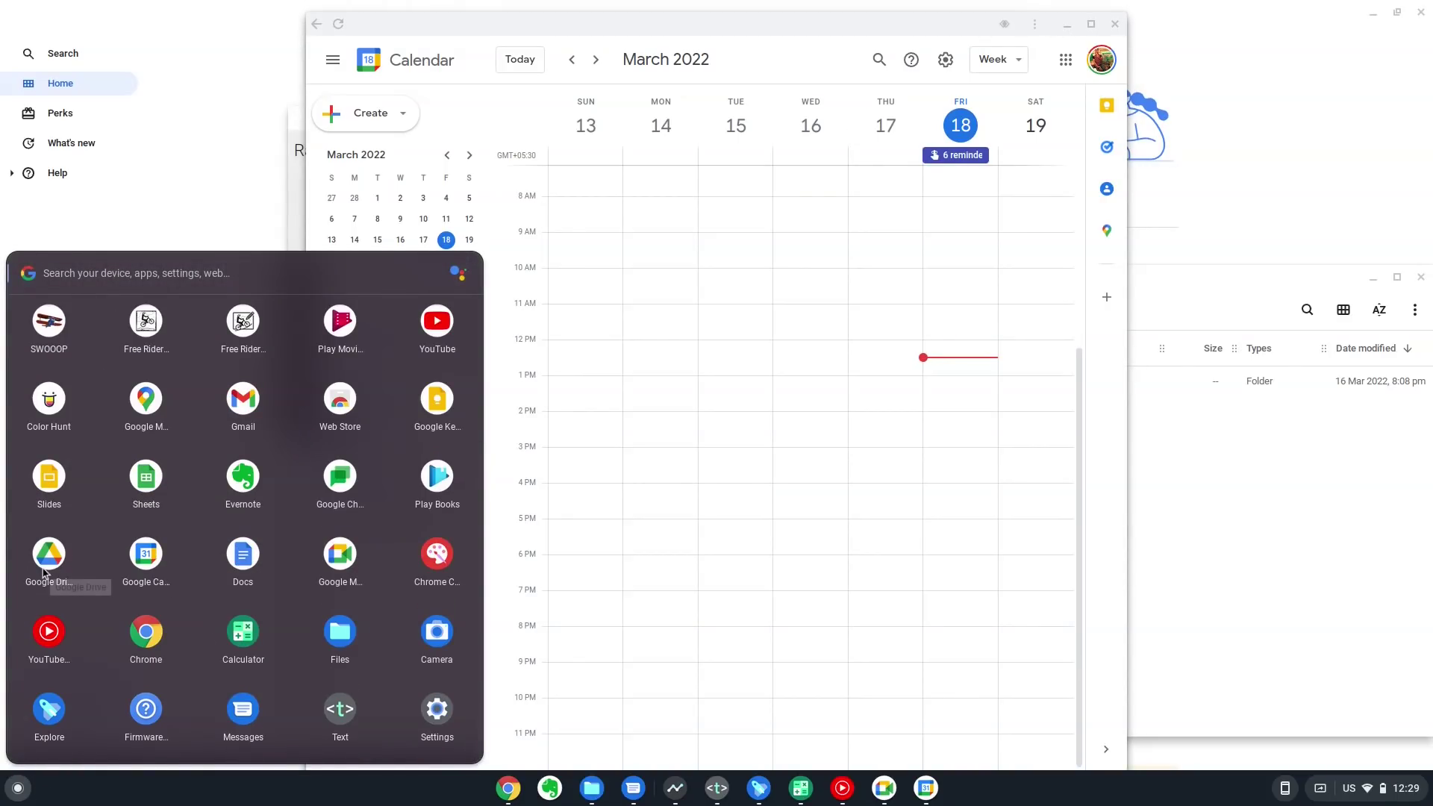
click(442, 492)
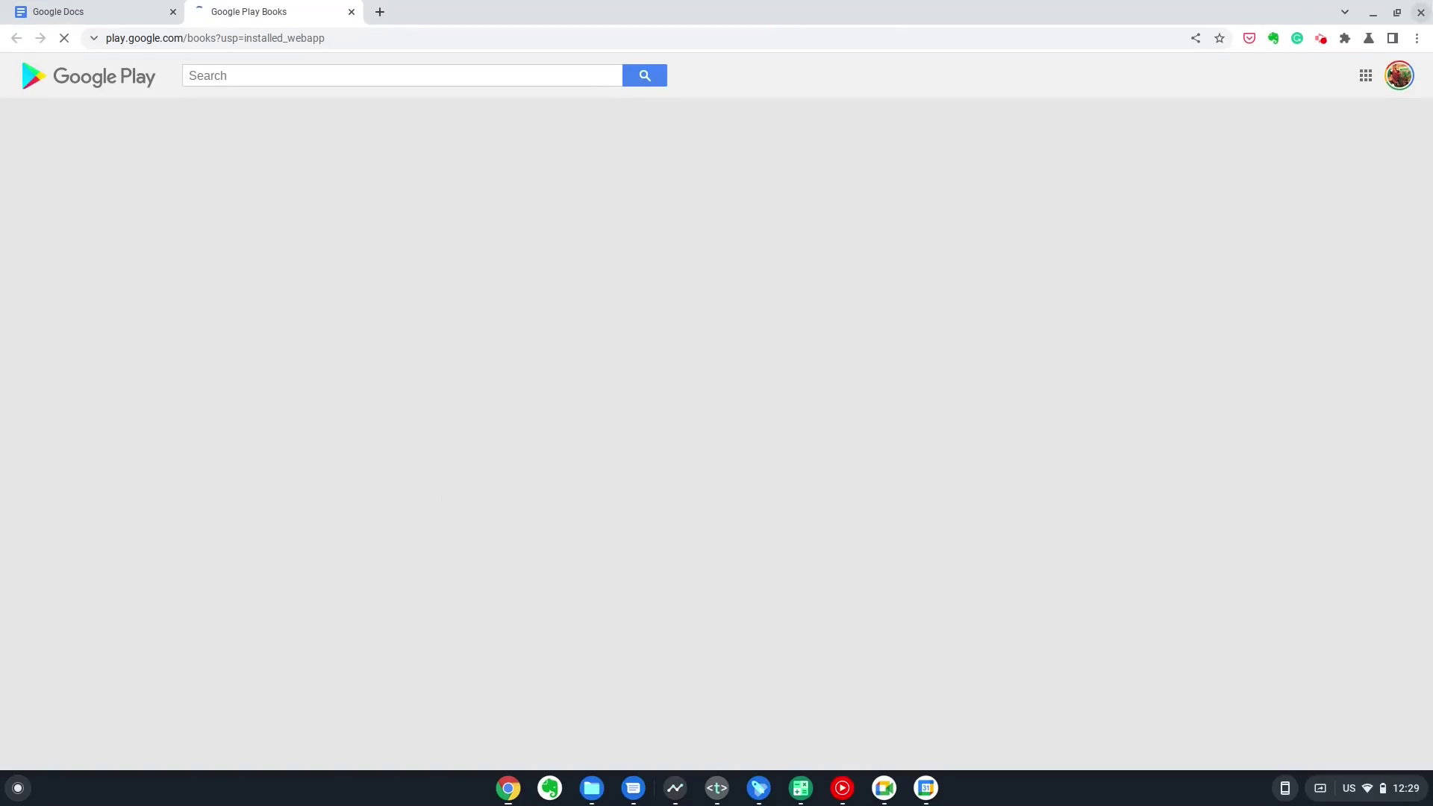
click(1390, 21)
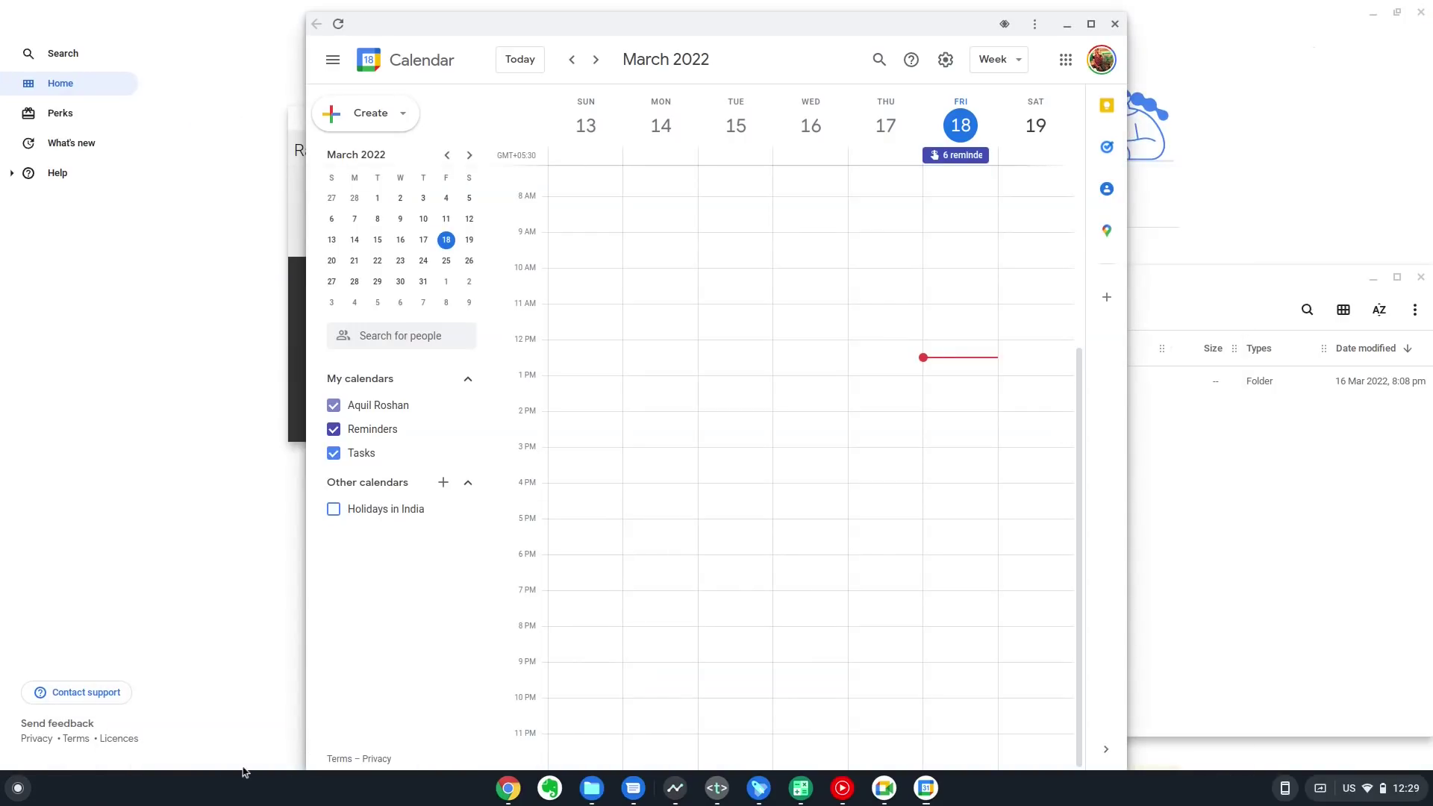
Step: Browse the launcher's app pages and launch Play Movies
click(3, 798)
scroll(246, 716, down, 5)
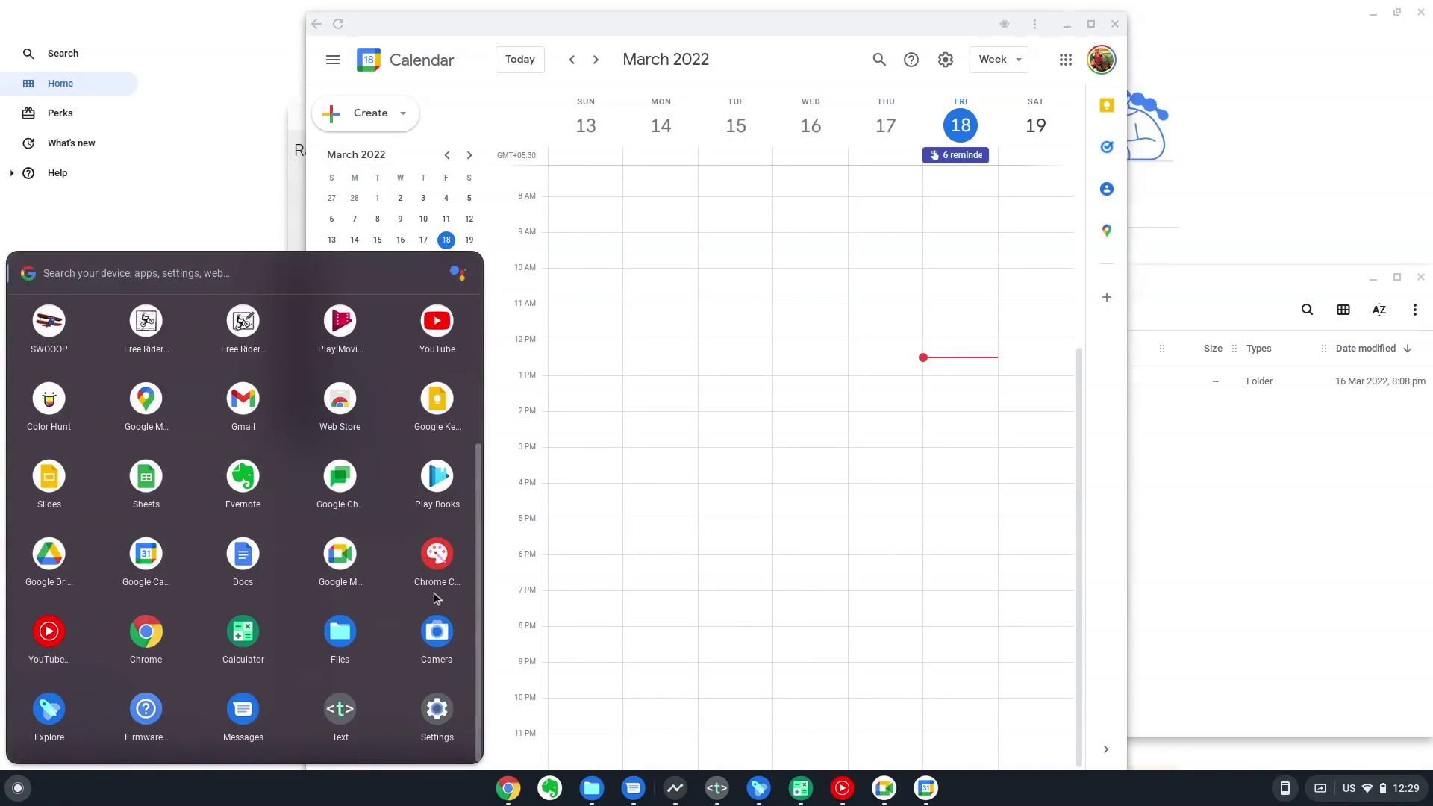
scroll(299, 530, up, 2)
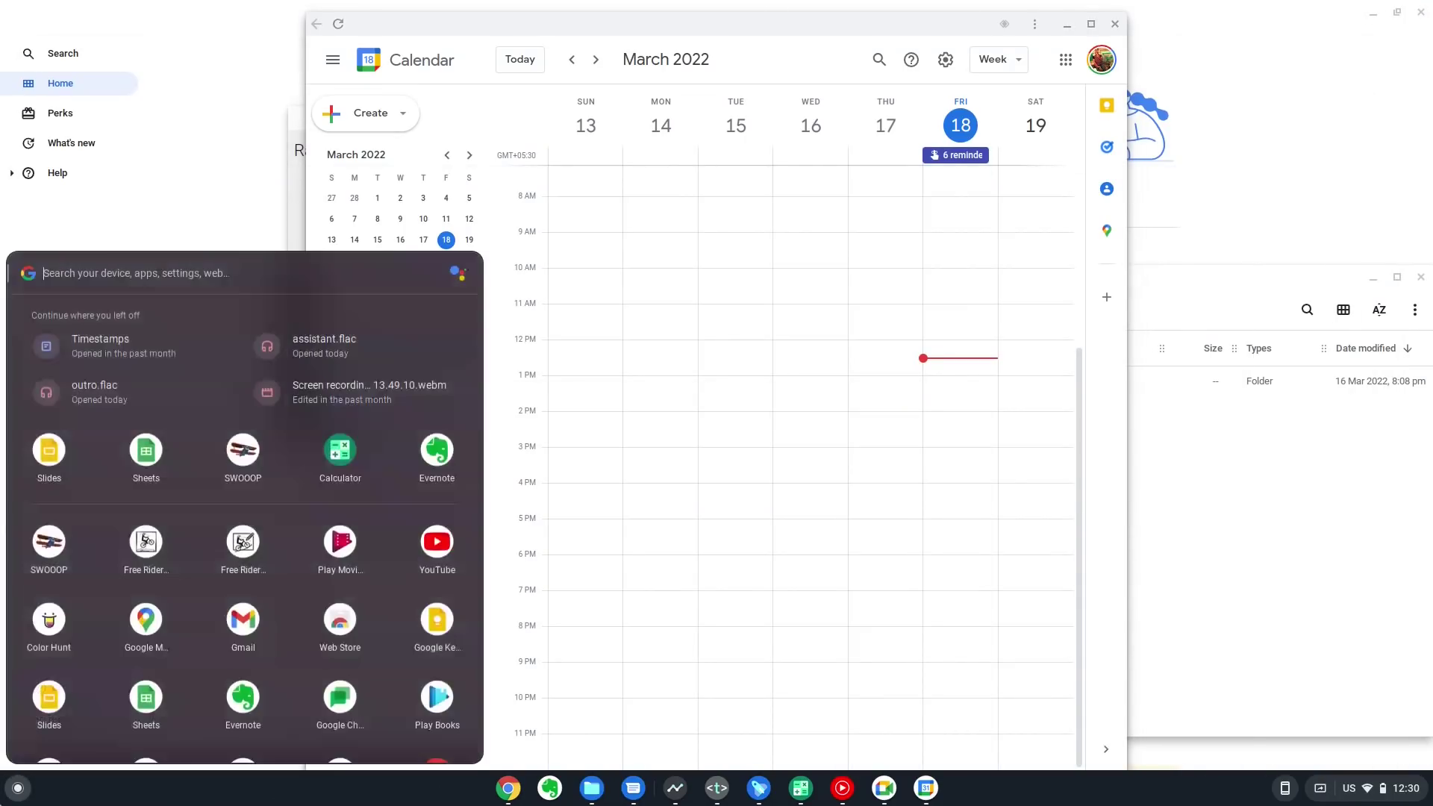
scroll(353, 537, down, 5)
scroll(286, 587, up, 4)
click(355, 502)
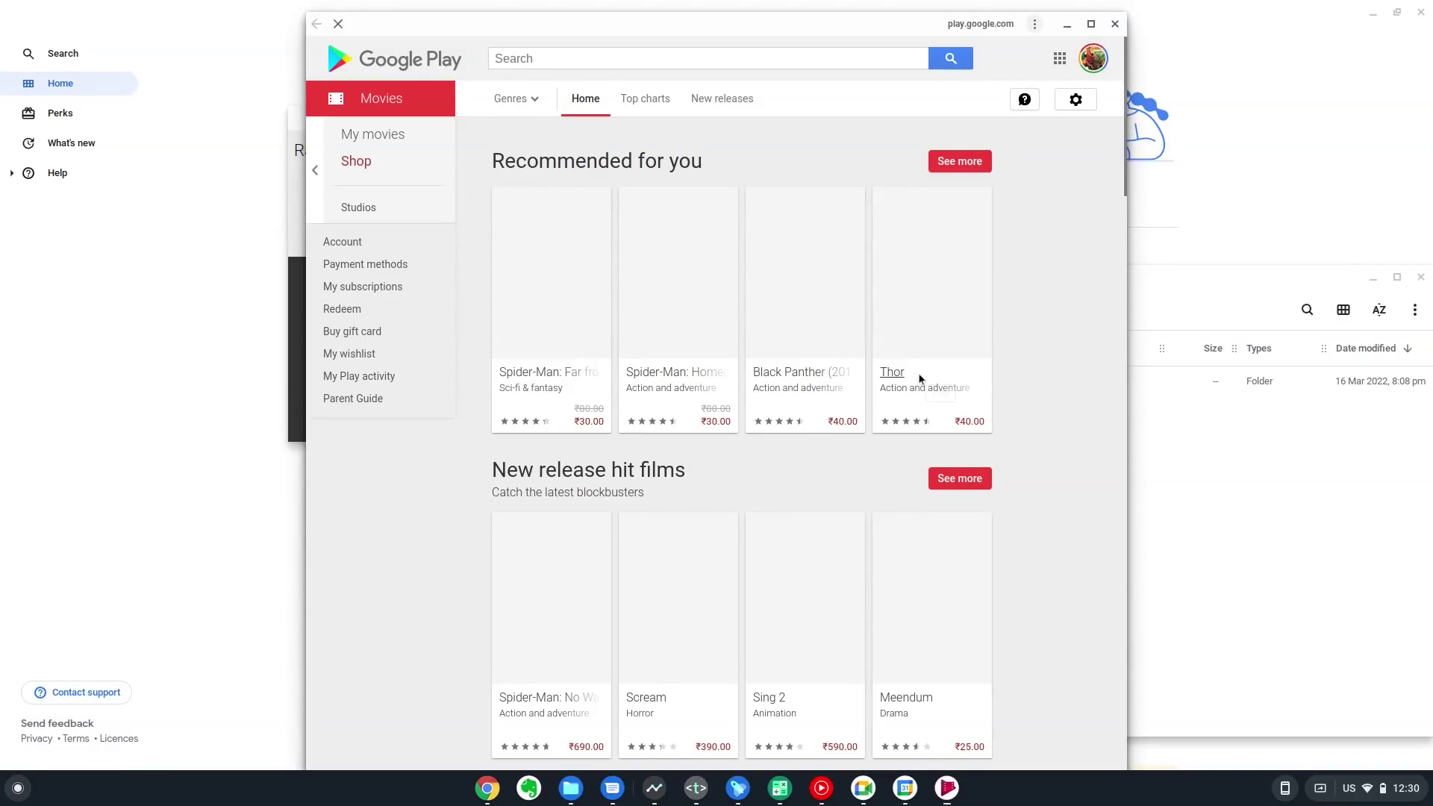
Step: Launch the SWOOOP game and start a round from its title screen
click(18, 787)
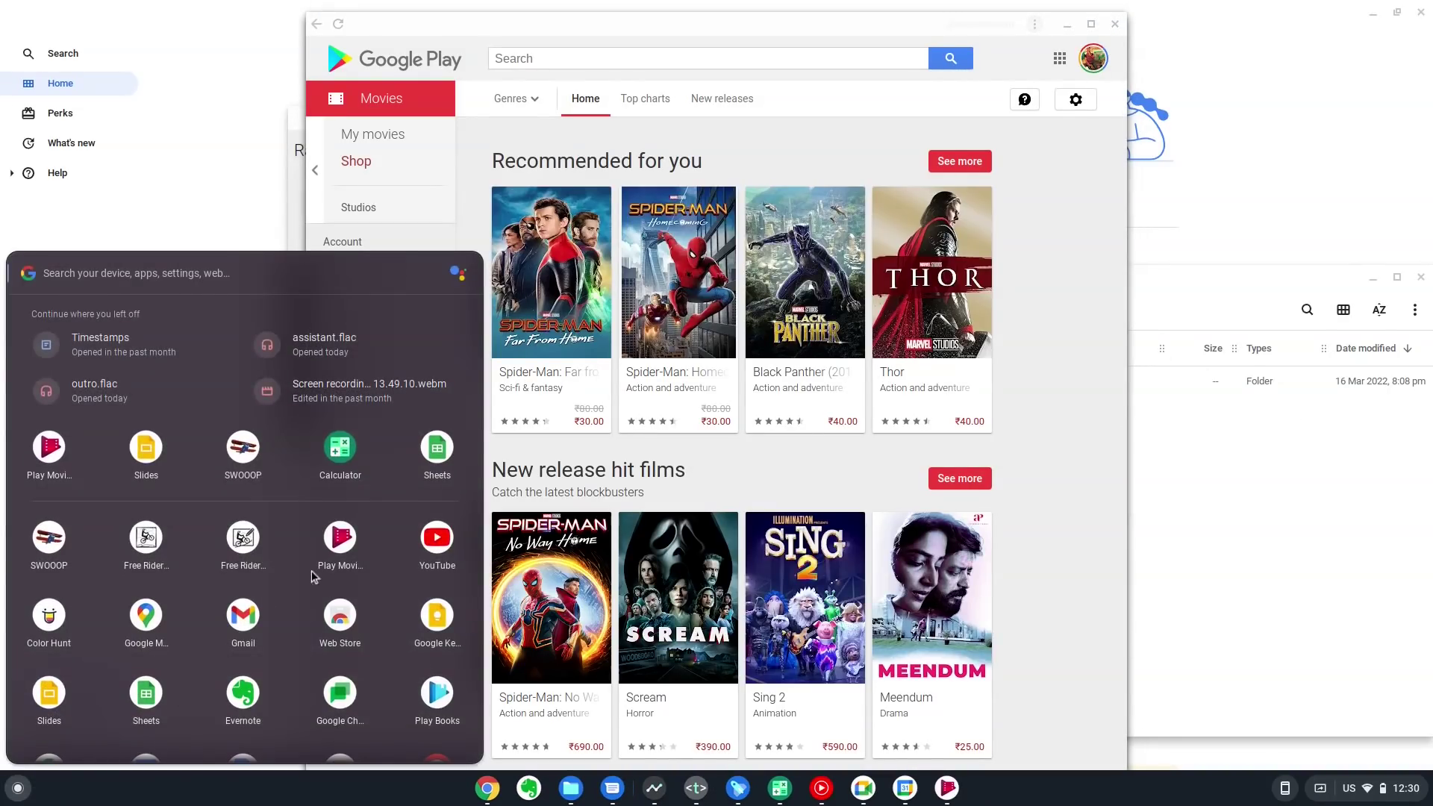
click(33, 550)
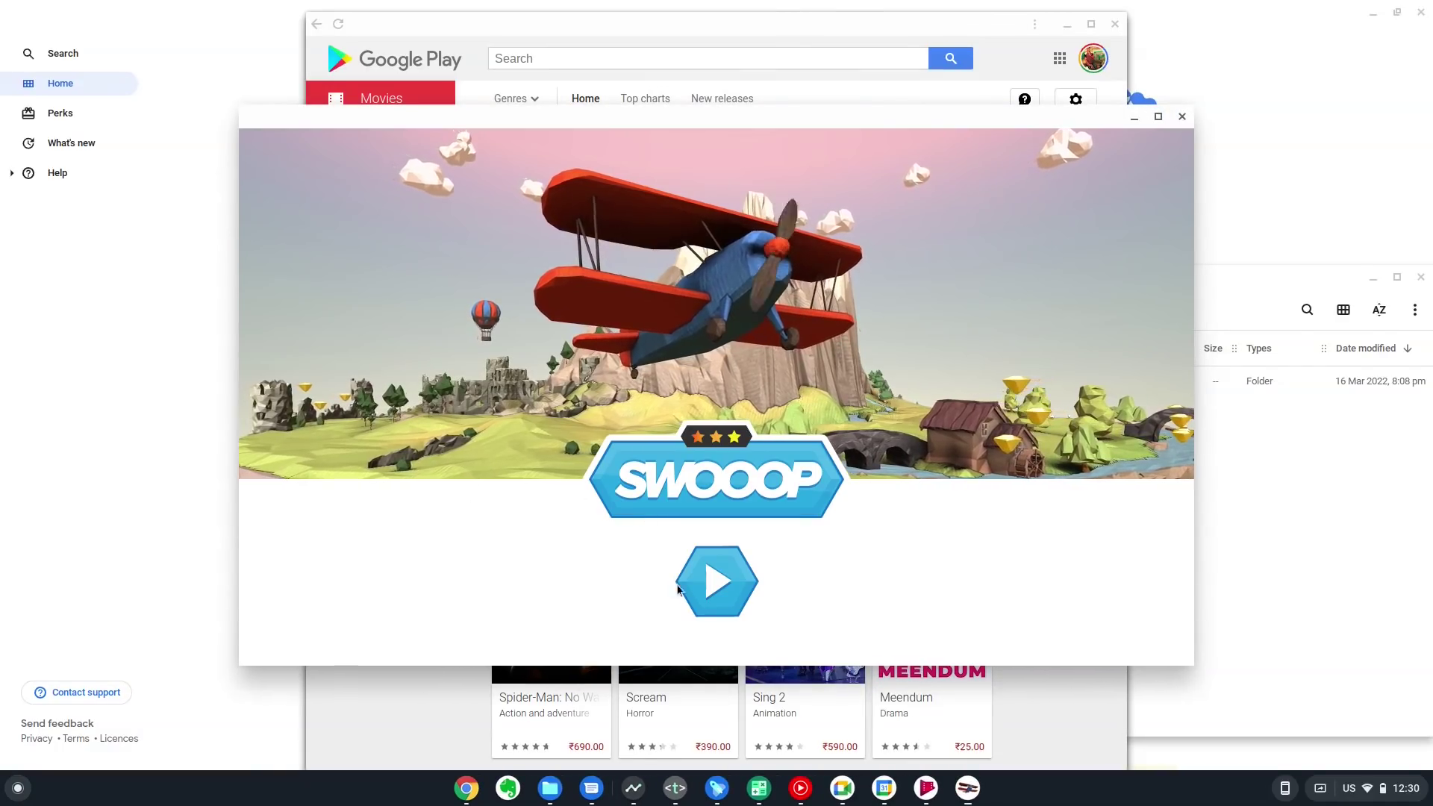
click(717, 580)
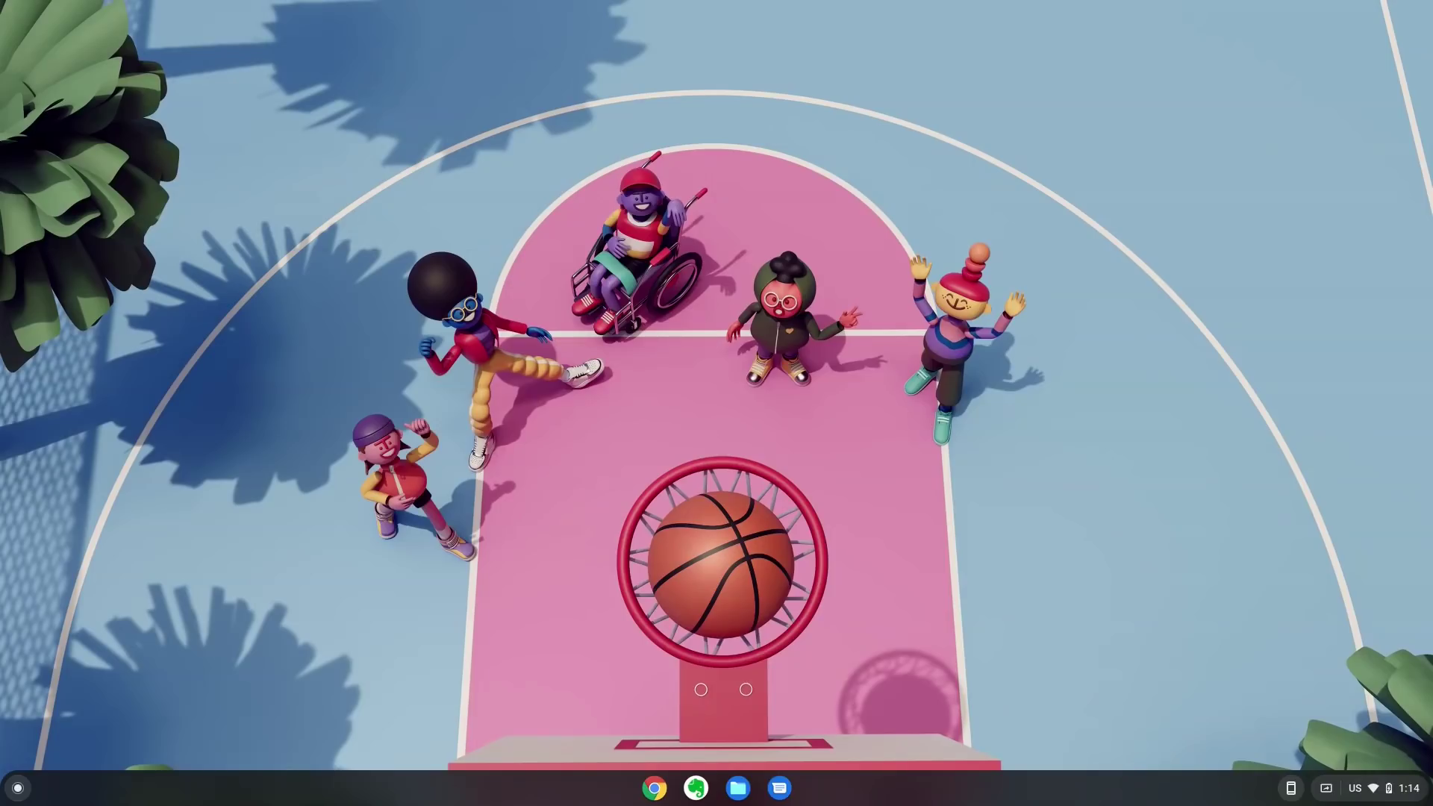
Step: Open the Chrome Web Store from a launcher search and view all Editor's Picks
key(super)
text(chrom)
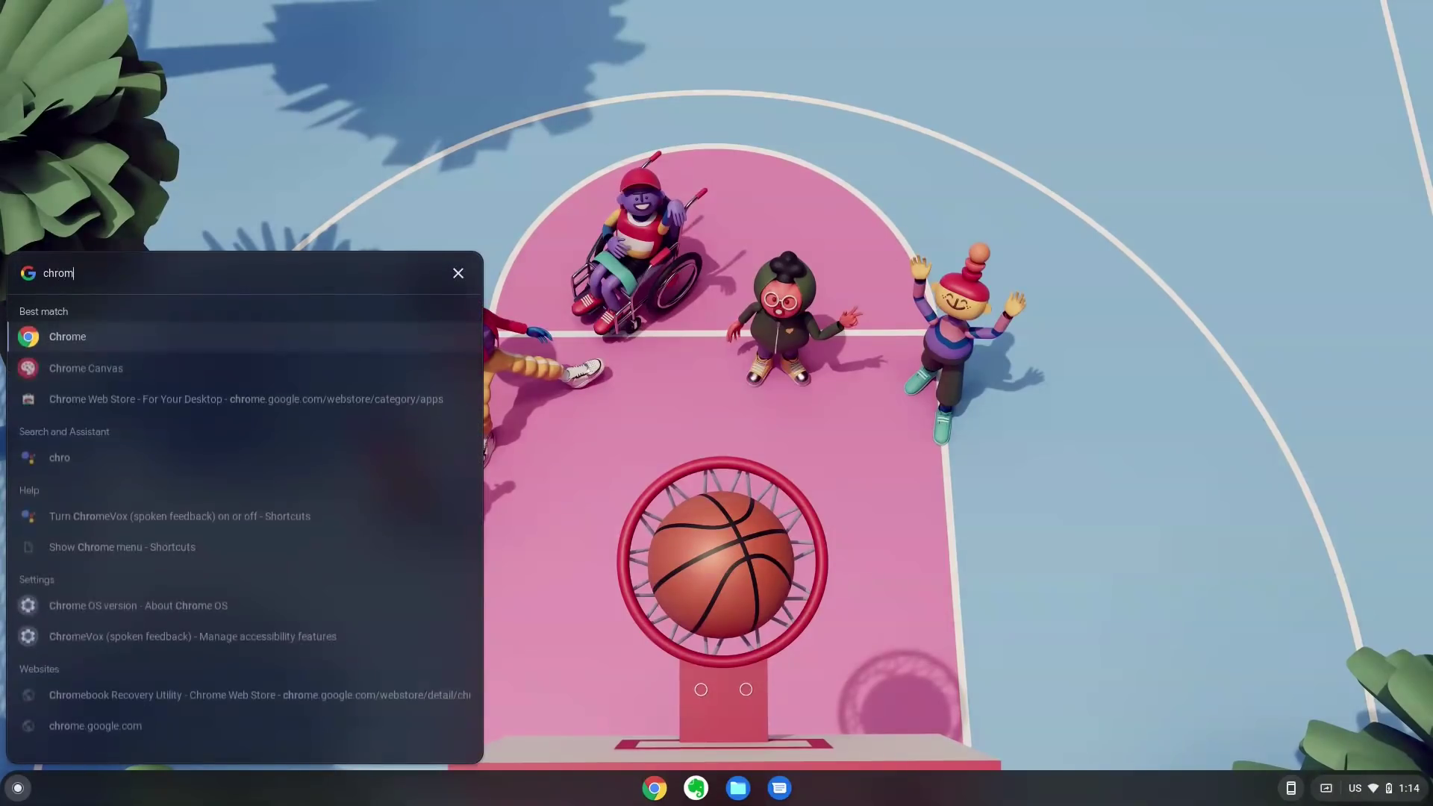
text(e web store)
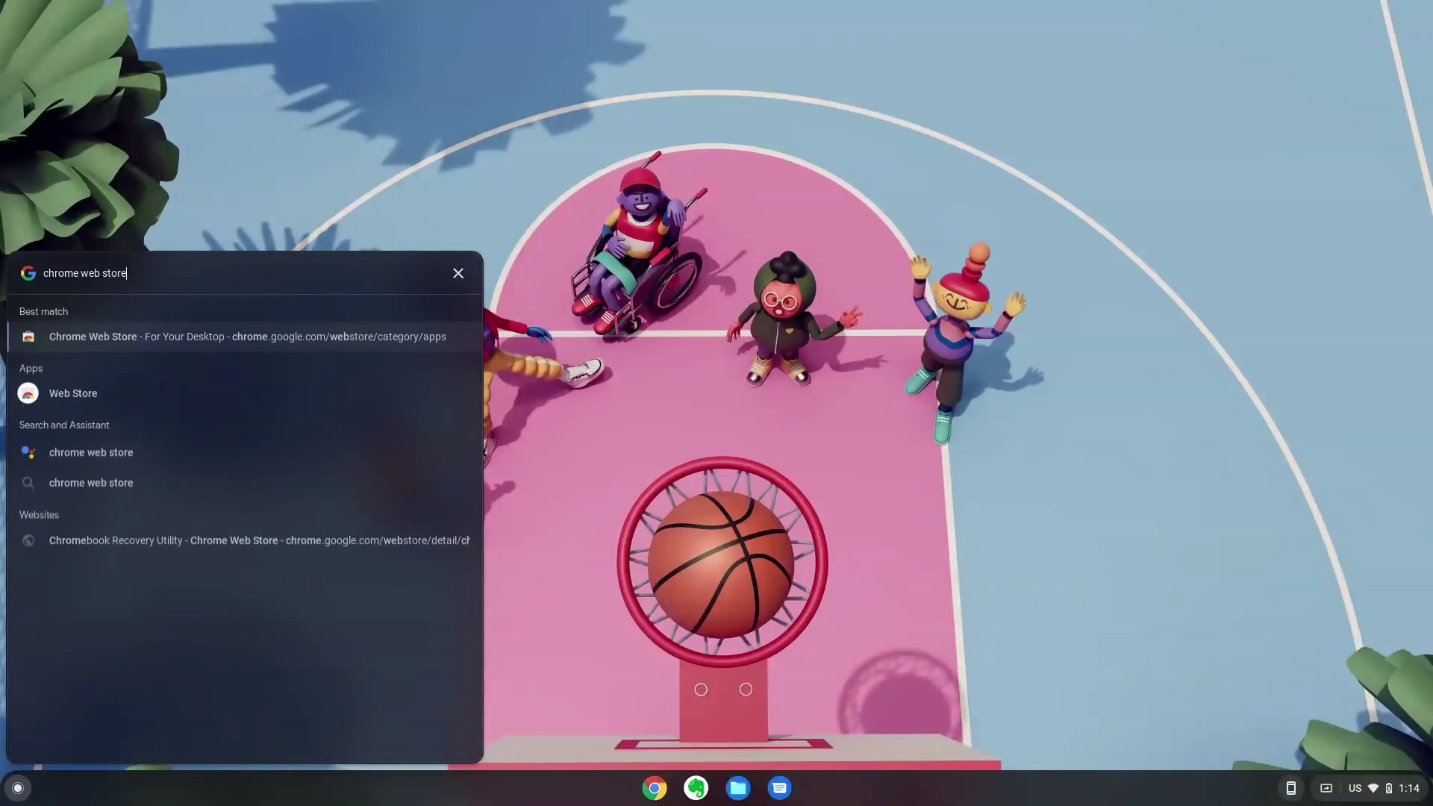
key(Return)
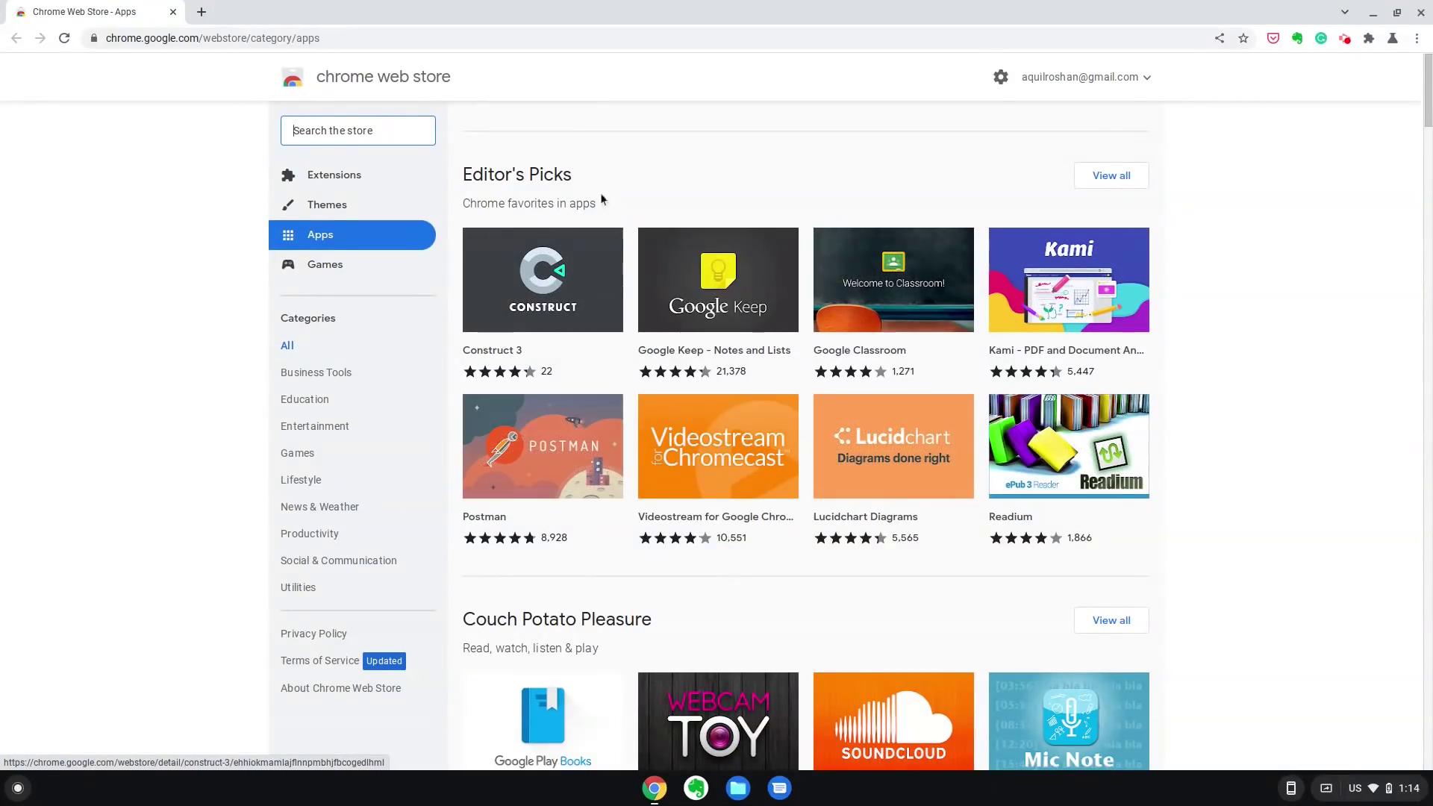
click(1116, 178)
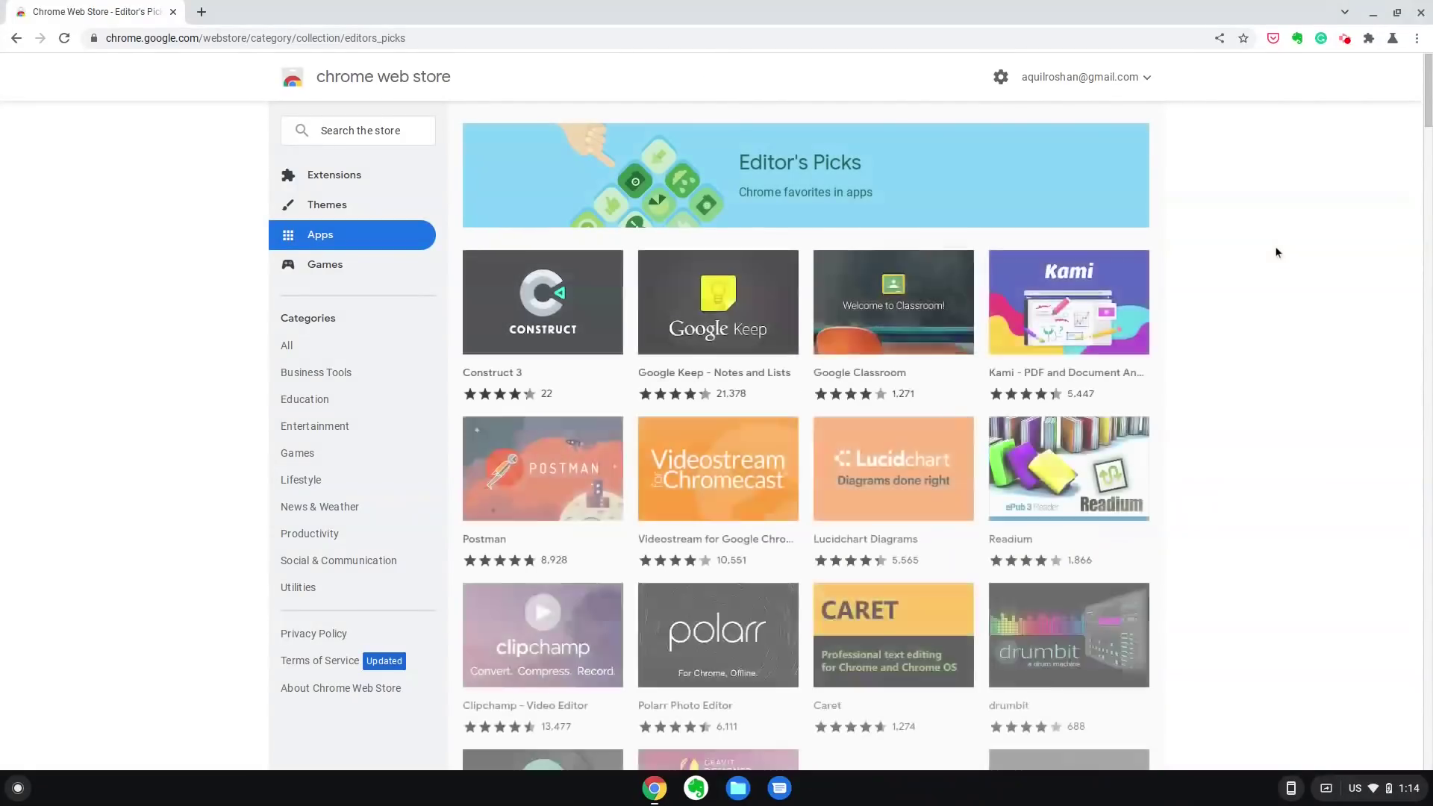
Step: Open the Polarr Photo Editor listing and flip through three of its screenshots
scroll(605, 591, down, 2)
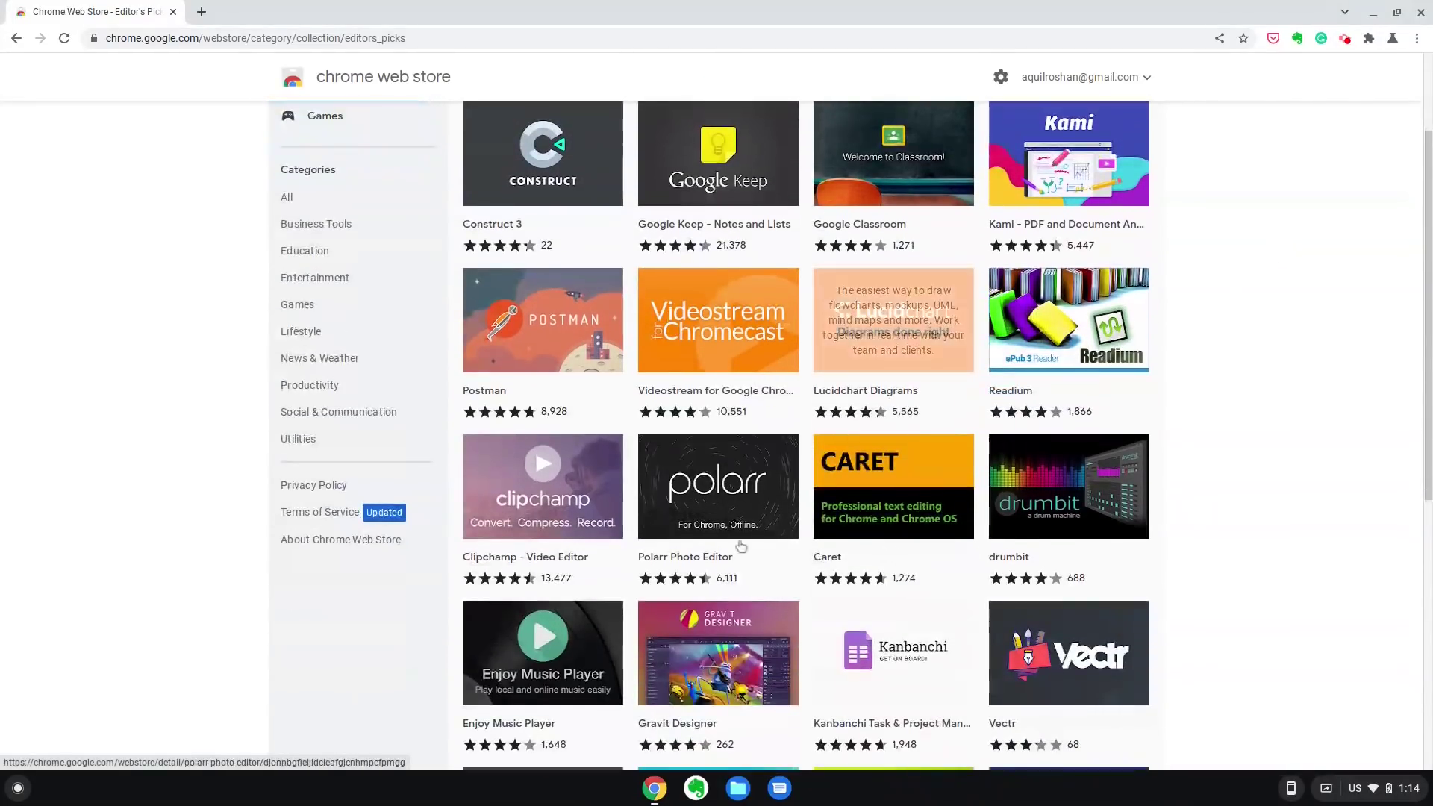
click(729, 508)
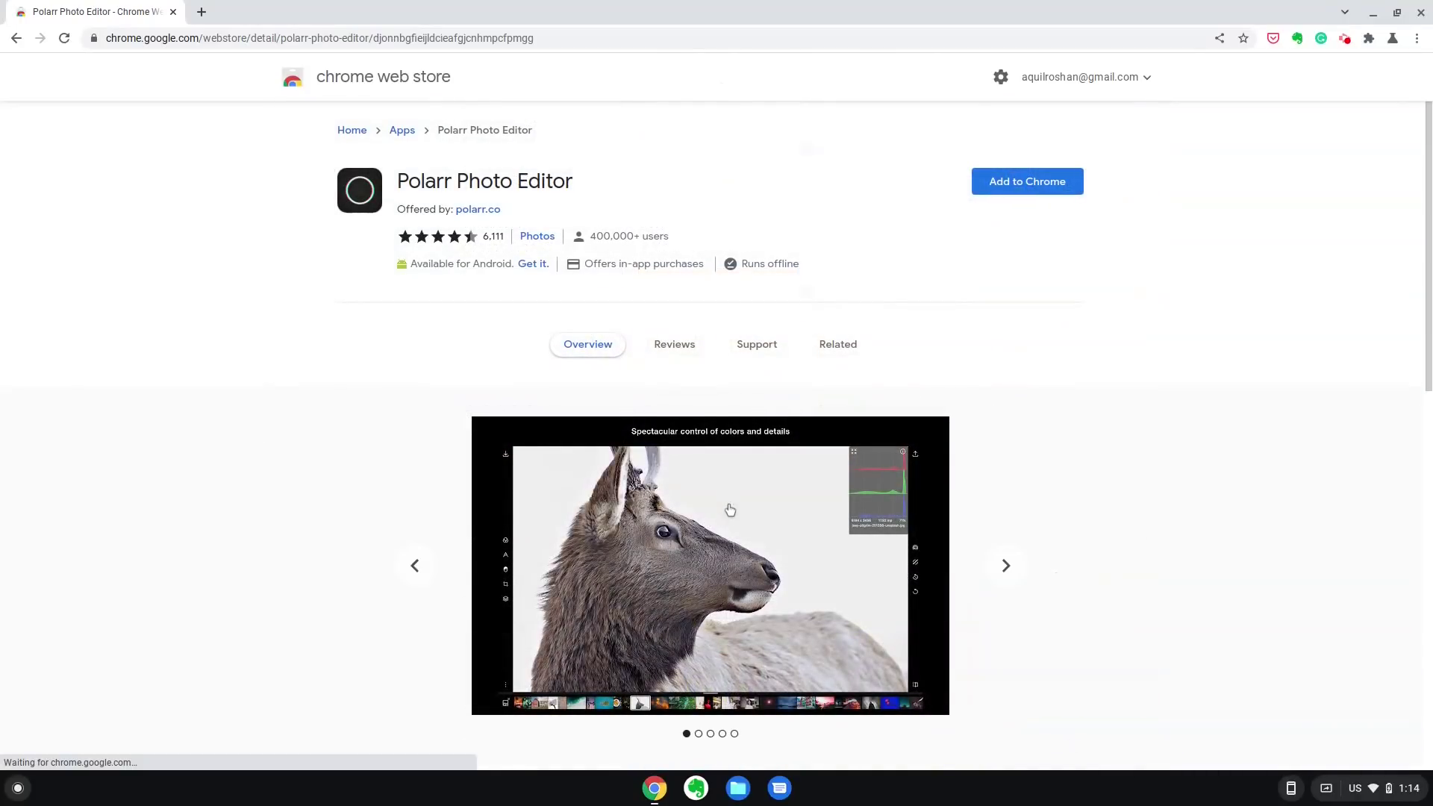
scroll(919, 576, down, 1)
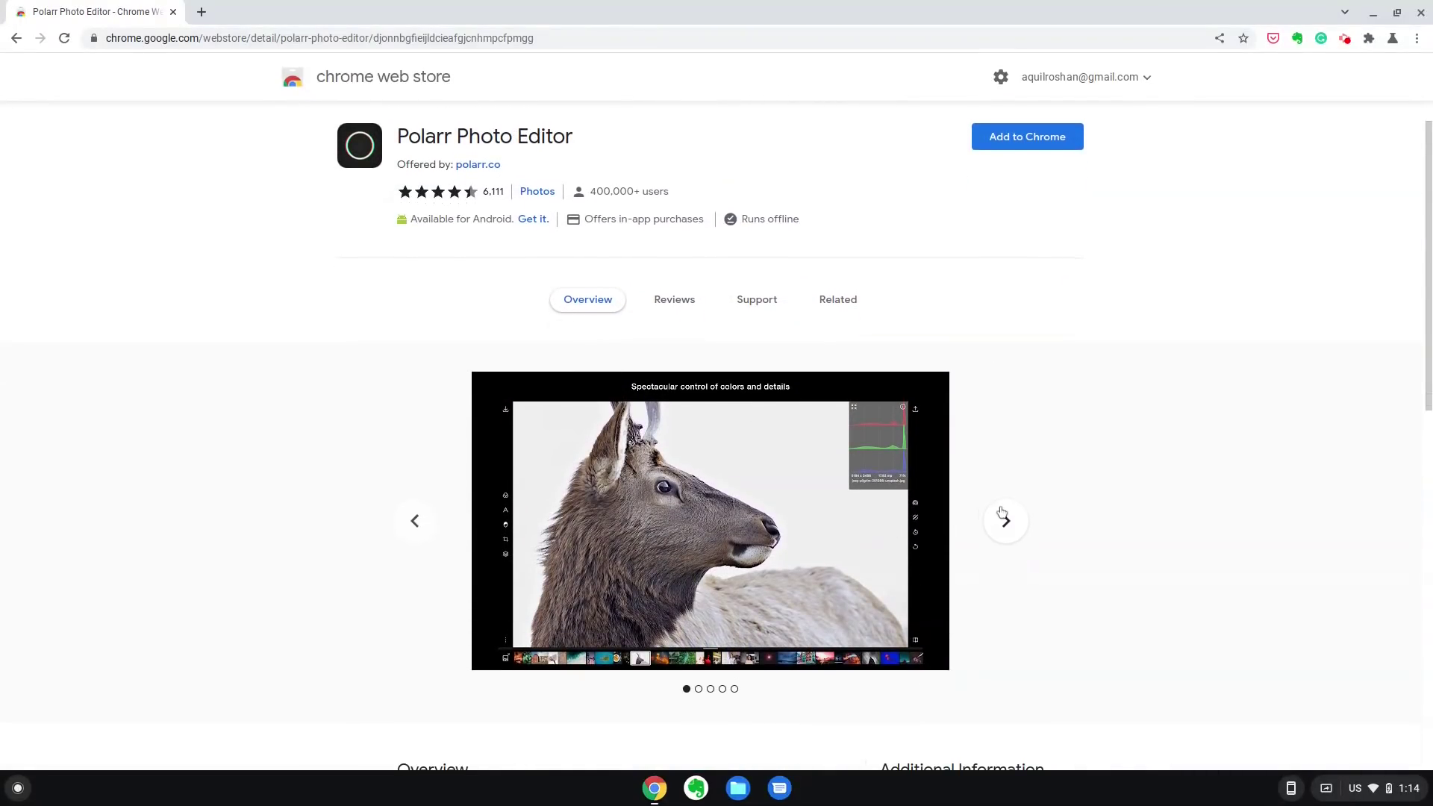
click(1005, 521)
click(1006, 521)
click(1012, 530)
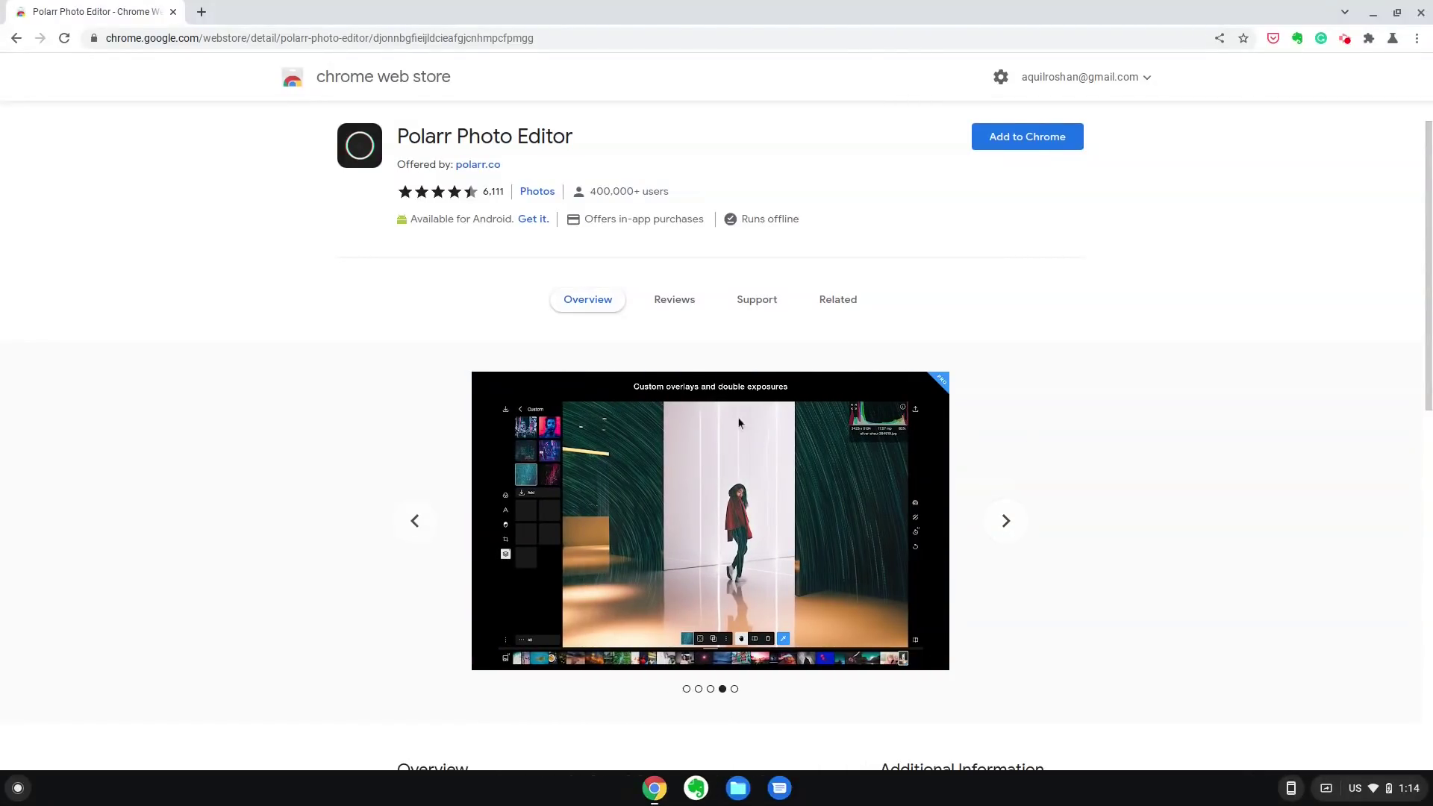
Step: Go back to the Editor's Picks collection and scroll through it
click(17, 38)
scroll(568, 381, down, 5)
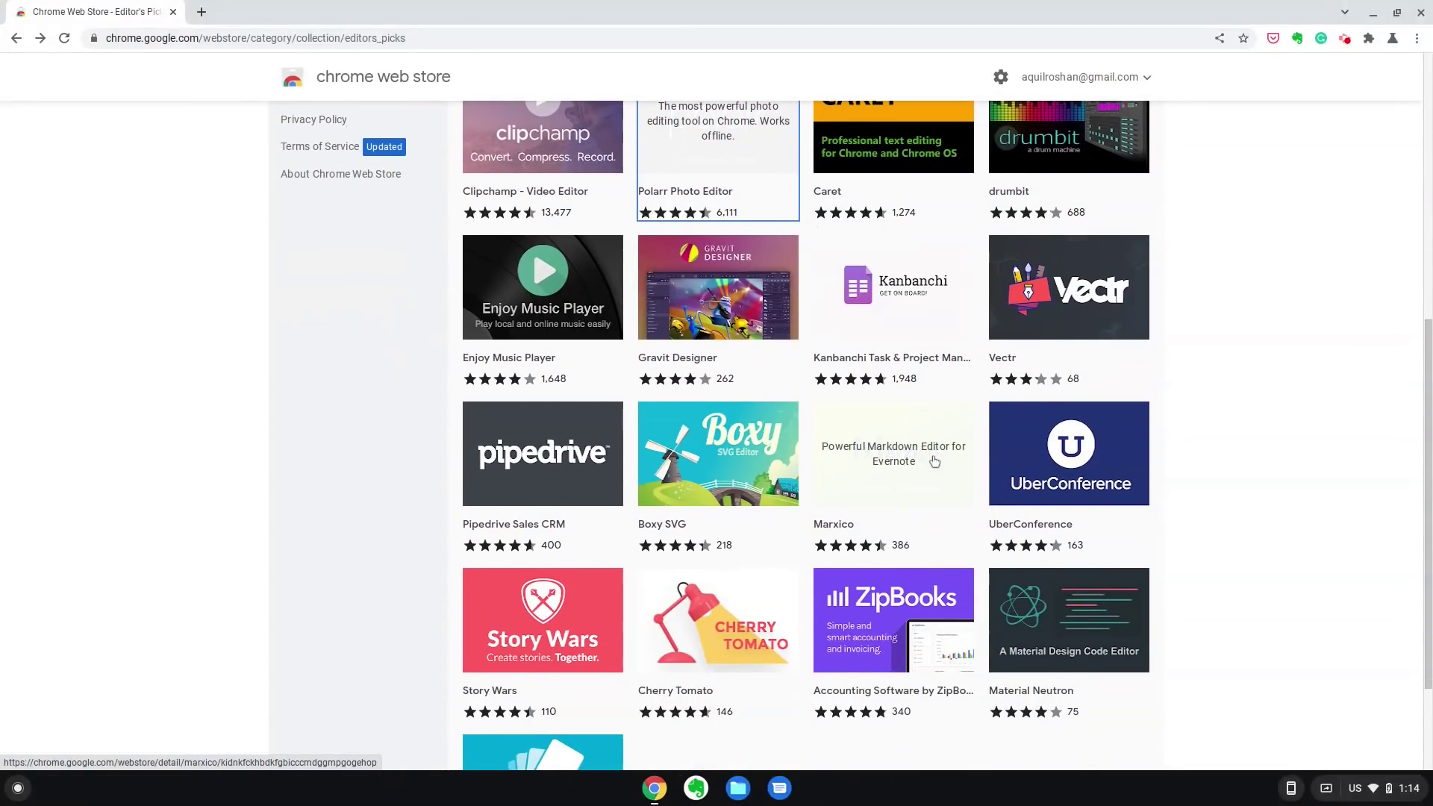
scroll(1235, 522, down, 2)
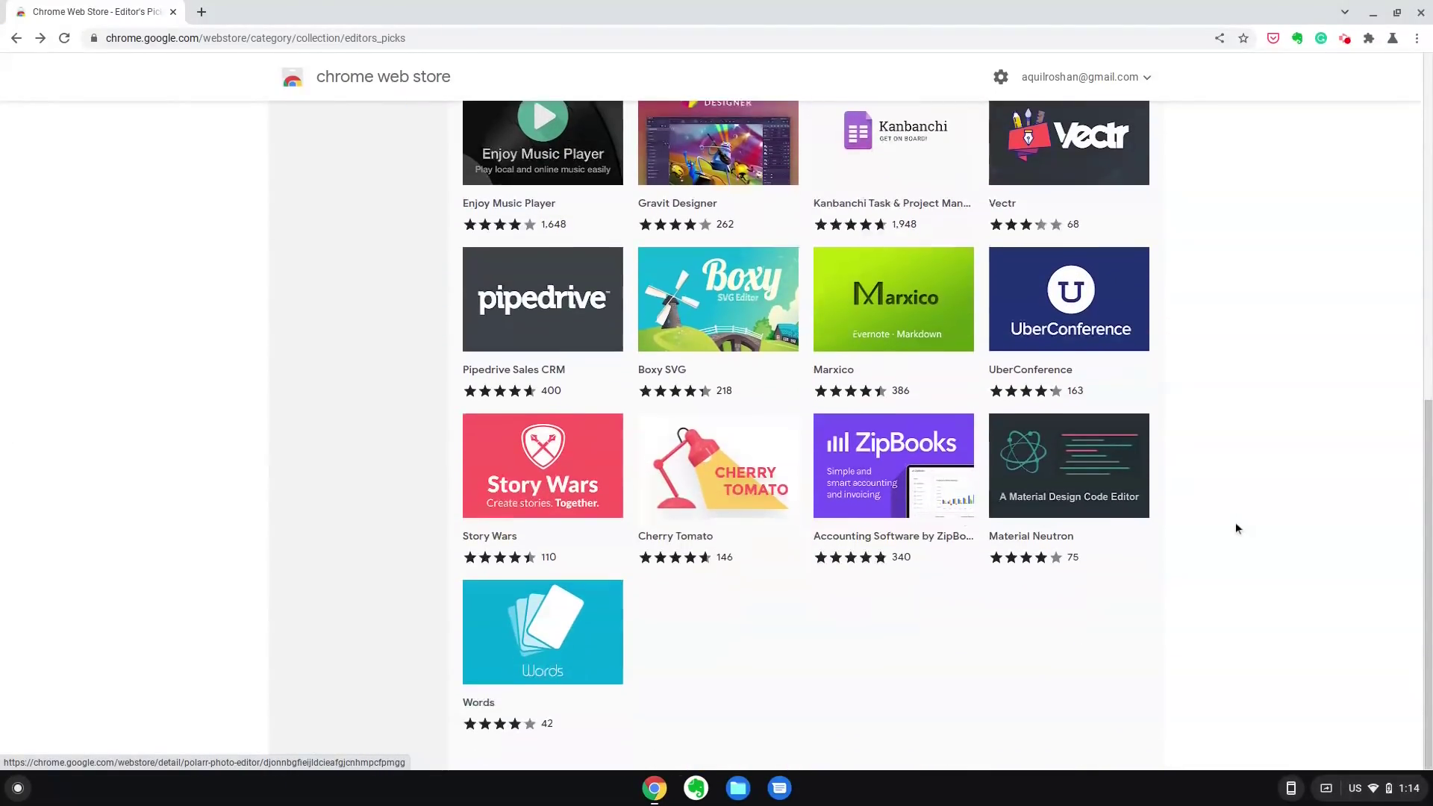
scroll(1058, 443, up, 7)
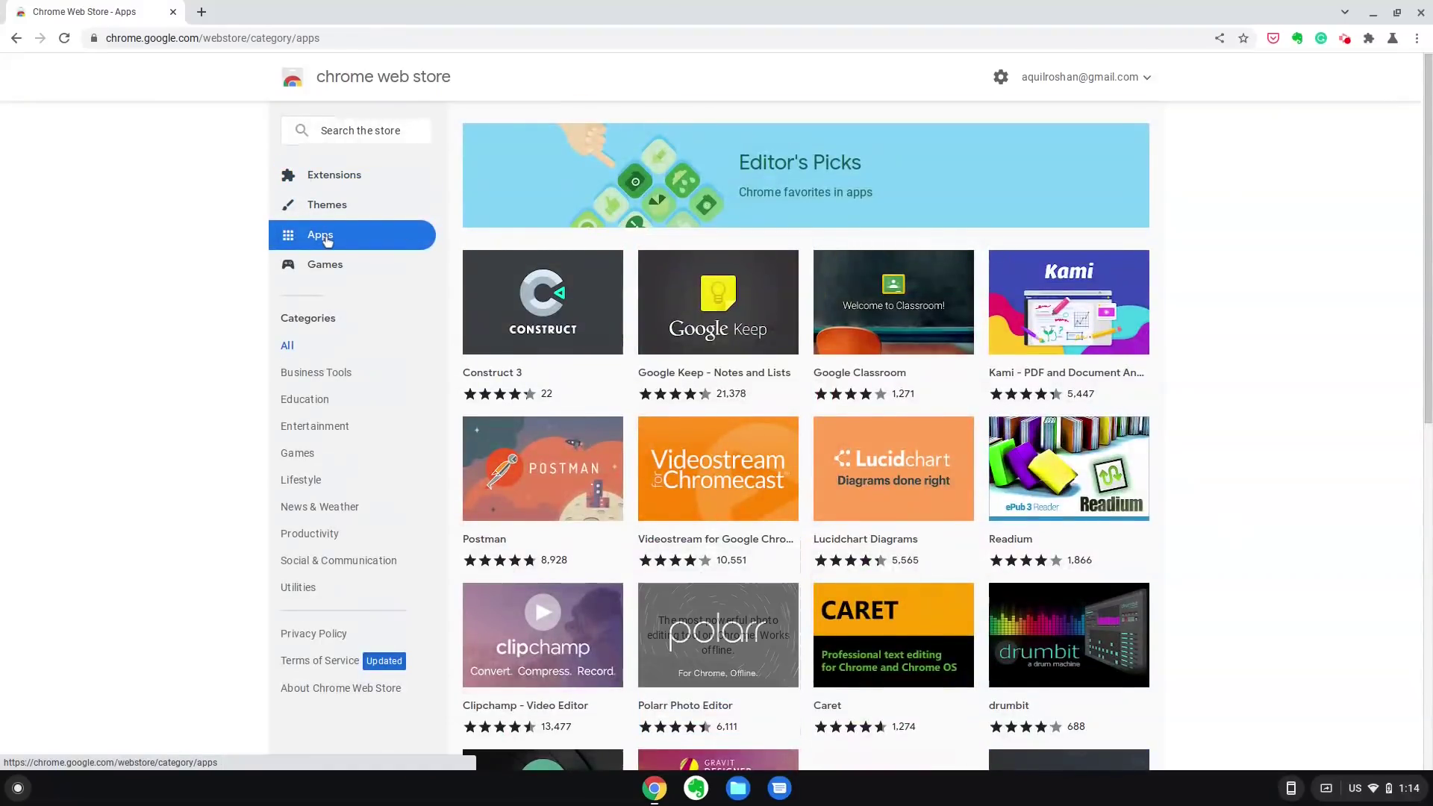
Step: Open the Apps category, view all of Couch Potato Pleasure, then return to Apps
click(323, 233)
scroll(966, 472, down, 2)
scroll(966, 471, down, 4)
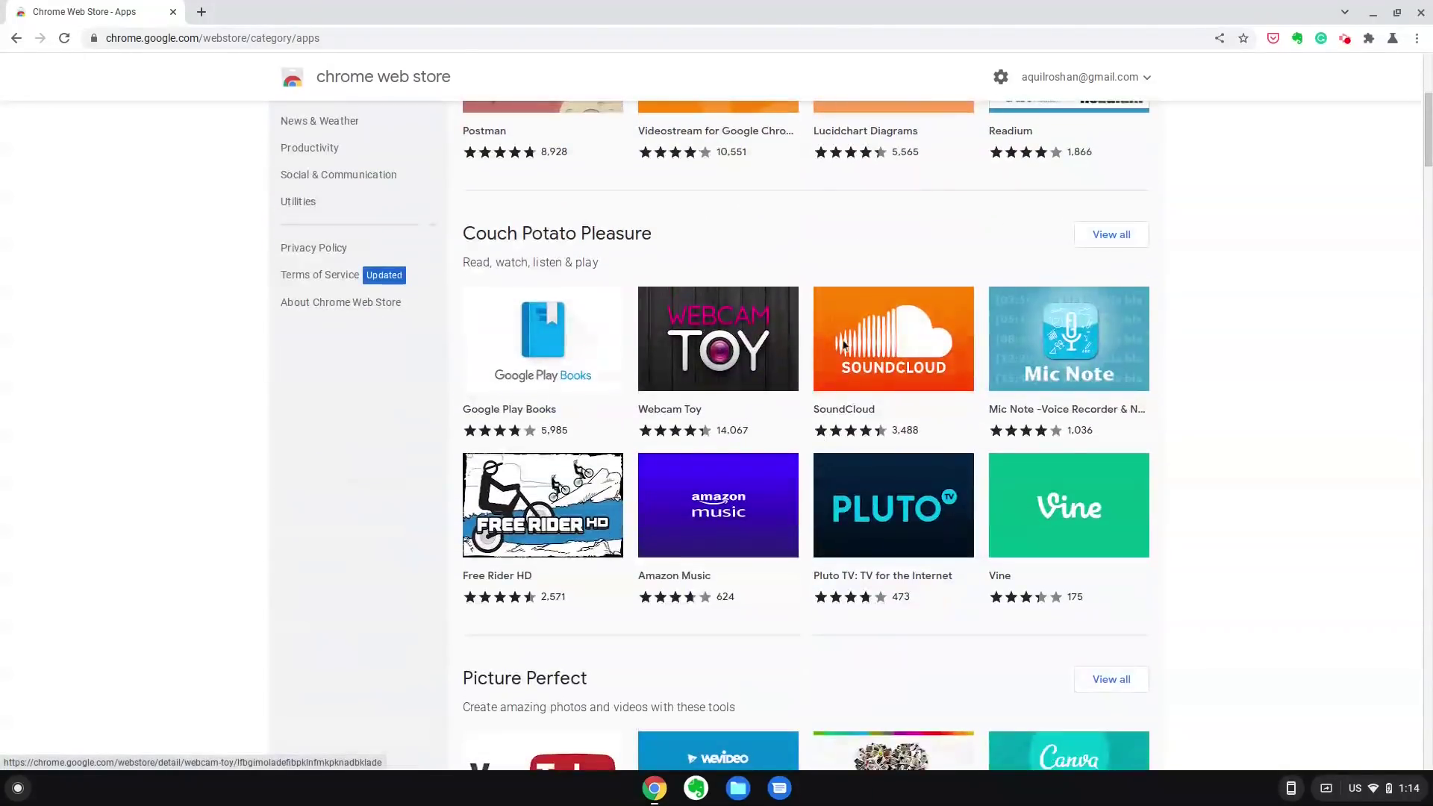
click(1111, 235)
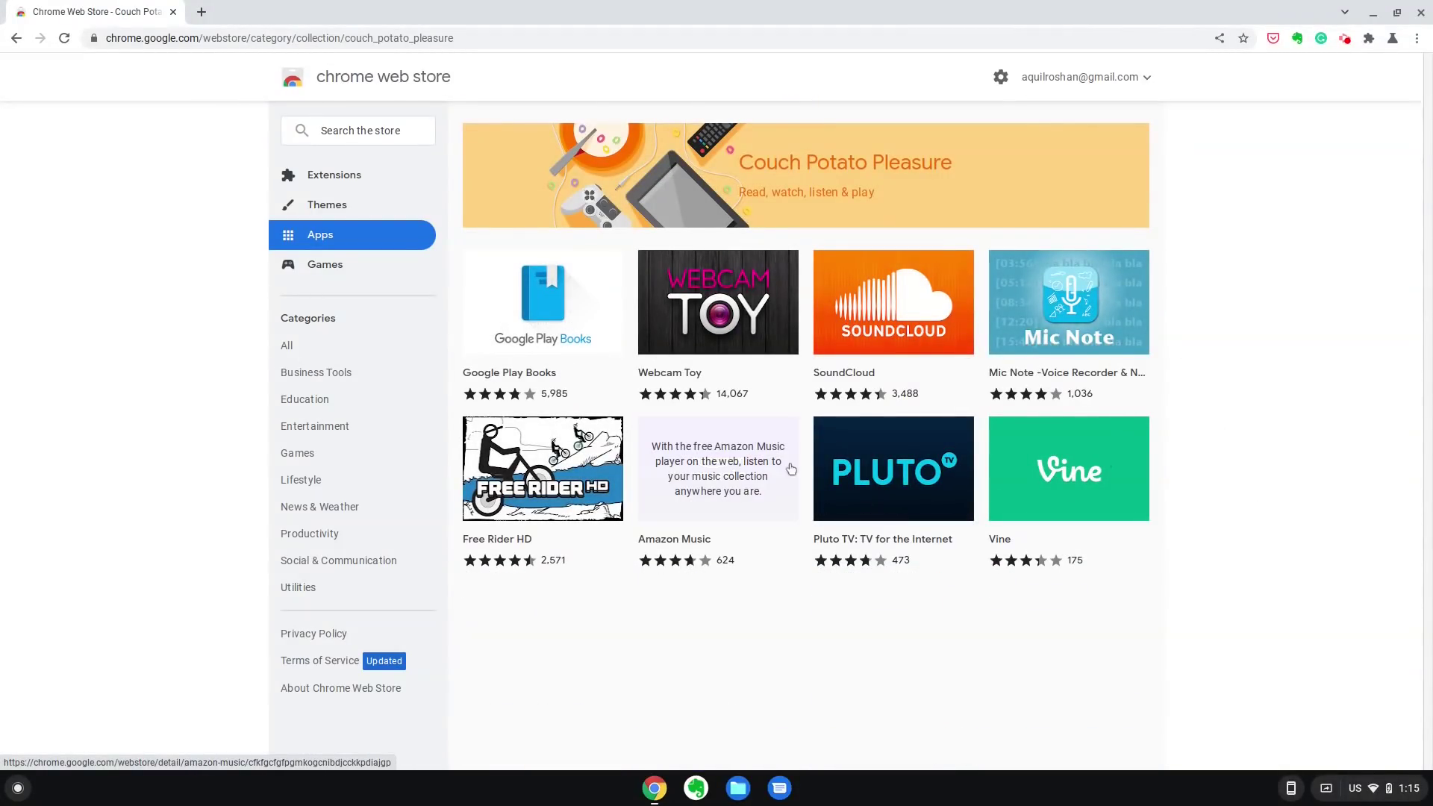
click(291, 236)
Step: View all For Your Desktop apps, inspect the Evernote listing, then go back
scroll(888, 397, down, 9)
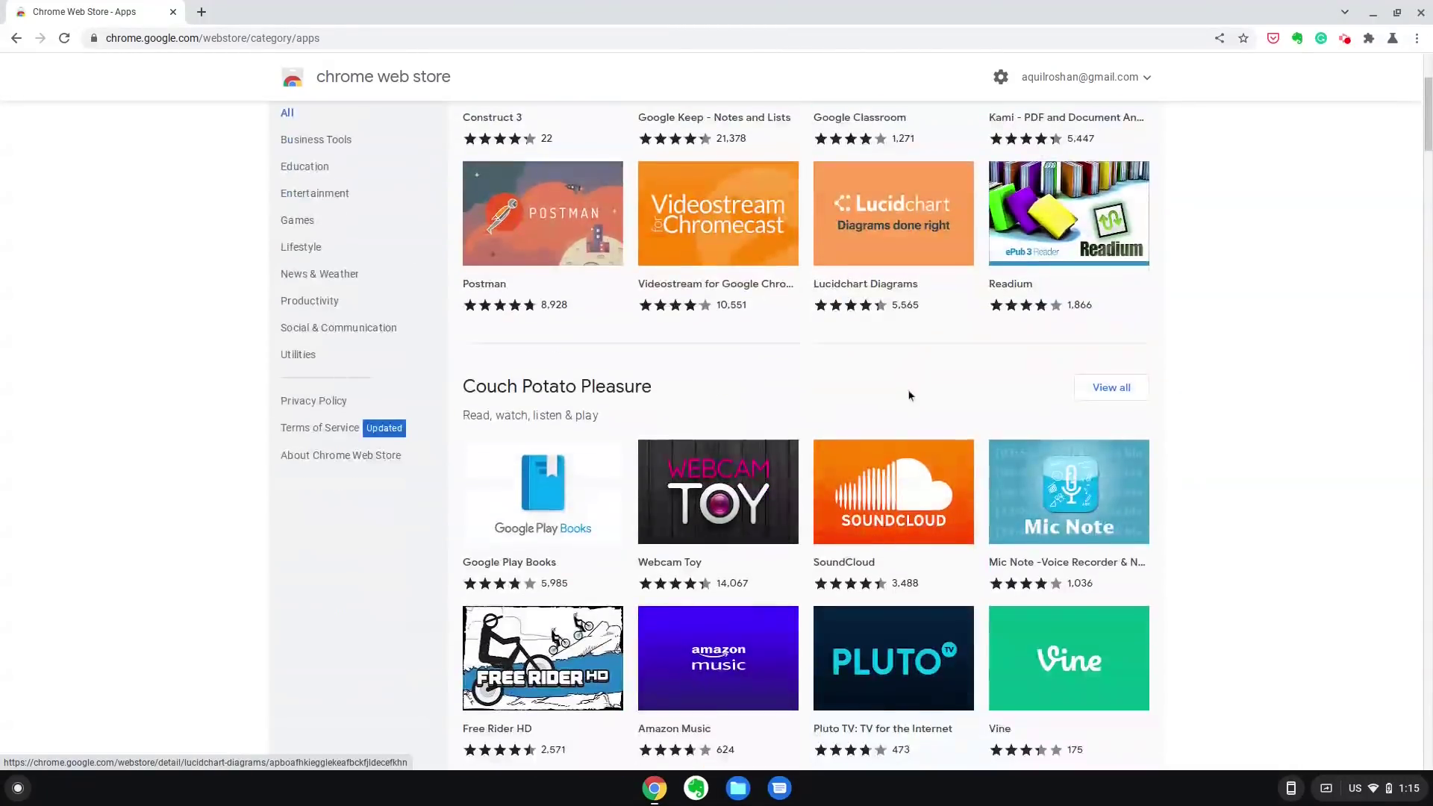
scroll(950, 420, down, 2)
scroll(951, 420, down, 1)
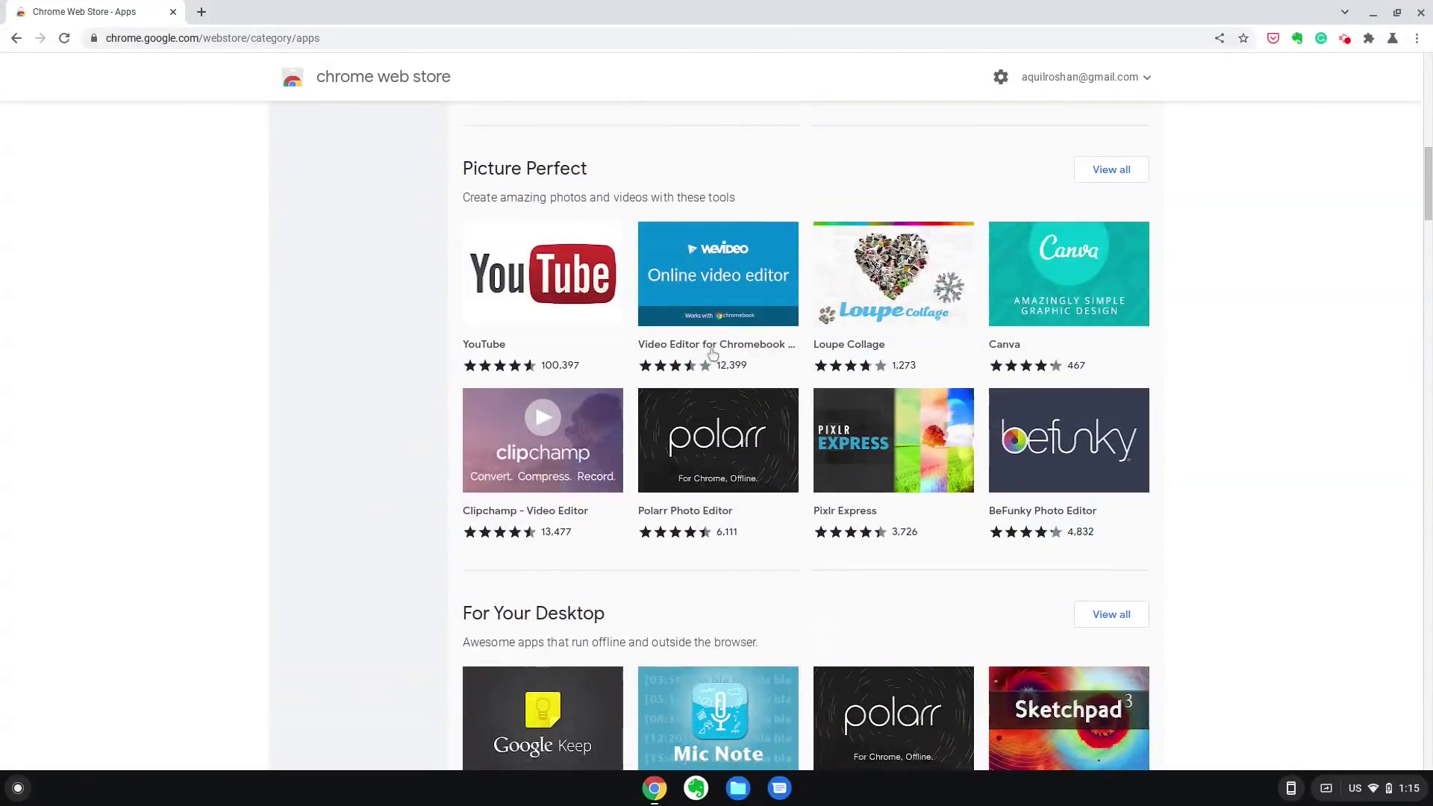
scroll(814, 500, down, 3)
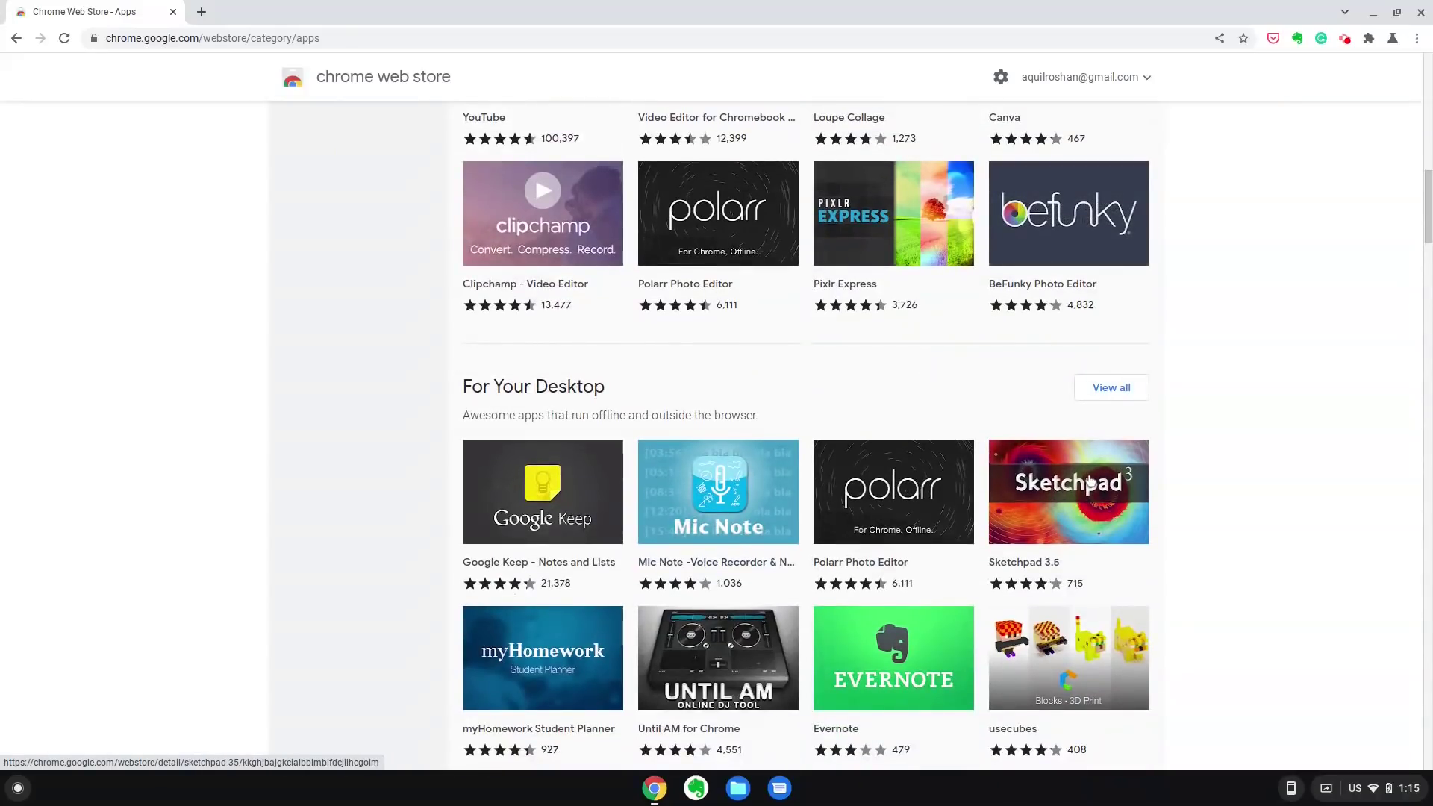
scroll(1091, 485, down, 1)
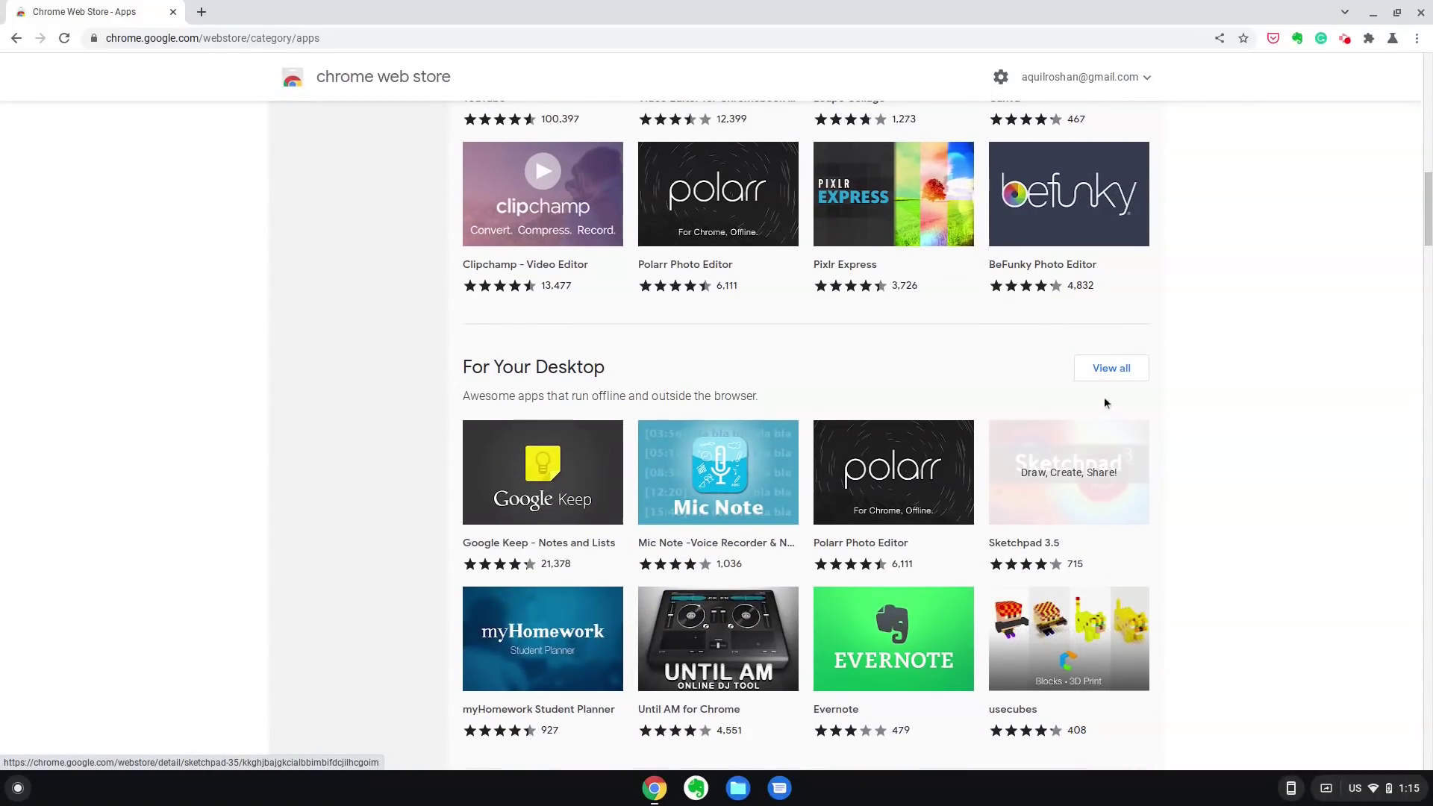
click(1112, 369)
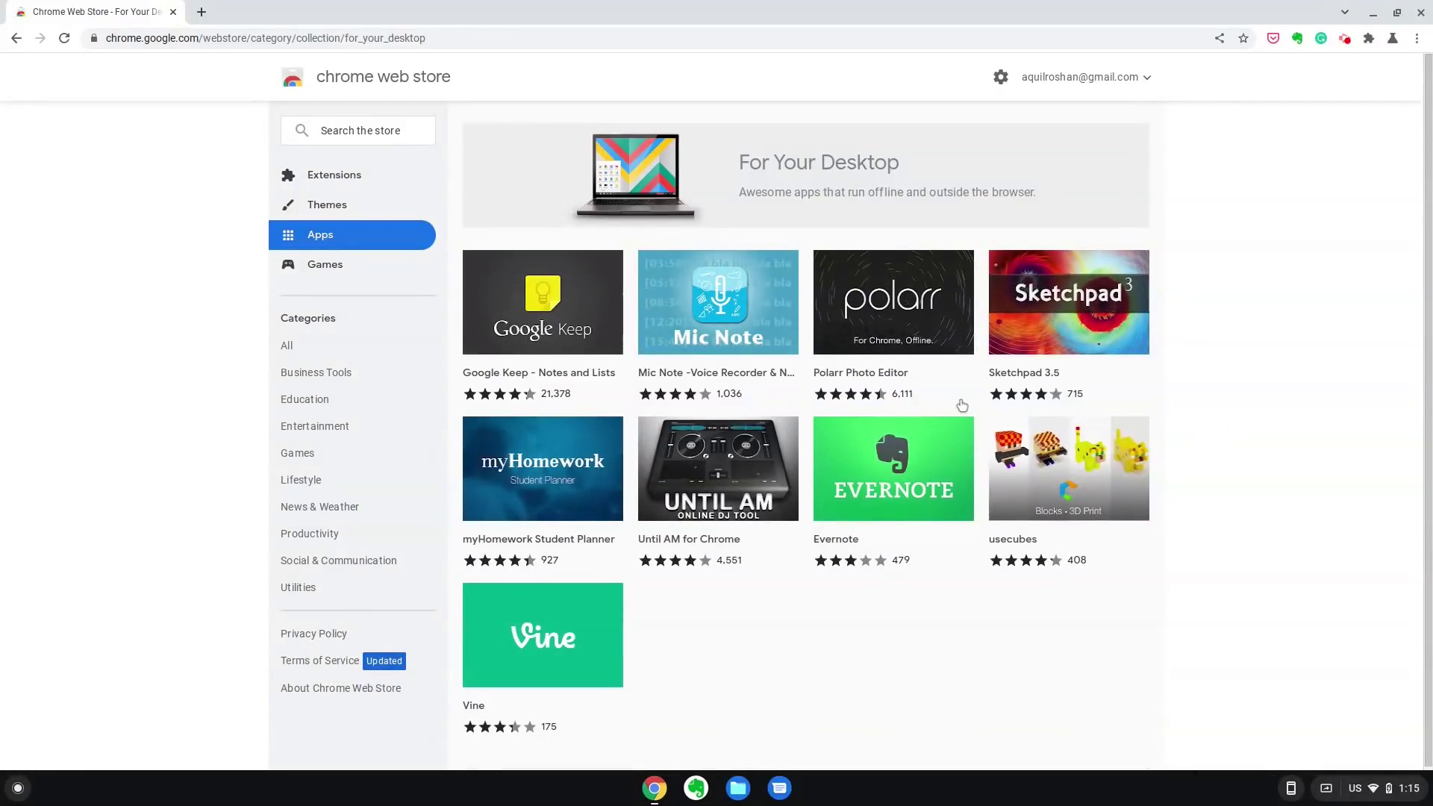
click(954, 479)
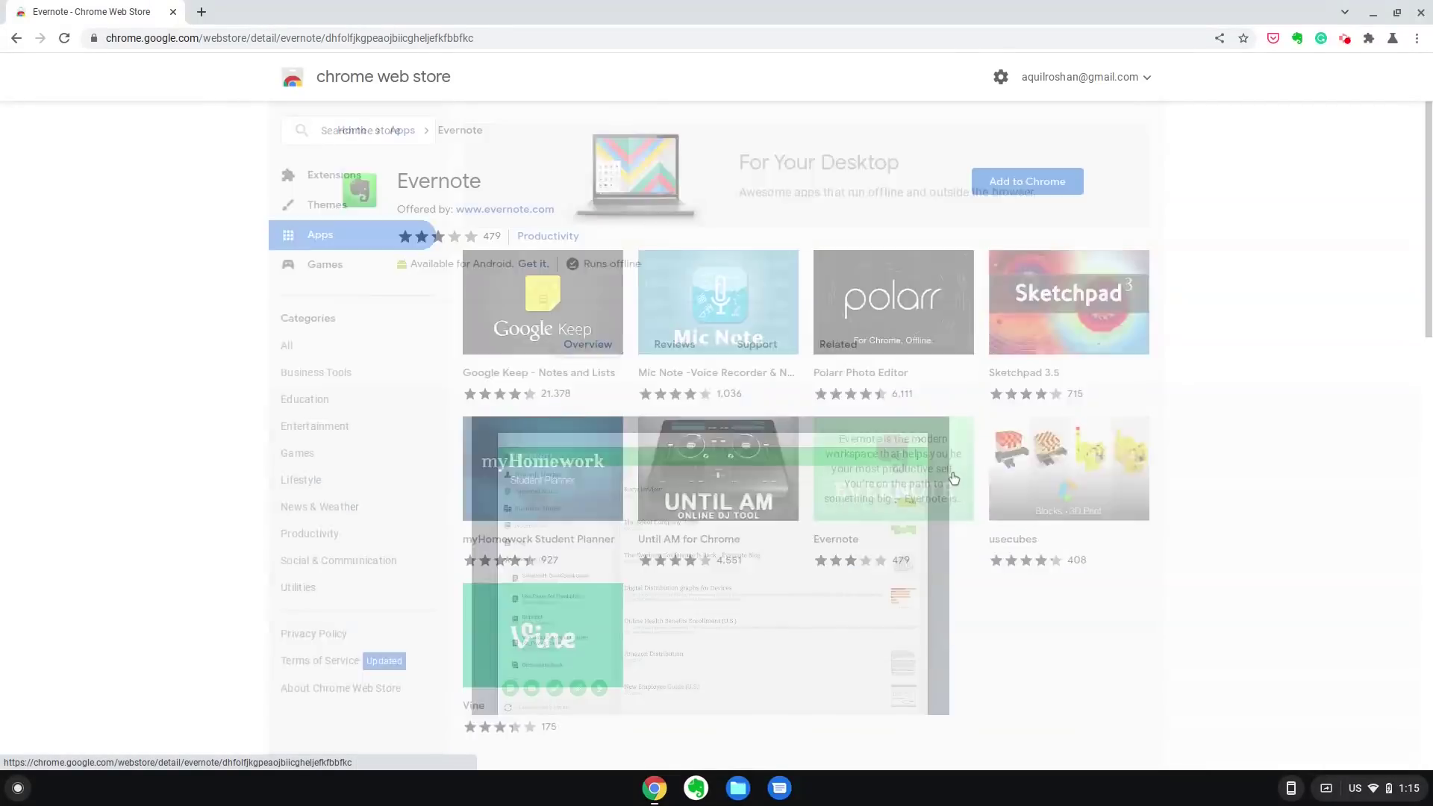
scroll(507, 543, down, 5)
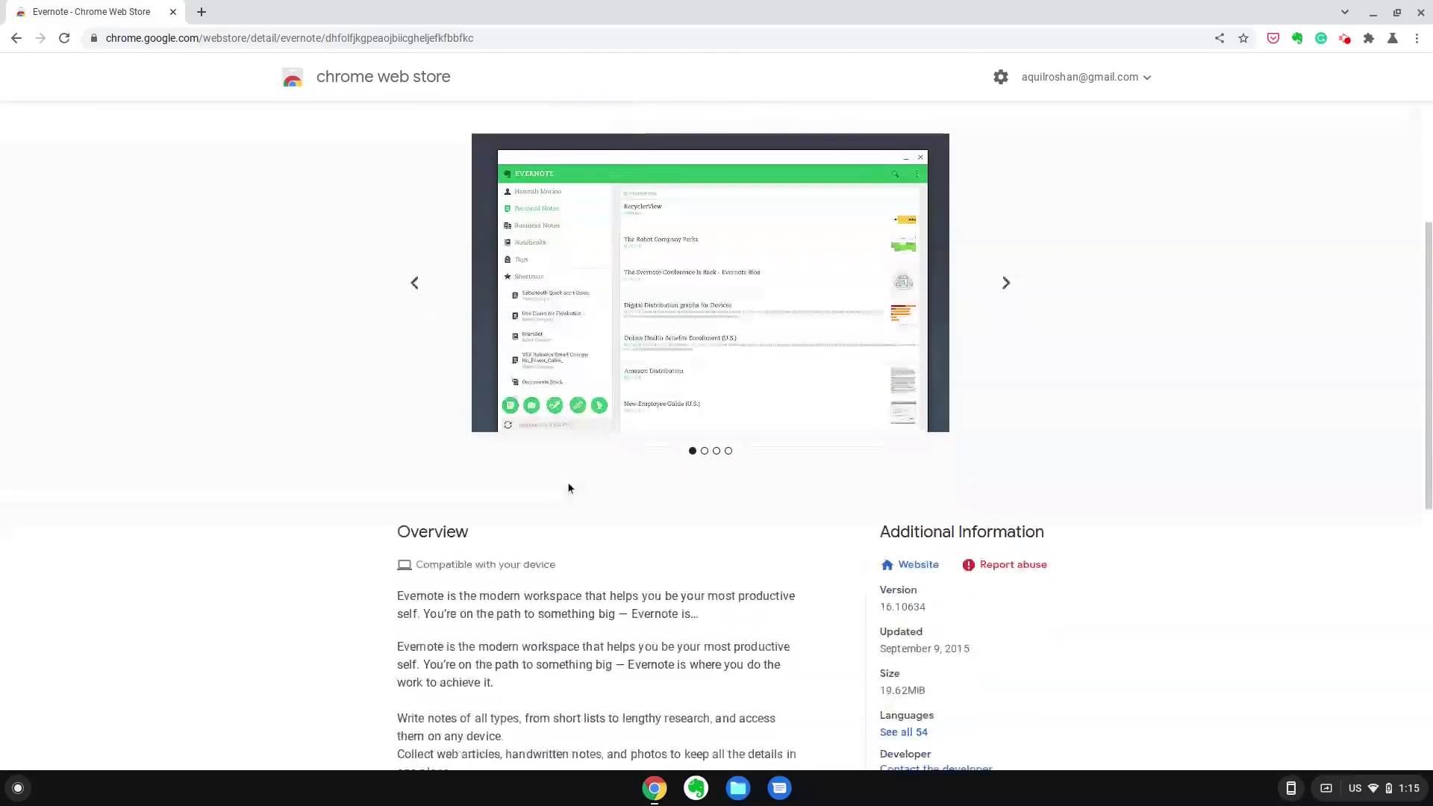
scroll(961, 512, up, 5)
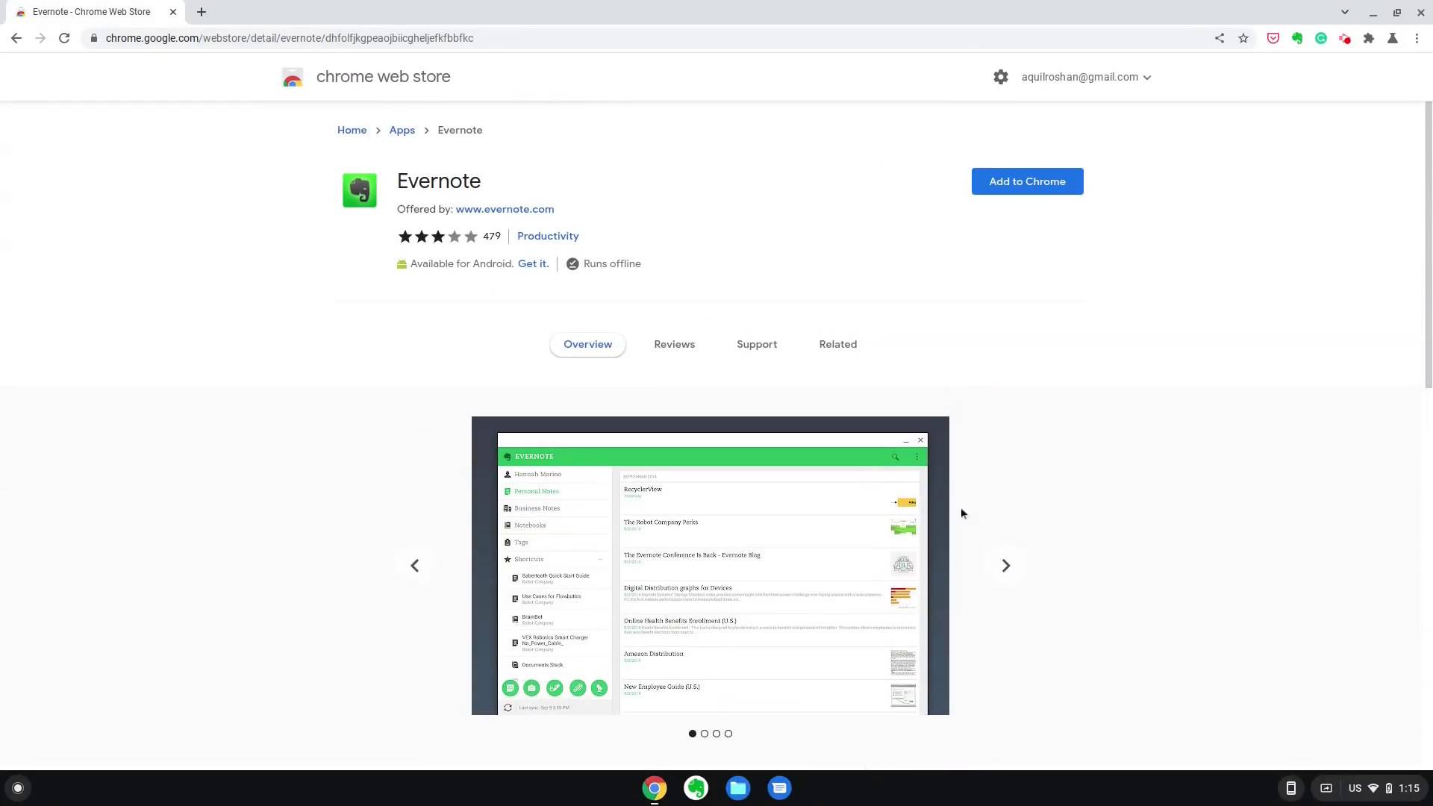
click(17, 38)
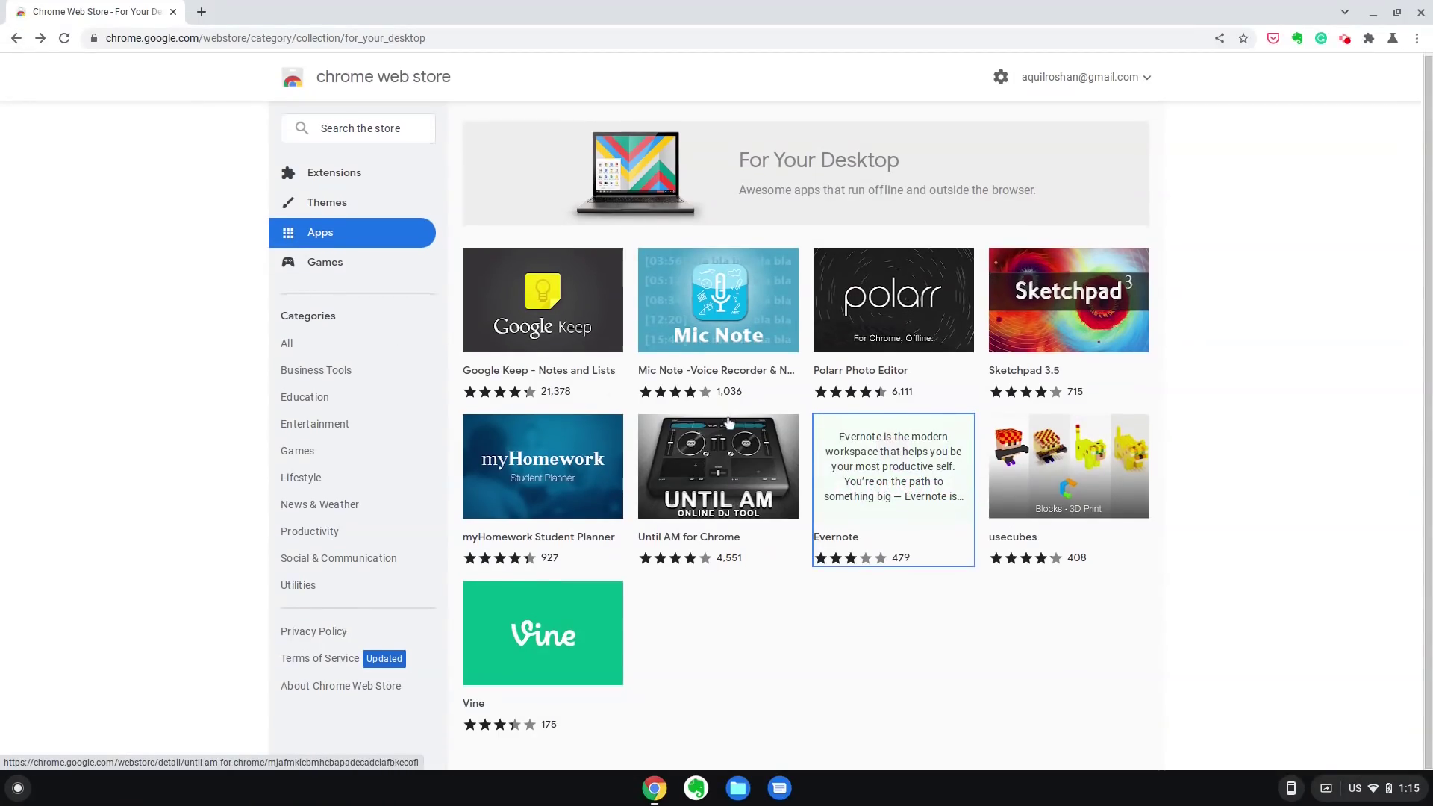
Step: Return to the Apps category, scroll it, then switch to the Extensions category
click(321, 235)
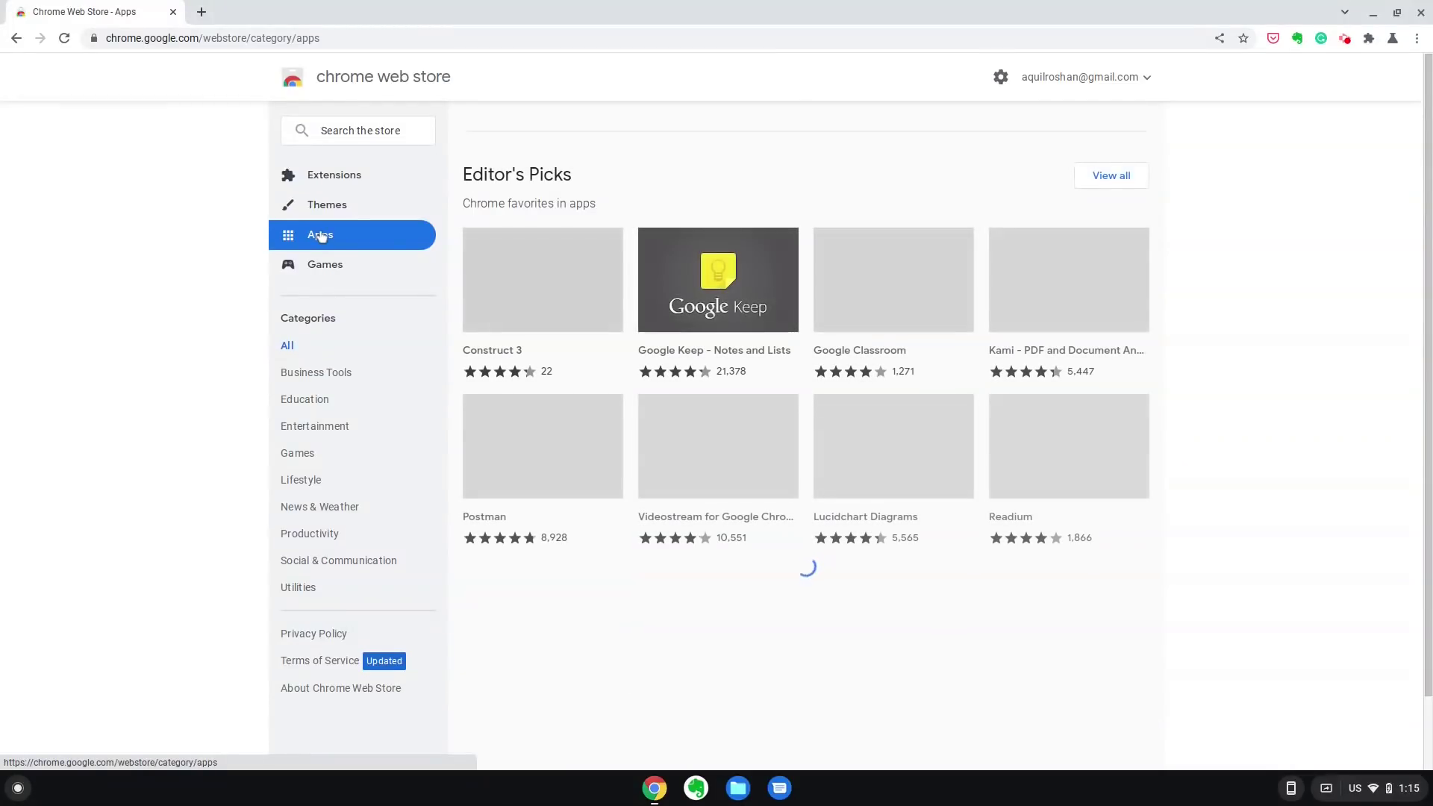
scroll(702, 450, down, 15)
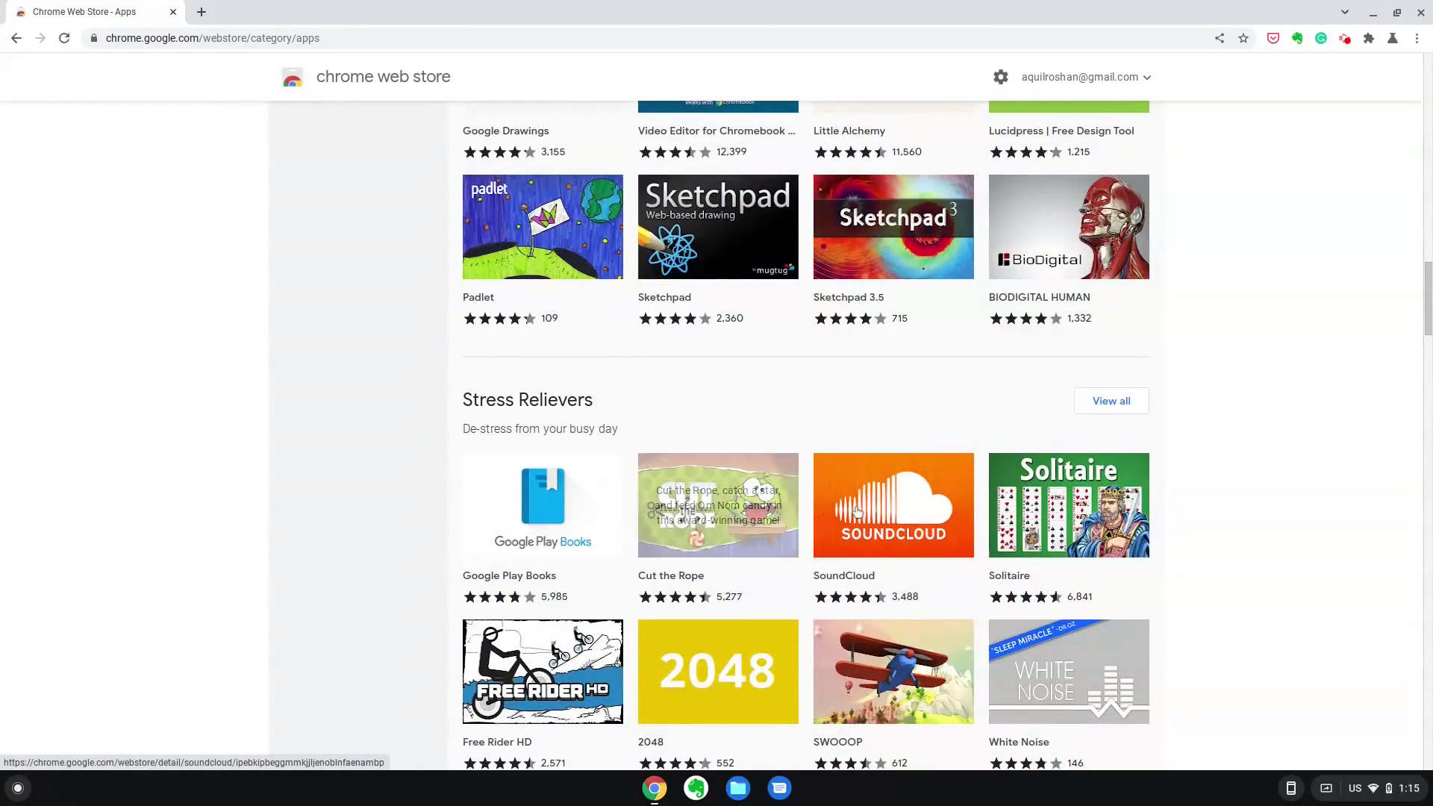
scroll(970, 523, down, 6)
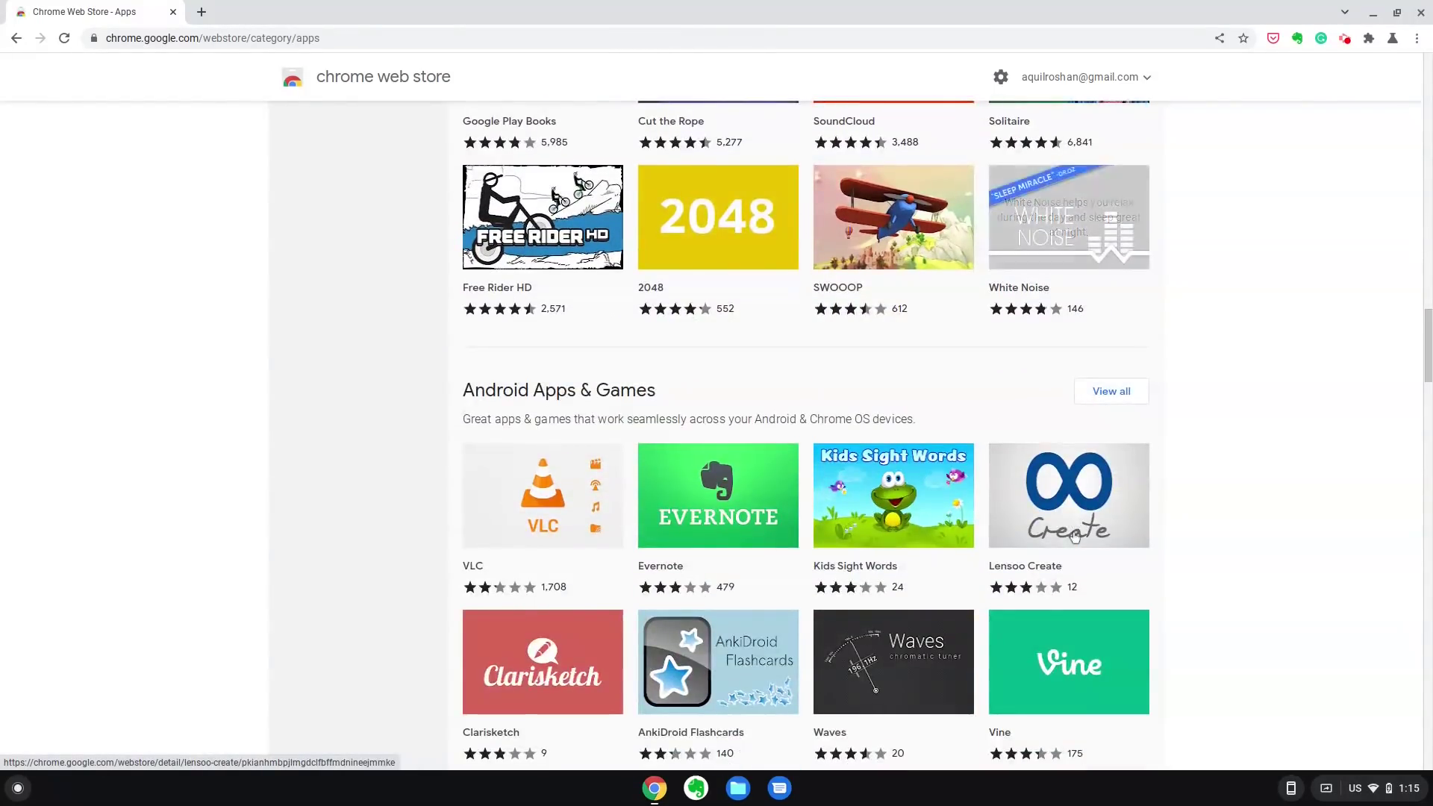
scroll(747, 373, up, 20)
click(331, 176)
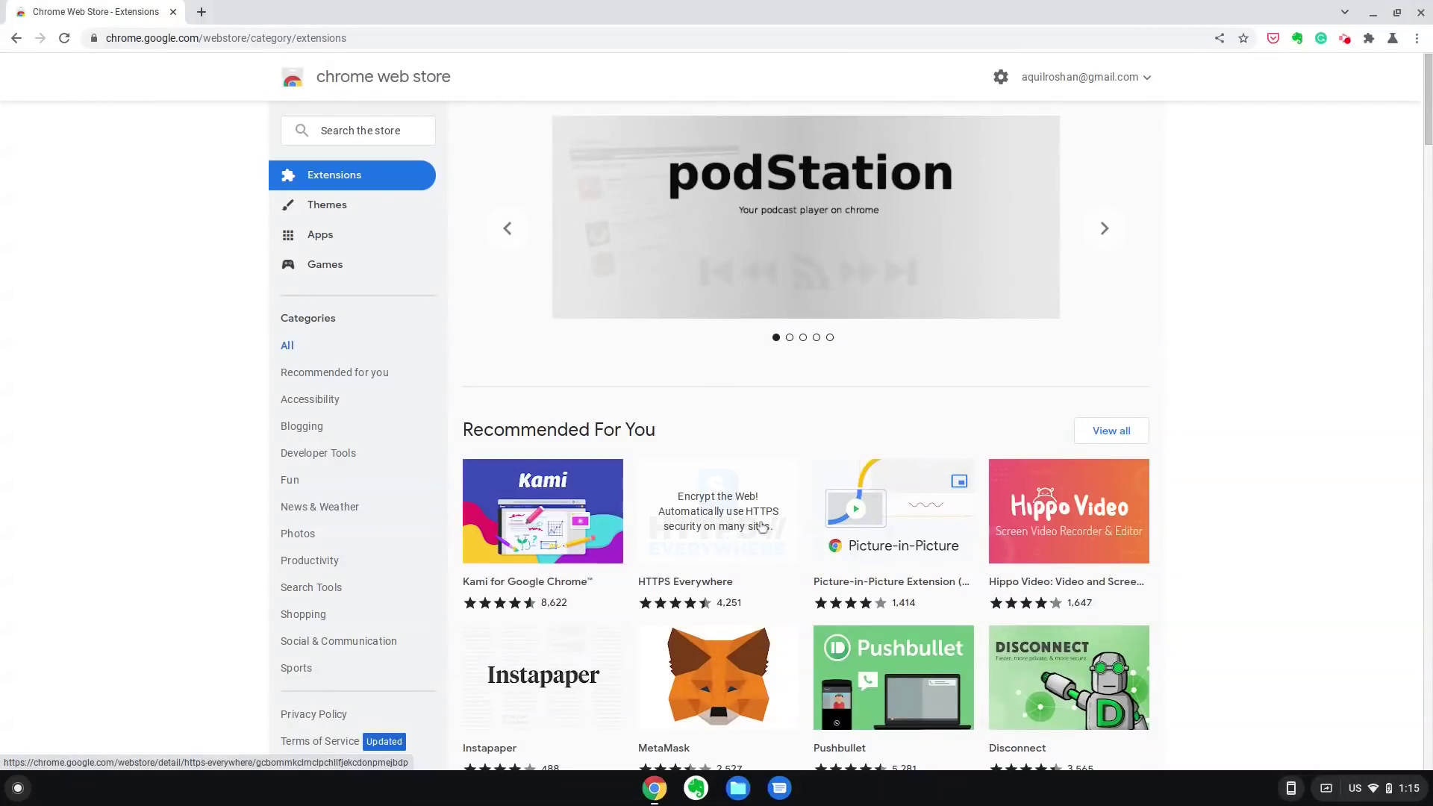
scroll(896, 515, down, 1)
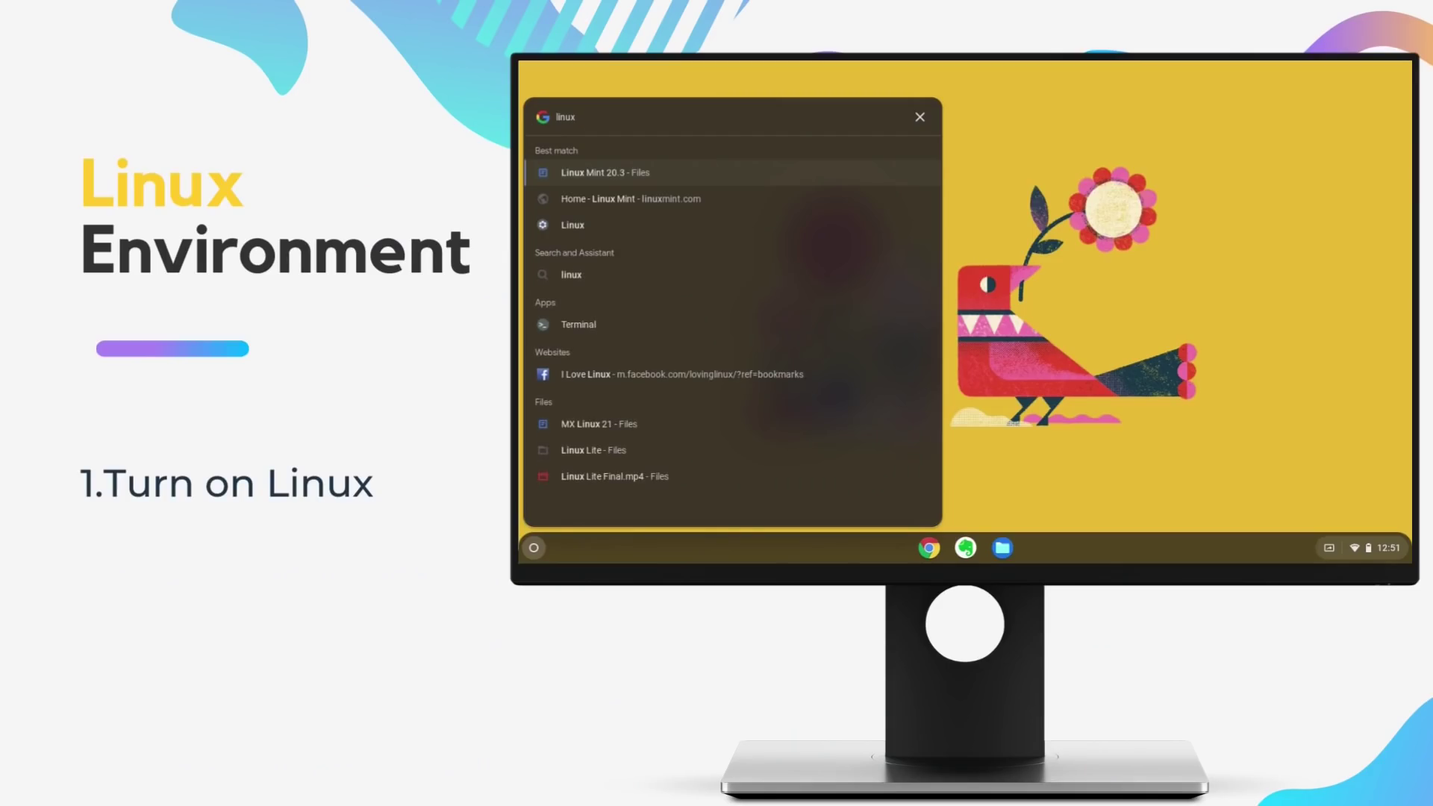
Step: Open the Linux settings from search and install Linux with the recommended 10.0 GB disk
key(Down)
key(Down)
key(Return)
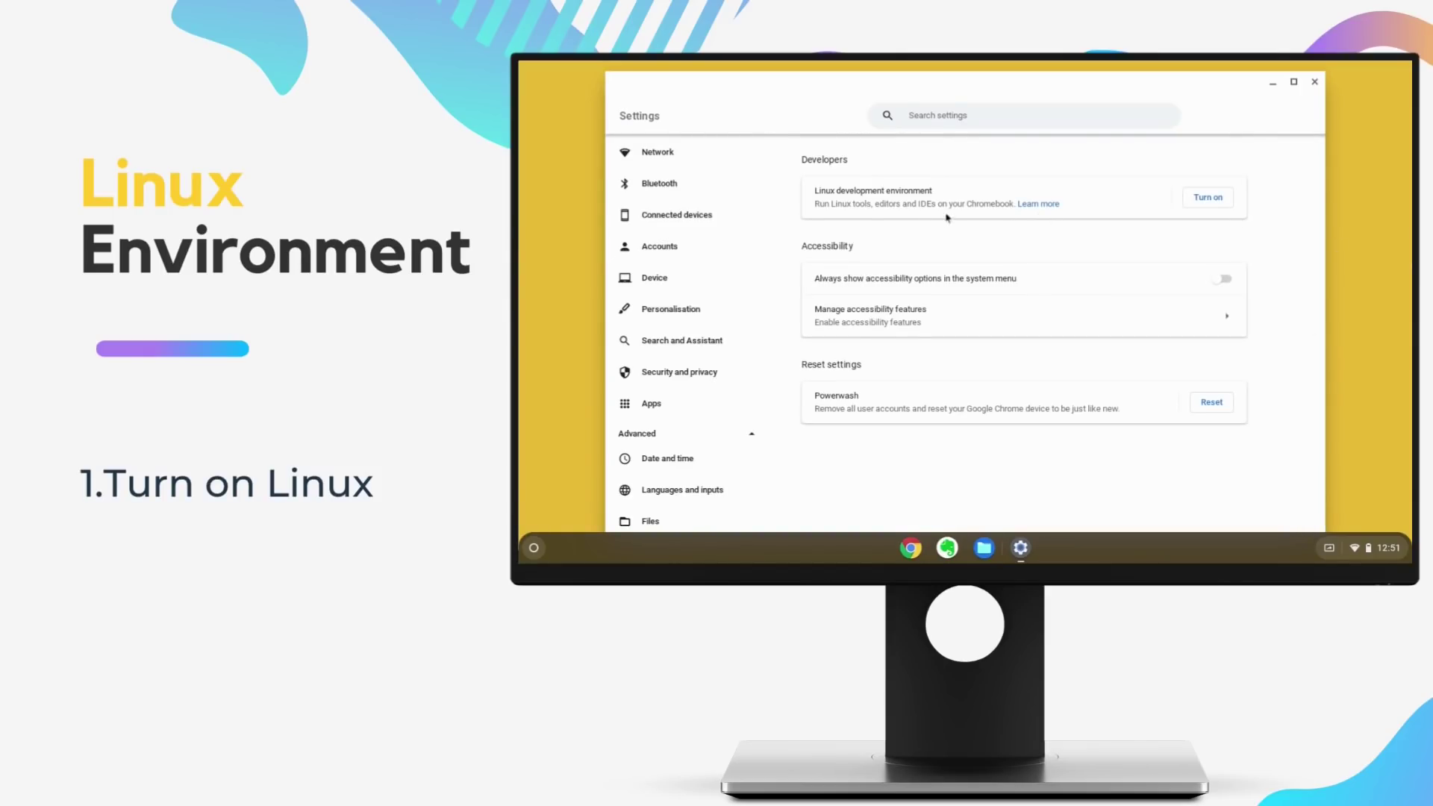
click(1198, 197)
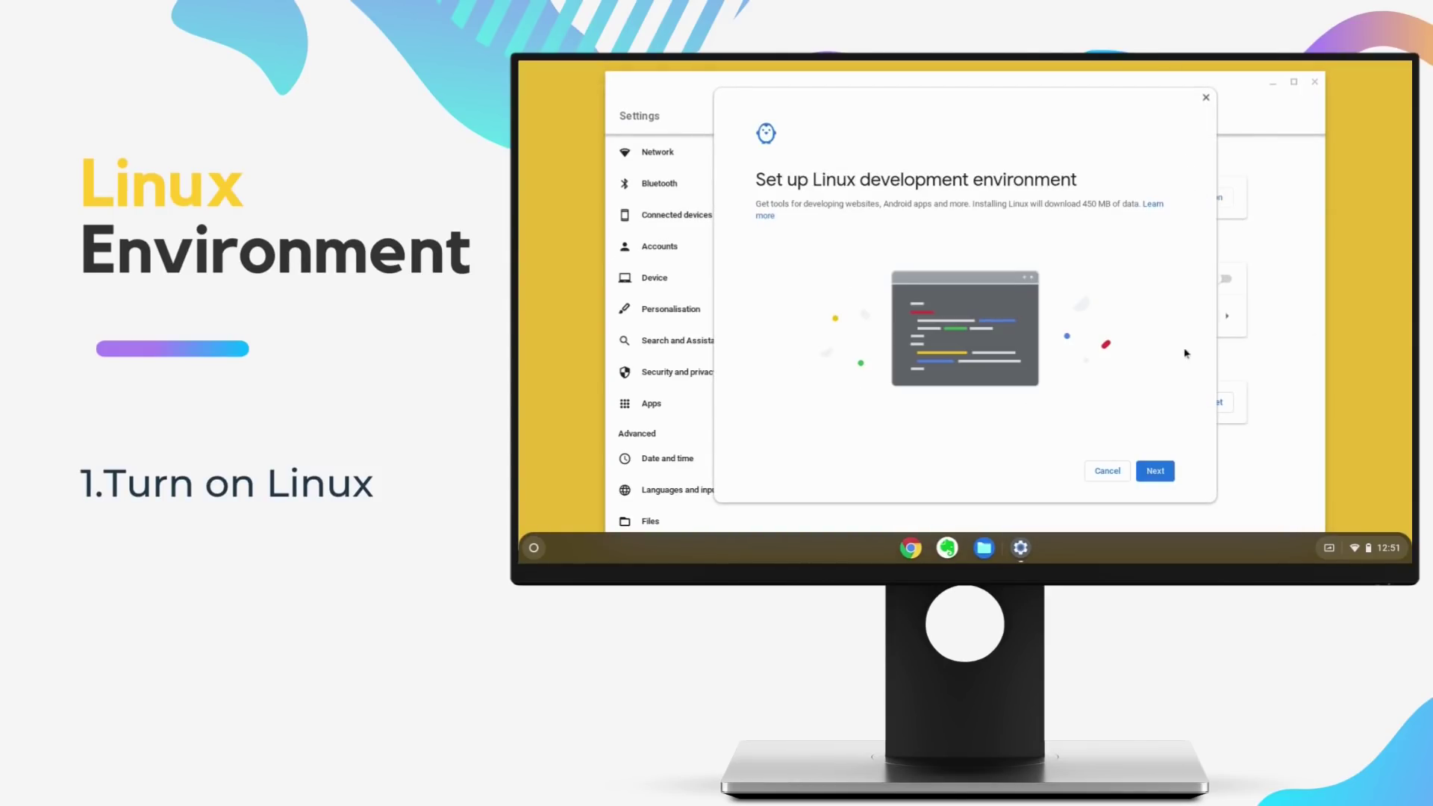
click(1157, 471)
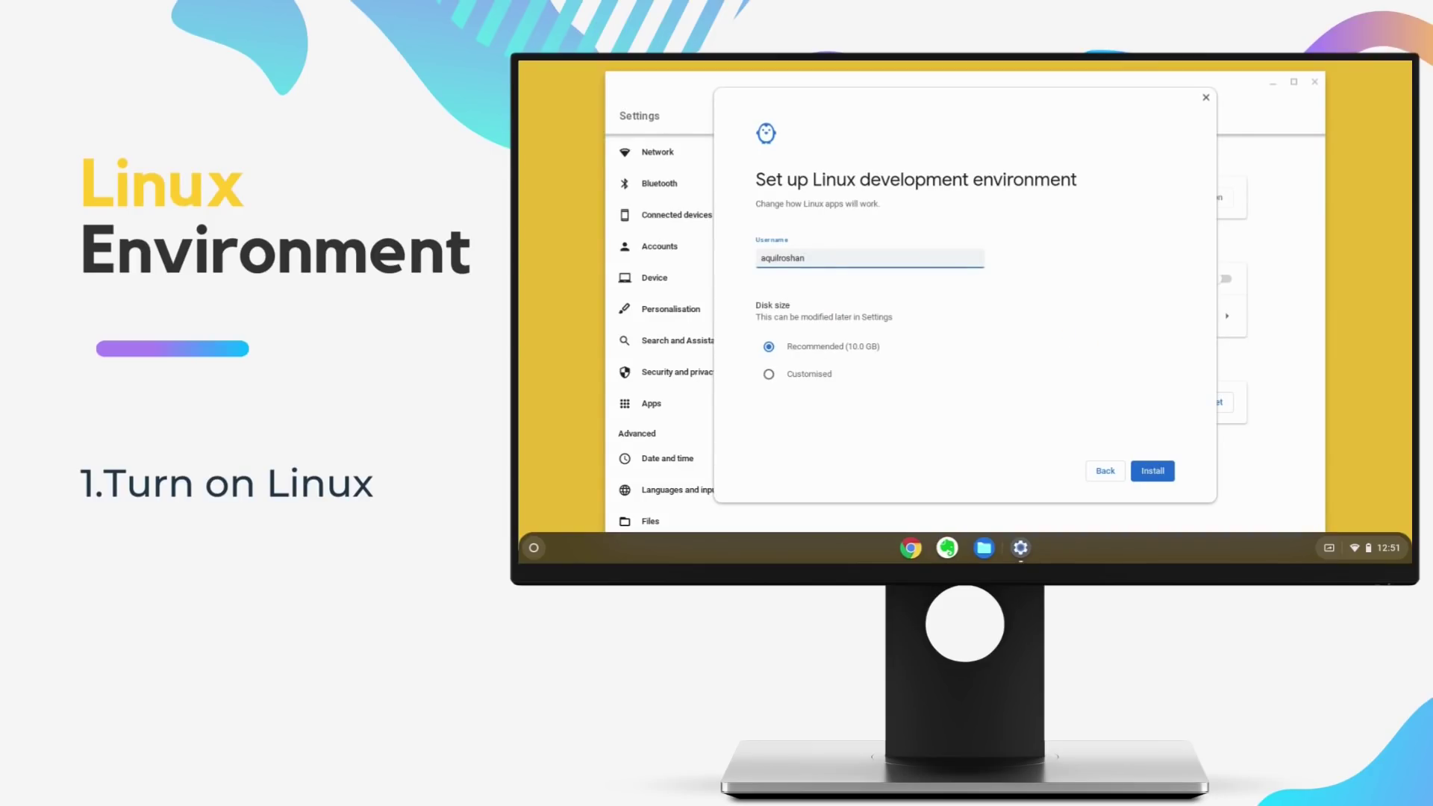
click(1154, 472)
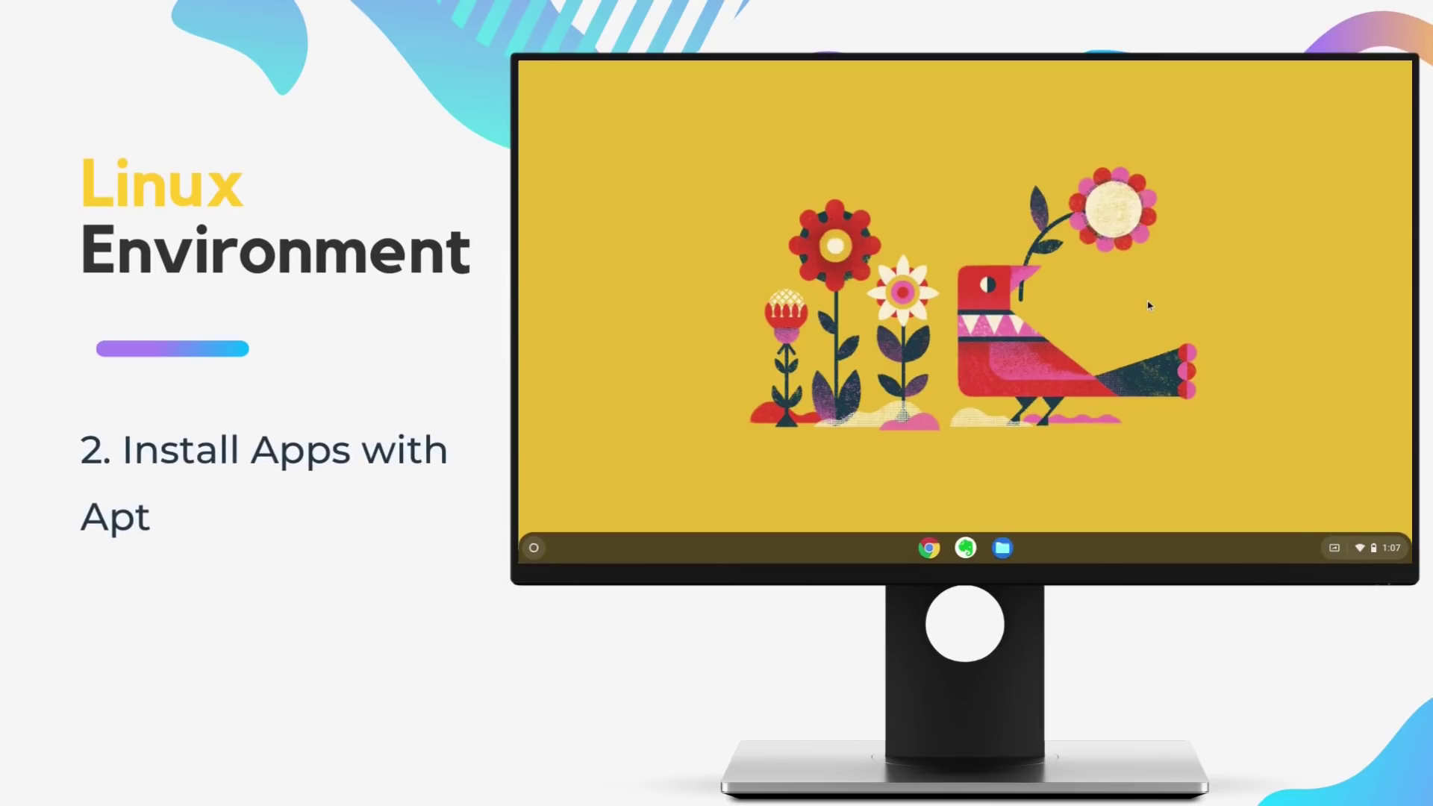
Step: Launch the Linux Terminal from the launcher's Linux apps folder
key(super)
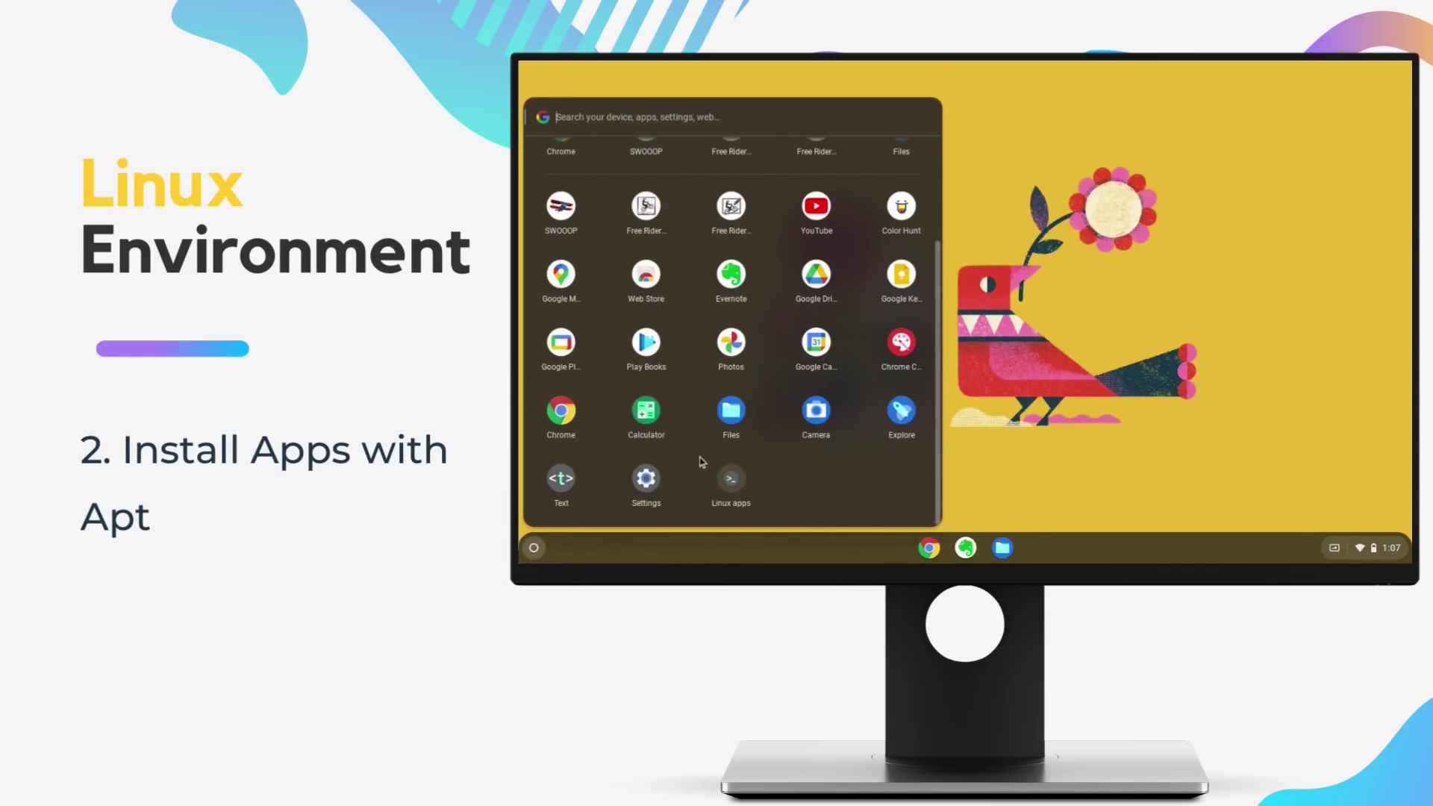
click(737, 486)
click(705, 438)
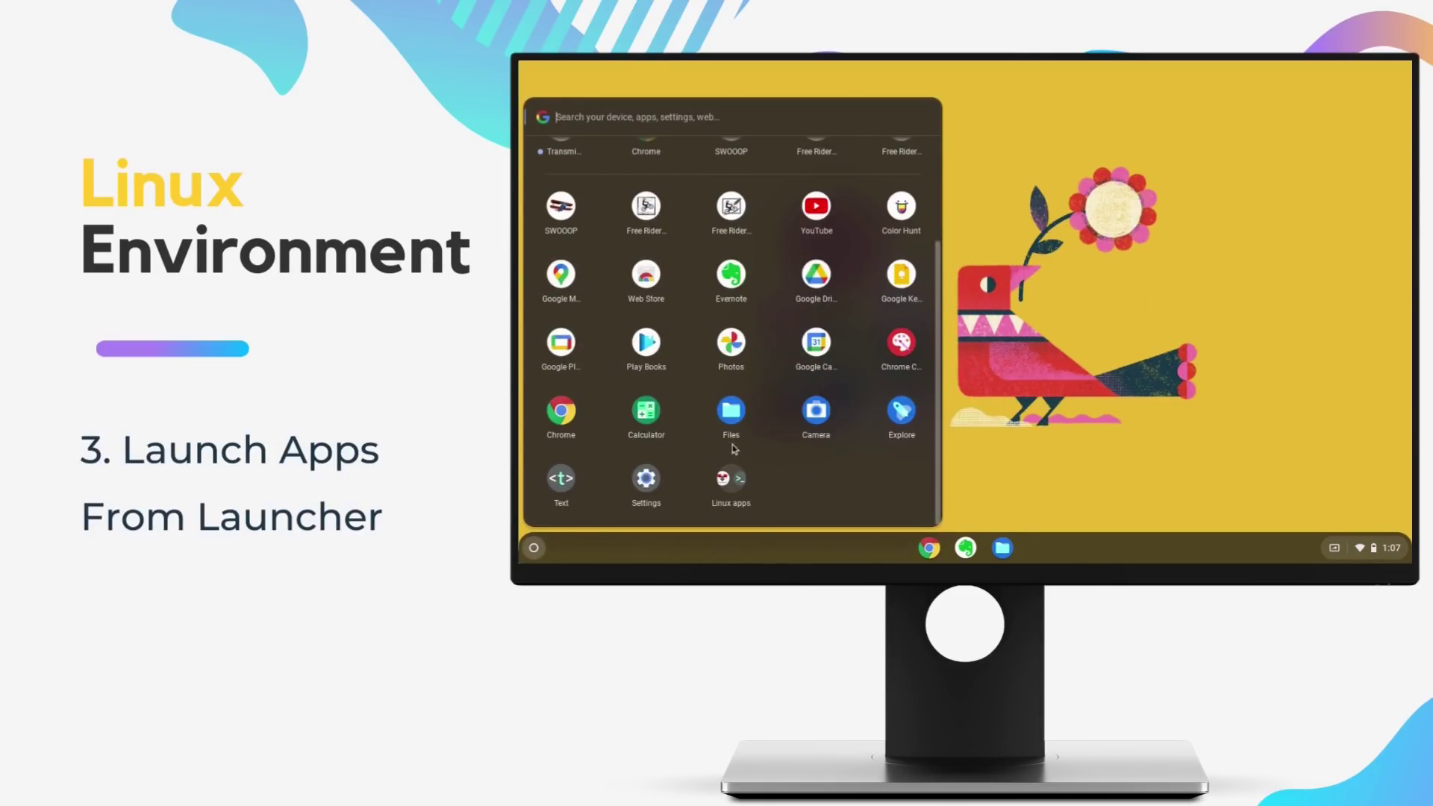
Step: Launch Transmission from the Linux apps folder and browse its File and Edit menus
click(735, 489)
click(705, 437)
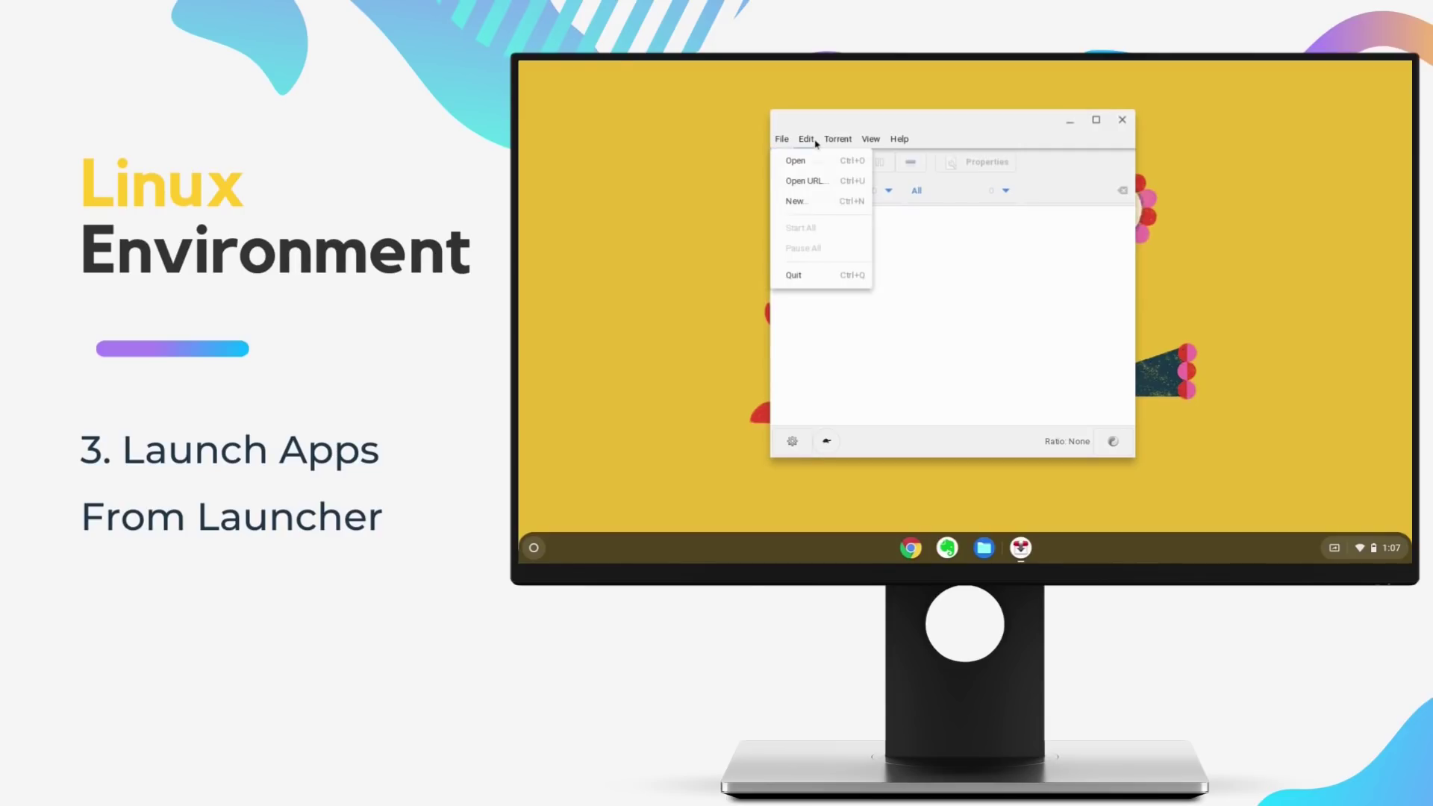
mouse_move(839, 144)
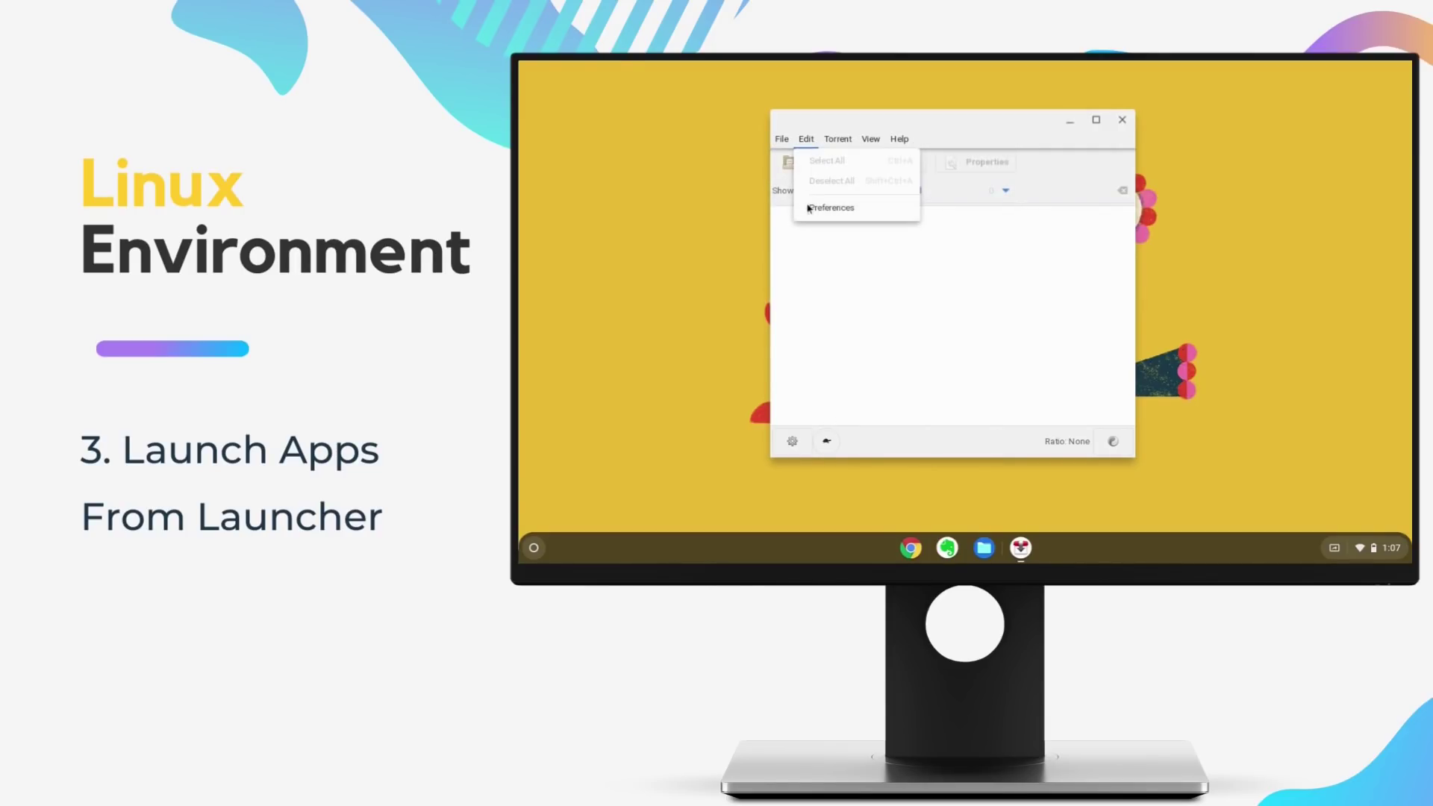
click(809, 211)
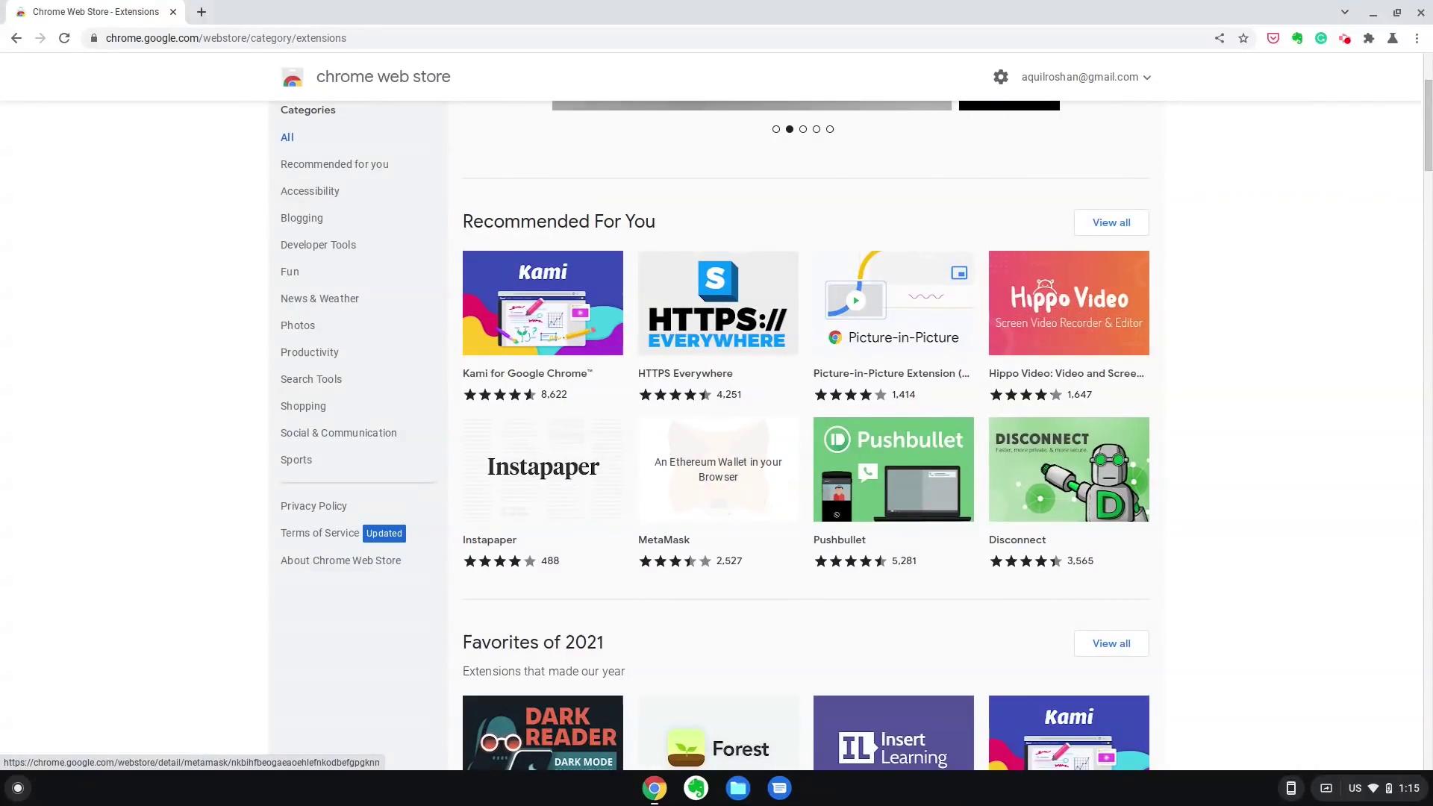
Step: Scroll through the extension collection rows, then switch the store to the Themes category
scroll(1241, 493, down, 1)
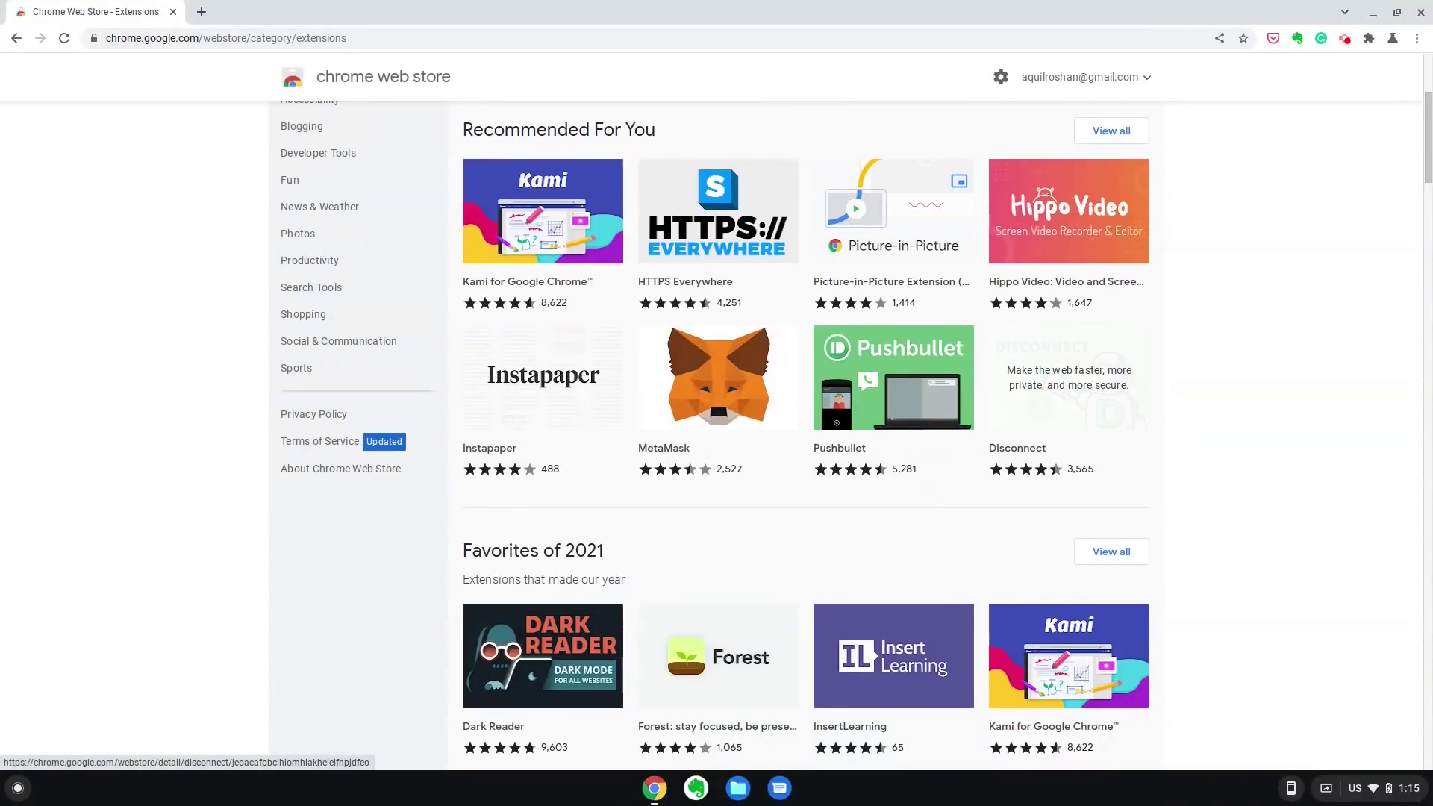
scroll(1227, 518, down, 4)
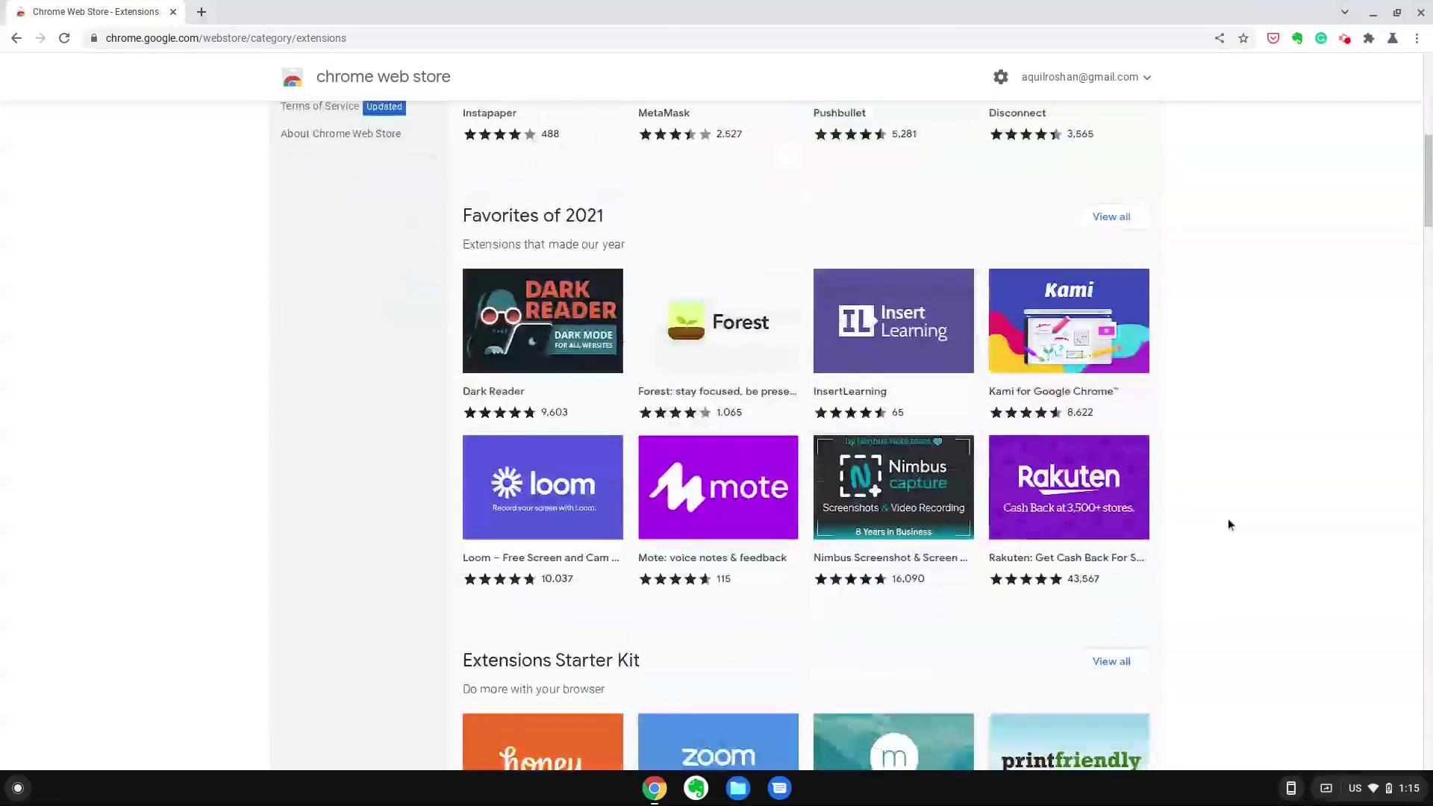
scroll(1228, 520, down, 2)
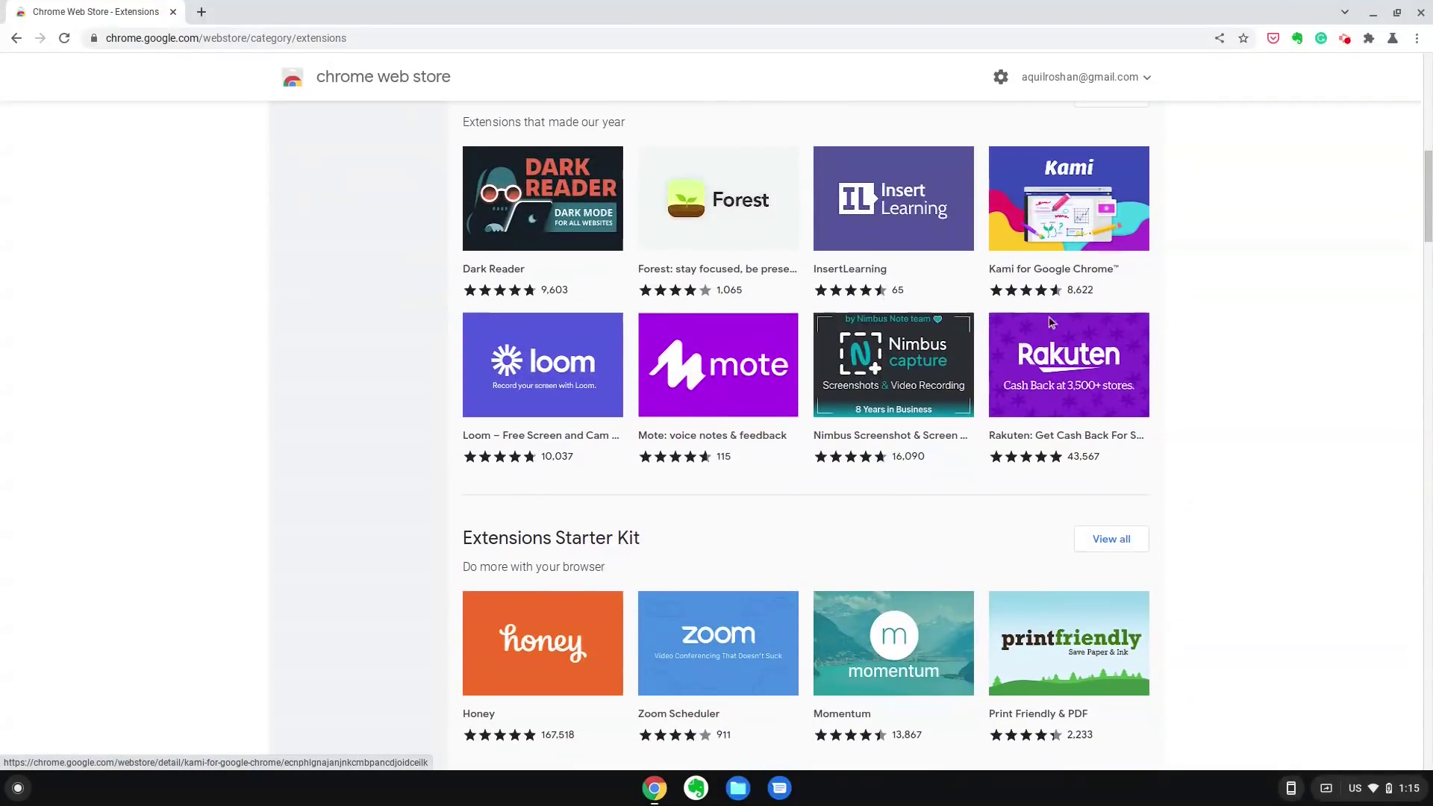
scroll(504, 504, down, 2)
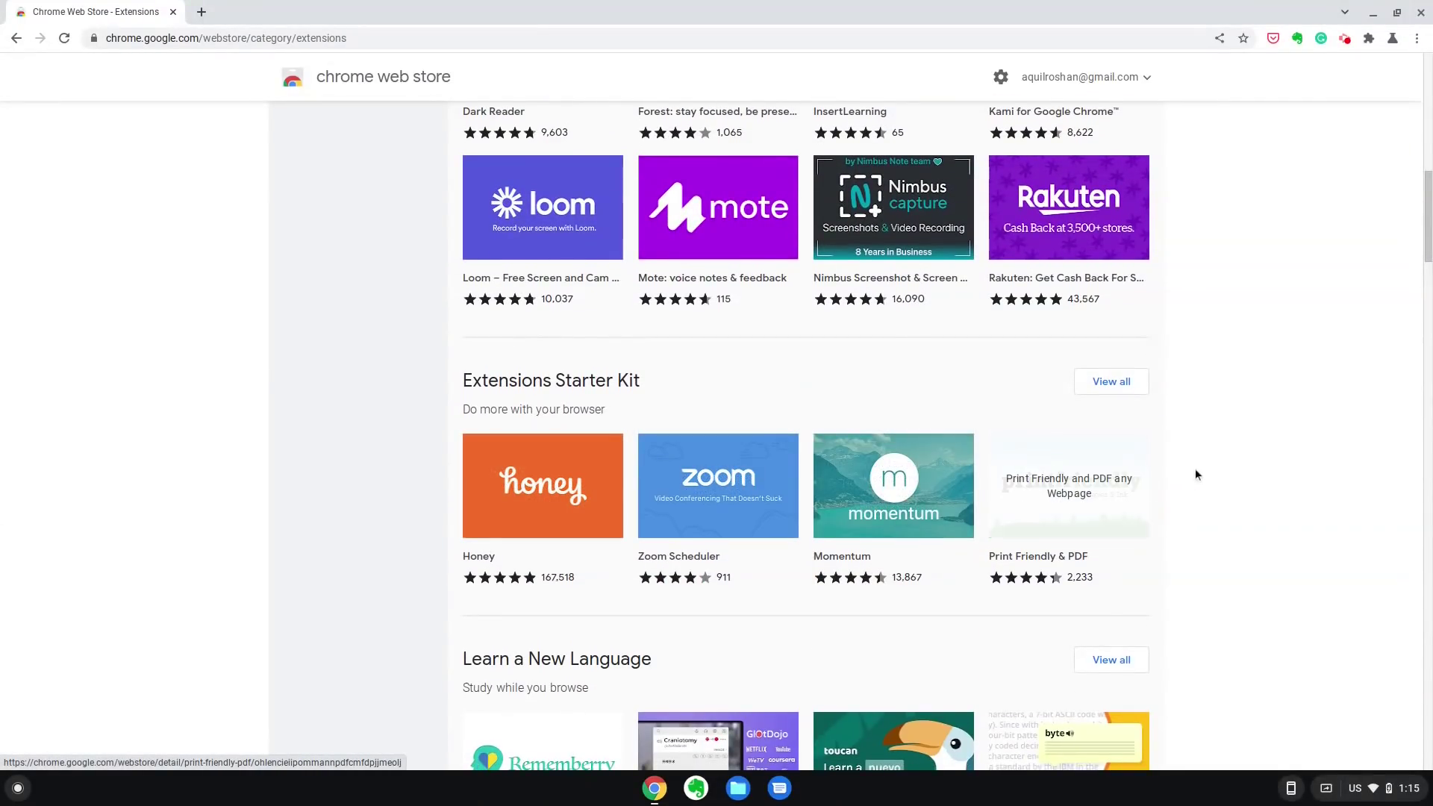
scroll(1199, 467, down, 4)
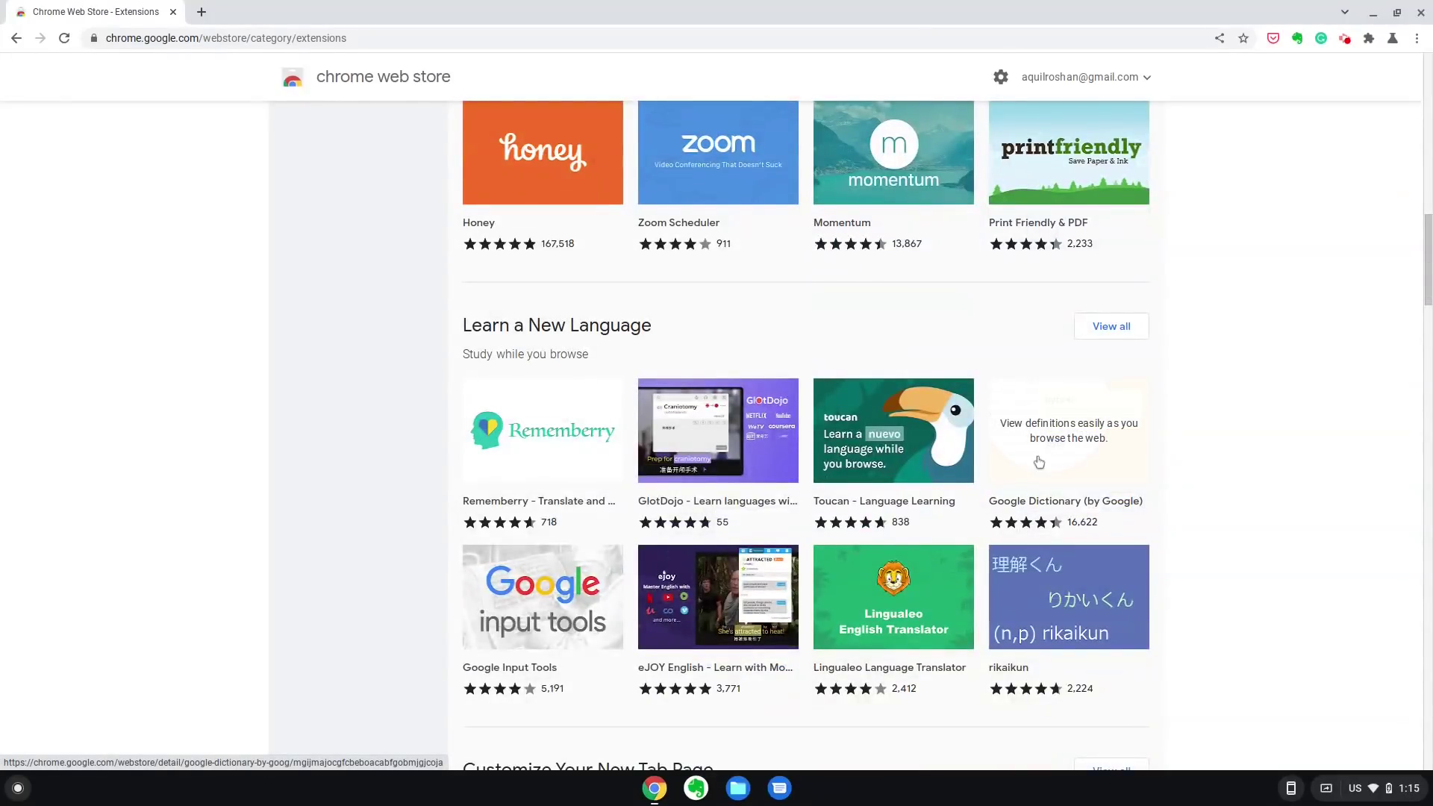
scroll(423, 523, down, 8)
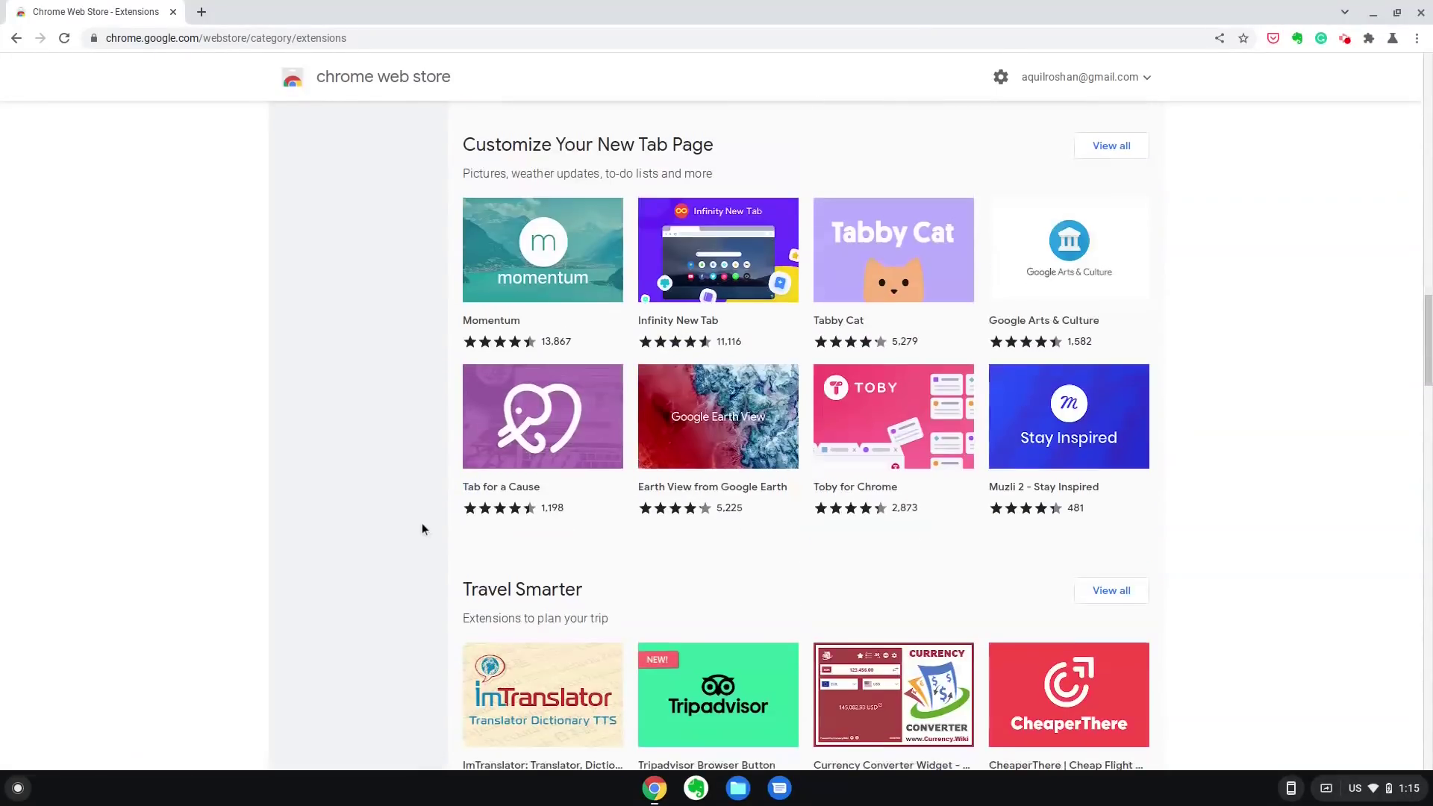
scroll(423, 523, up, 15)
click(321, 209)
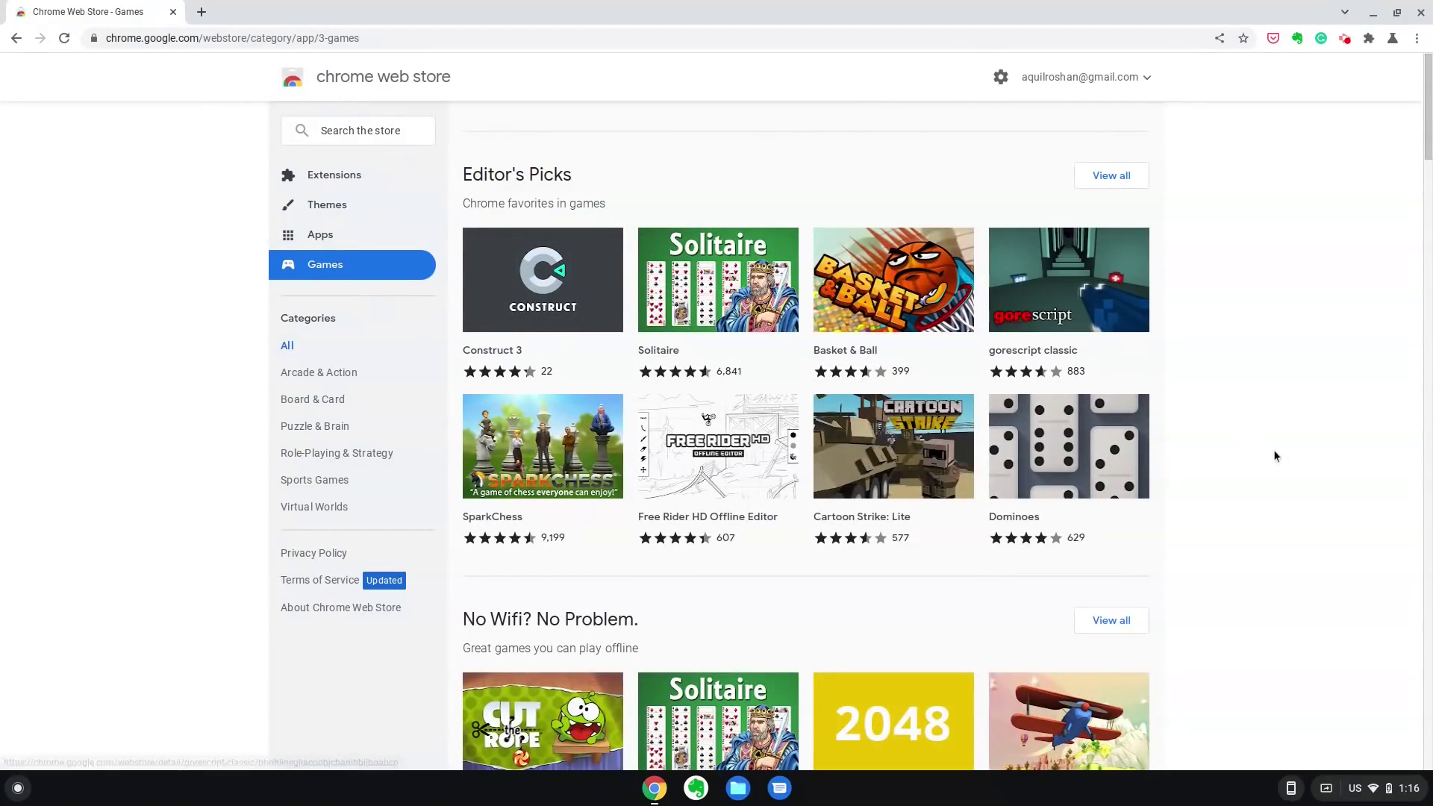
Step: Install Free Rider HD Offline Editor from the Games listing, then search 'free' in the launcher
click(730, 477)
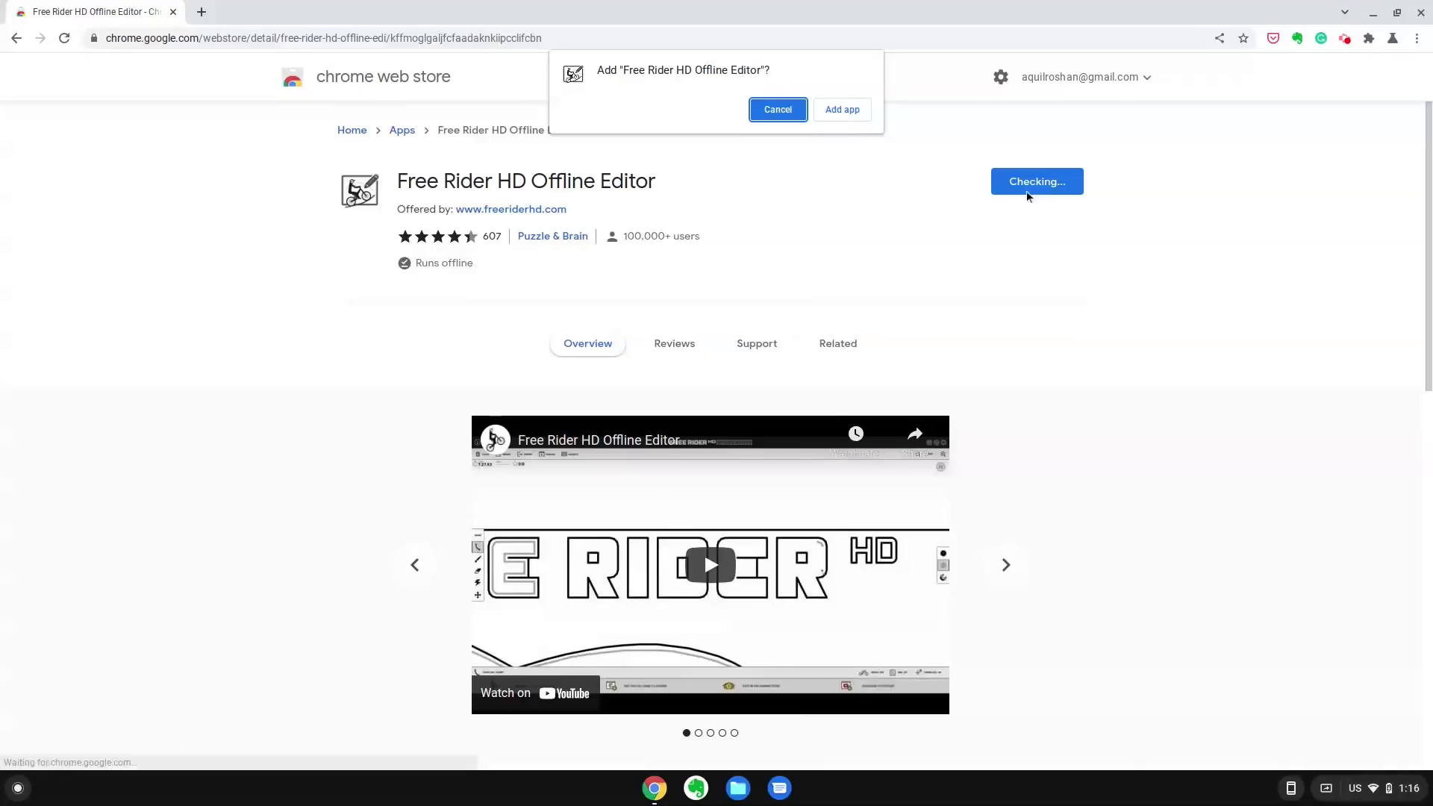
click(853, 113)
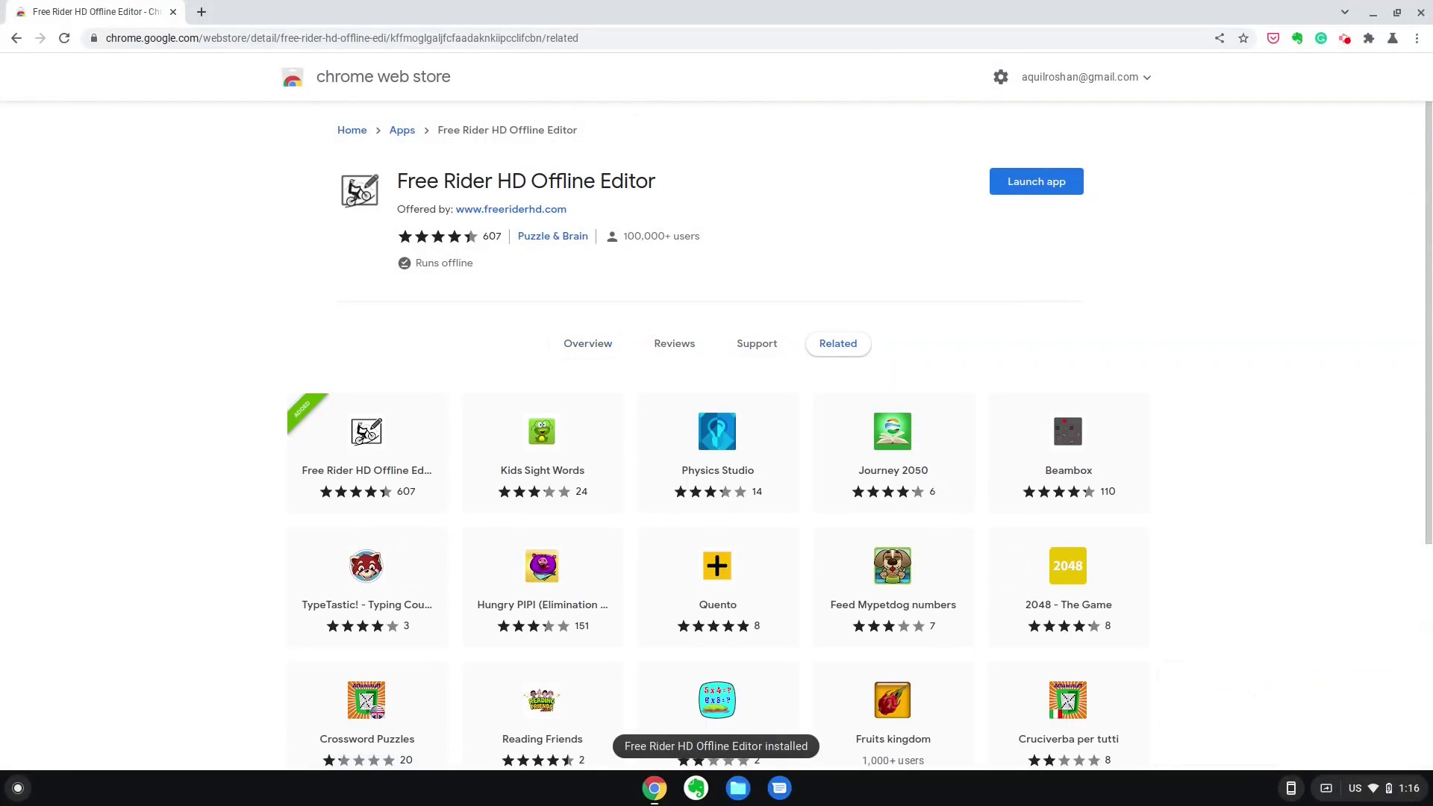
key(super)
text(free)
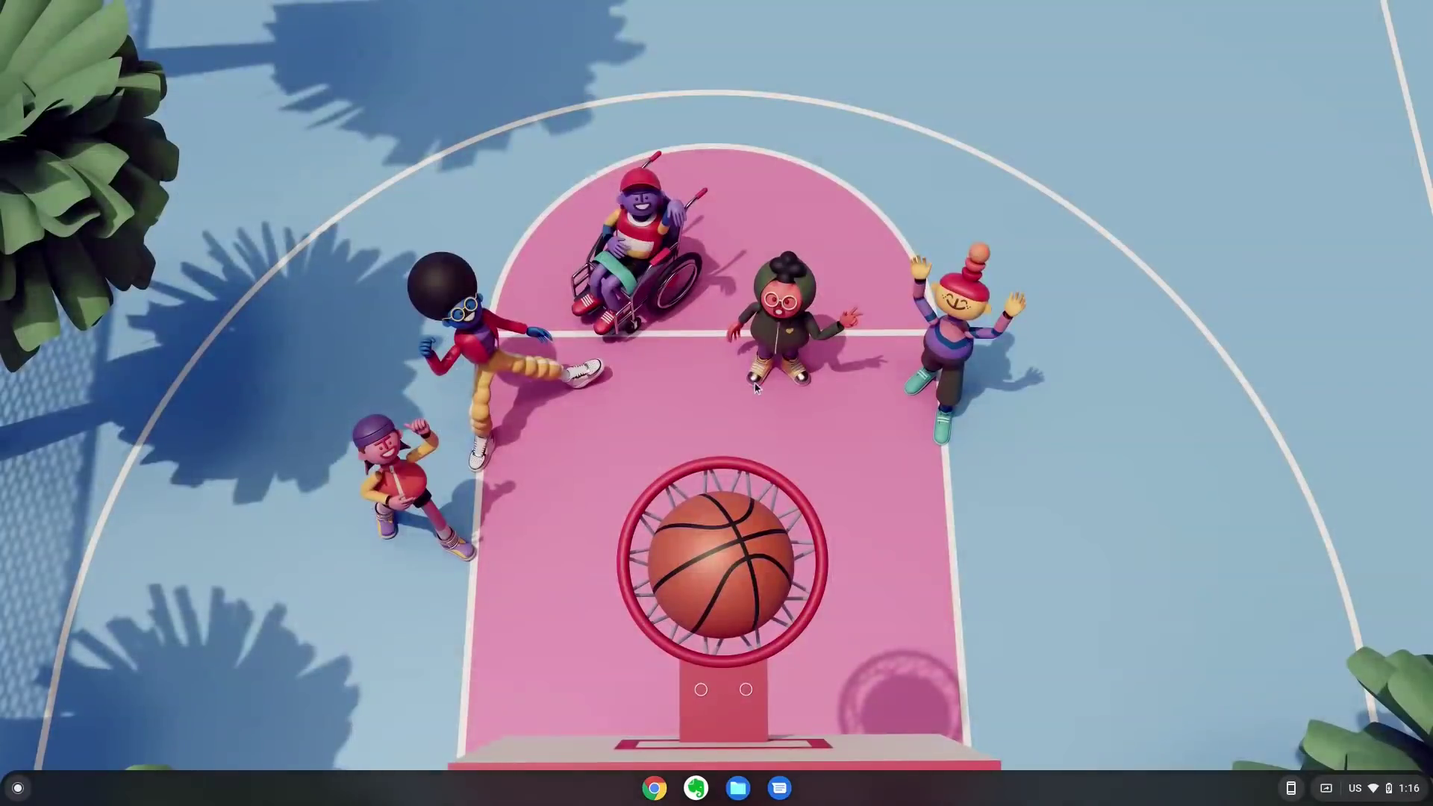
Step: Open the store's Games category and scroll through its sections
click(327, 266)
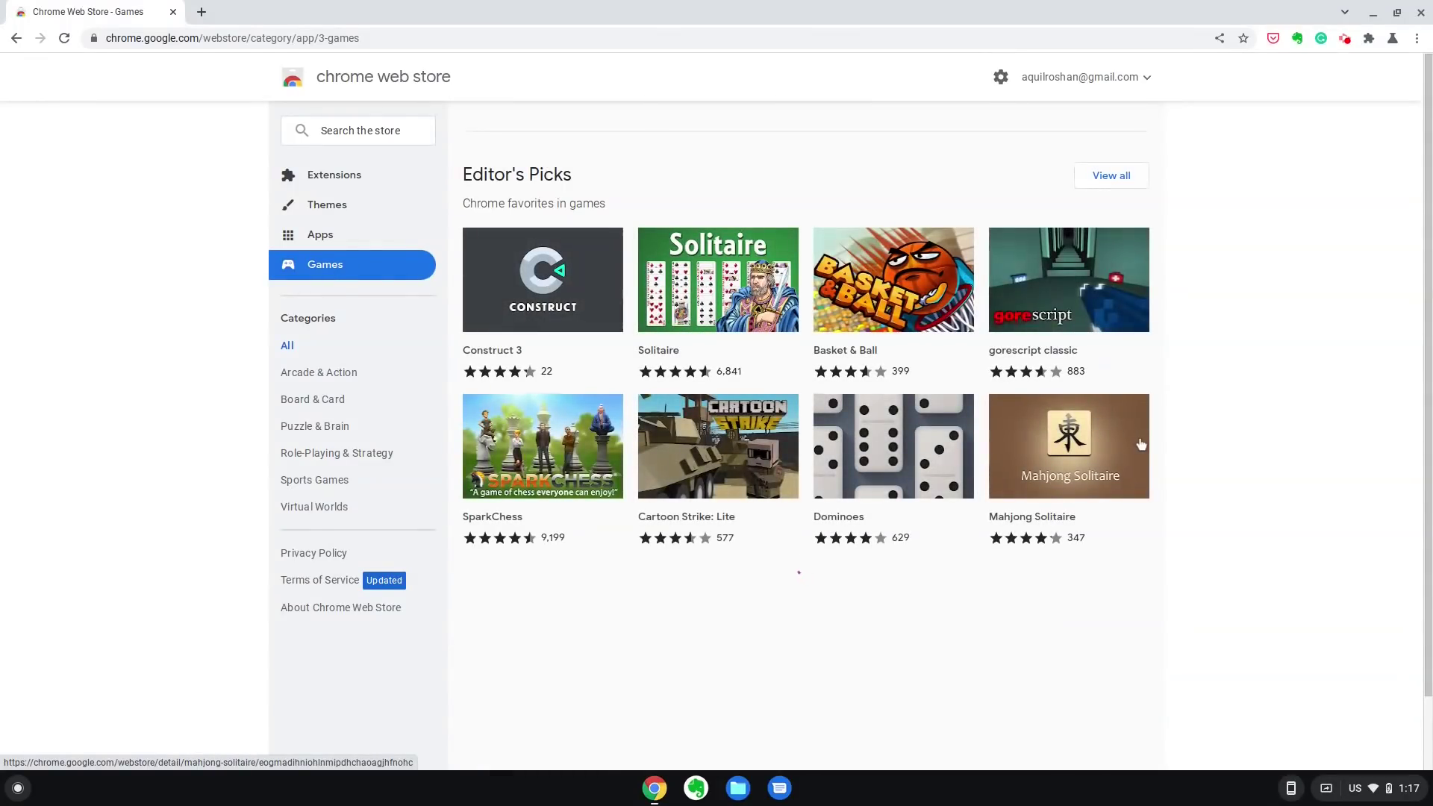
scroll(1258, 496, down, 3)
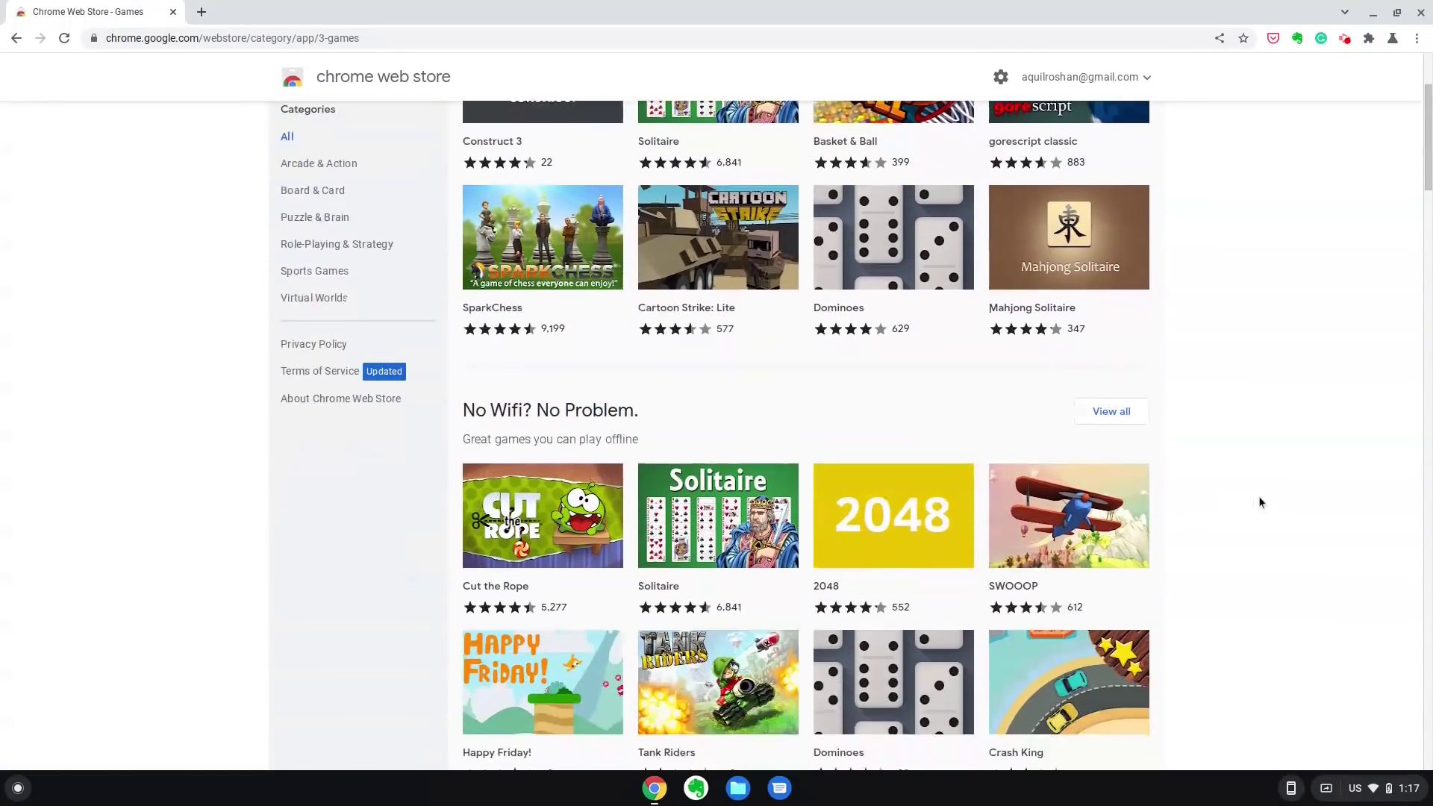
scroll(1081, 598, down, 6)
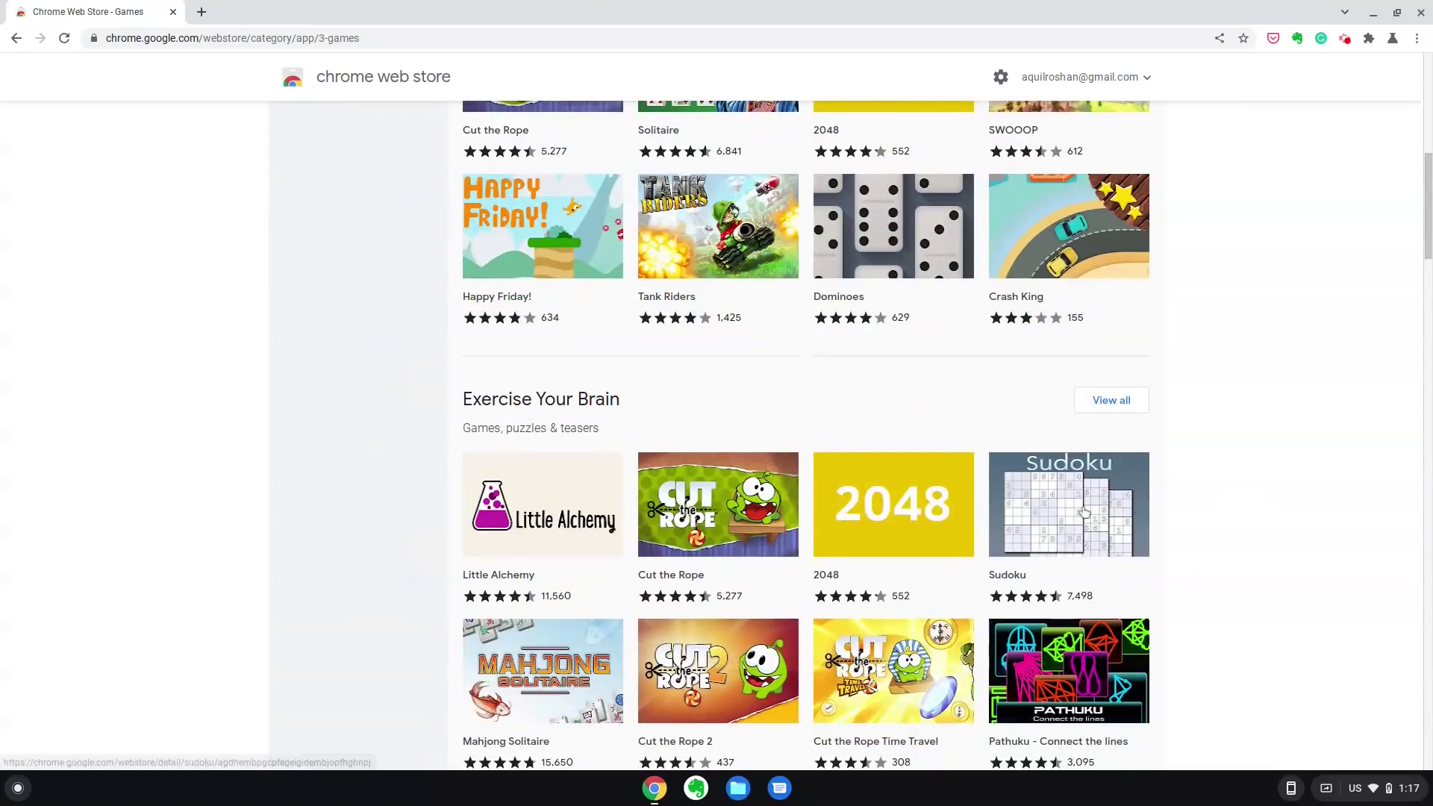
scroll(942, 566, down, 10)
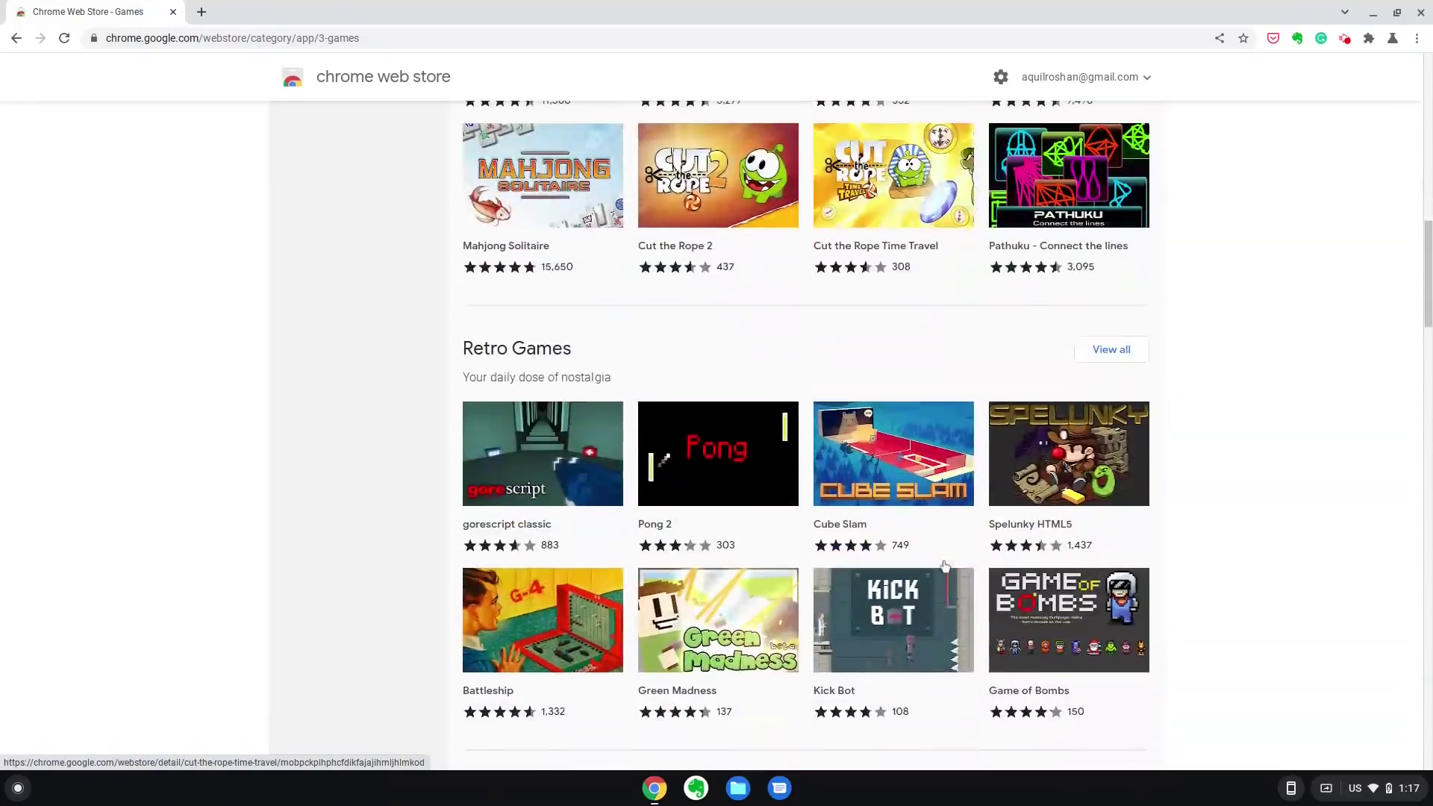
scroll(846, 554, down, 3)
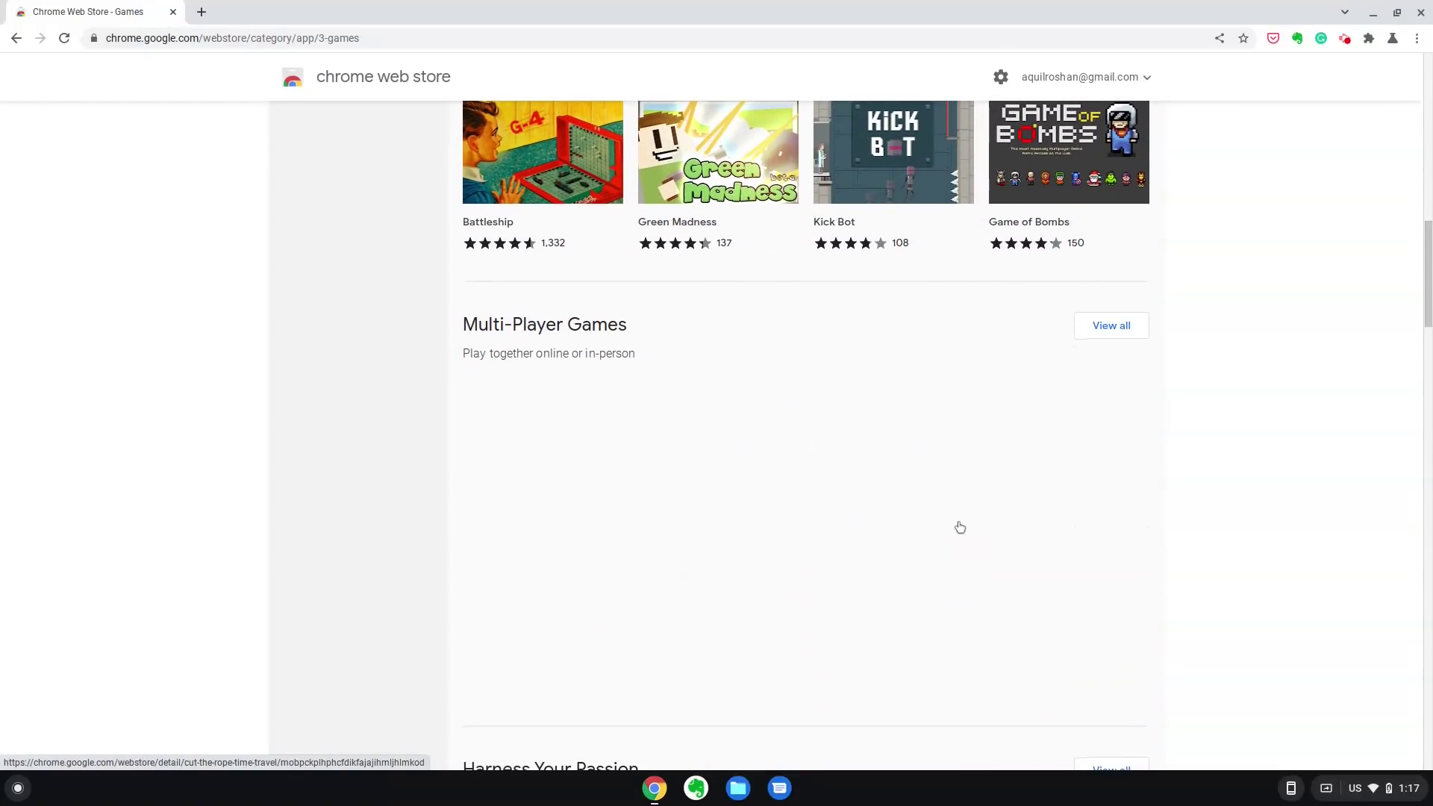
scroll(960, 528, up, 20)
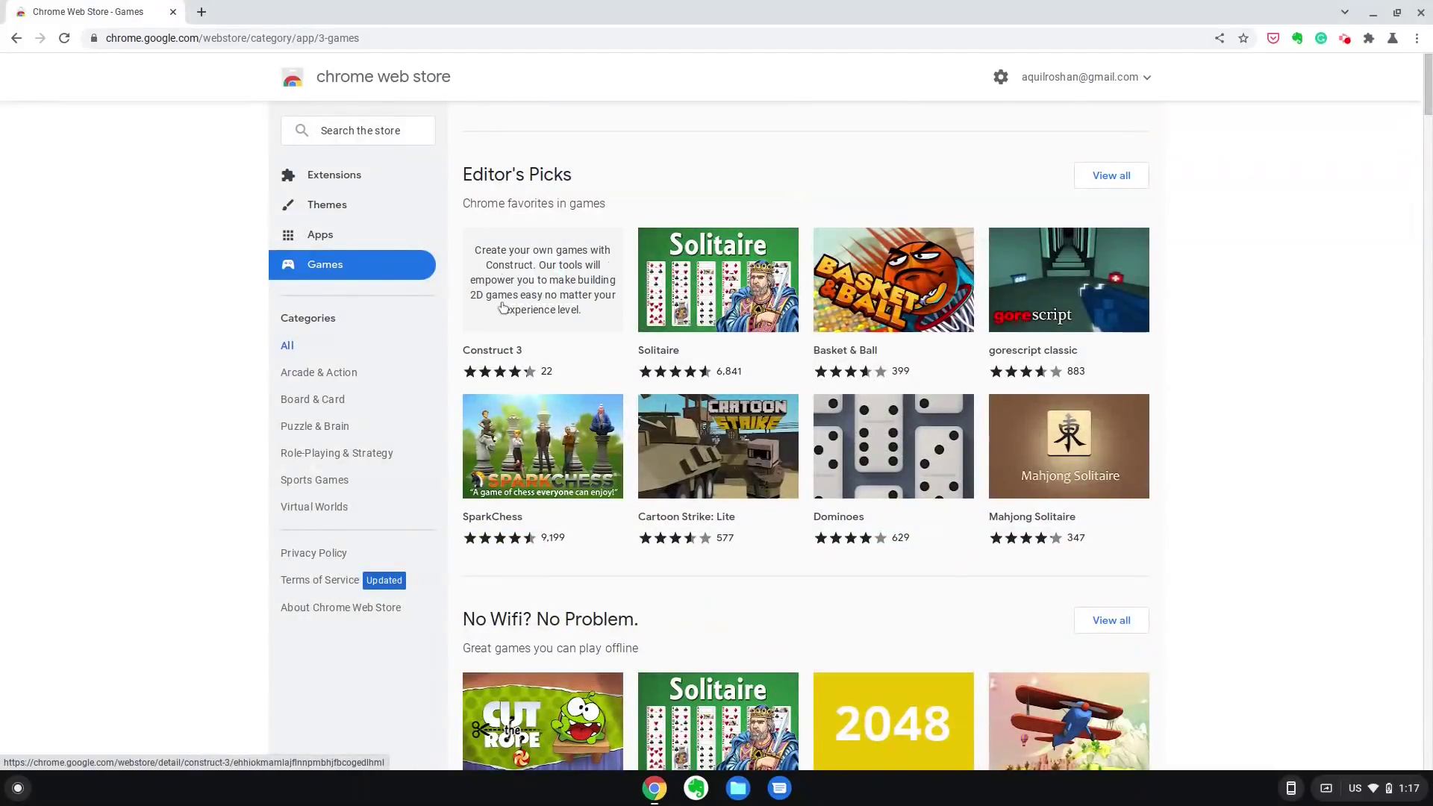
Step: Show all Editor's Picks games, scroll the grid, and raise the screen brightness
click(1131, 183)
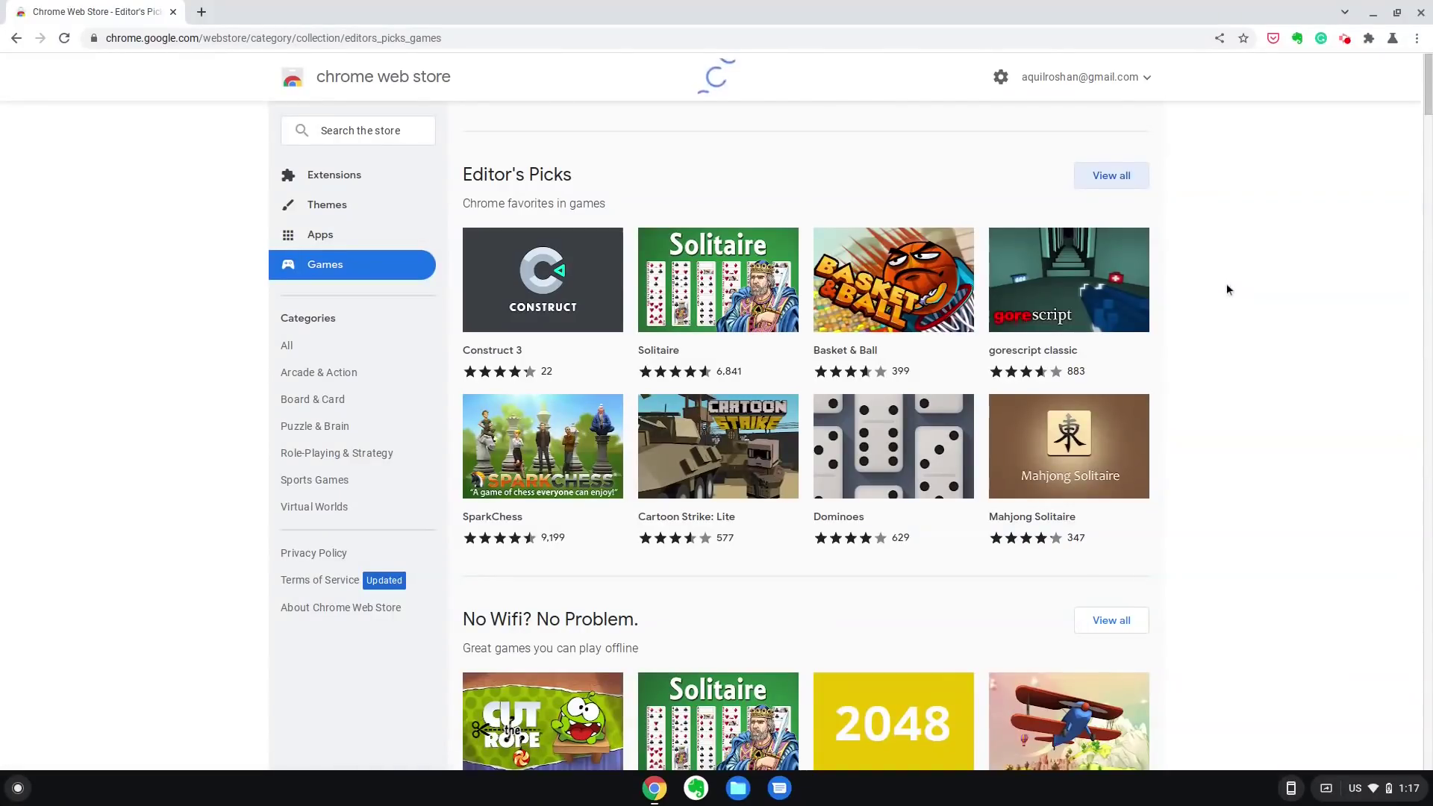
scroll(1194, 313, down, 7)
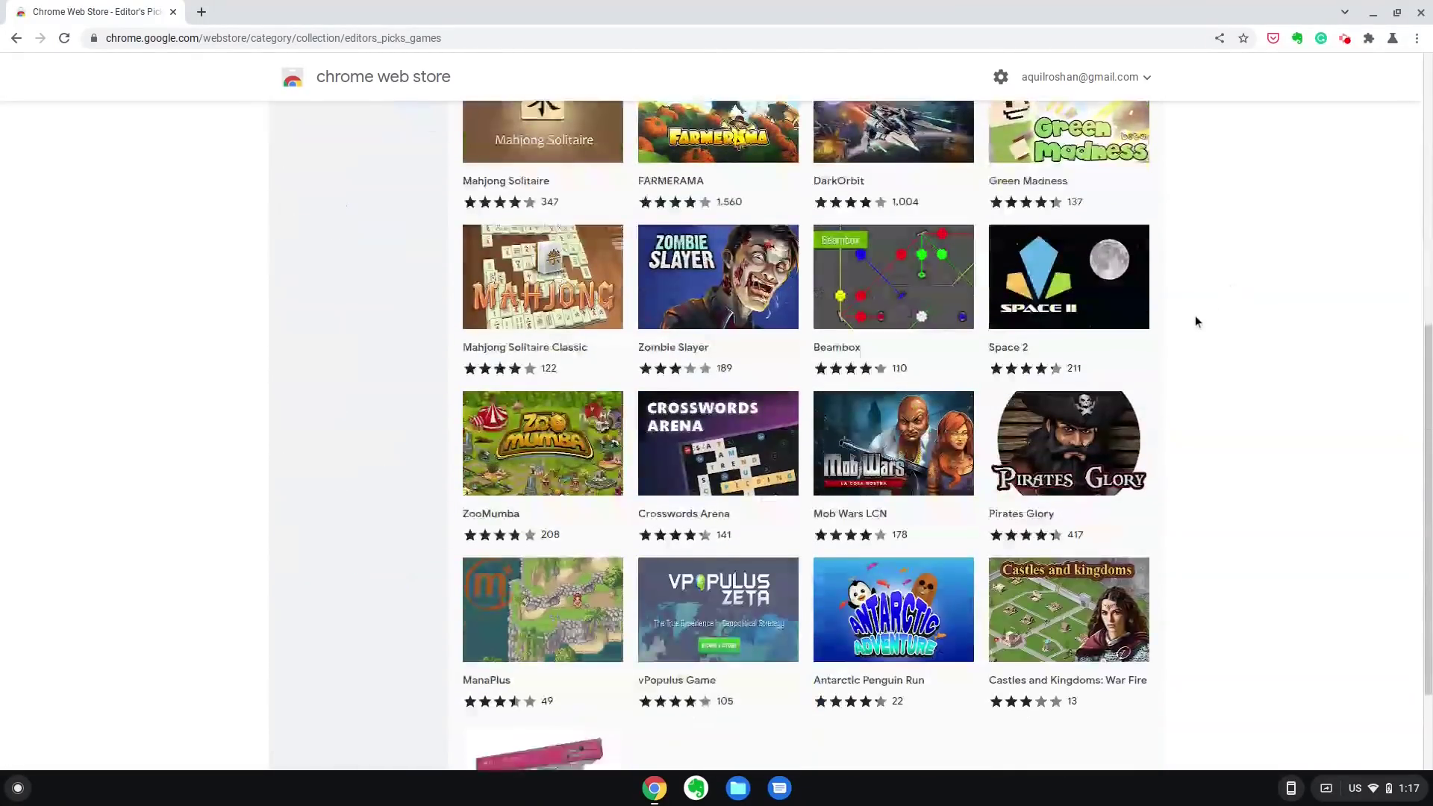
scroll(1196, 316, down, 2)
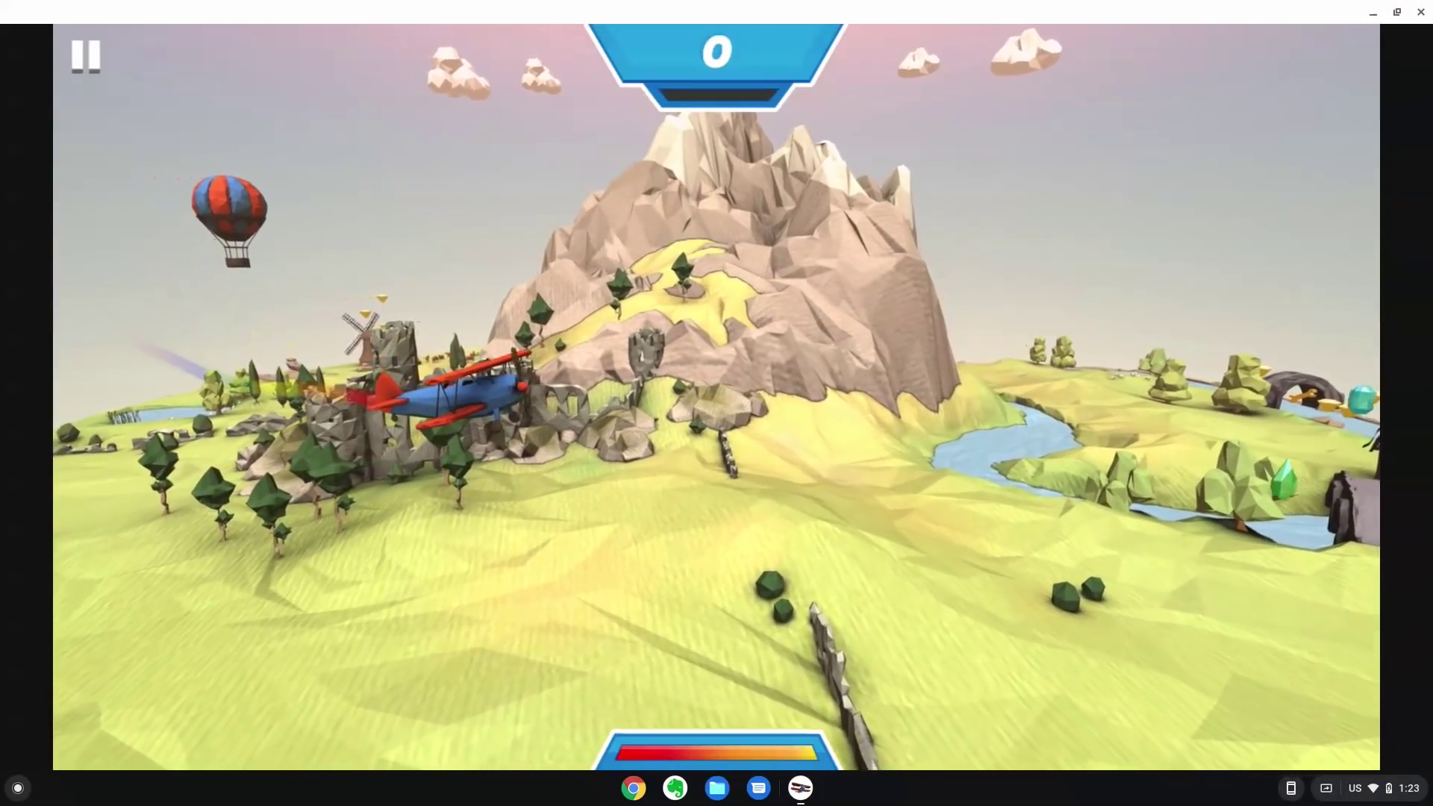
key(XF86MonBrightnessUp)
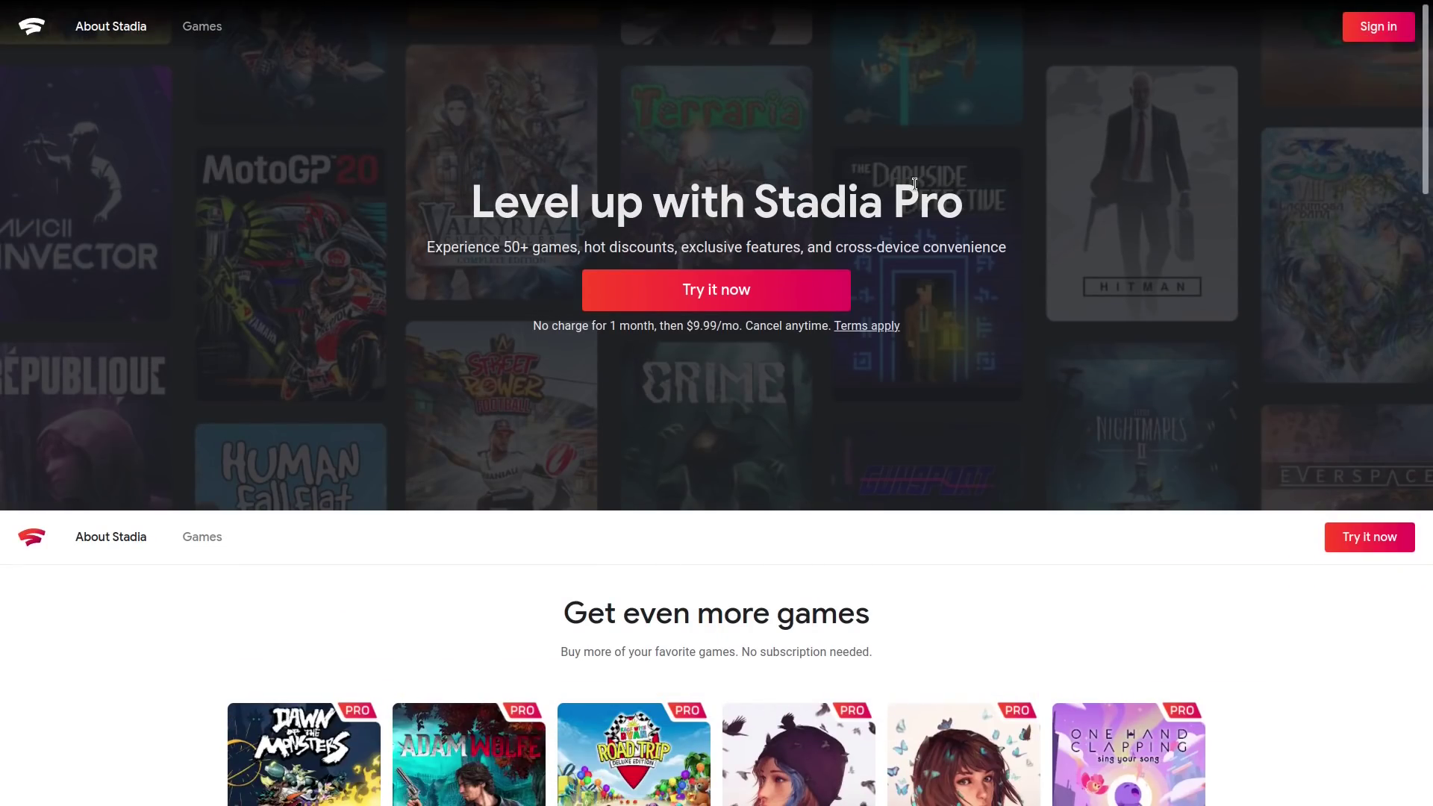
scroll(1078, 237, down, 6)
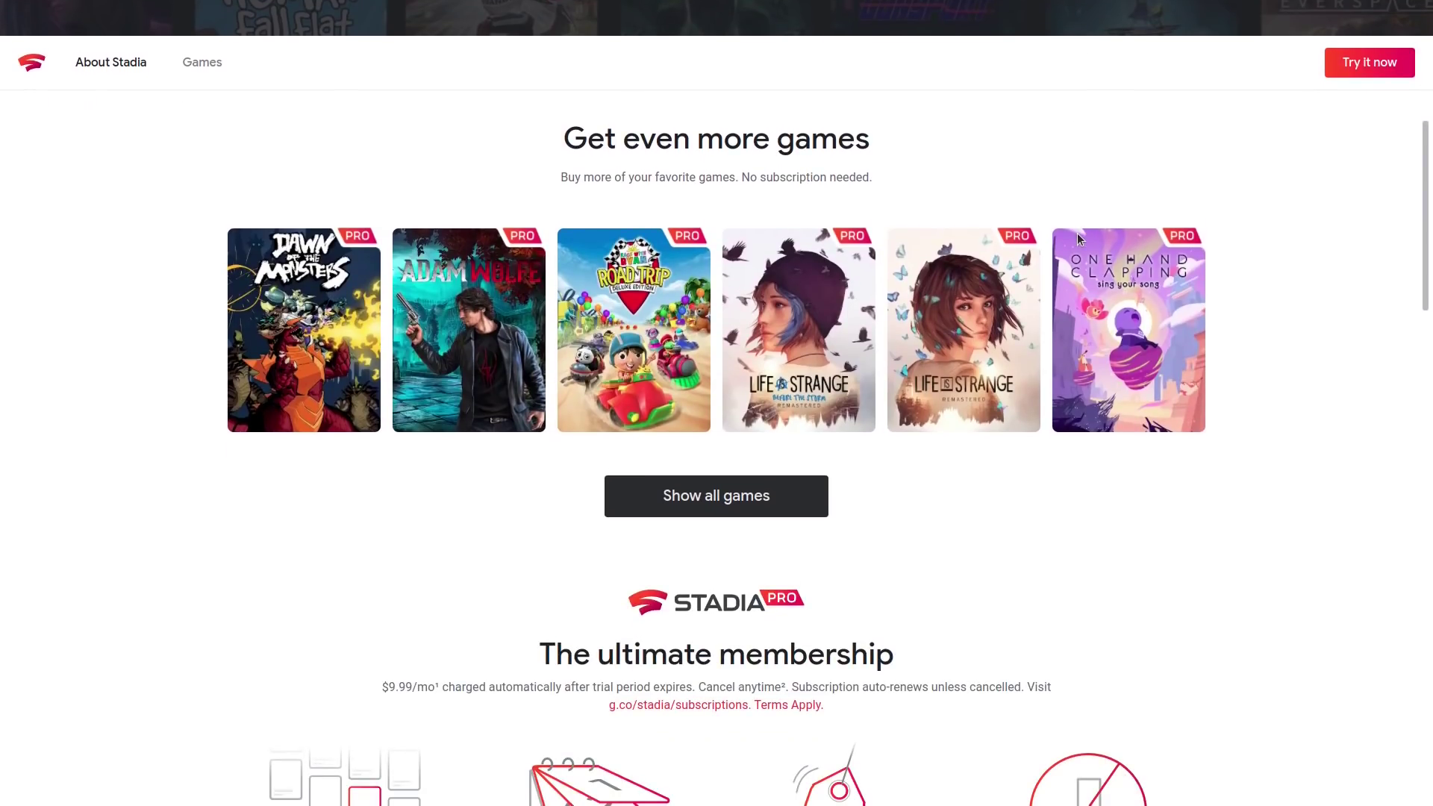
scroll(1312, 519, down, 7)
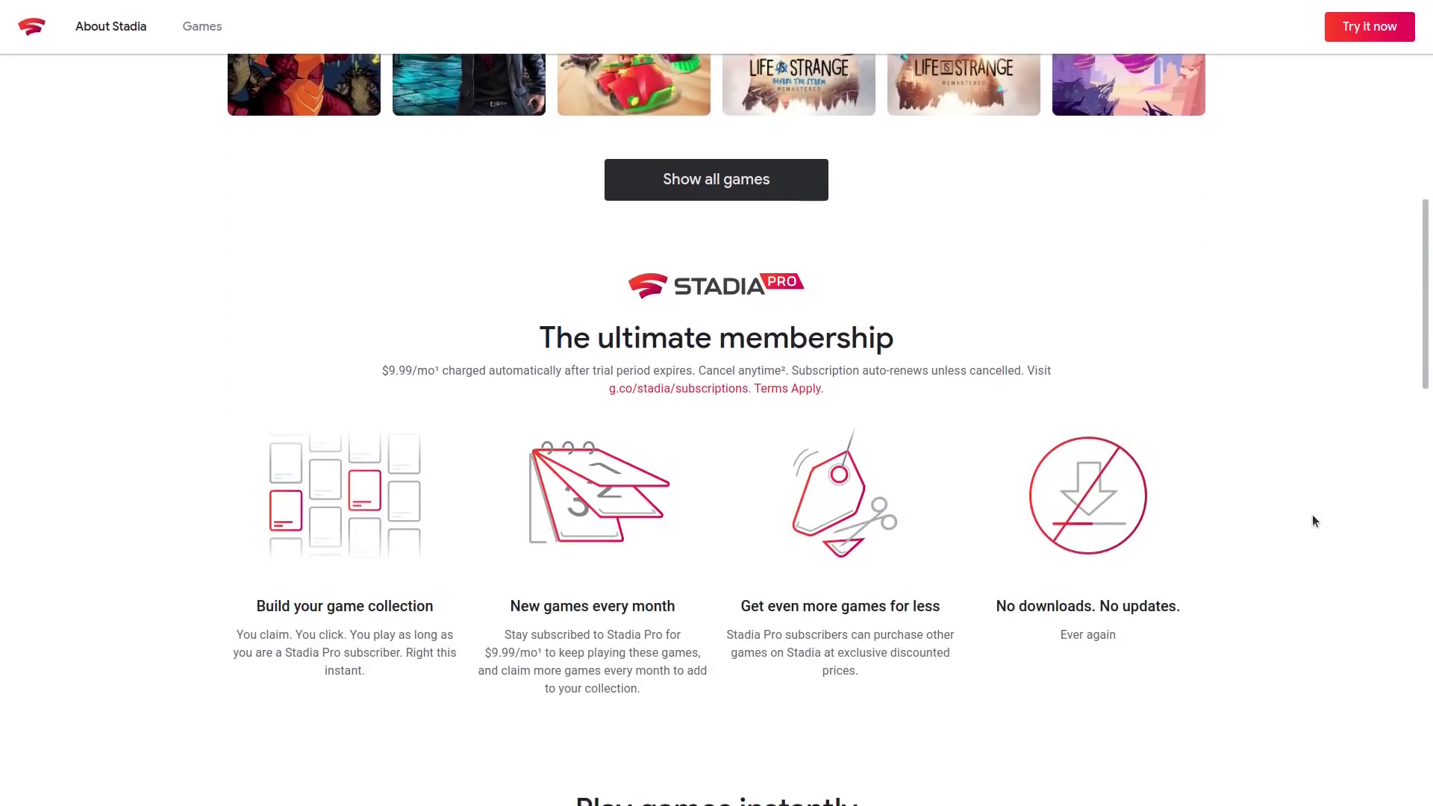
scroll(1314, 521, down, 6)
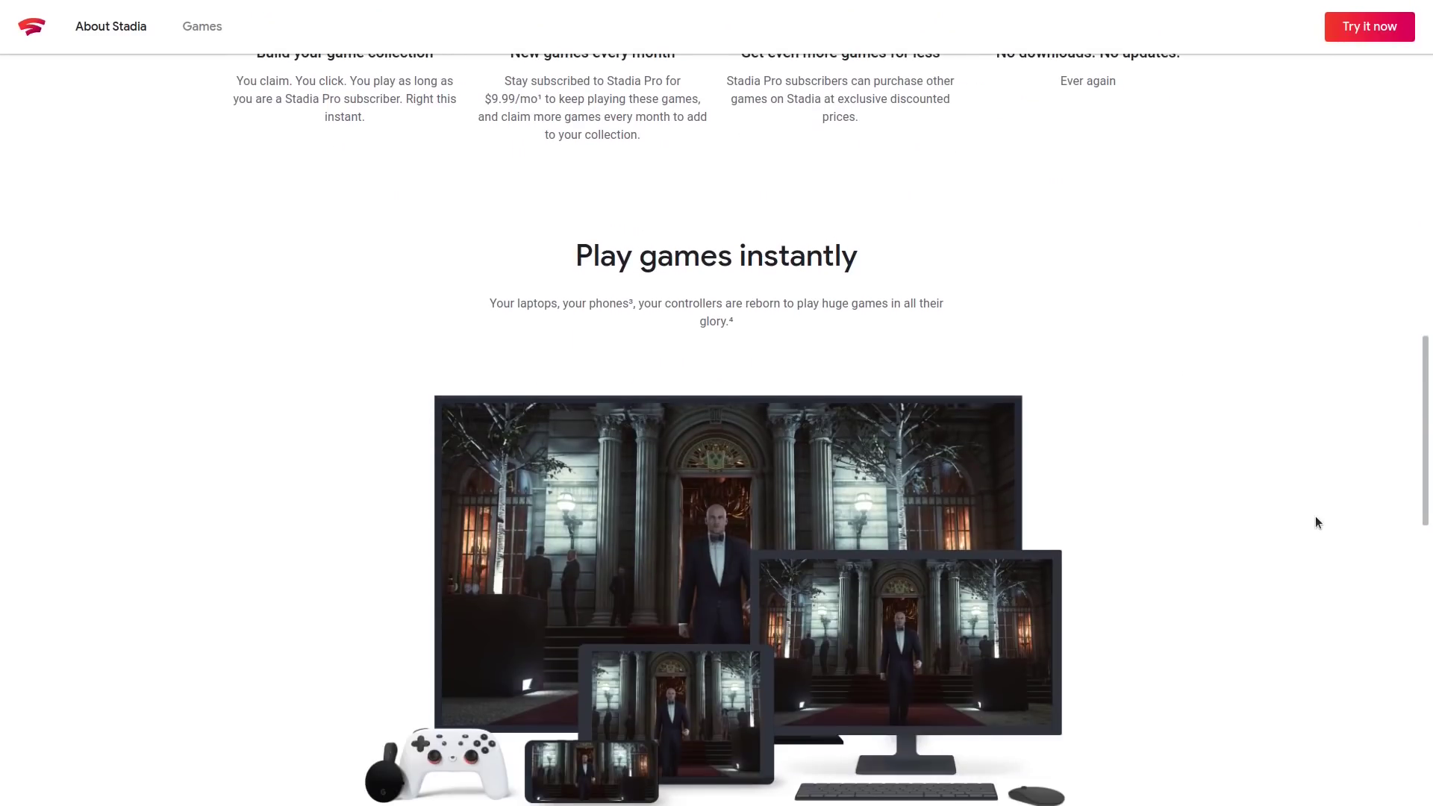
scroll(1393, 416, down, 11)
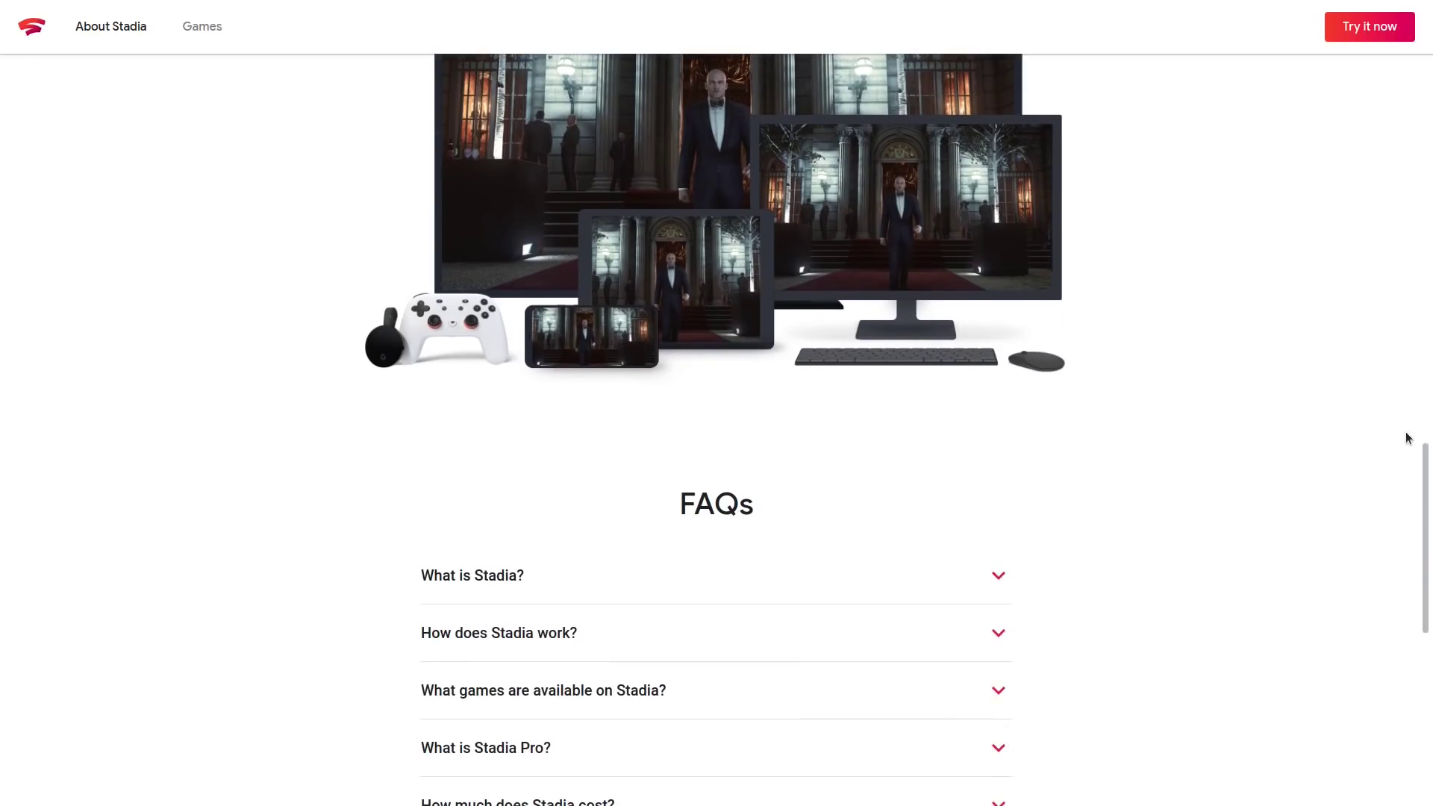
scroll(1411, 441, up, 8)
scroll(1413, 444, up, 20)
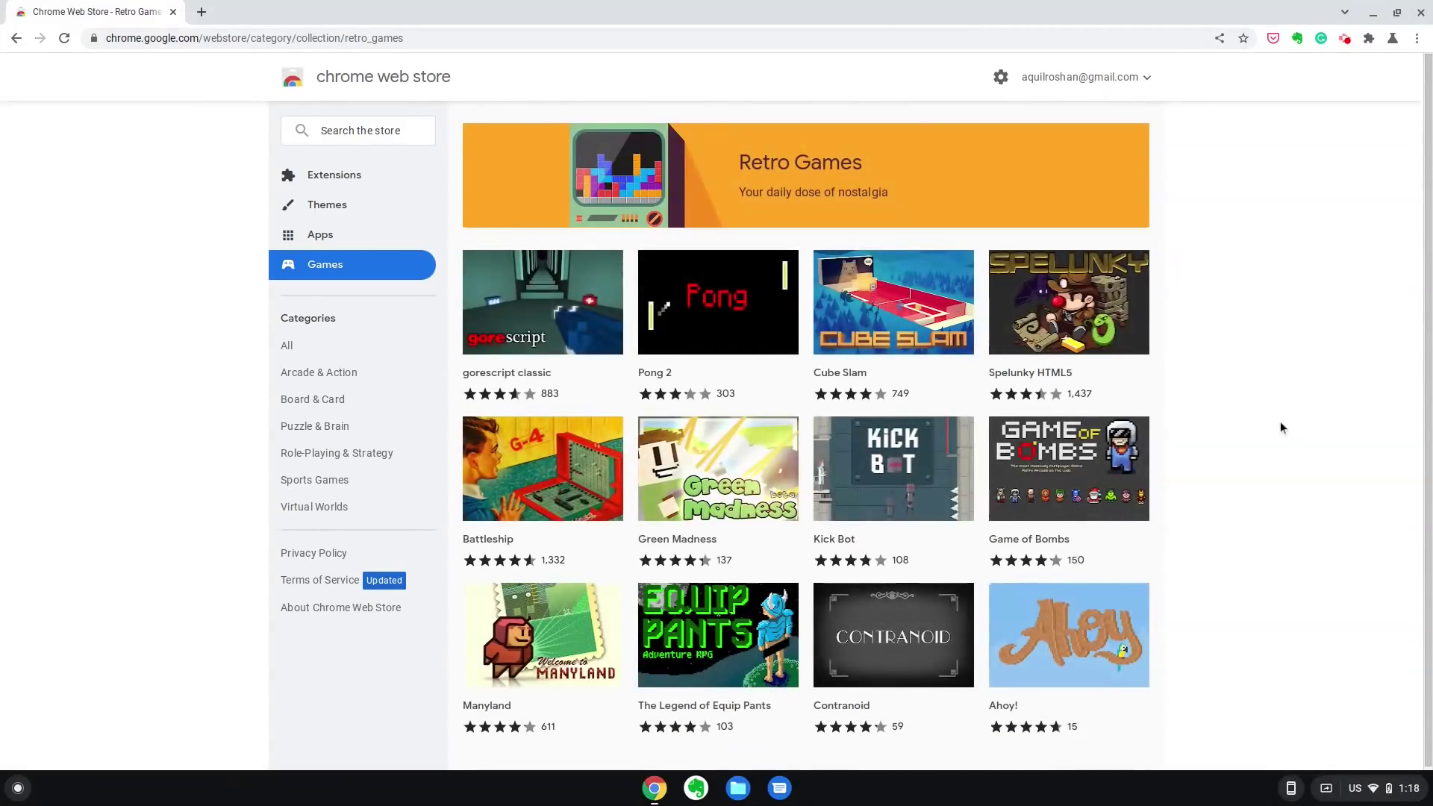
Step: Scroll the Retro Games collection and open the gorescript classic listing
scroll(890, 526, down, 1)
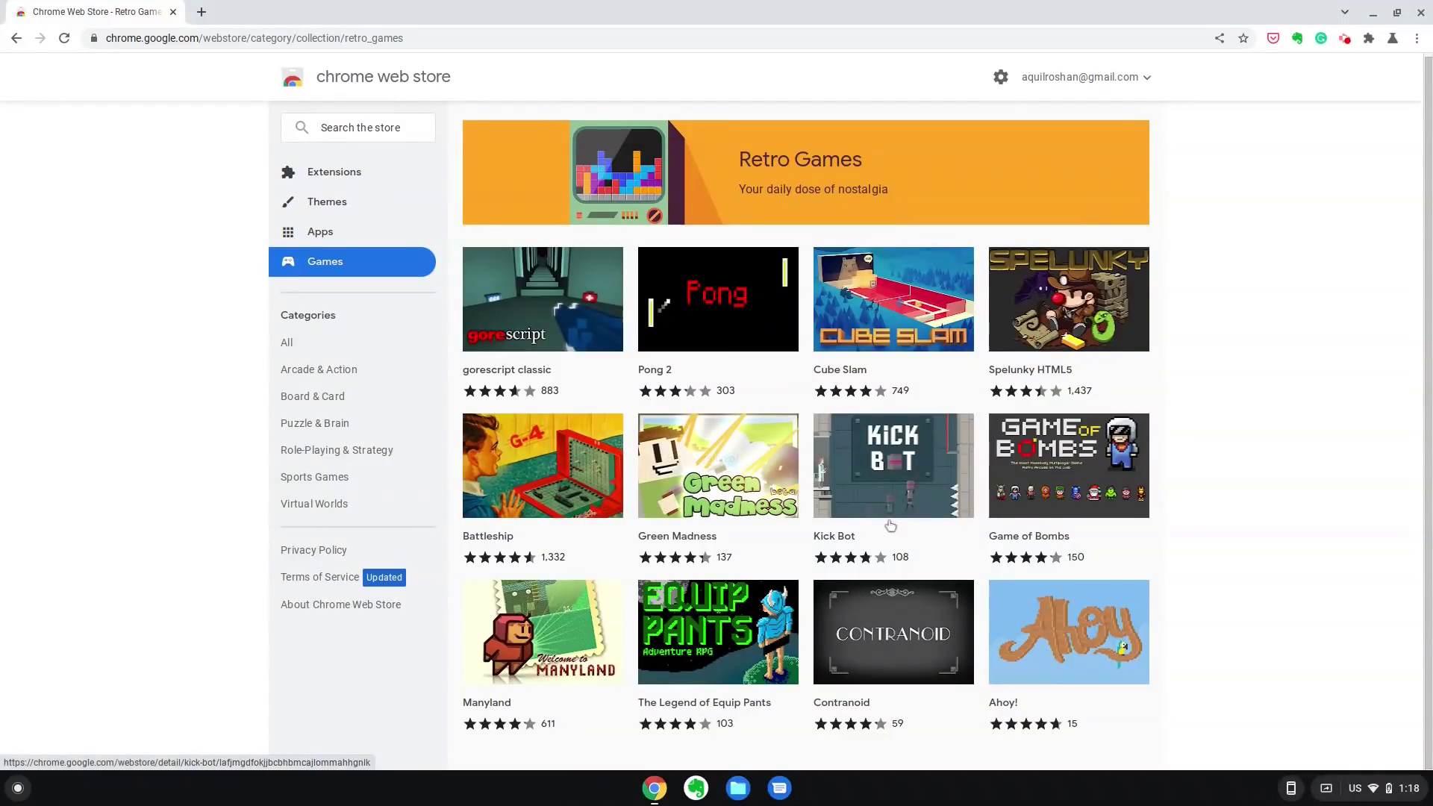
click(581, 326)
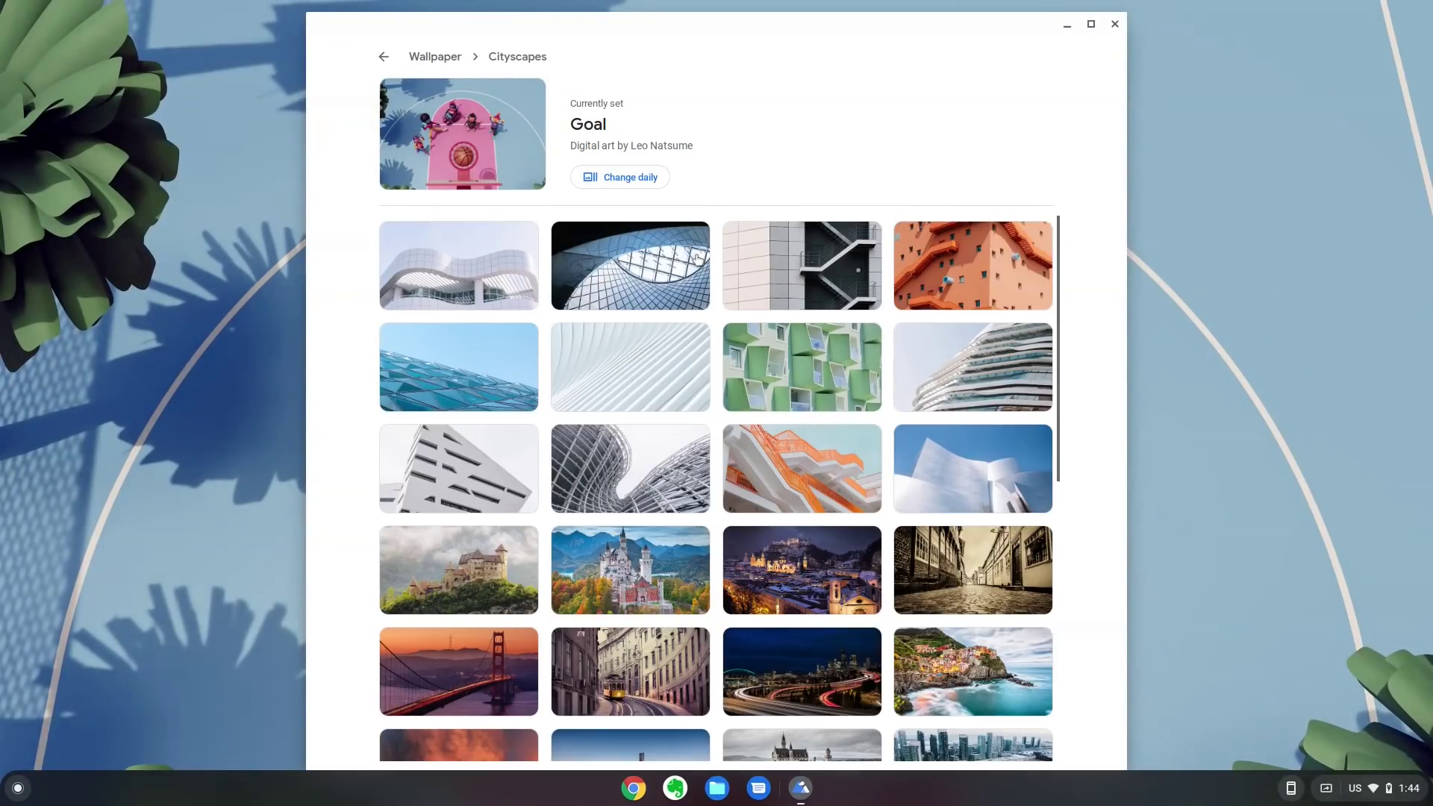
Step: Try the castle, colourful coastal village and Colosseum Cityscapes photos as wallpaper
scroll(726, 345, down, 3)
click(661, 355)
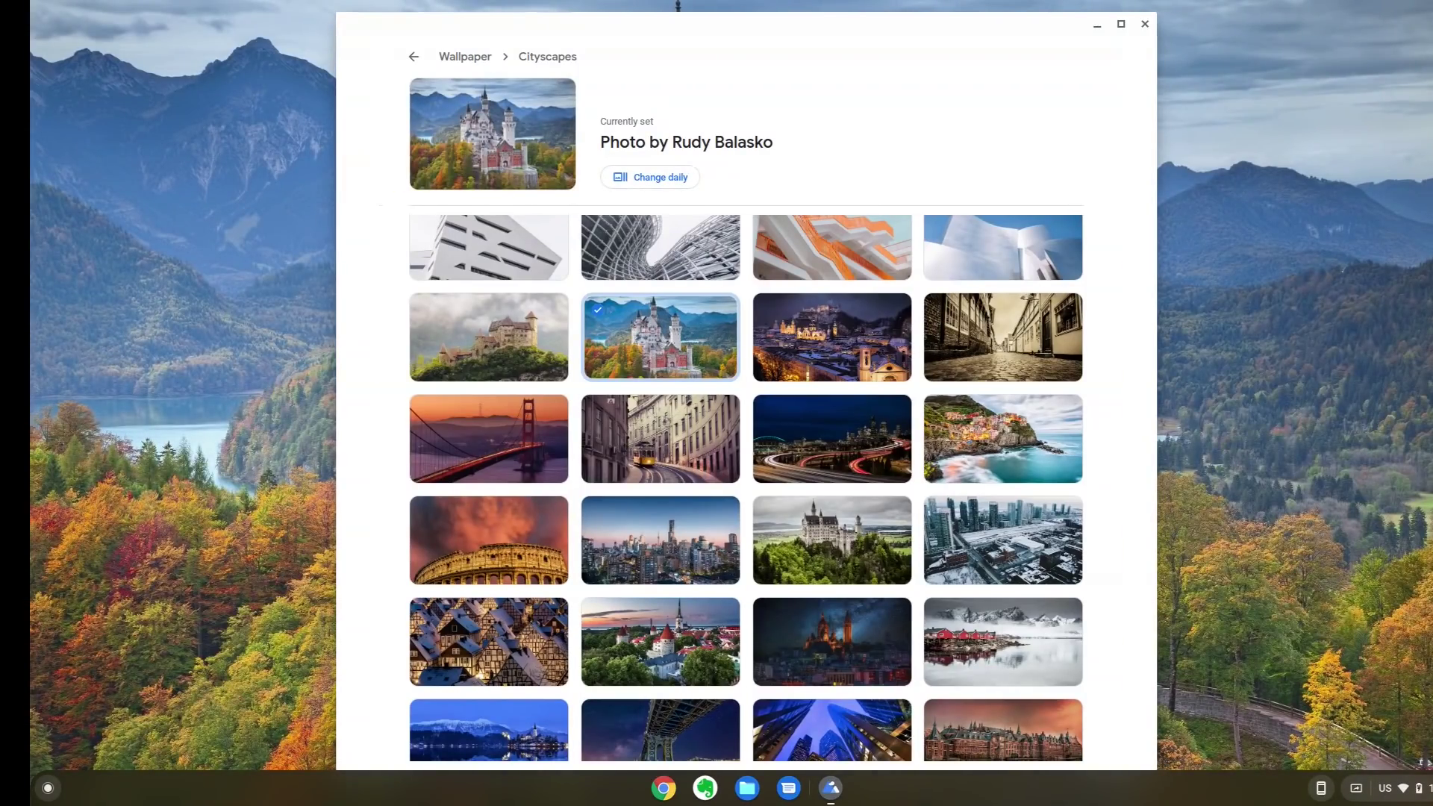
key(ctrl+w)
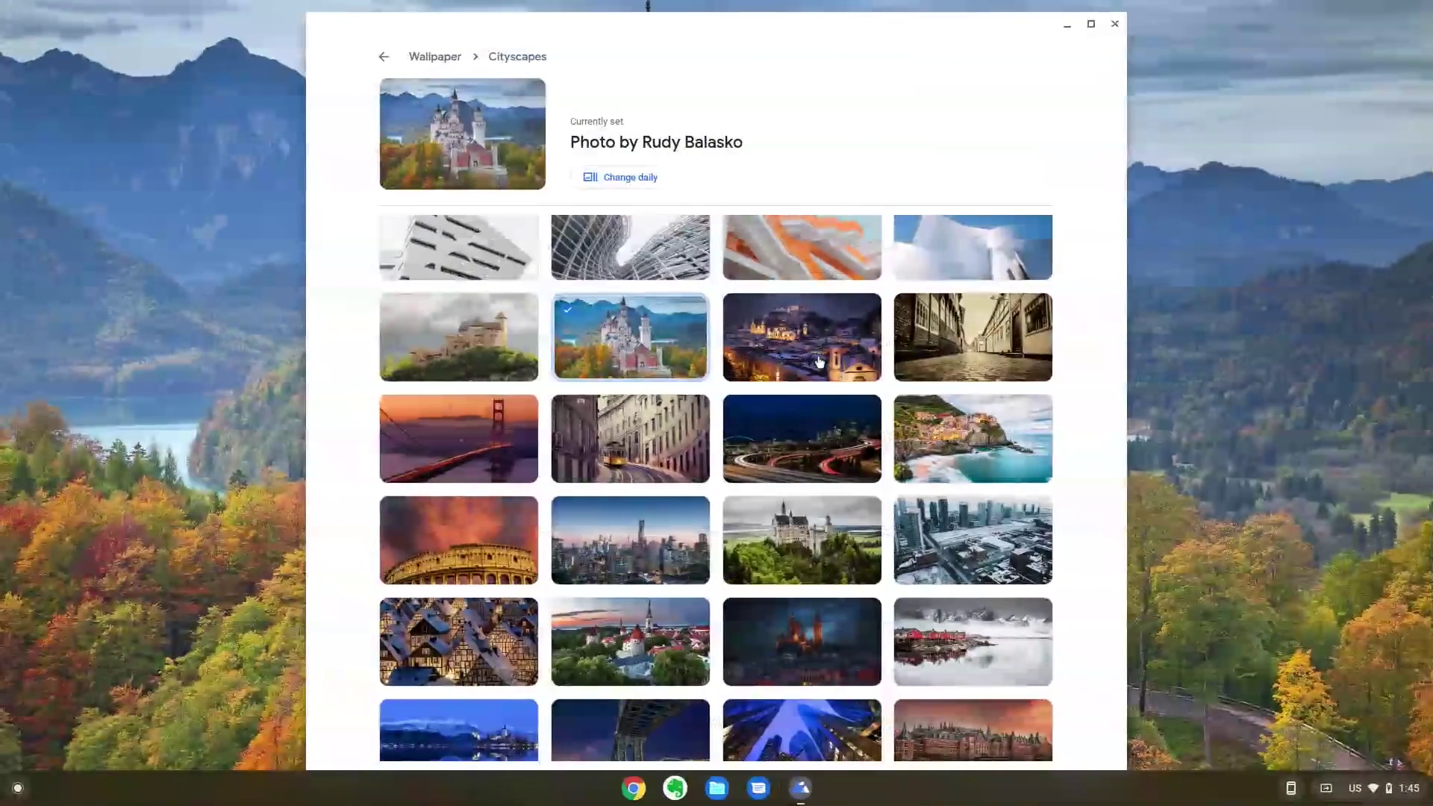
click(911, 430)
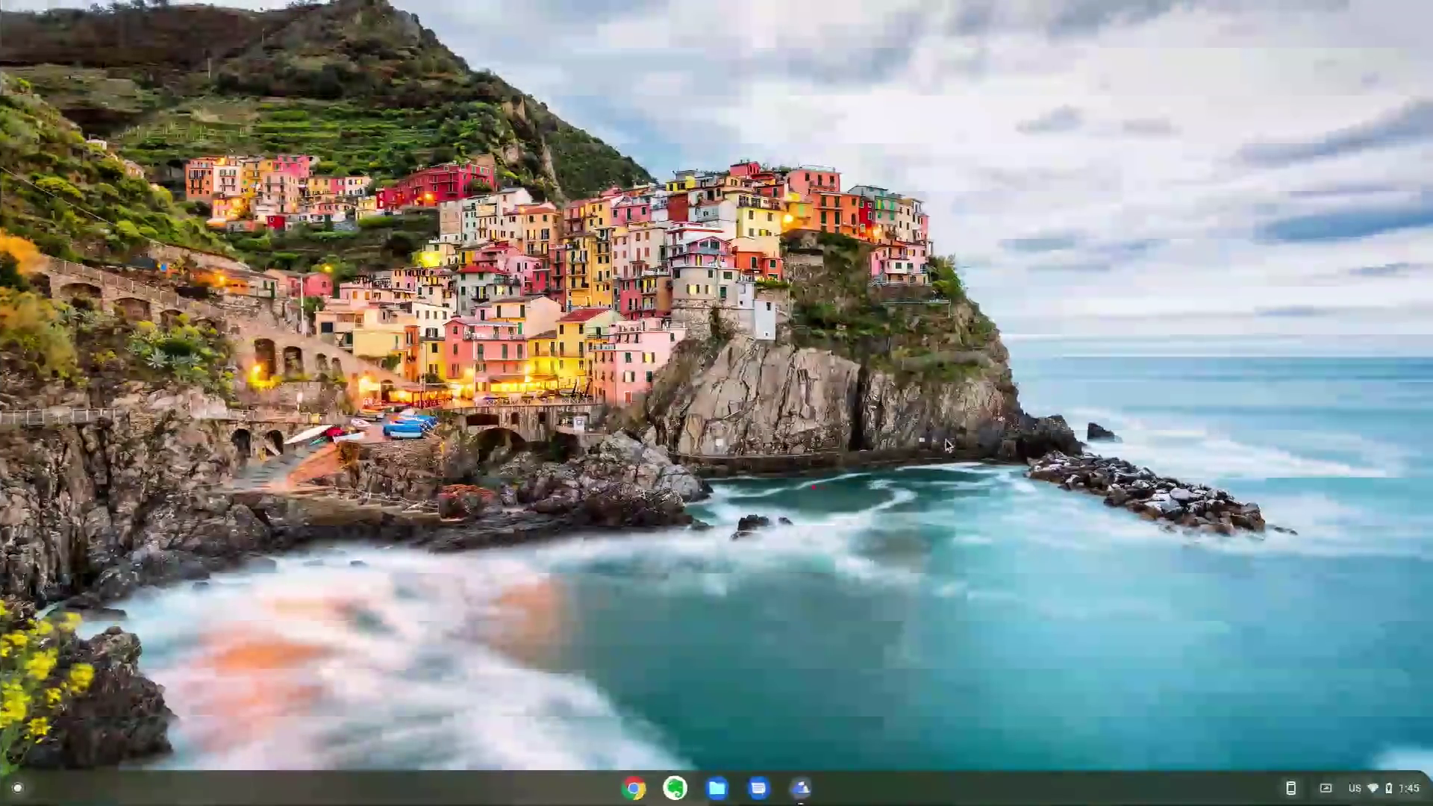
key(super)
key(Escape)
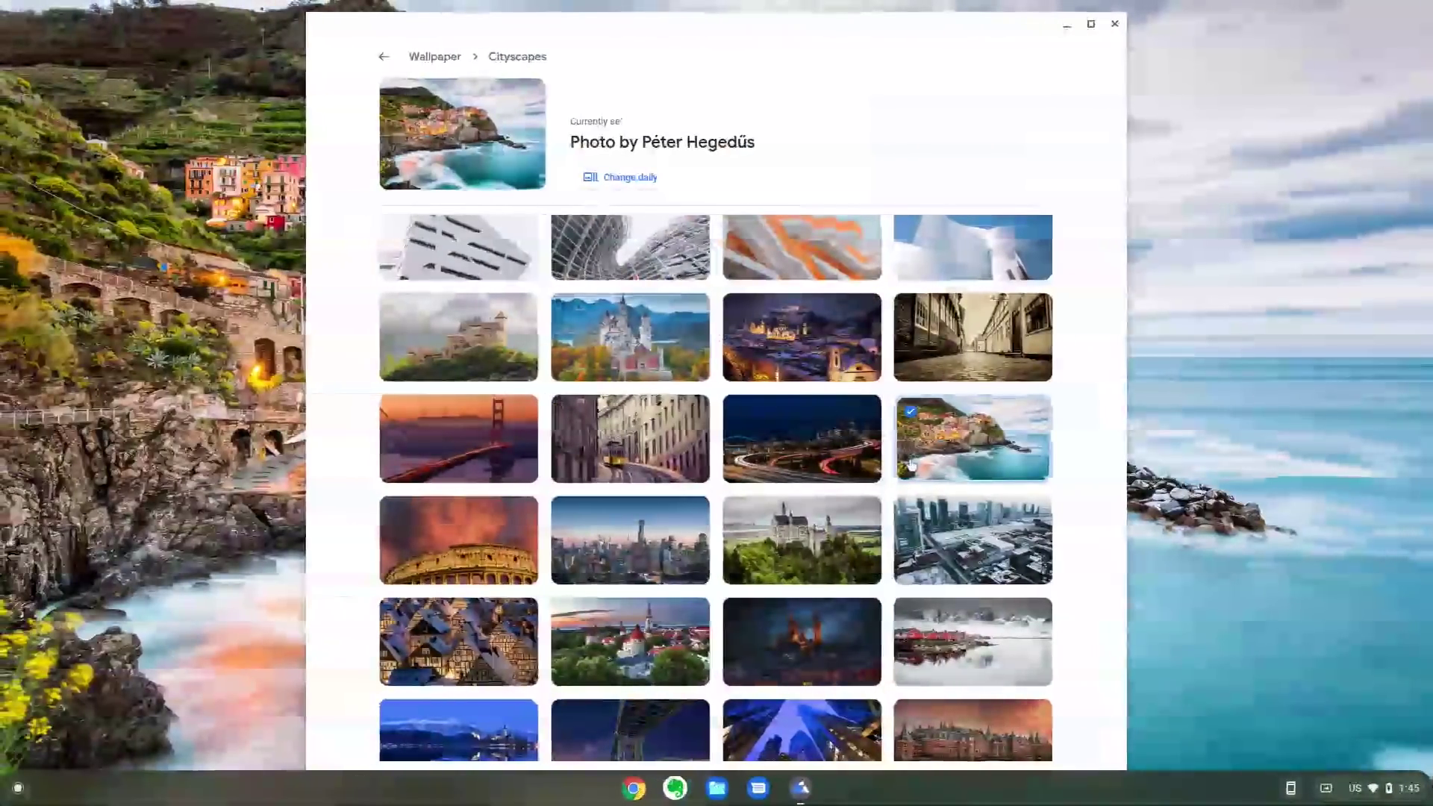
click(455, 568)
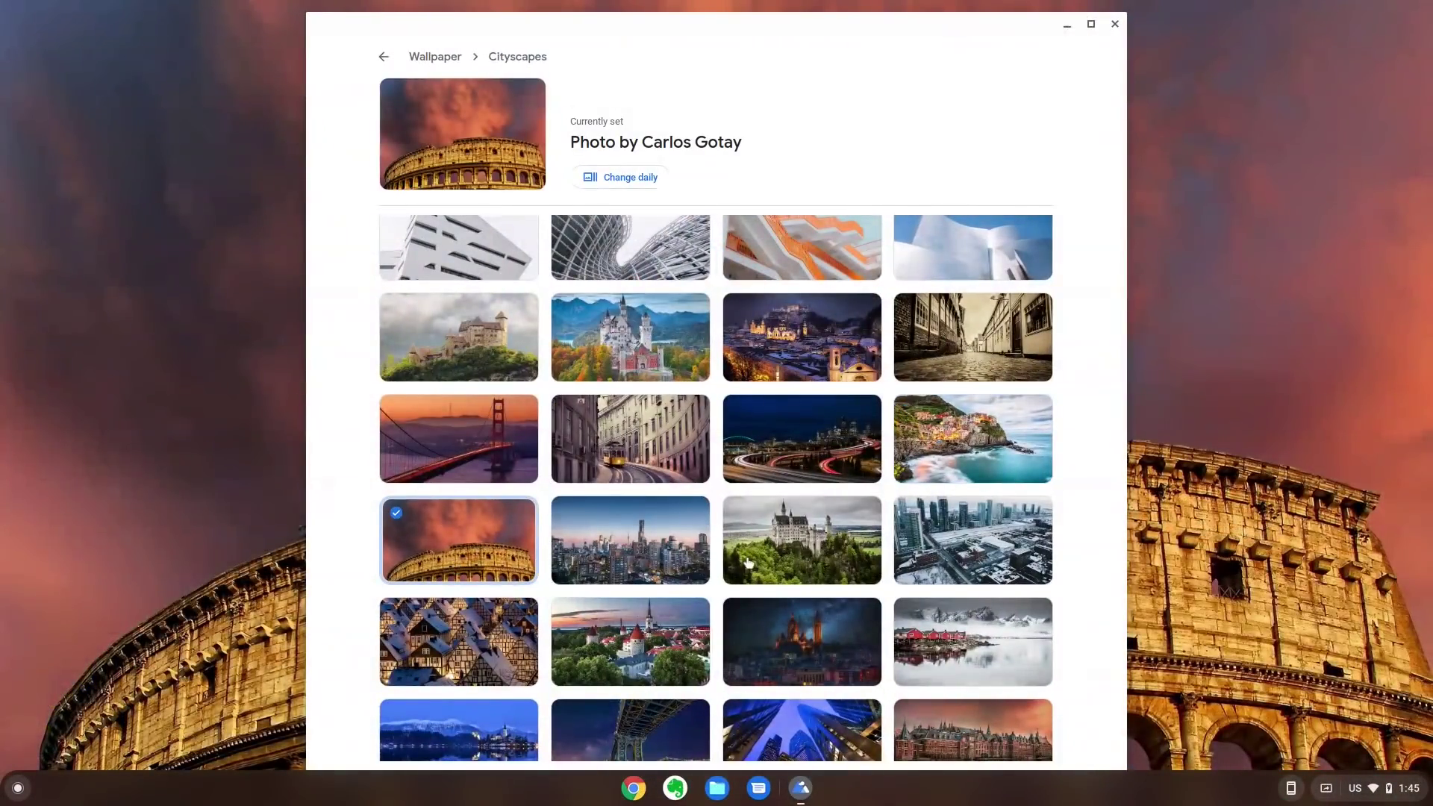
Step: Preview the night cathedral, night bridge and red-moon skyline photos, checking each on an empty desk
scroll(791, 552, down, 2)
click(799, 526)
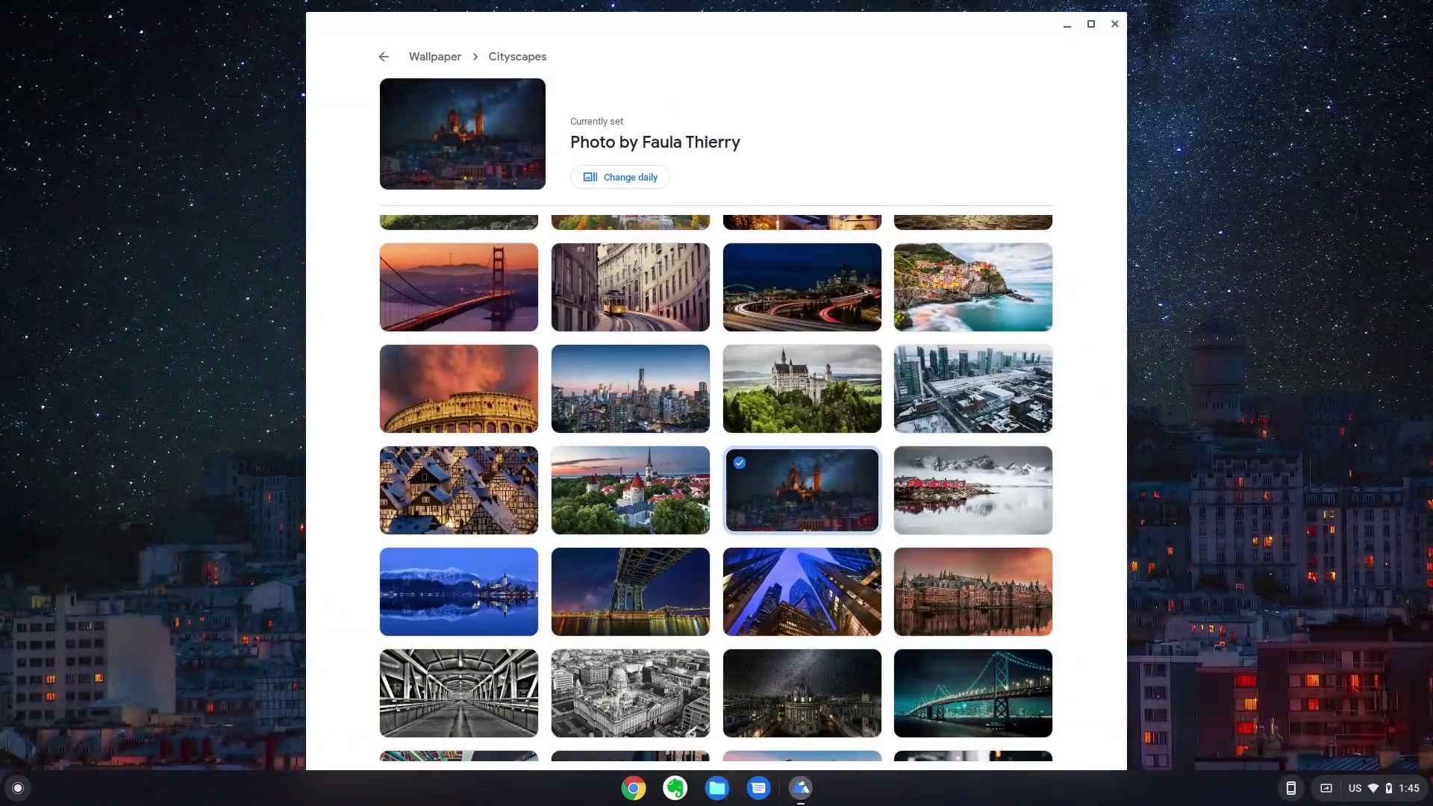
key(super+bracketright)
key(super)
key(Escape)
key(super+bracketleft)
scroll(938, 538, down, 4)
click(939, 538)
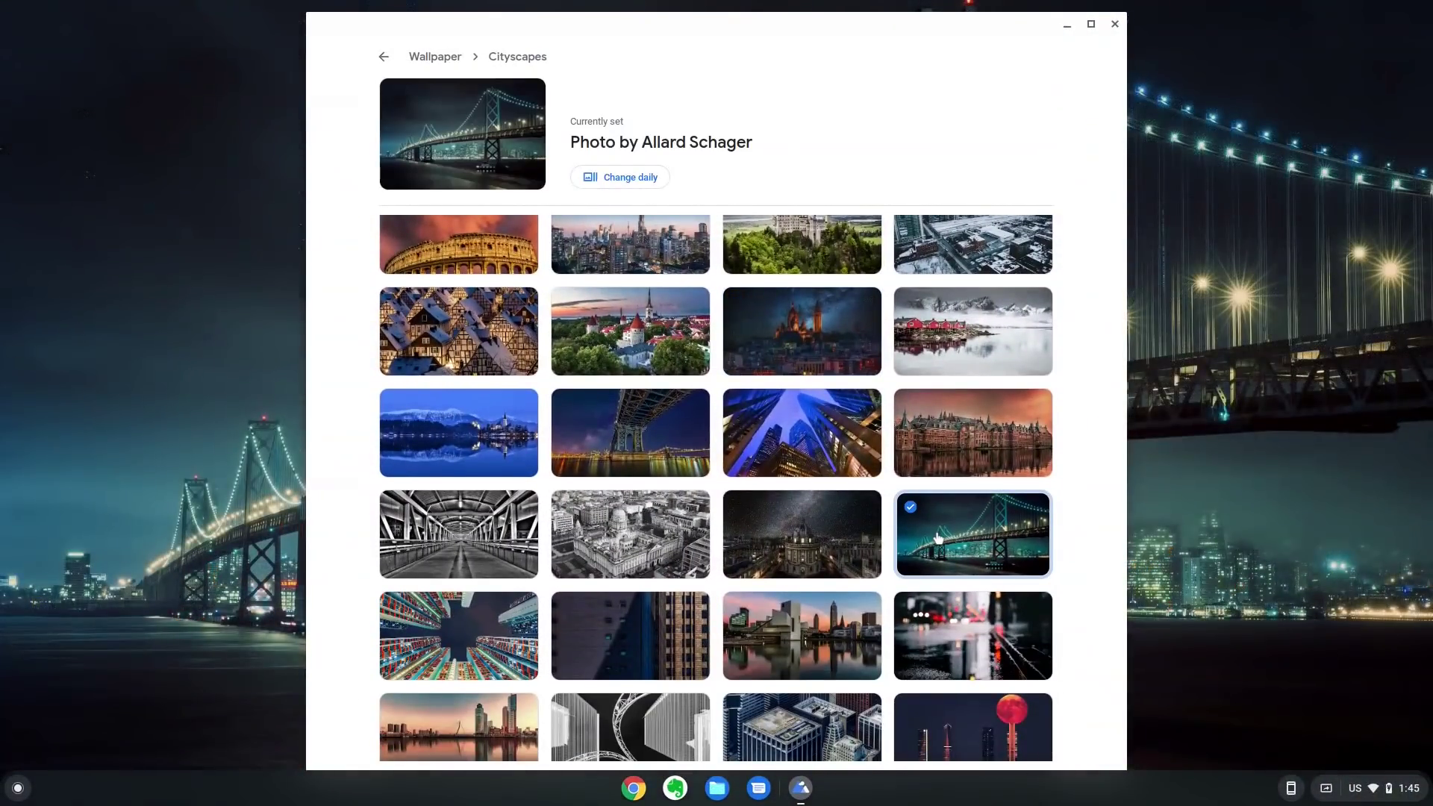
key(super+bracketright)
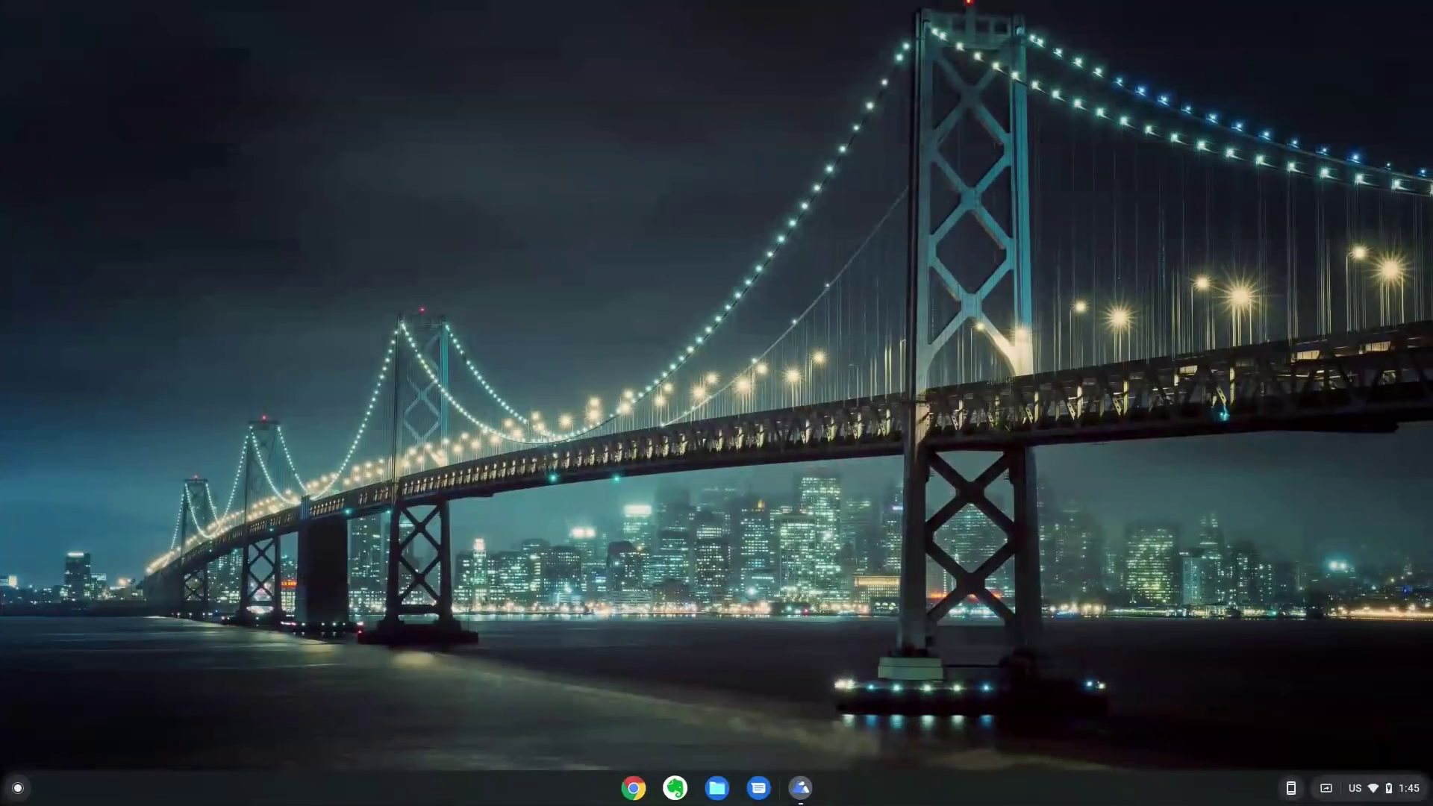
key(super+bracketleft)
scroll(930, 583, down, 1)
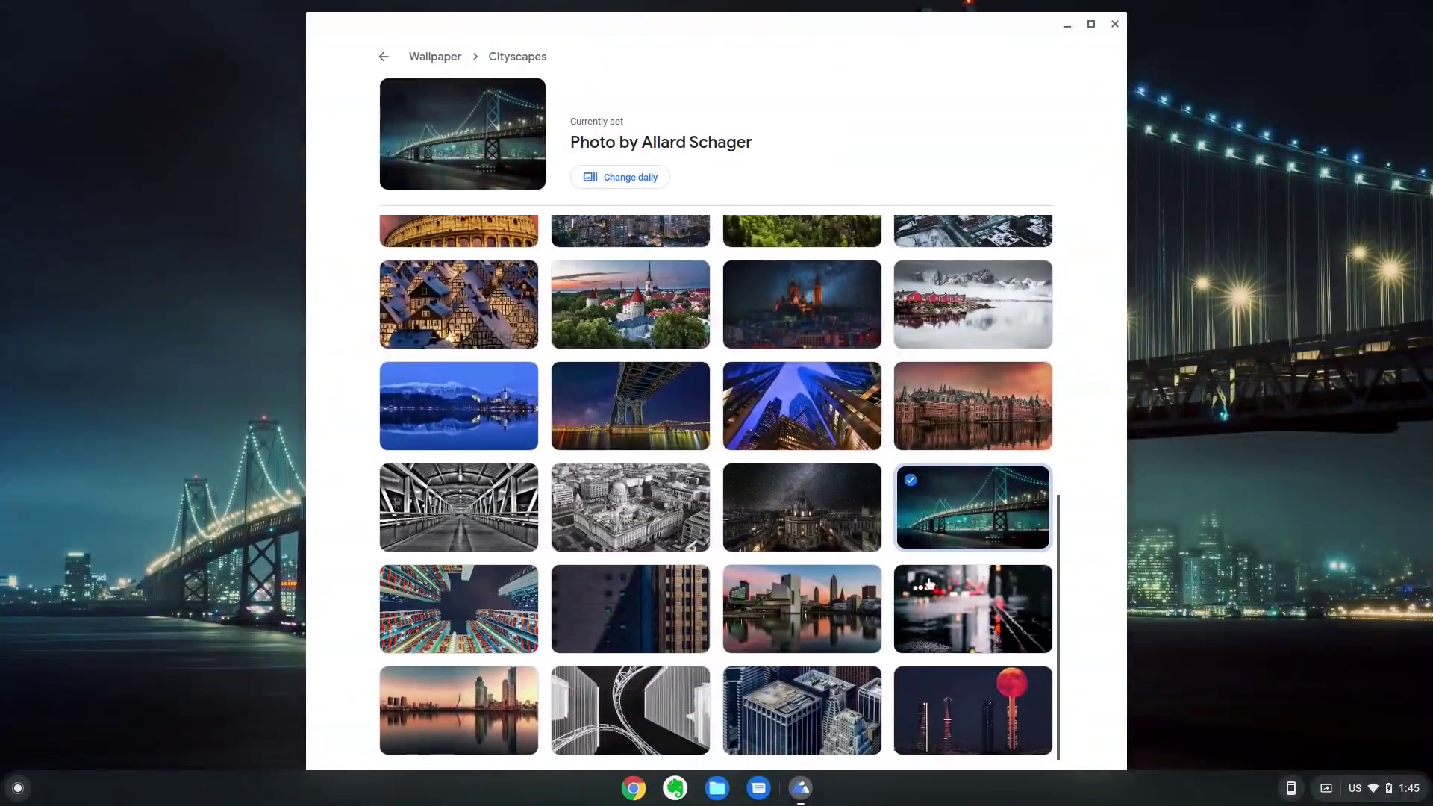
click(953, 678)
key(super+bracketright)
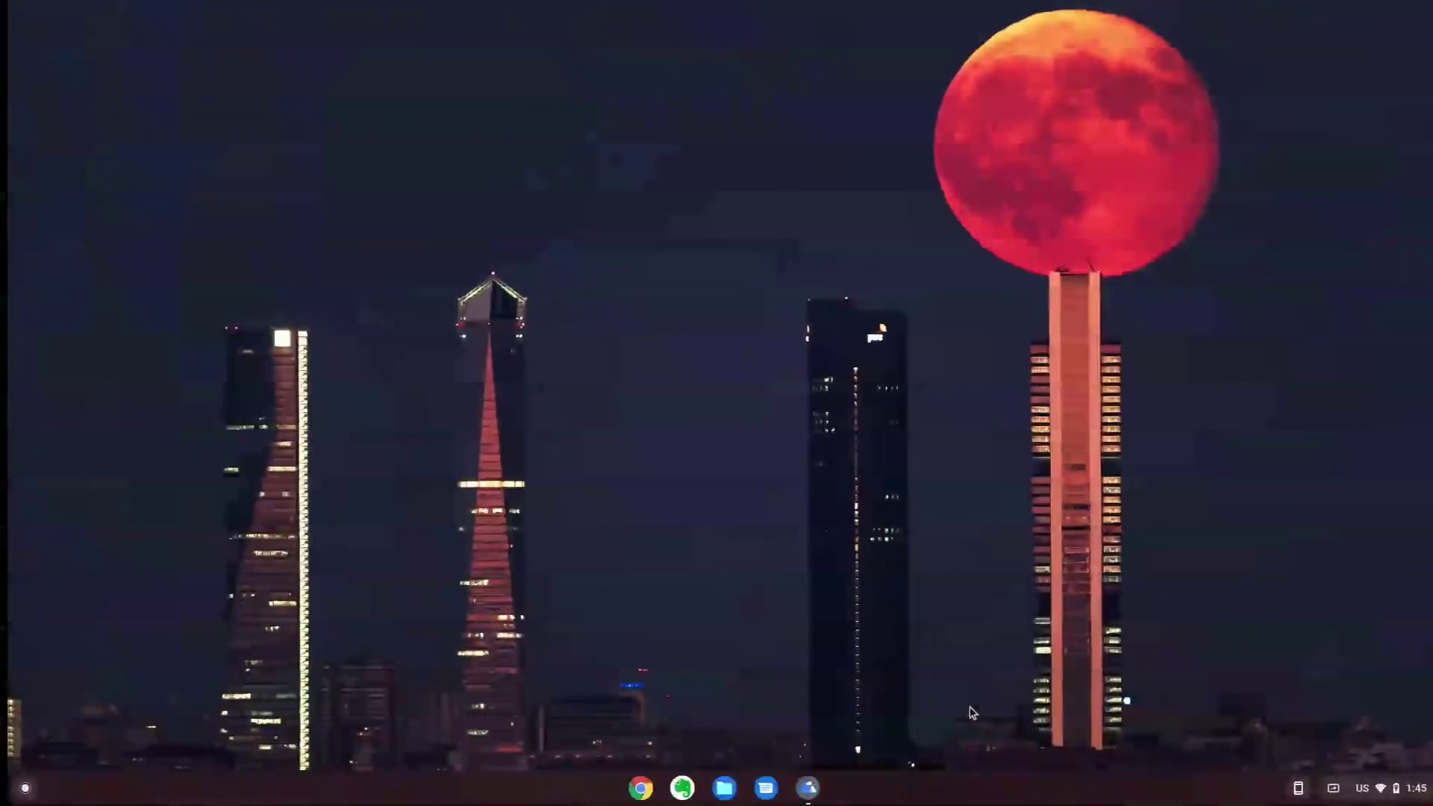
key(super+bracketleft)
Step: Open the Landscapes collection and preview the aurora night-sky wallpaper
click(430, 58)
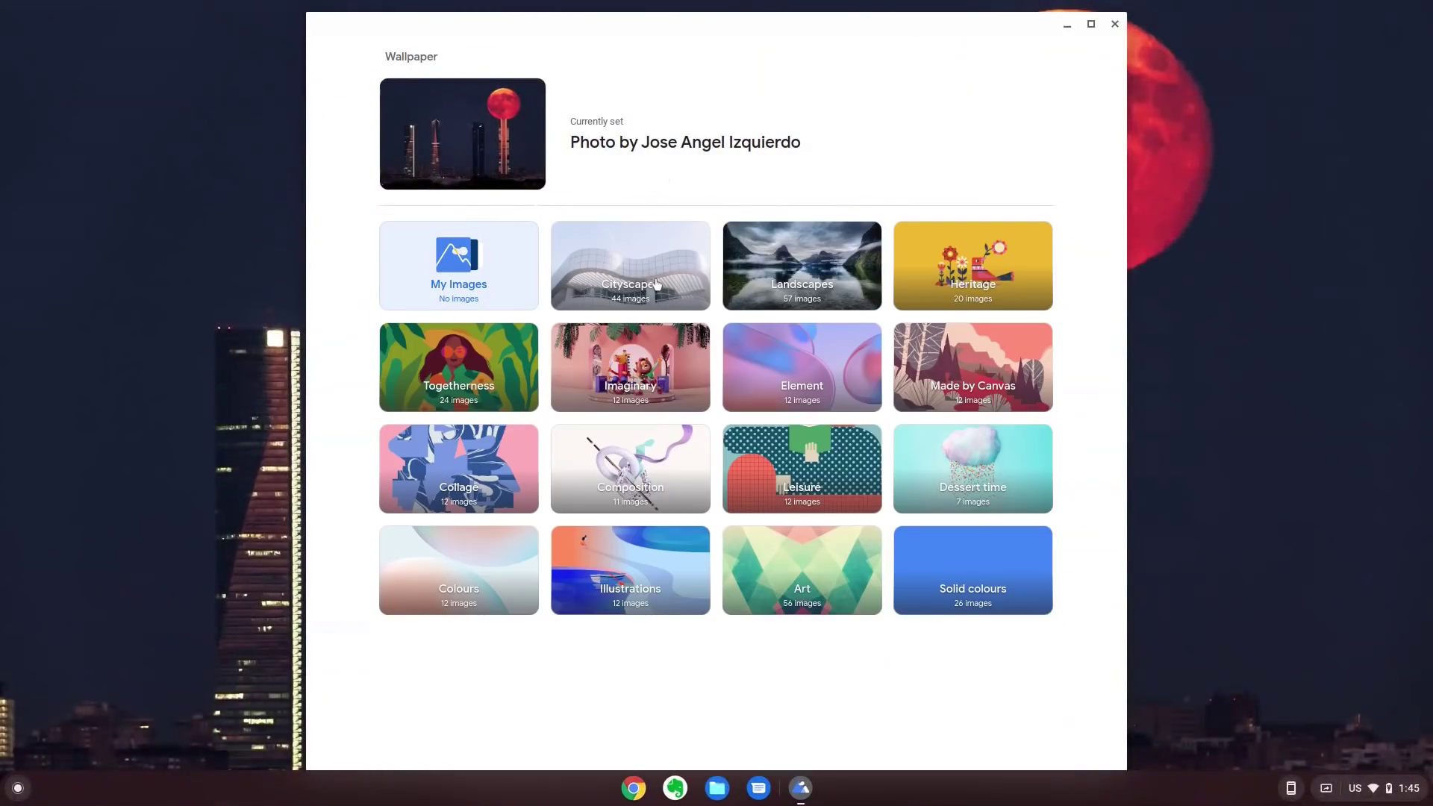
click(798, 252)
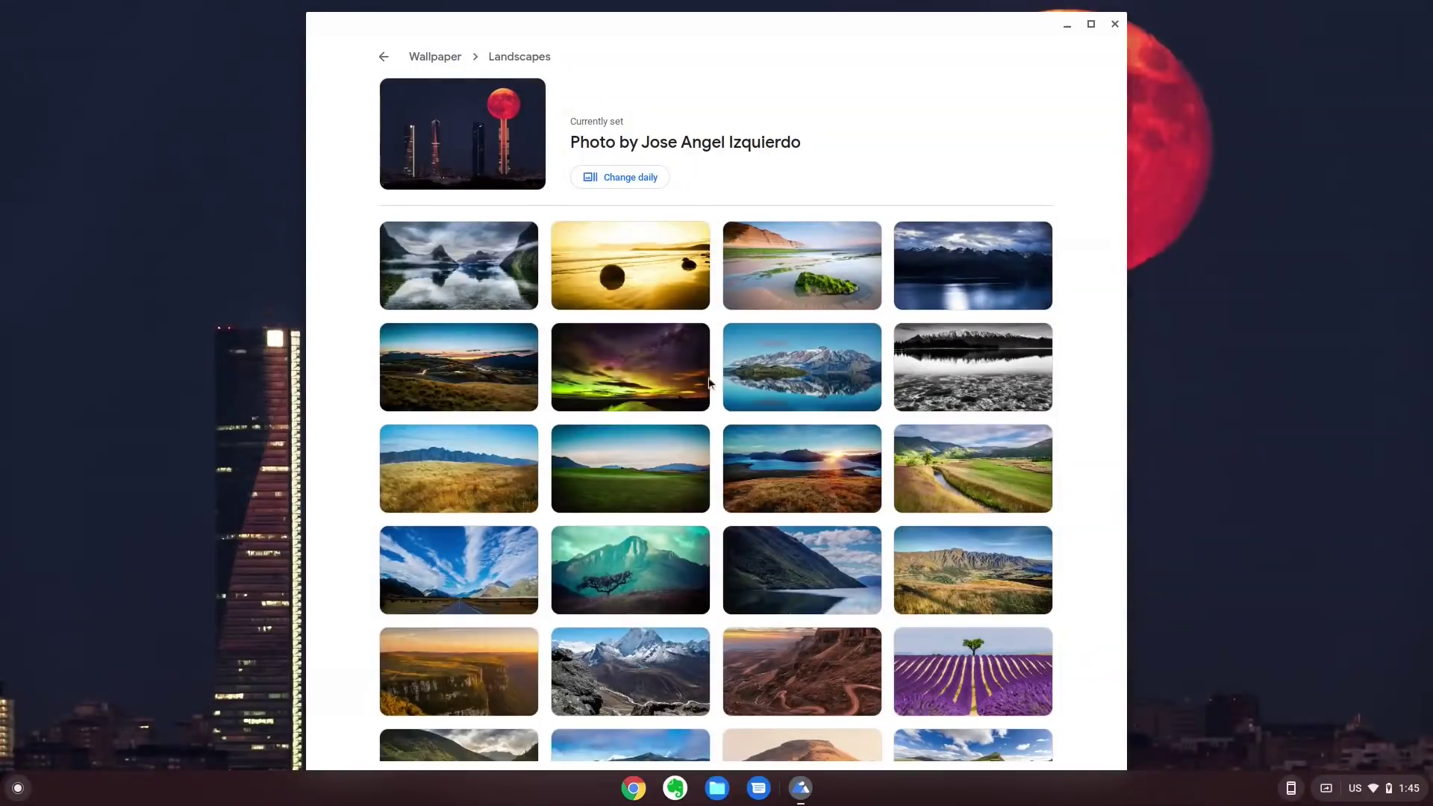
click(677, 388)
key(super+bracketright)
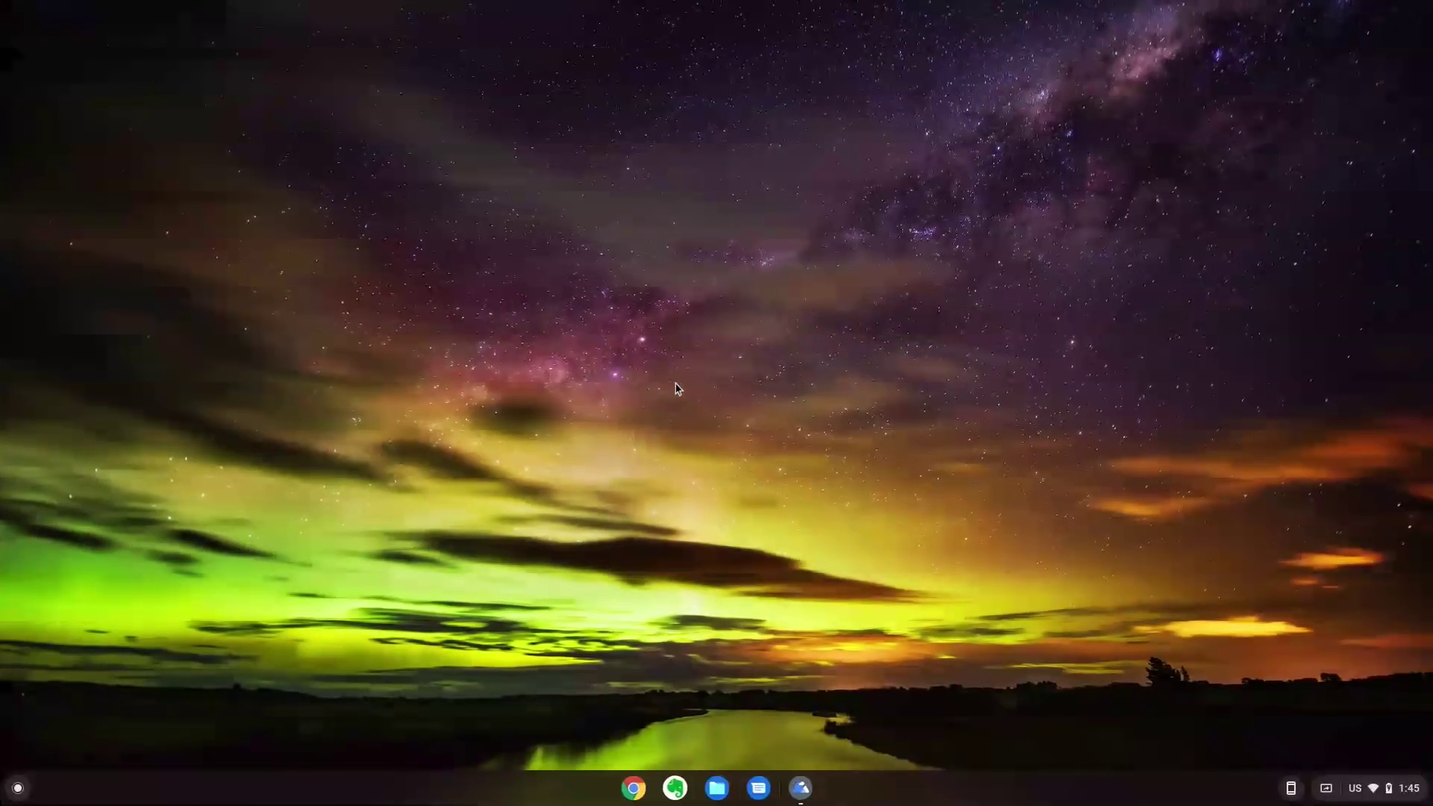
key(super+bracketleft)
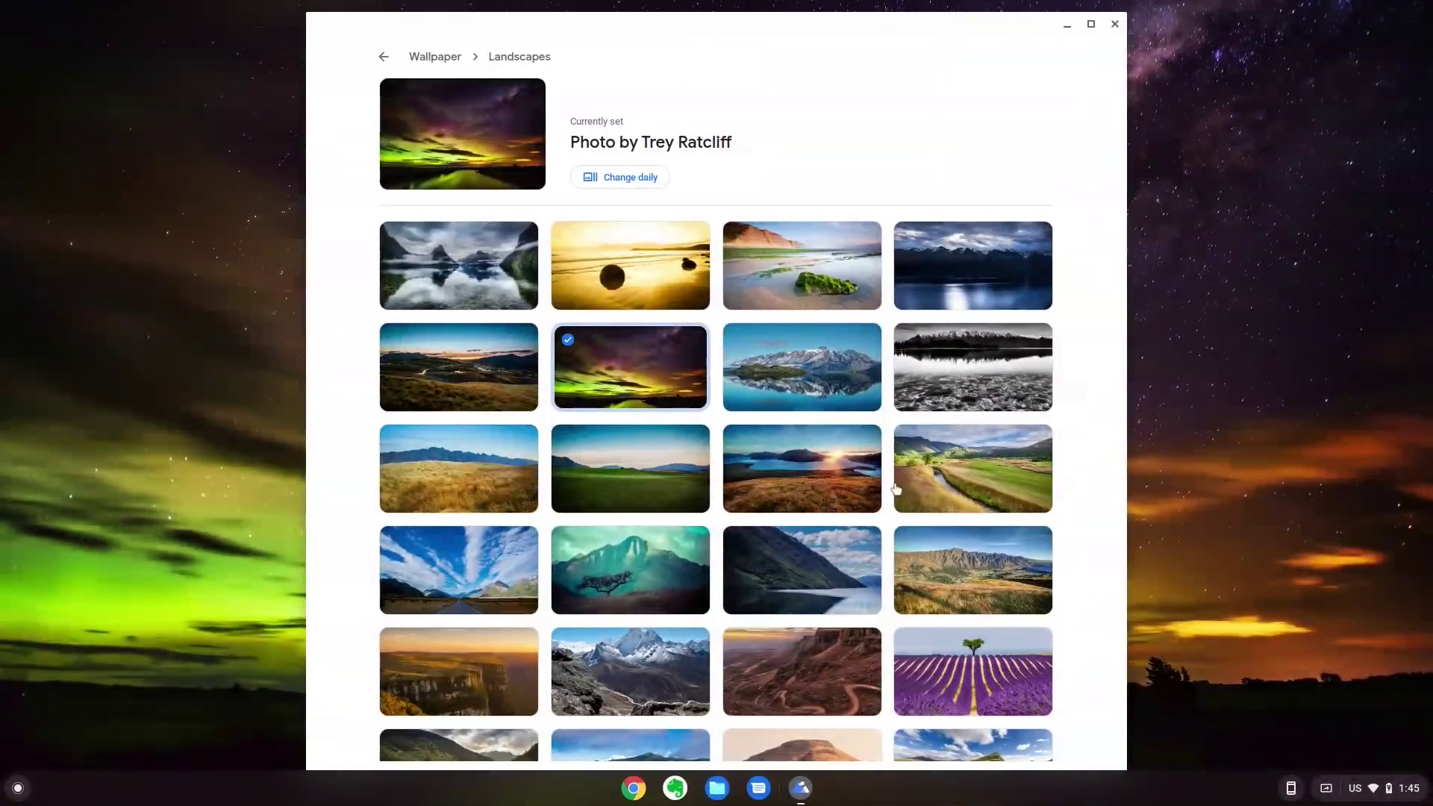
Step: Try the rainbow hot-spring and red snowy mountains photos, then settle on the green lake
scroll(874, 491, down, 10)
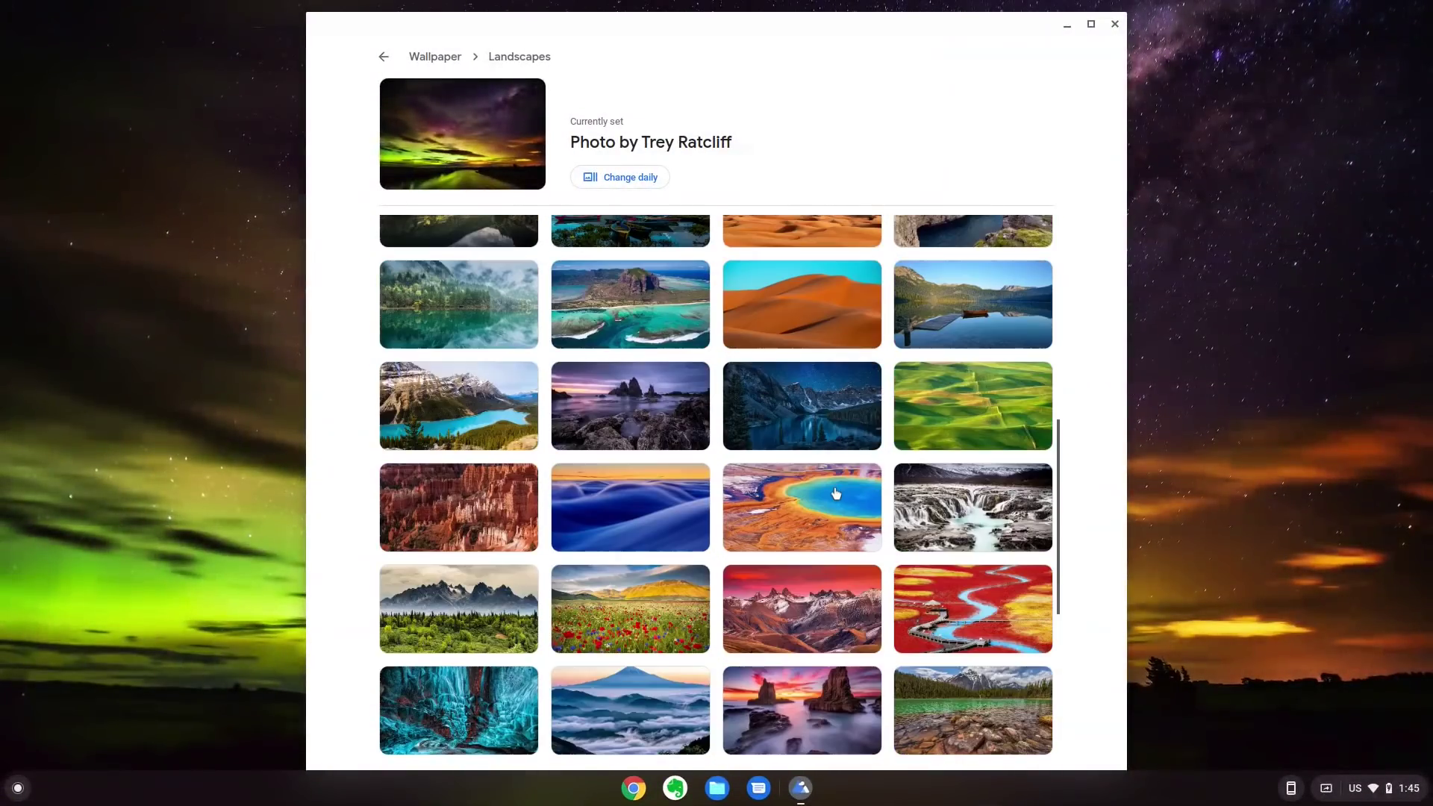
click(835, 492)
key(super+bracketright)
key(super)
key(super)
key(super+bracketleft)
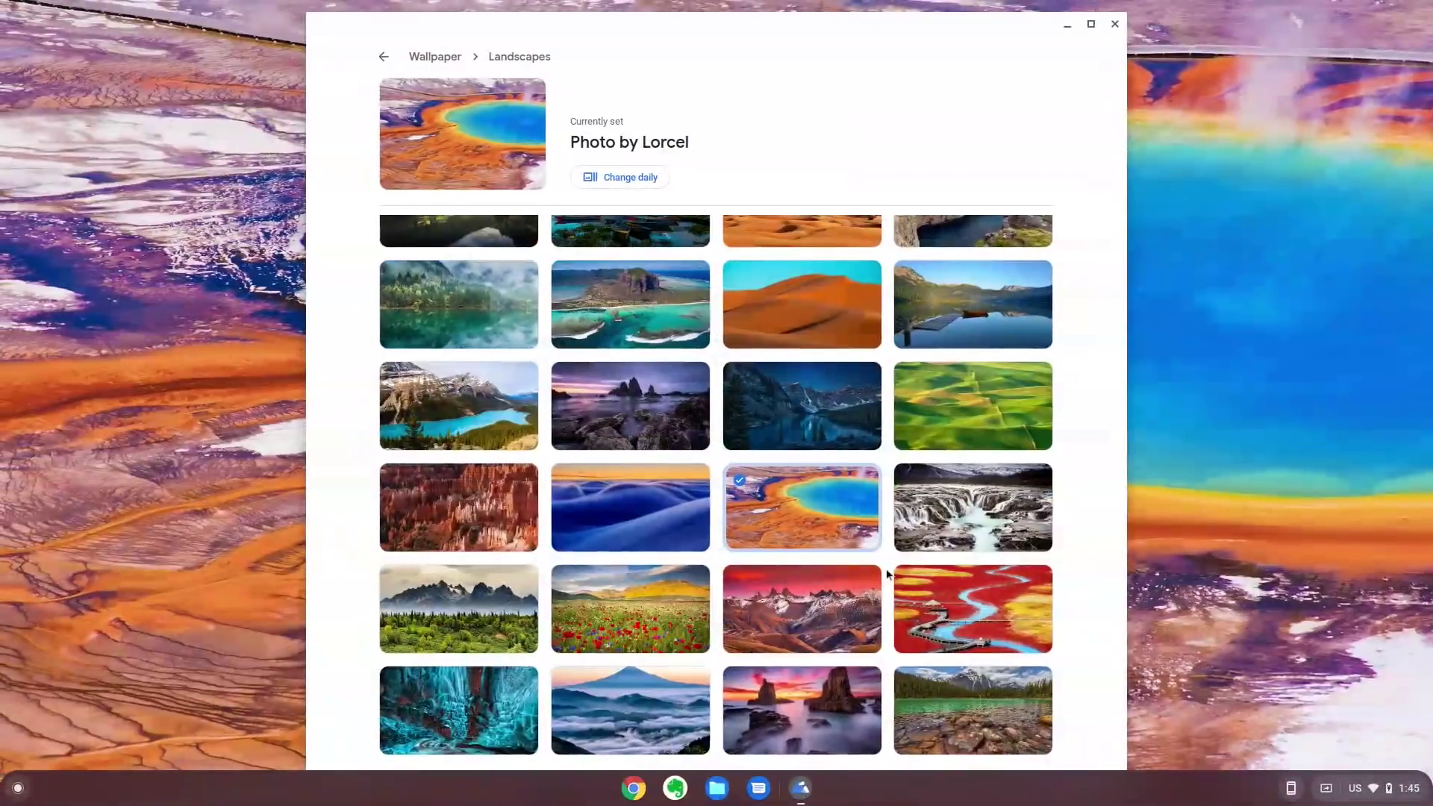
click(859, 615)
key(super+bracketright)
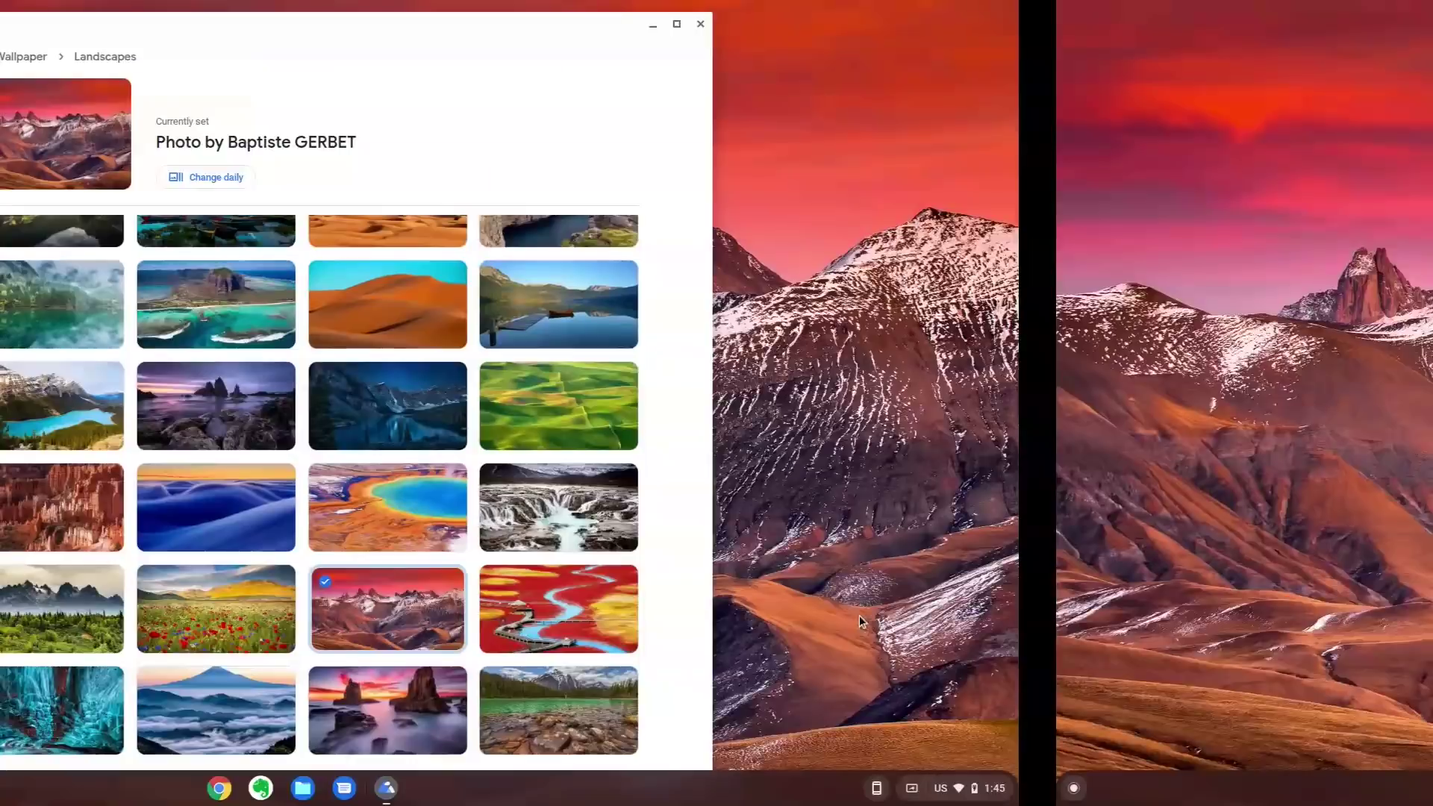
key(super+bracketleft)
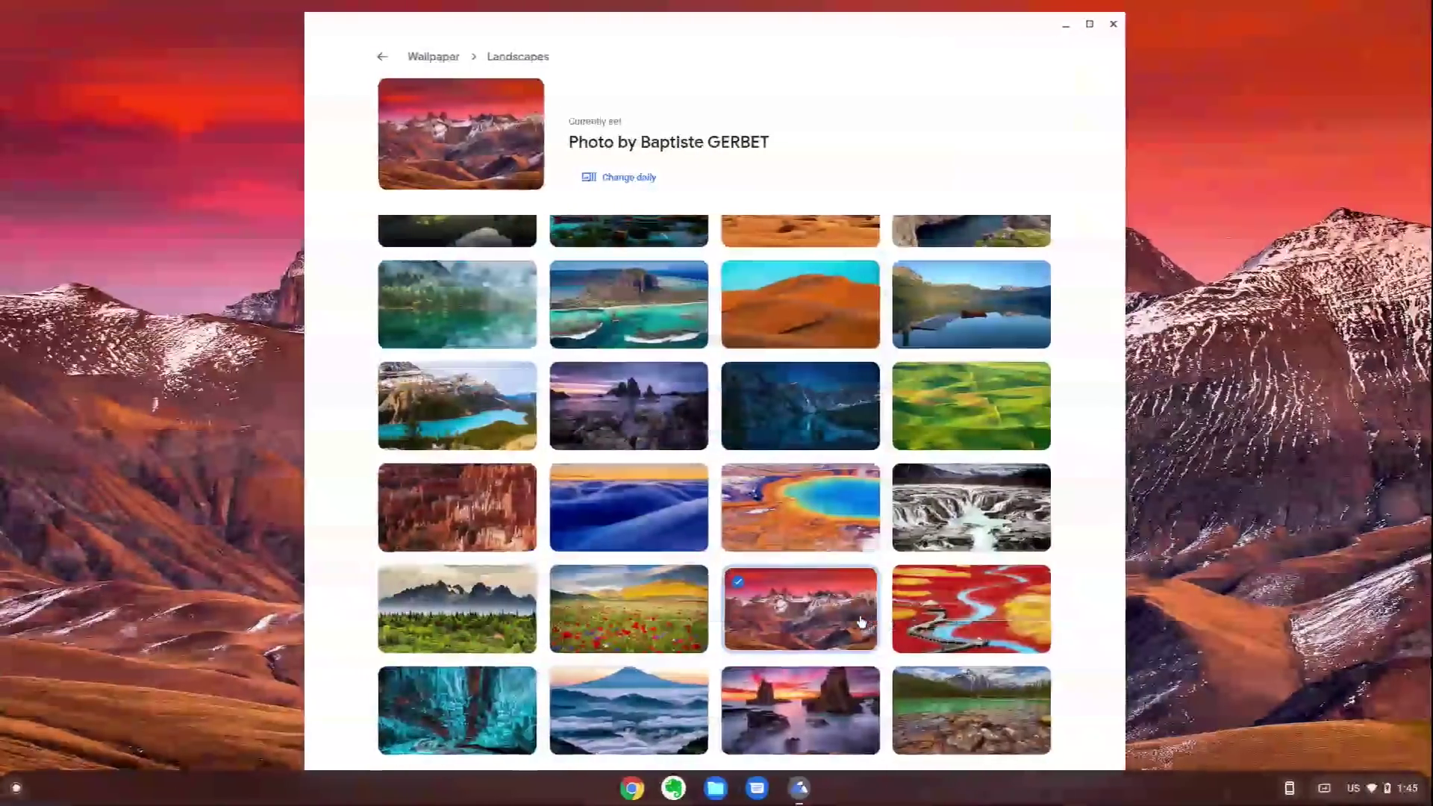
scroll(862, 630, down, 5)
click(993, 331)
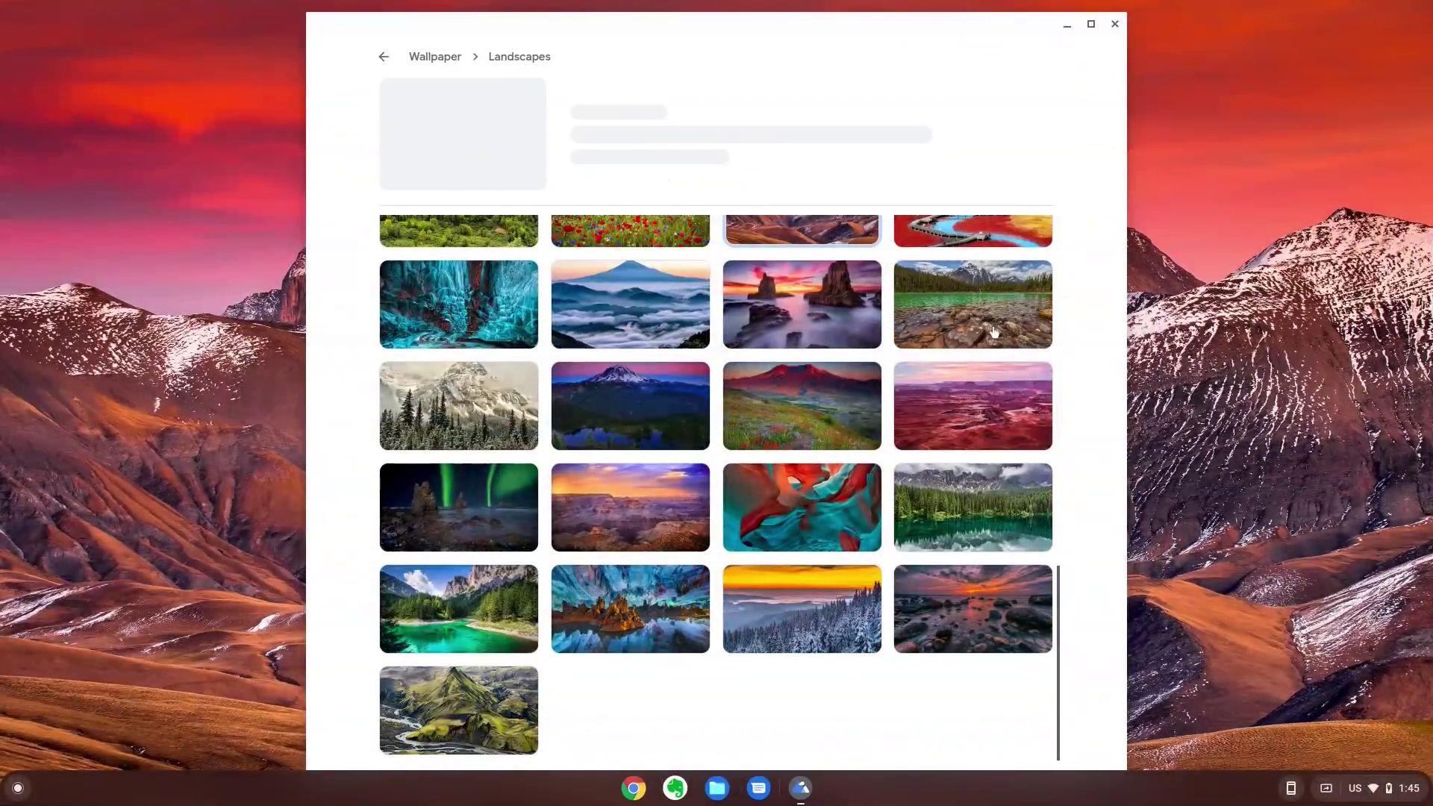
key(super+bracketright)
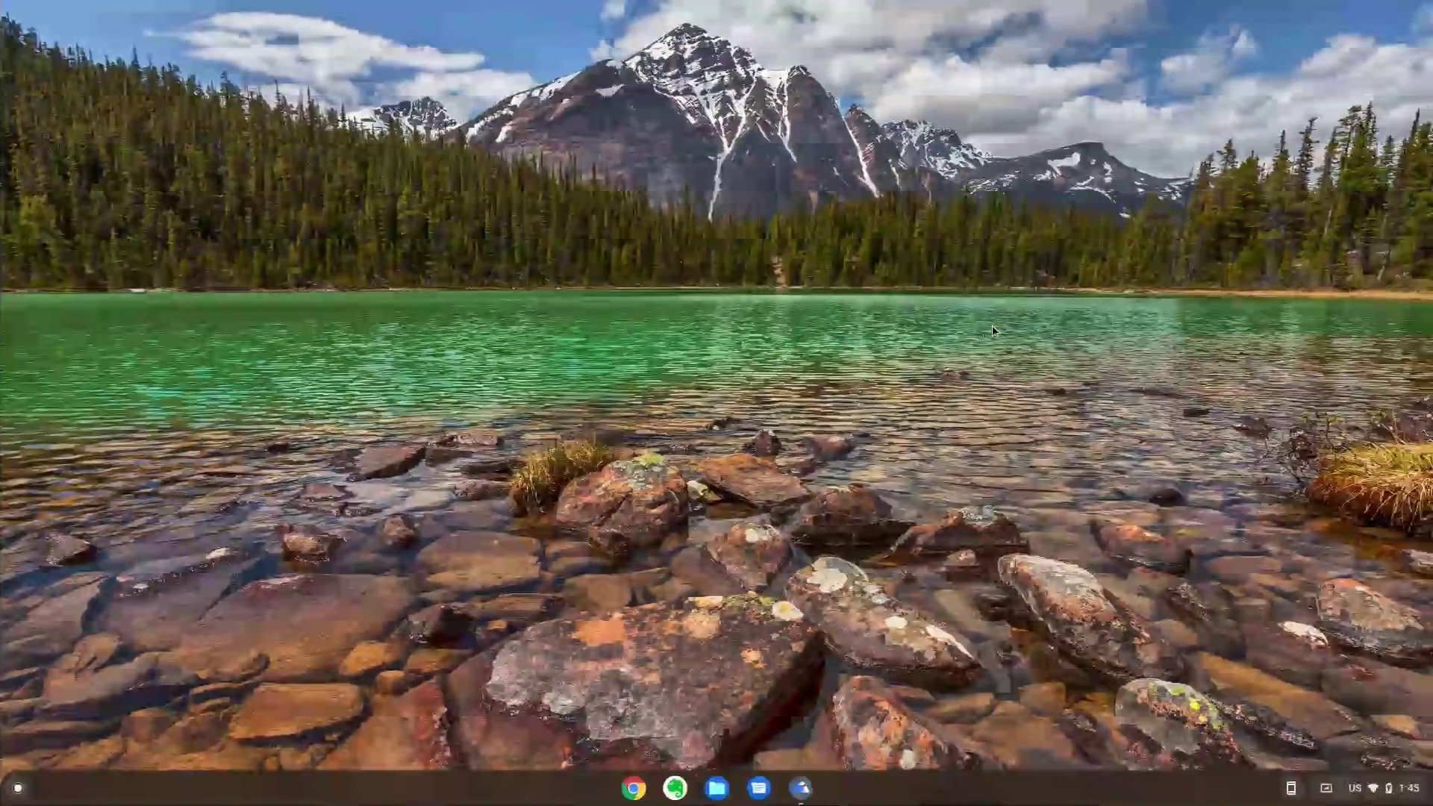
key(super+bracketleft)
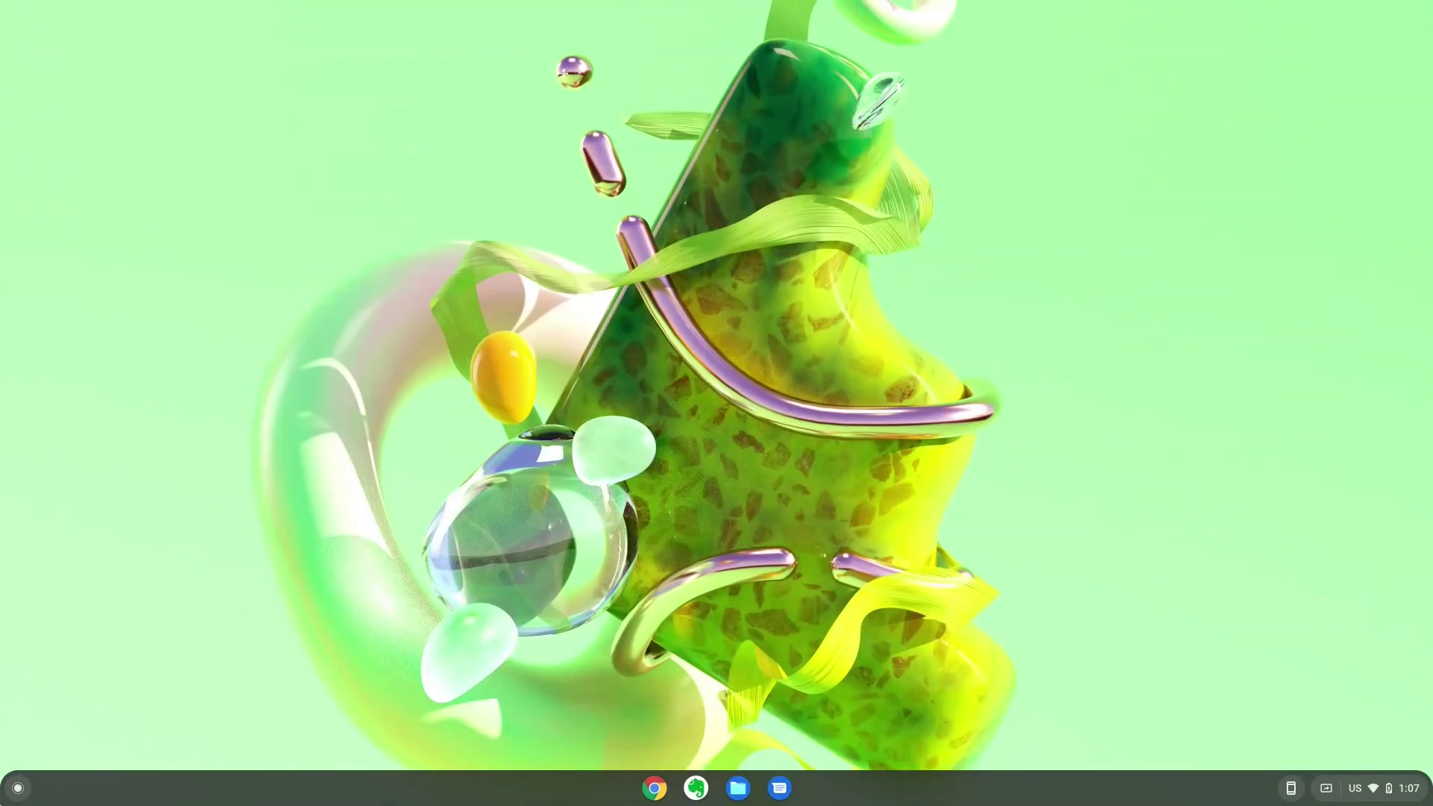
Step: Launch Settings from the app list and jump to the Network section
key(super)
scroll(421, 696, down, 5)
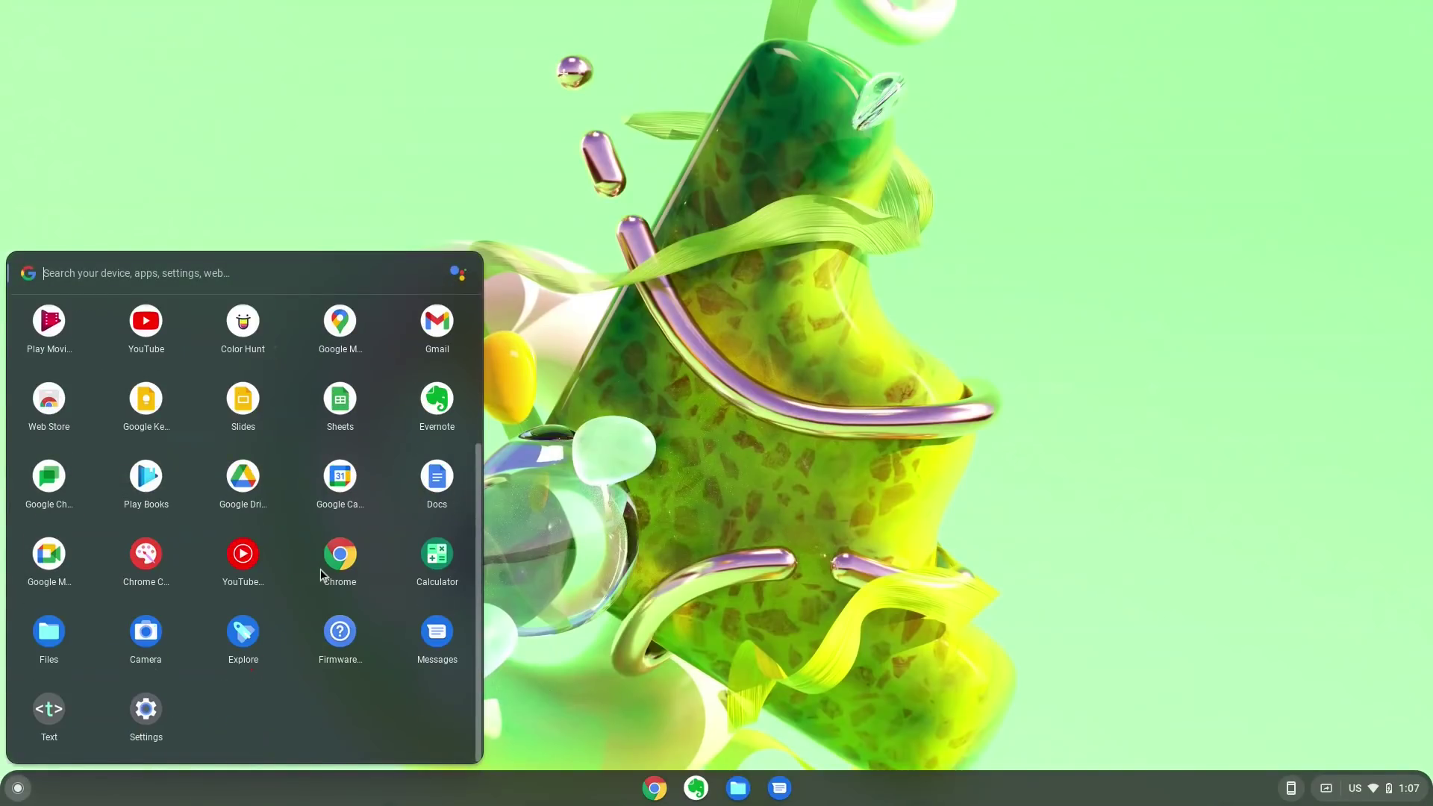
click(144, 711)
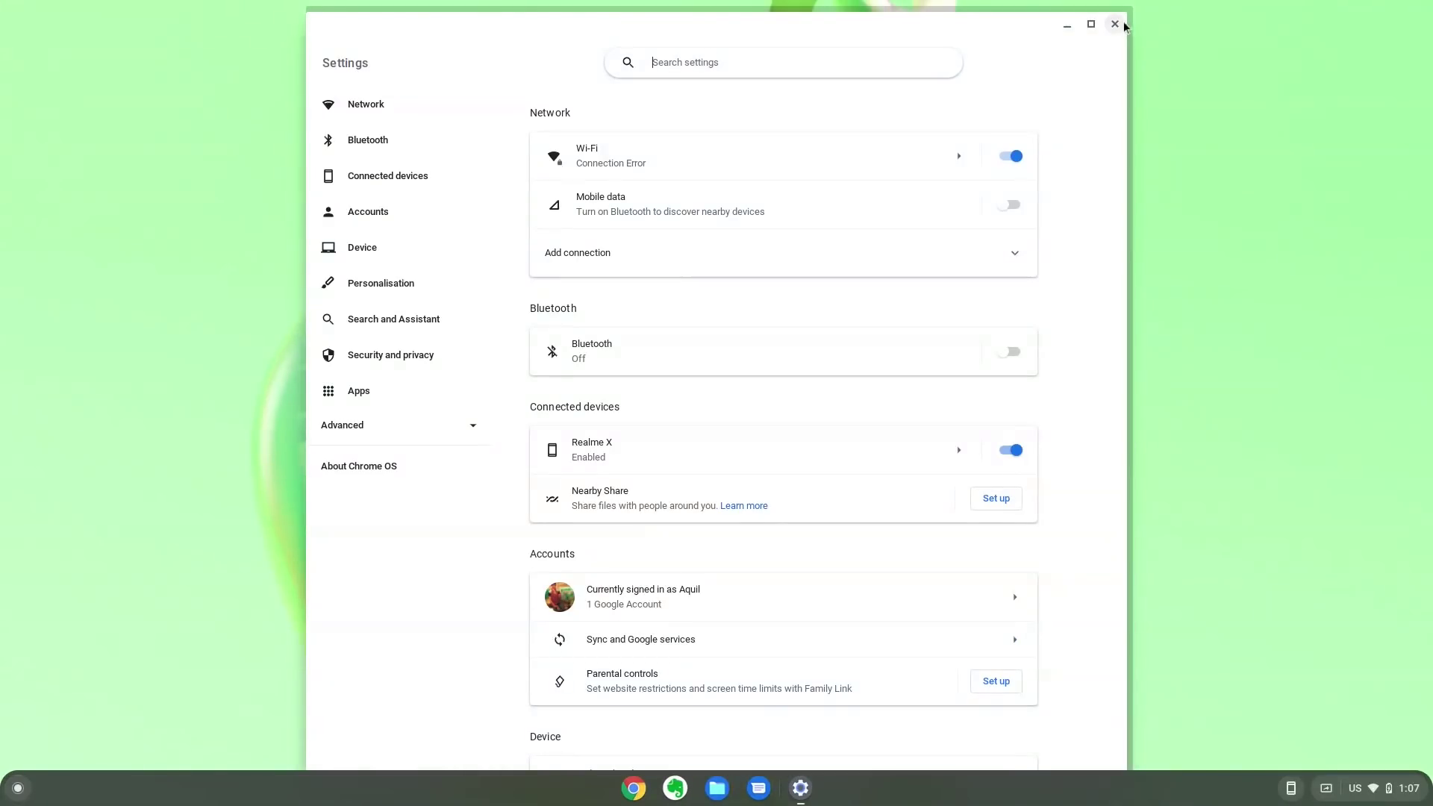
click(418, 105)
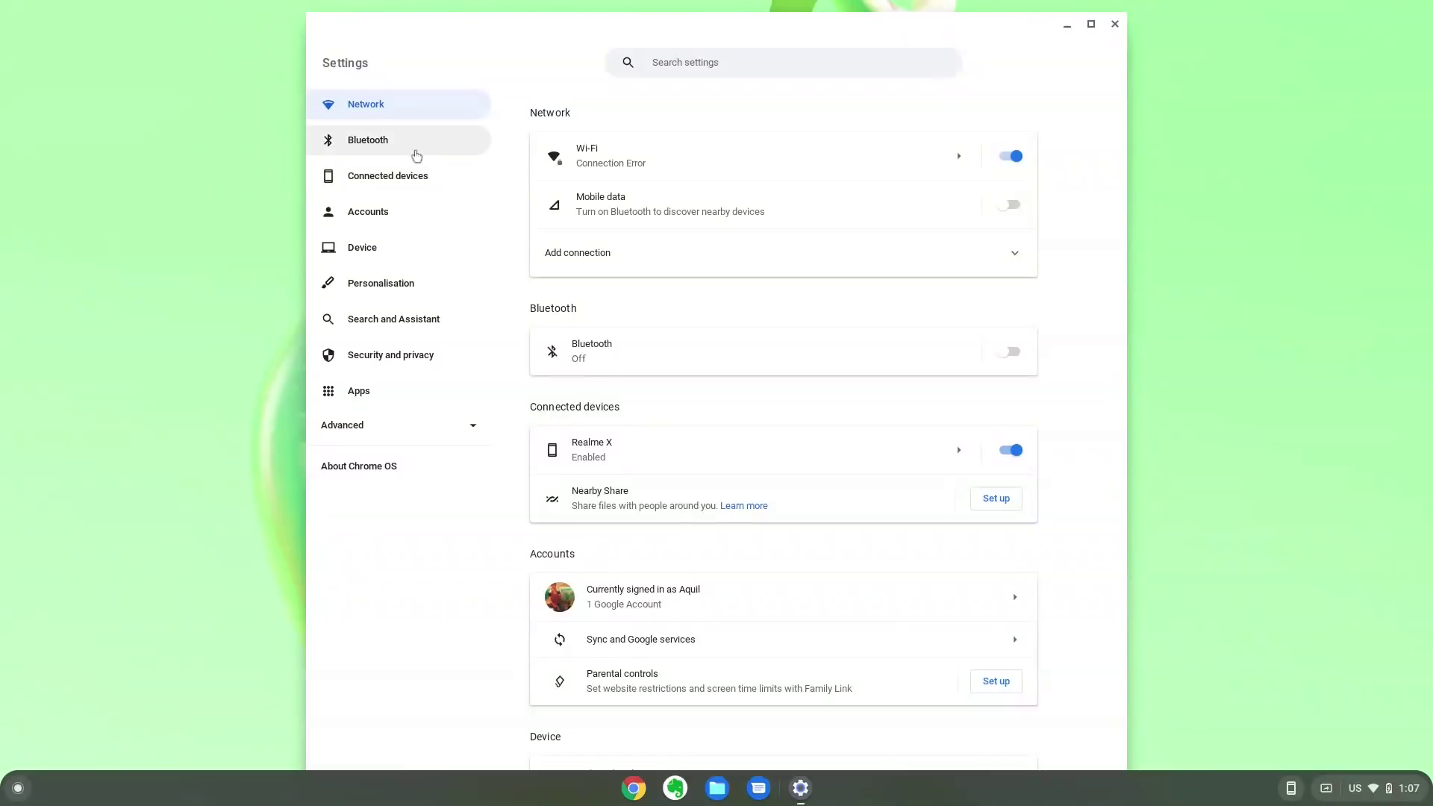
Step: Toggle Bluetooth on and back off, cancel disabling the Realme X phone, then scroll down
click(410, 144)
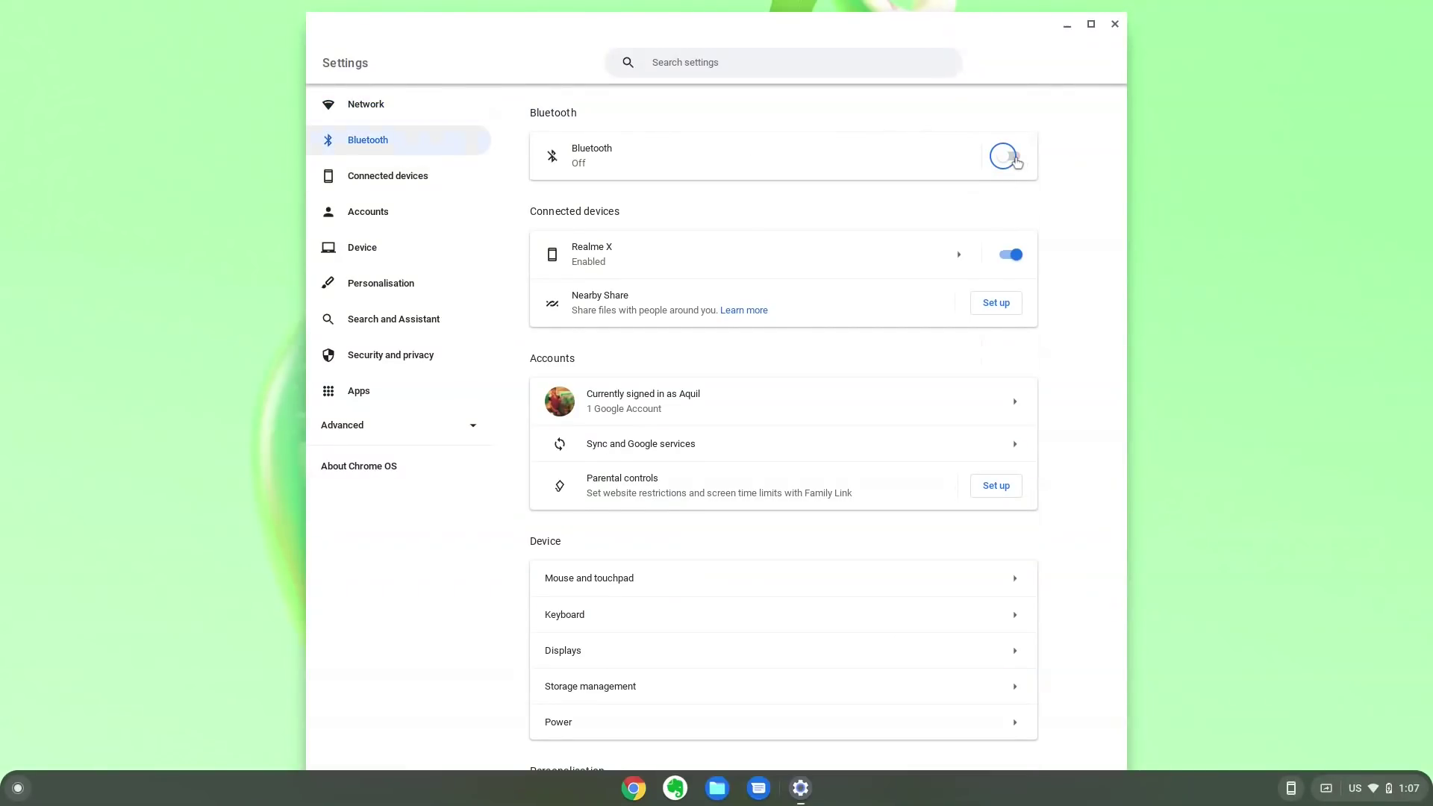
click(1008, 157)
click(1008, 157)
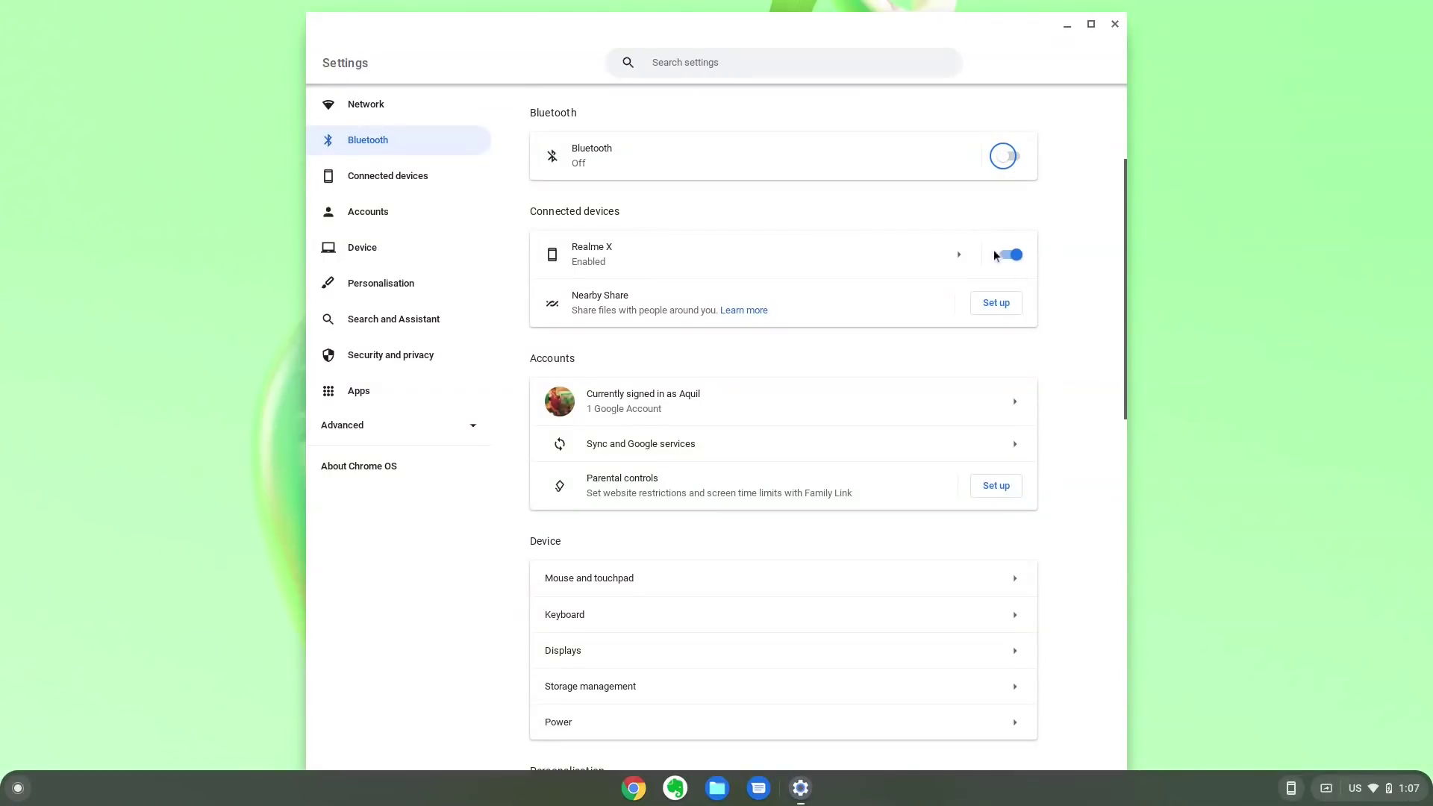
click(1013, 255)
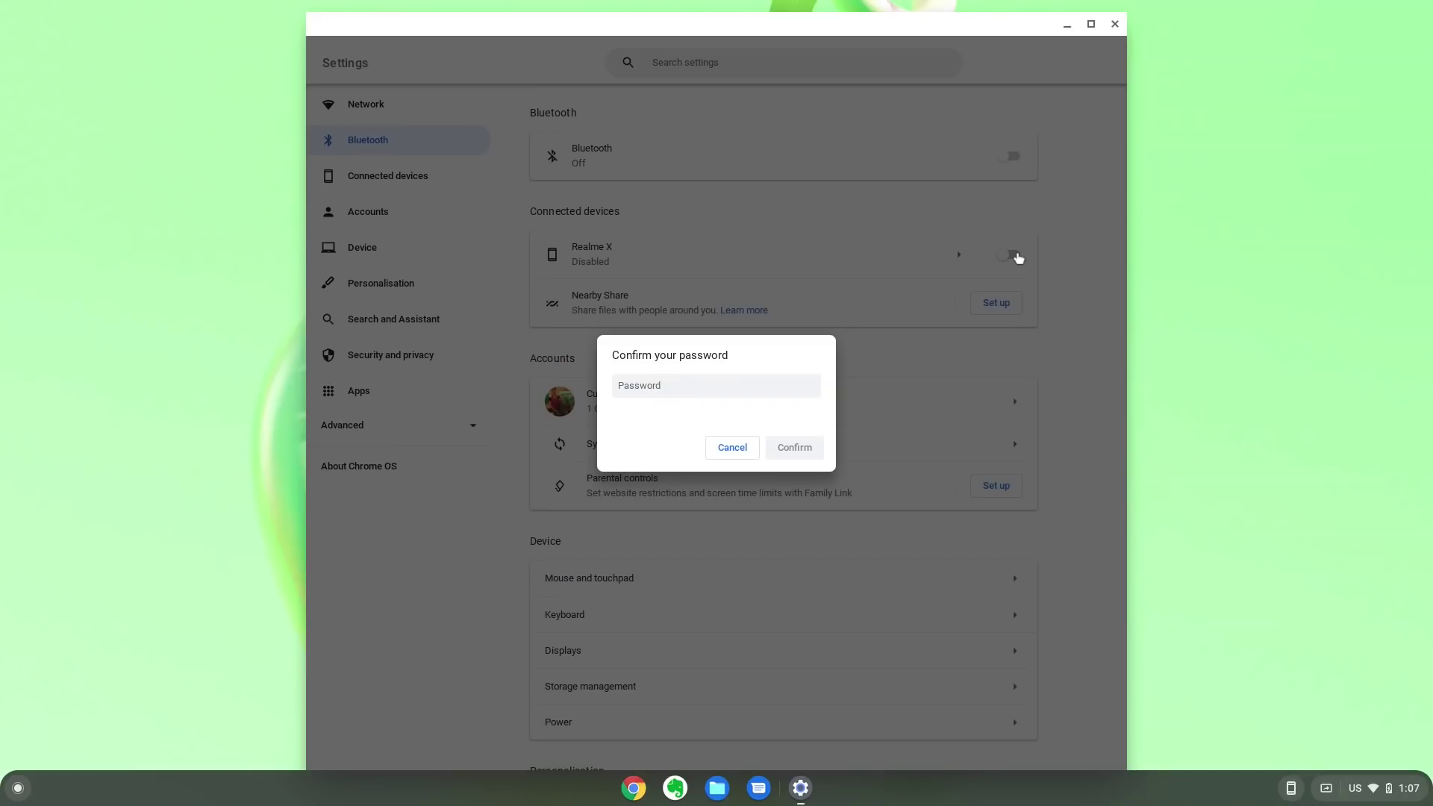
click(732, 448)
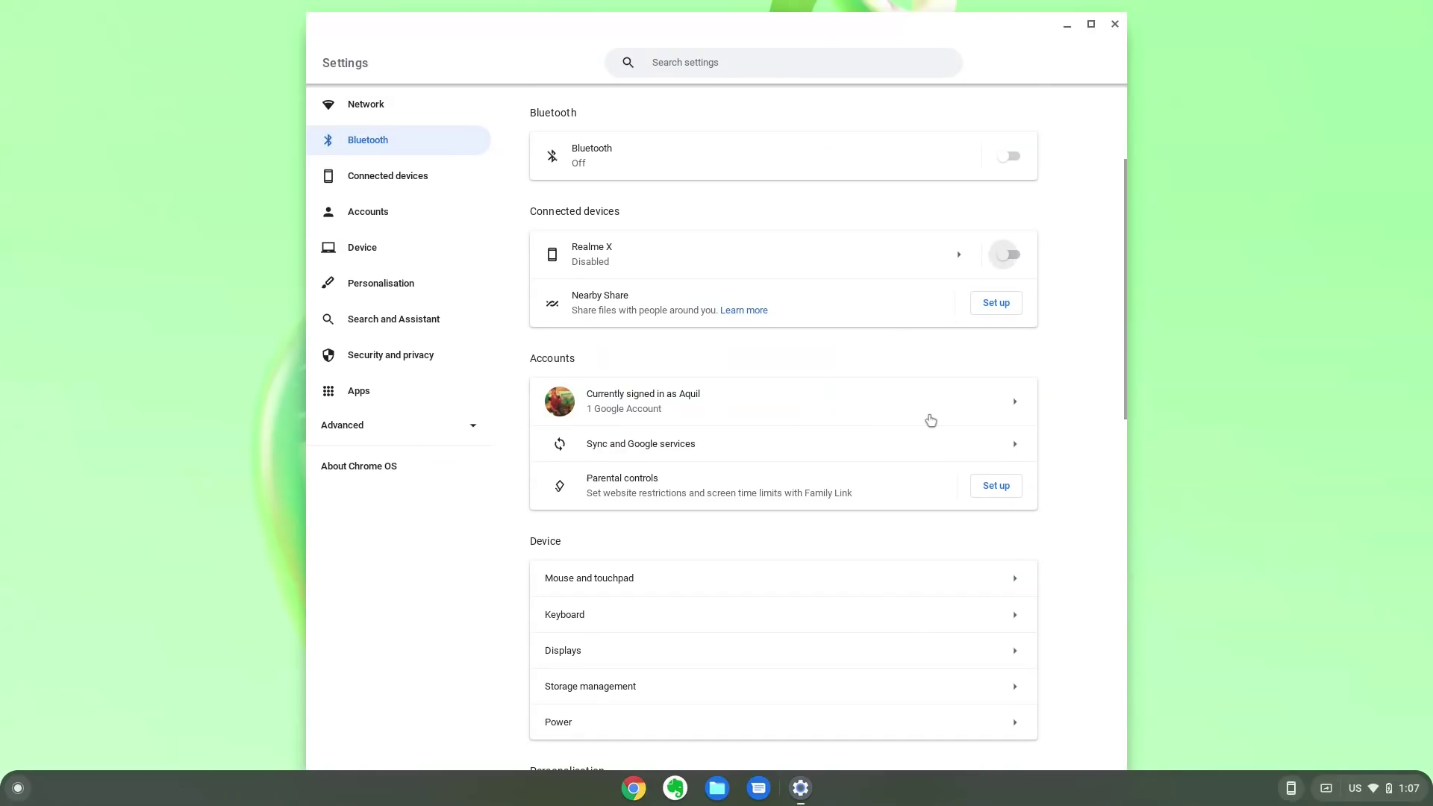
scroll(856, 458, down, 1)
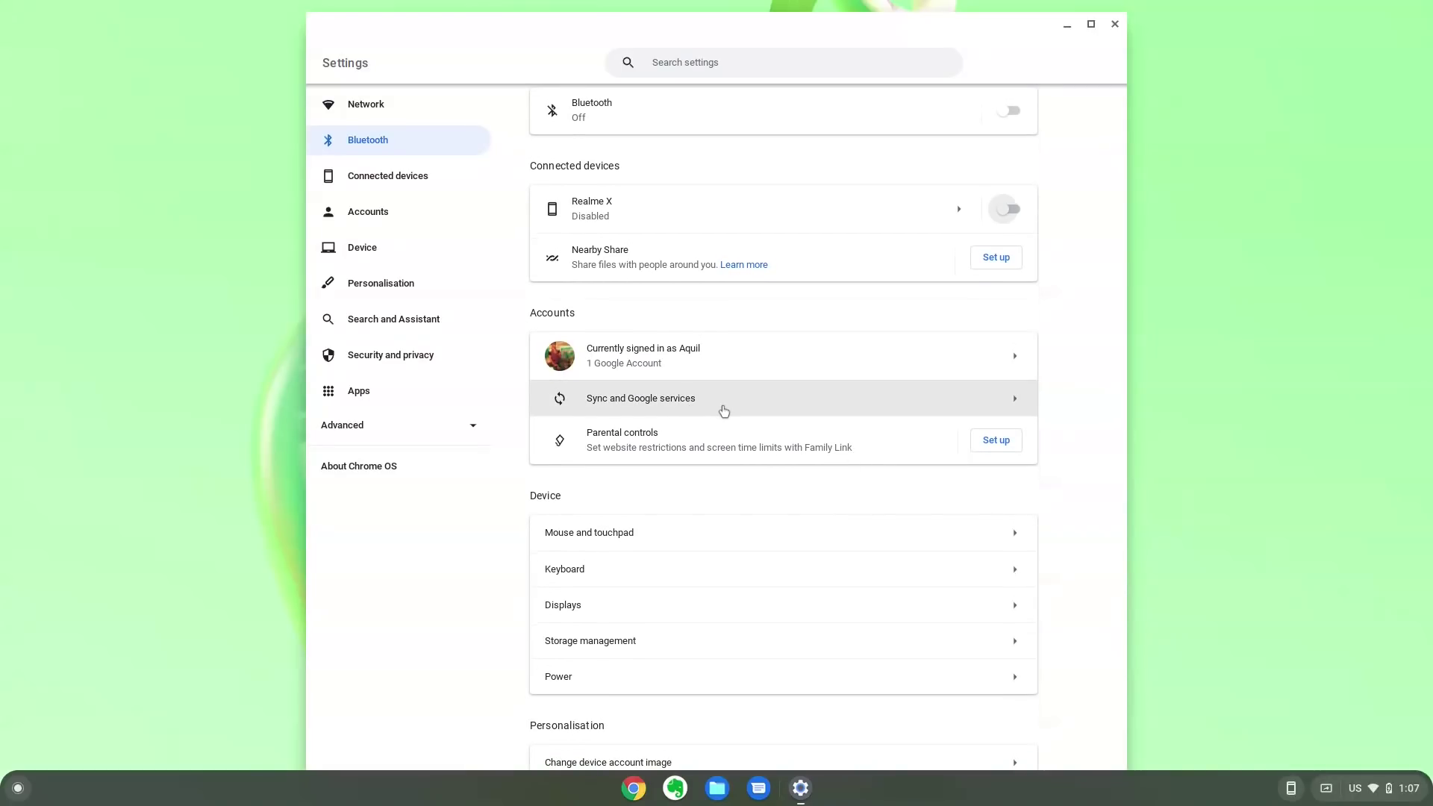
scroll(933, 452, down, 2)
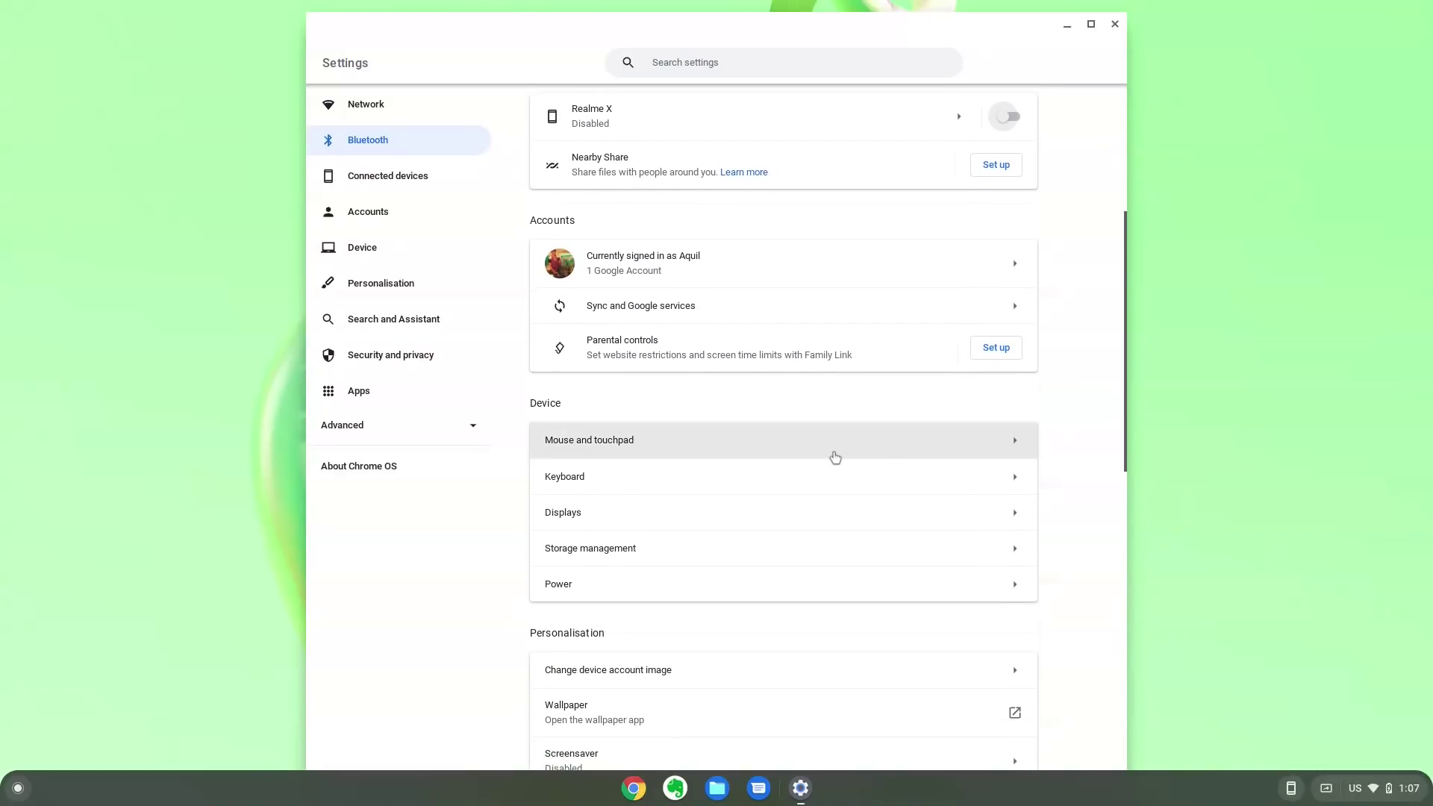
click(834, 457)
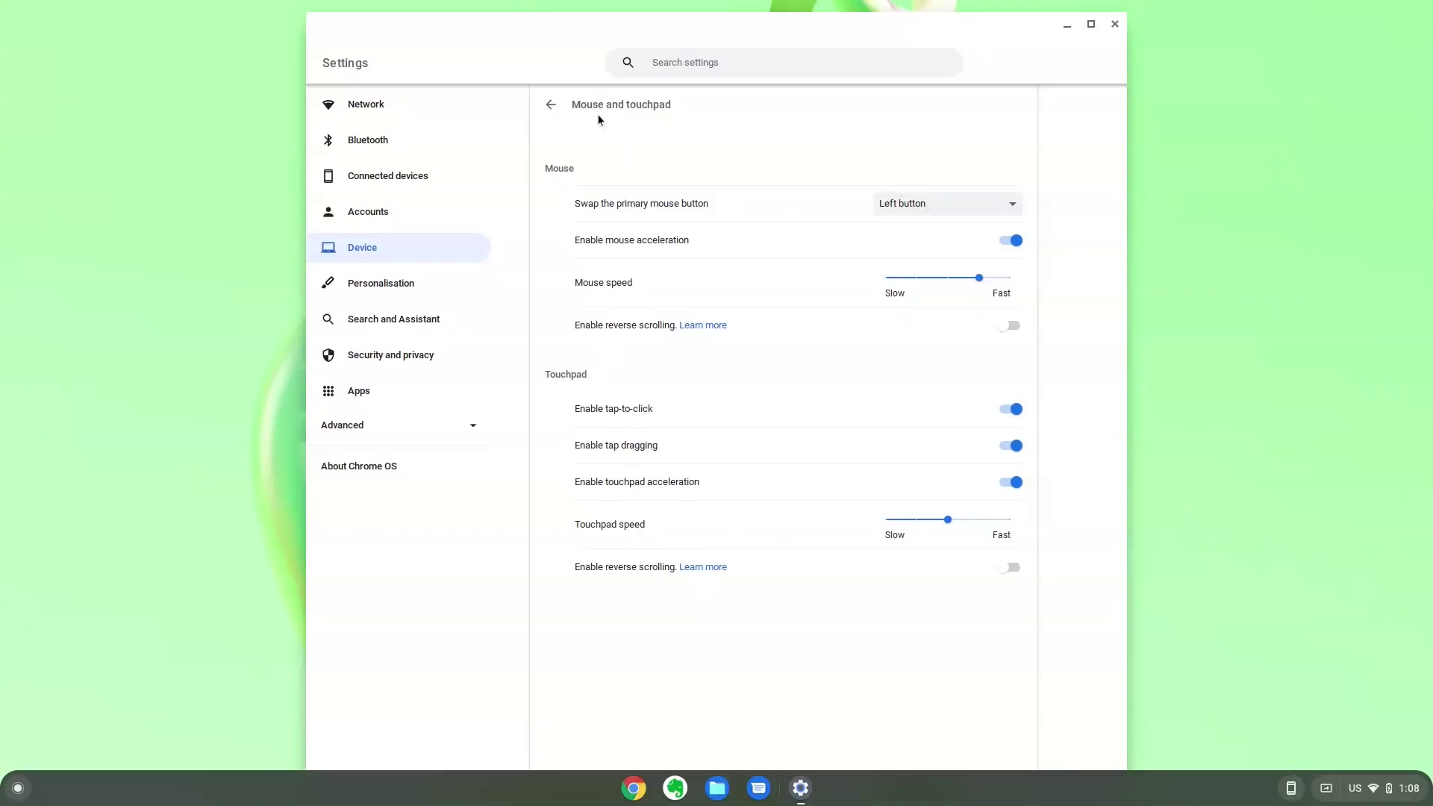
click(546, 110)
click(595, 477)
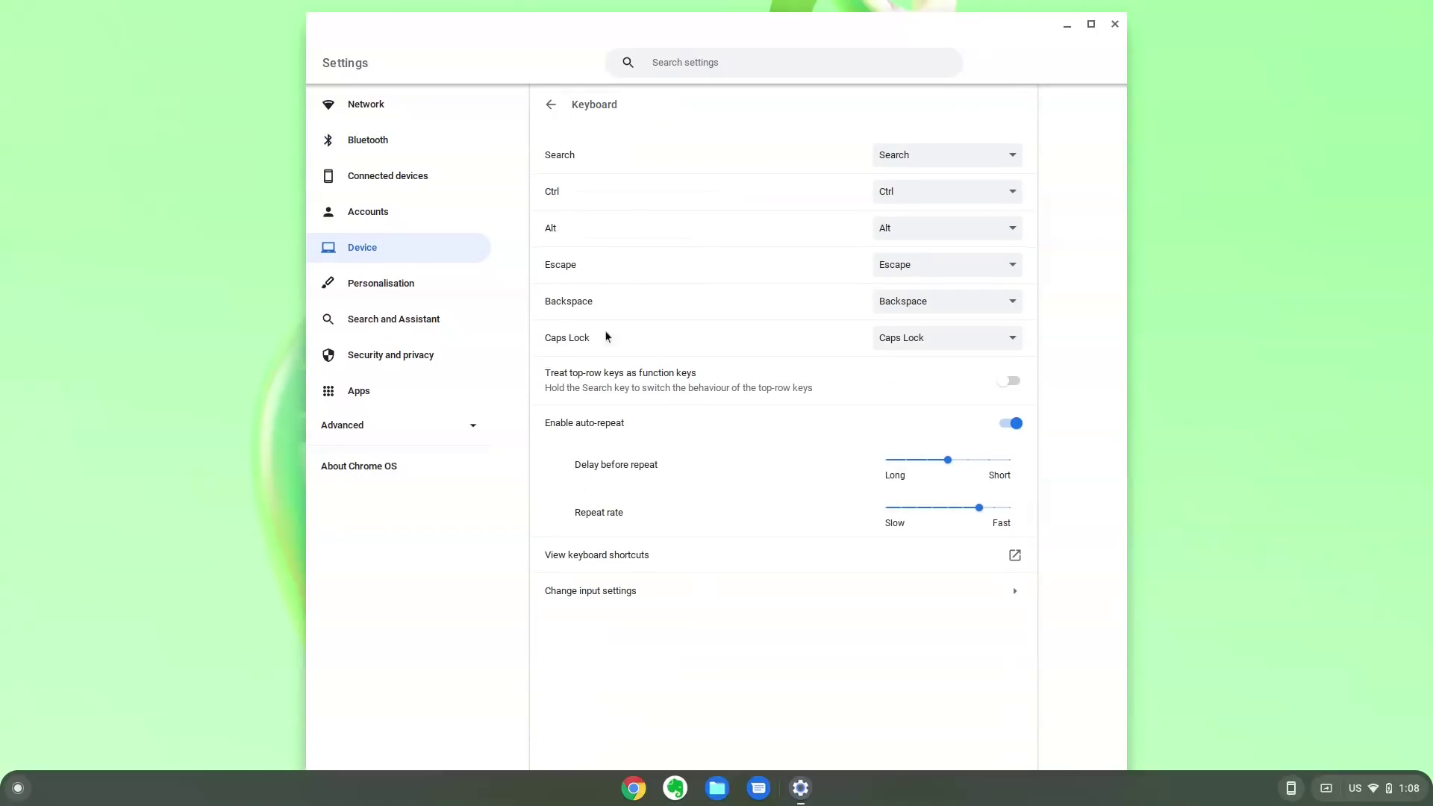
click(931, 163)
click(931, 163)
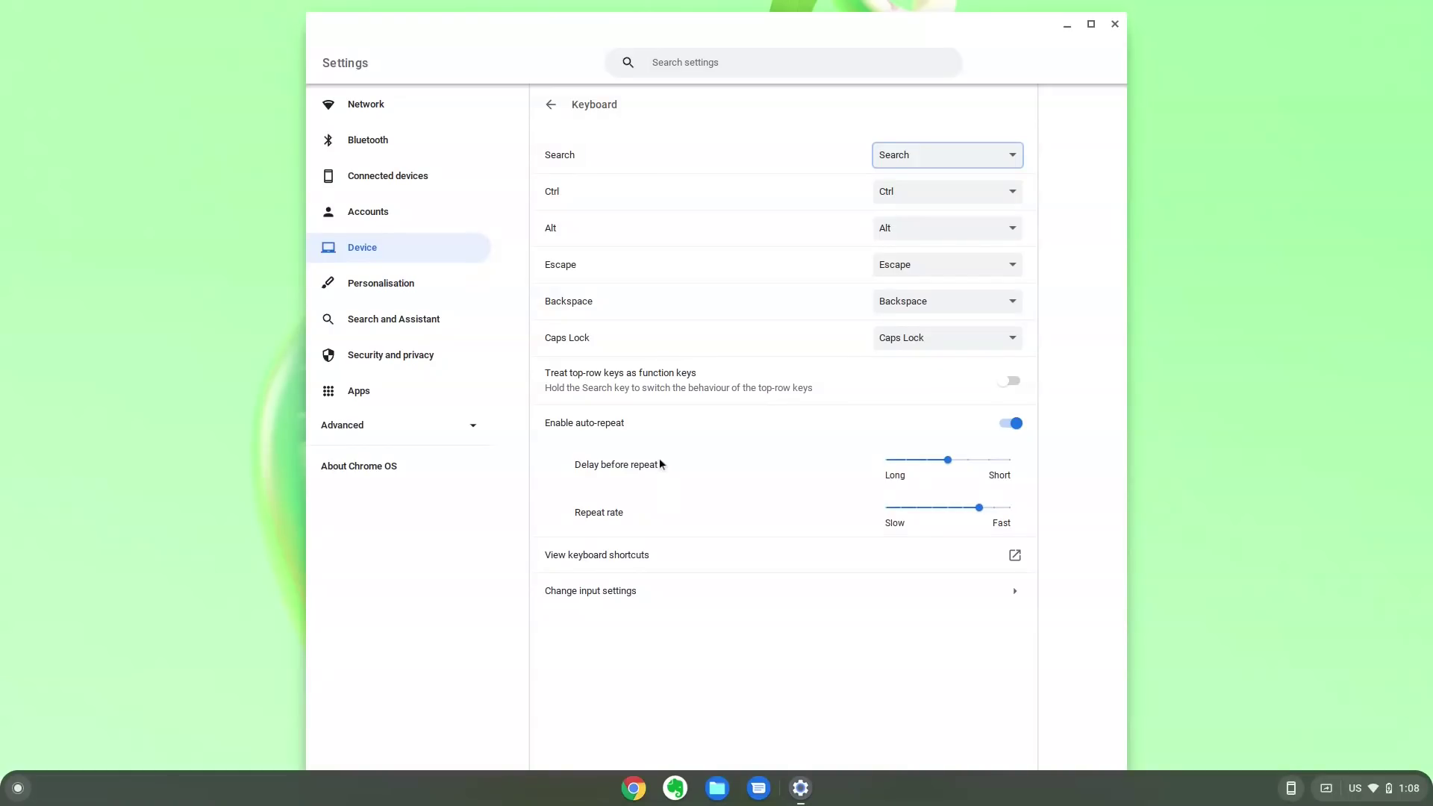
click(552, 107)
scroll(713, 387, down, 7)
click(432, 187)
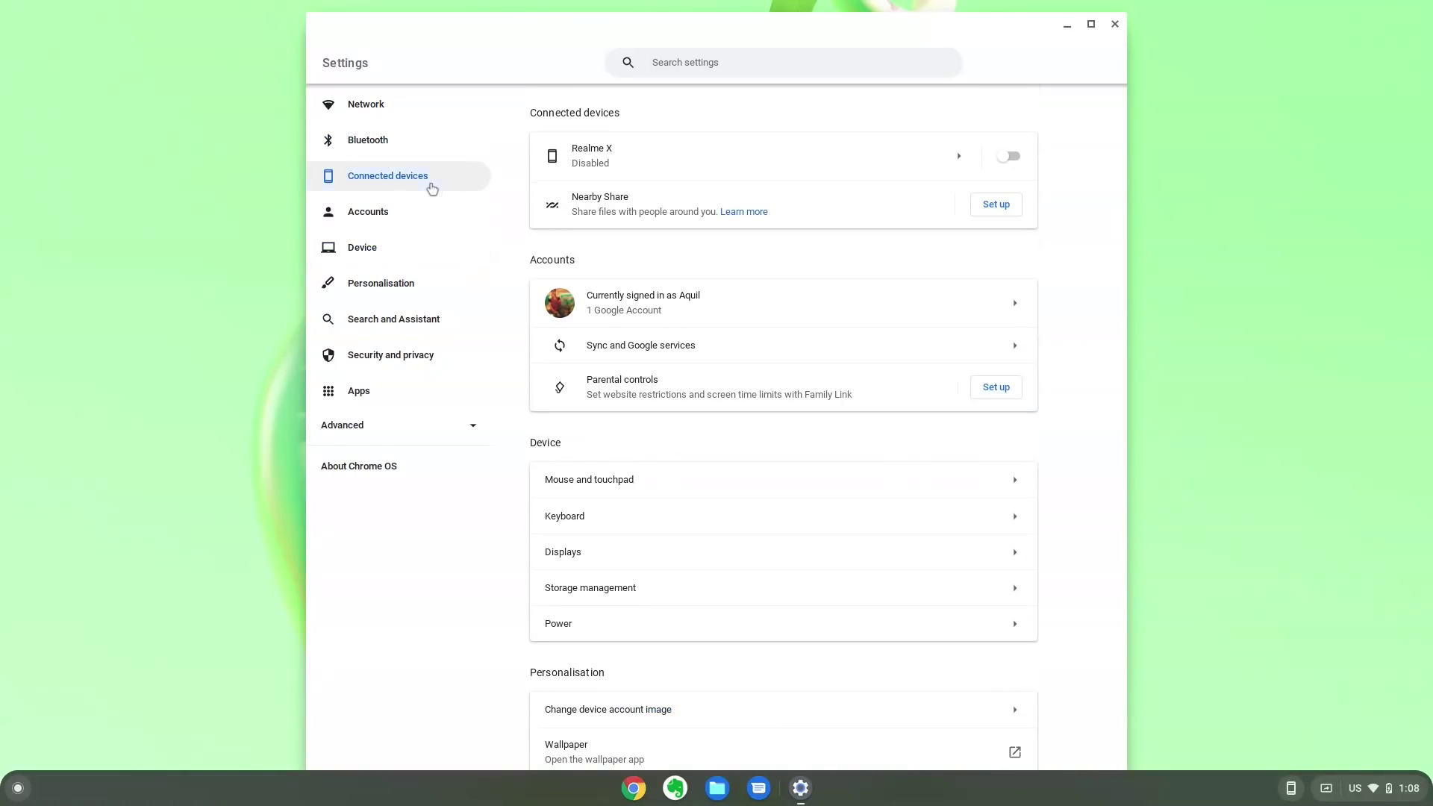
click(409, 218)
click(403, 243)
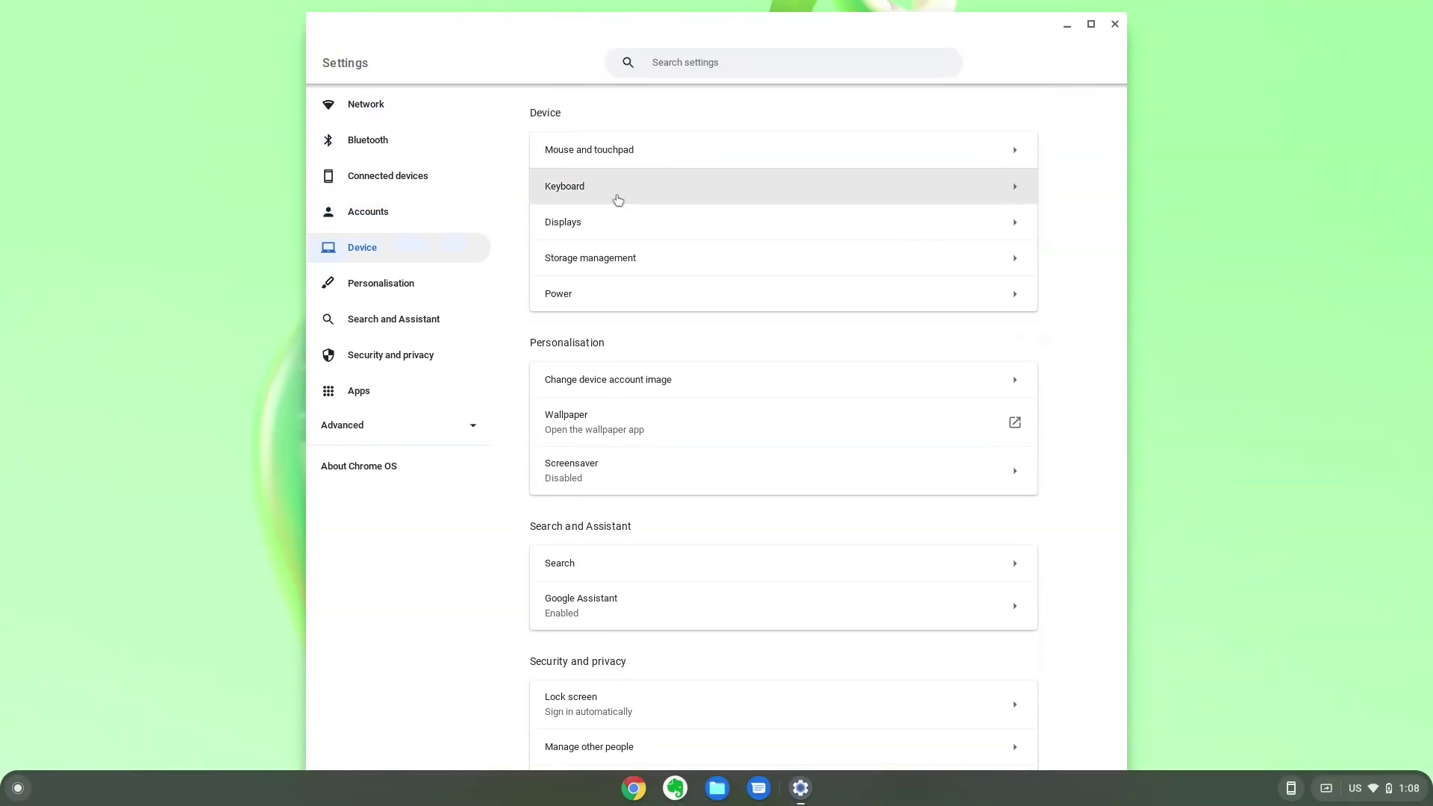
click(638, 224)
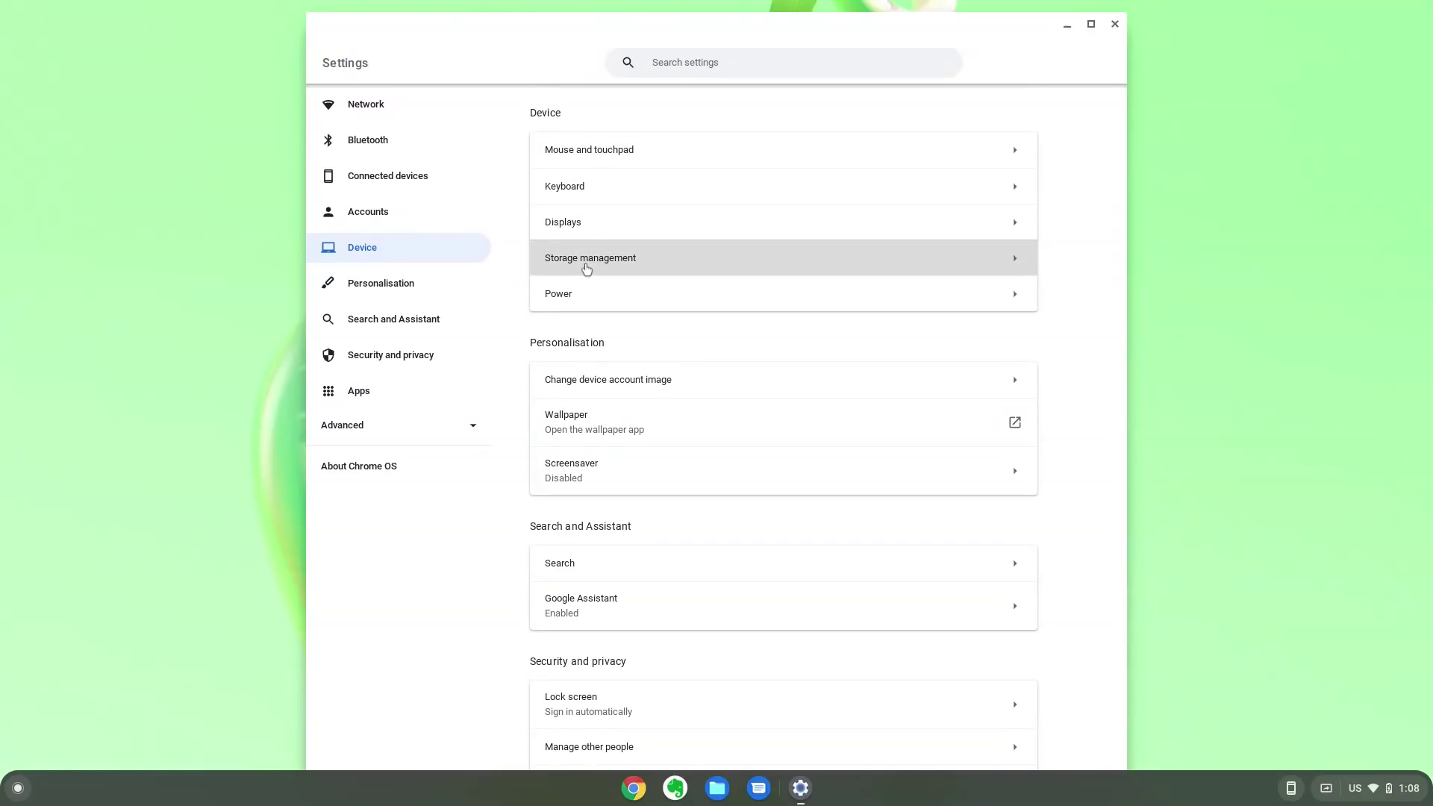
click(587, 261)
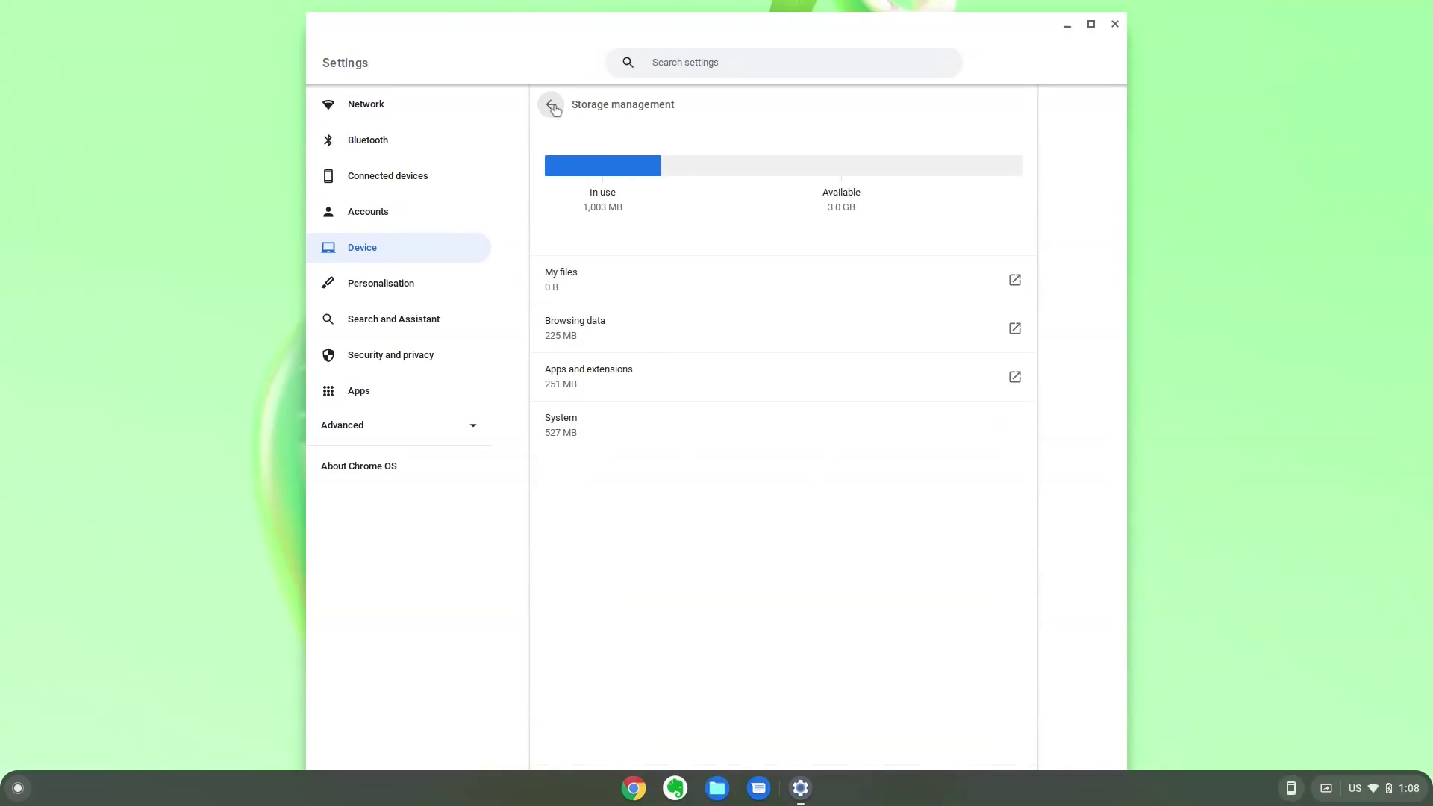
click(551, 105)
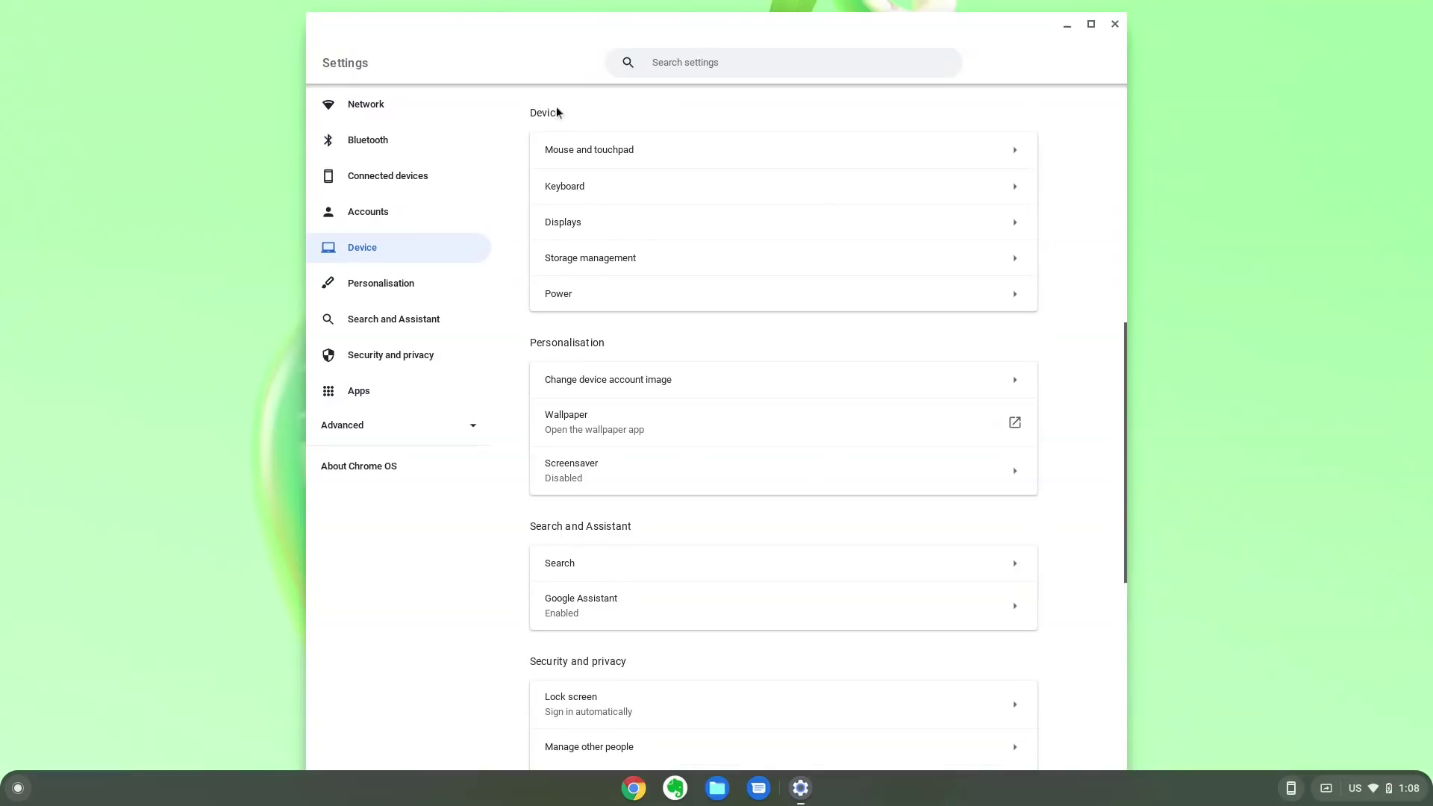
click(631, 288)
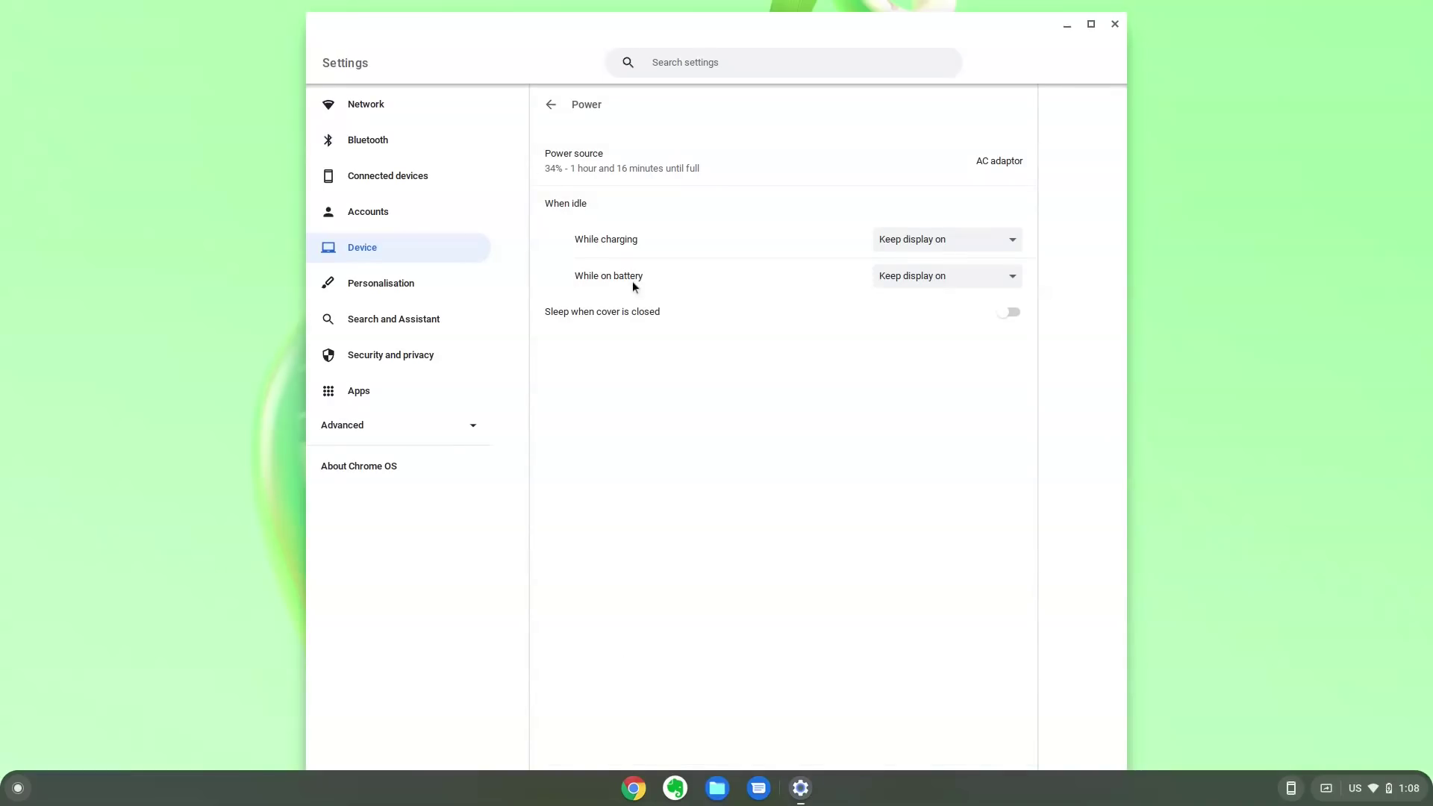
click(979, 247)
click(970, 264)
click(970, 277)
click(966, 300)
click(994, 323)
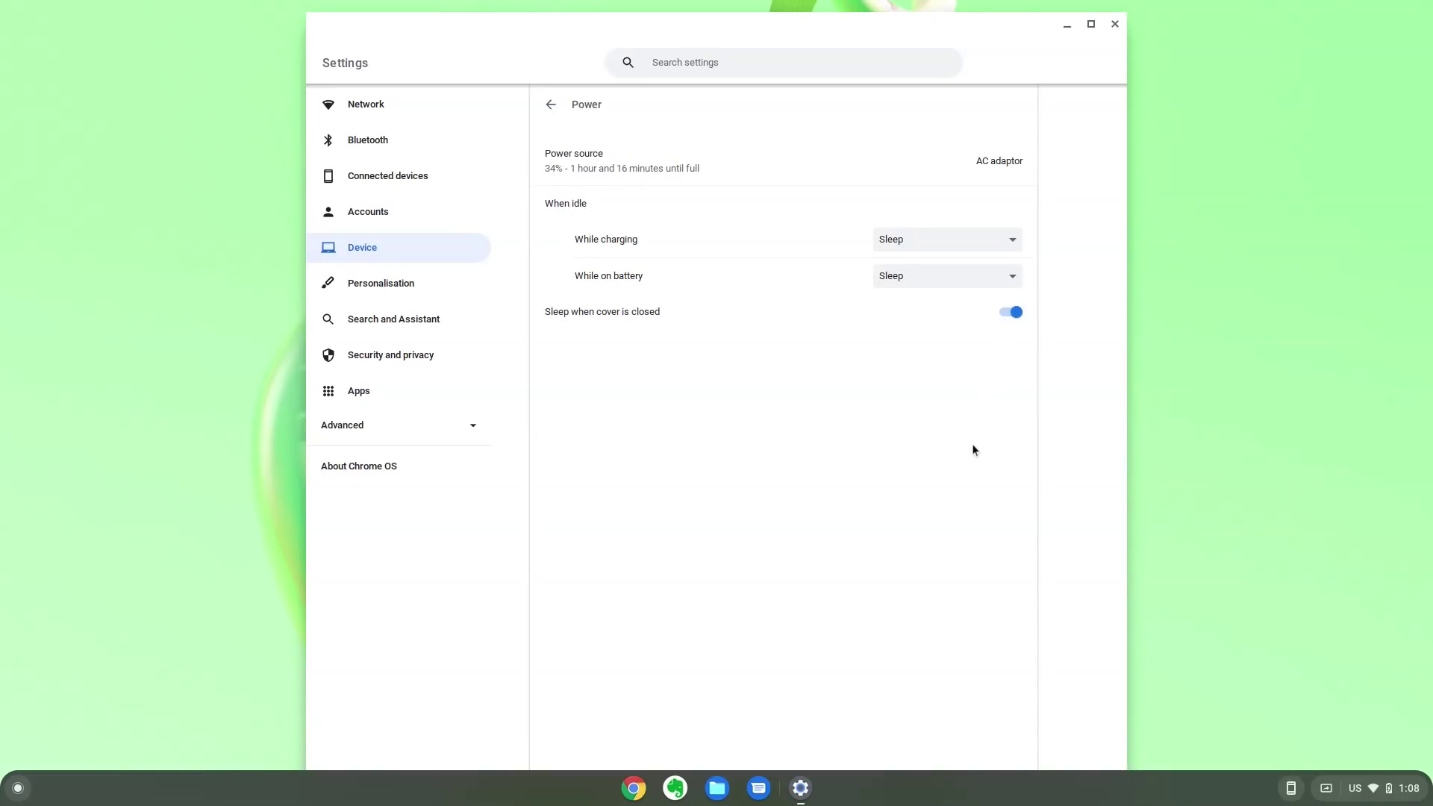
click(978, 252)
click(938, 312)
click(982, 278)
click(943, 348)
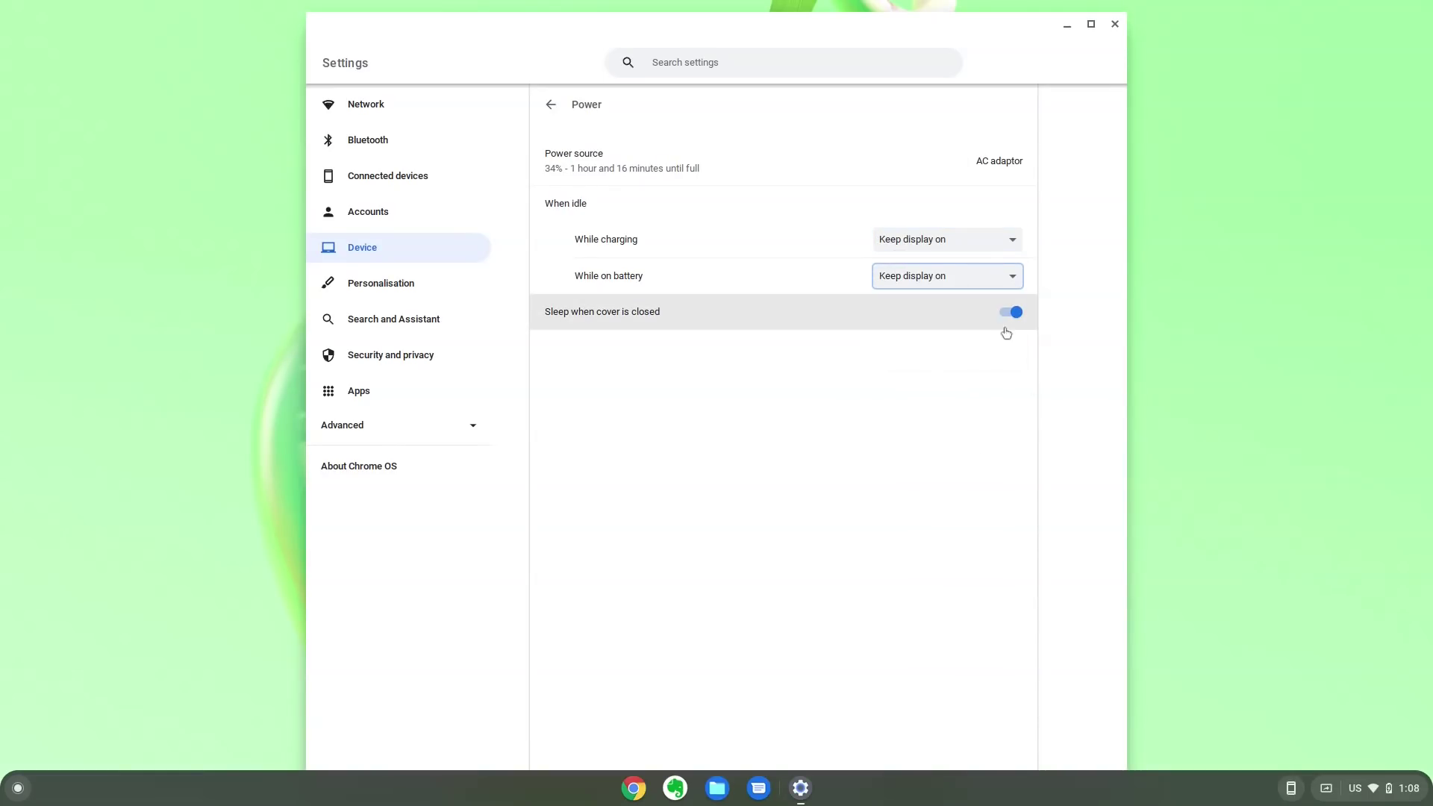
click(1005, 327)
click(563, 110)
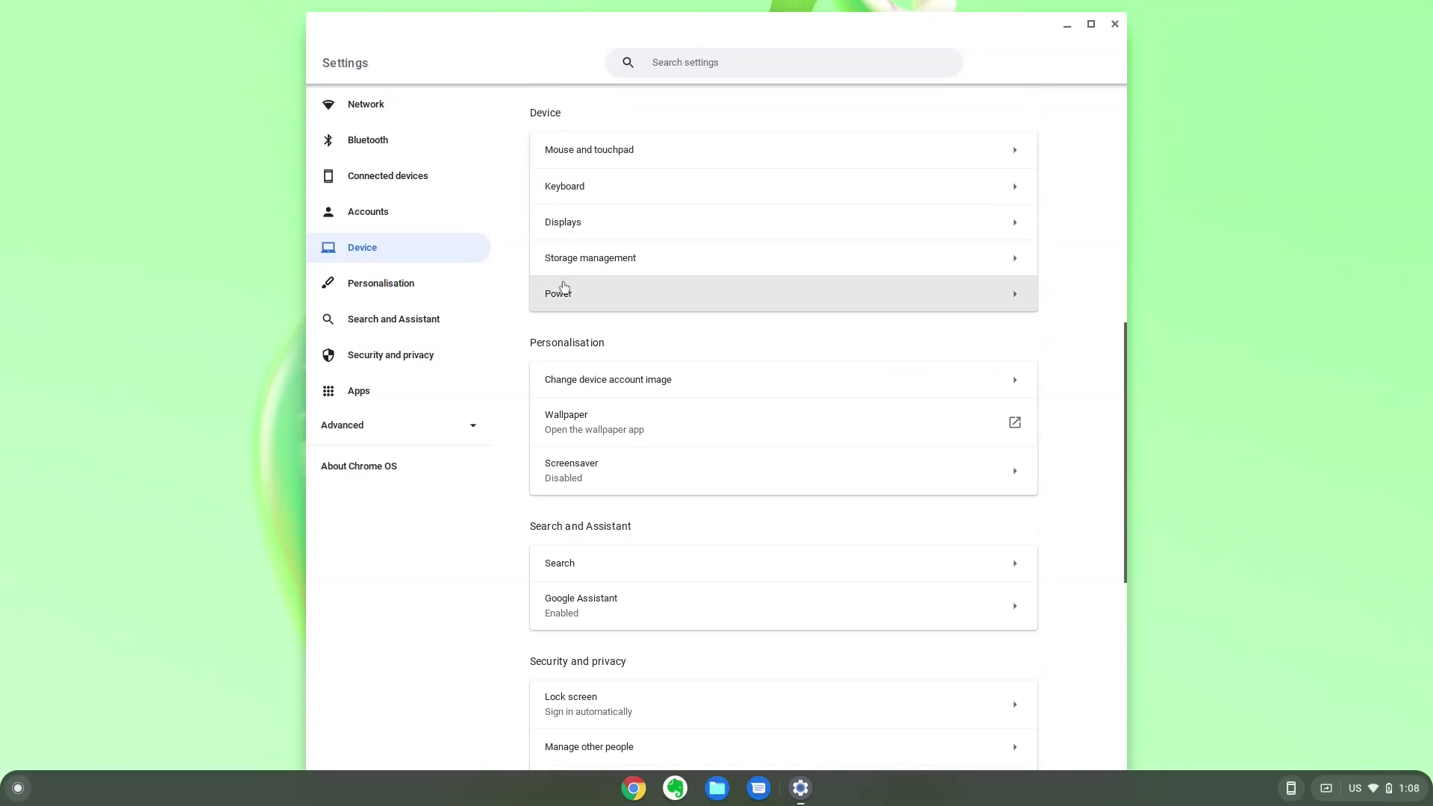
scroll(783, 341, down, 1)
scroll(783, 341, down, 2)
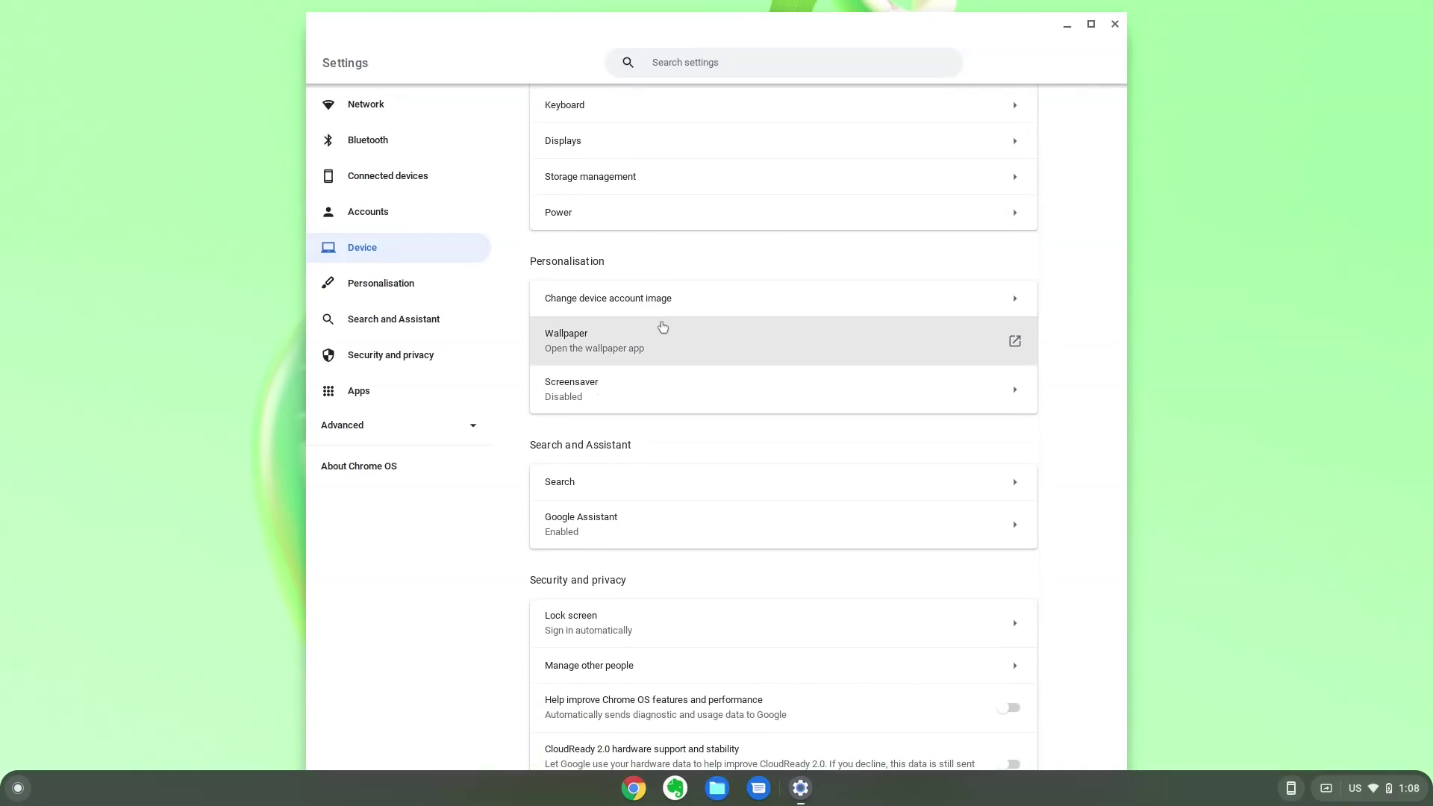
click(662, 326)
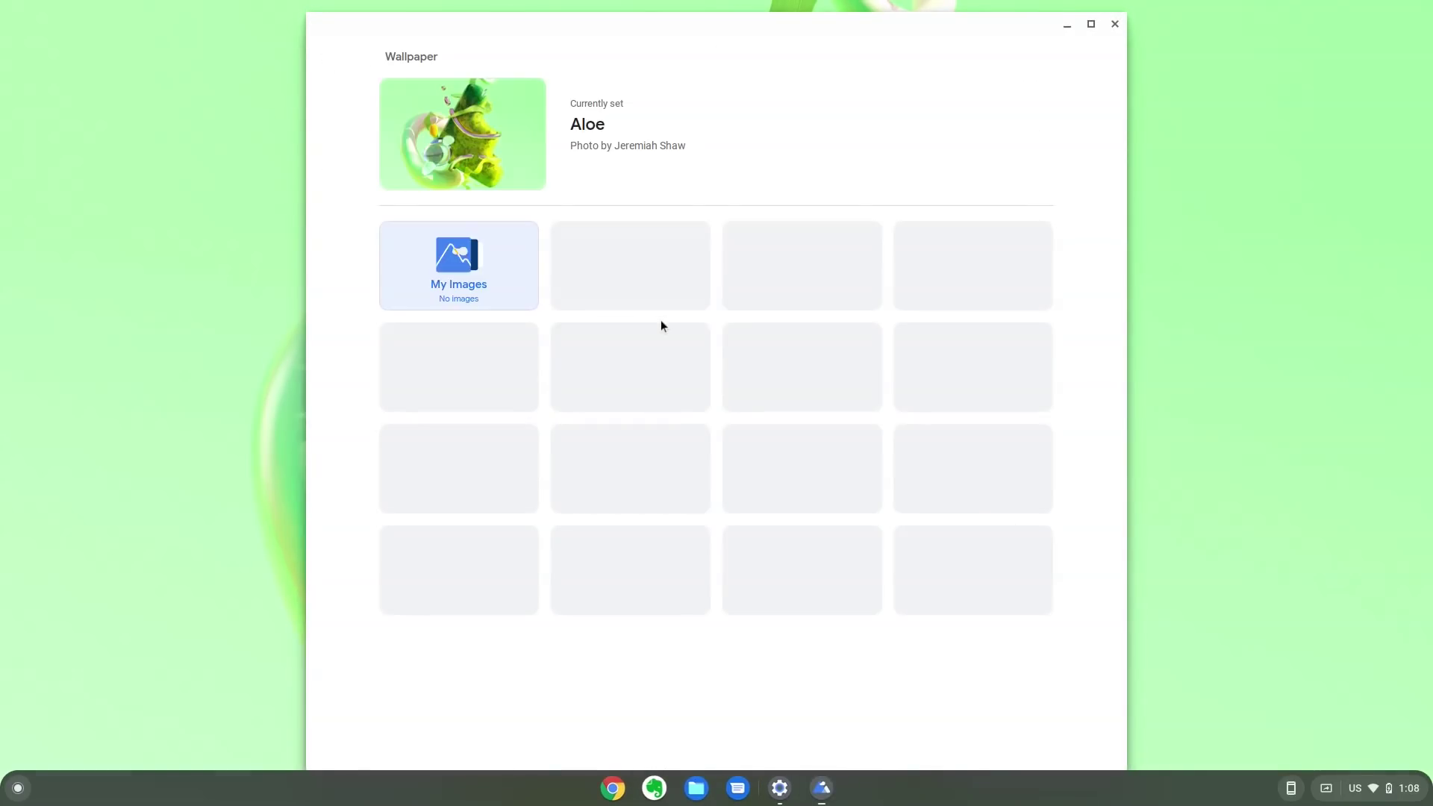
click(1113, 24)
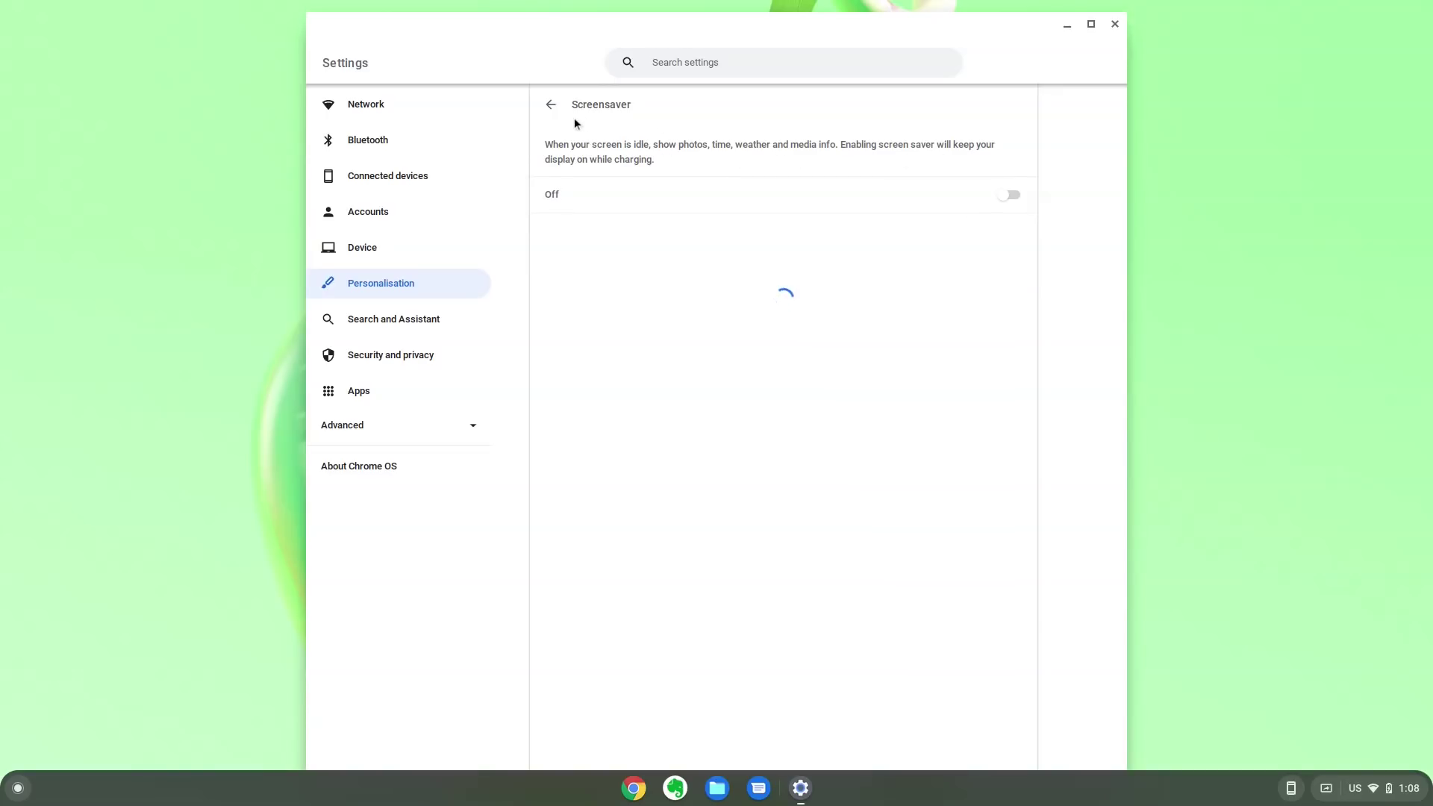
click(551, 104)
scroll(678, 449, down, 1)
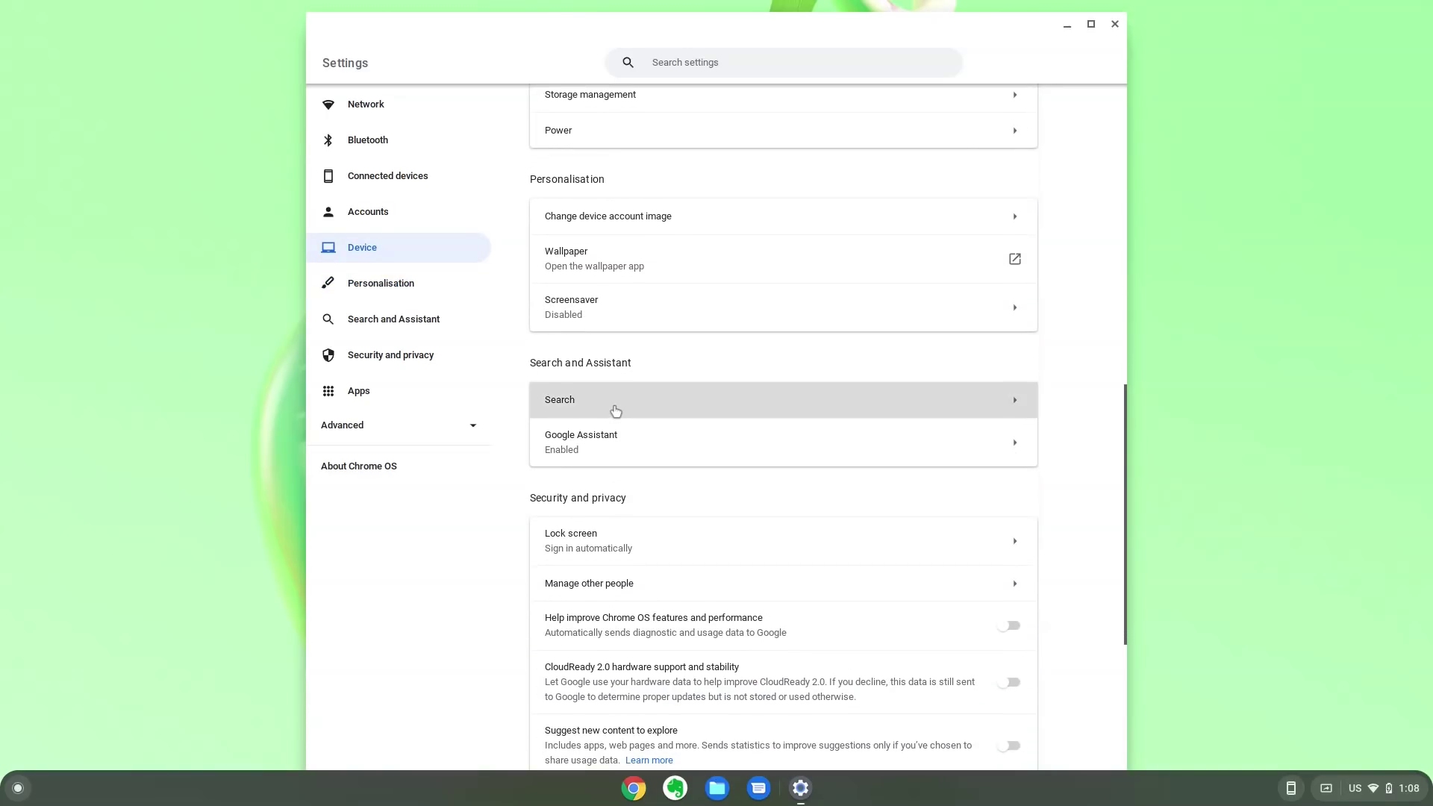
click(615, 410)
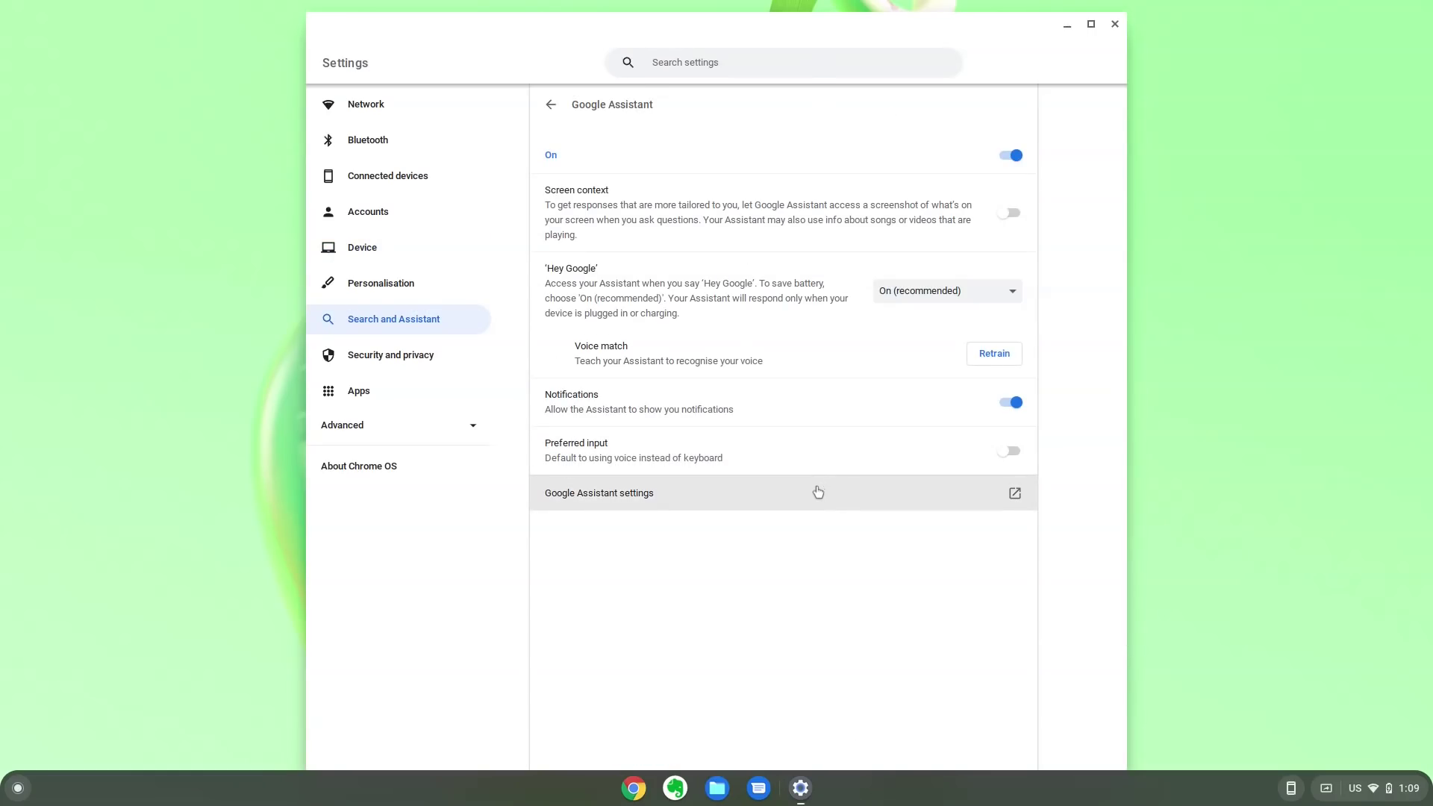
click(551, 105)
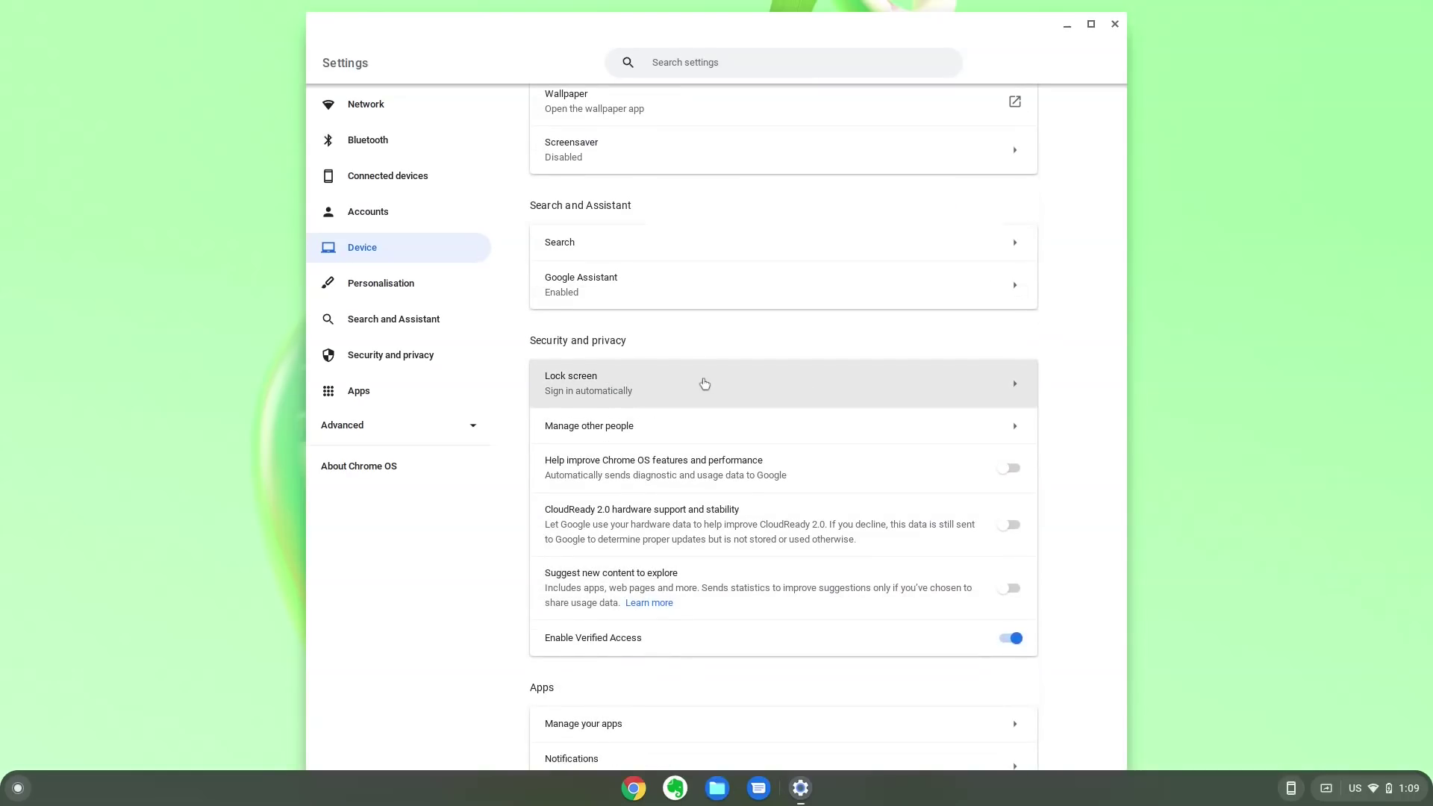
Step: Open Lock screen settings, cancel its password prompt, and view the installed apps list
click(782, 404)
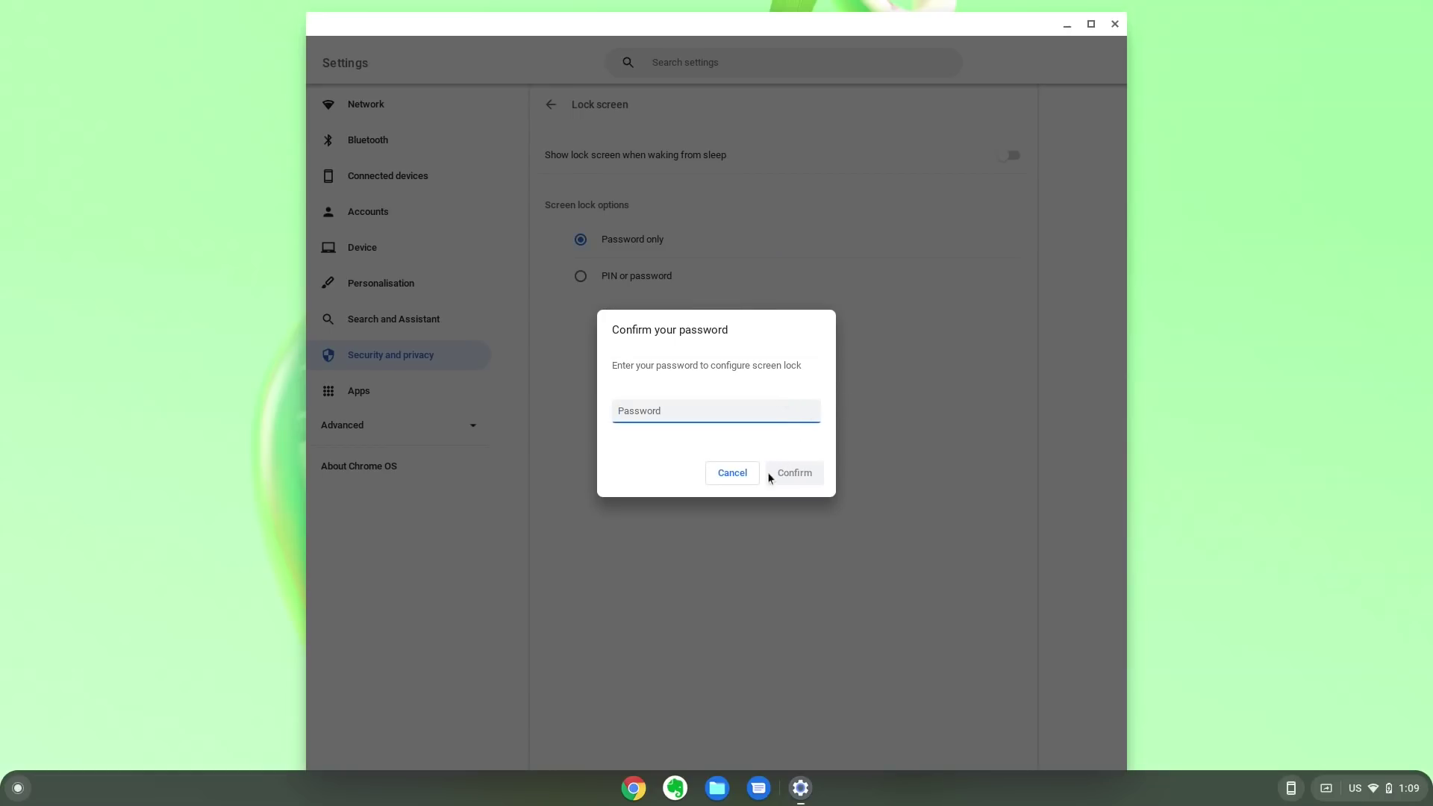
click(734, 473)
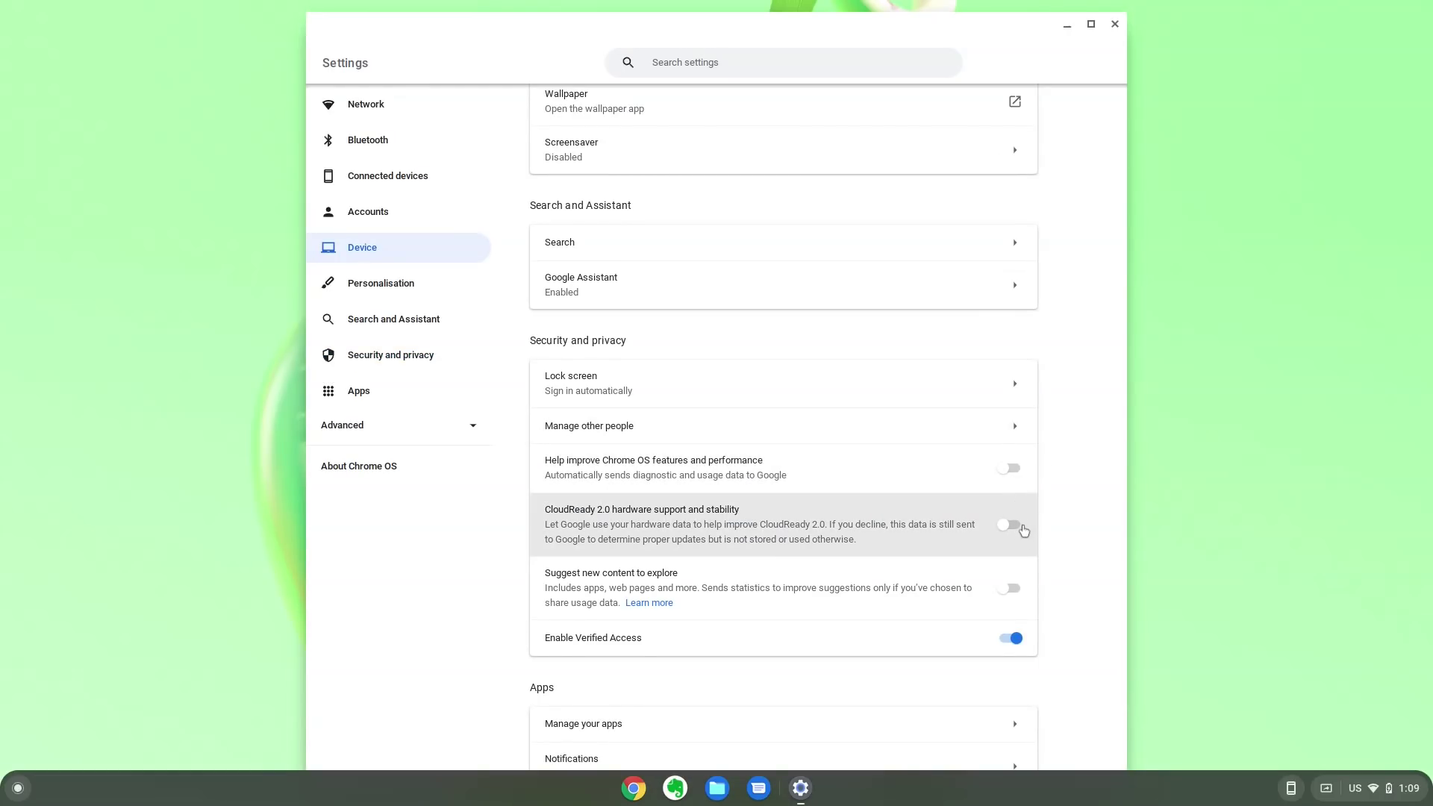
scroll(1018, 531, down, 3)
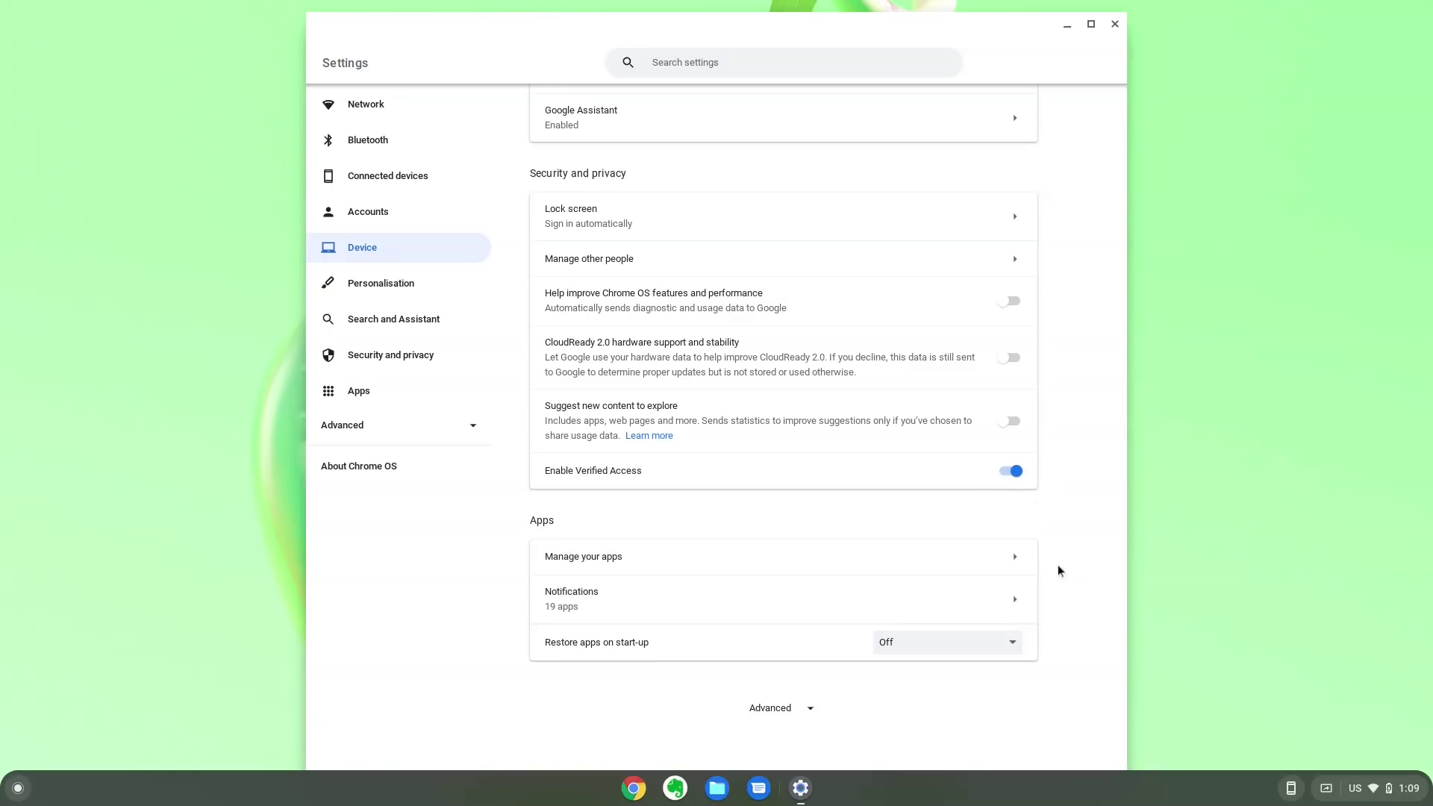
click(1009, 571)
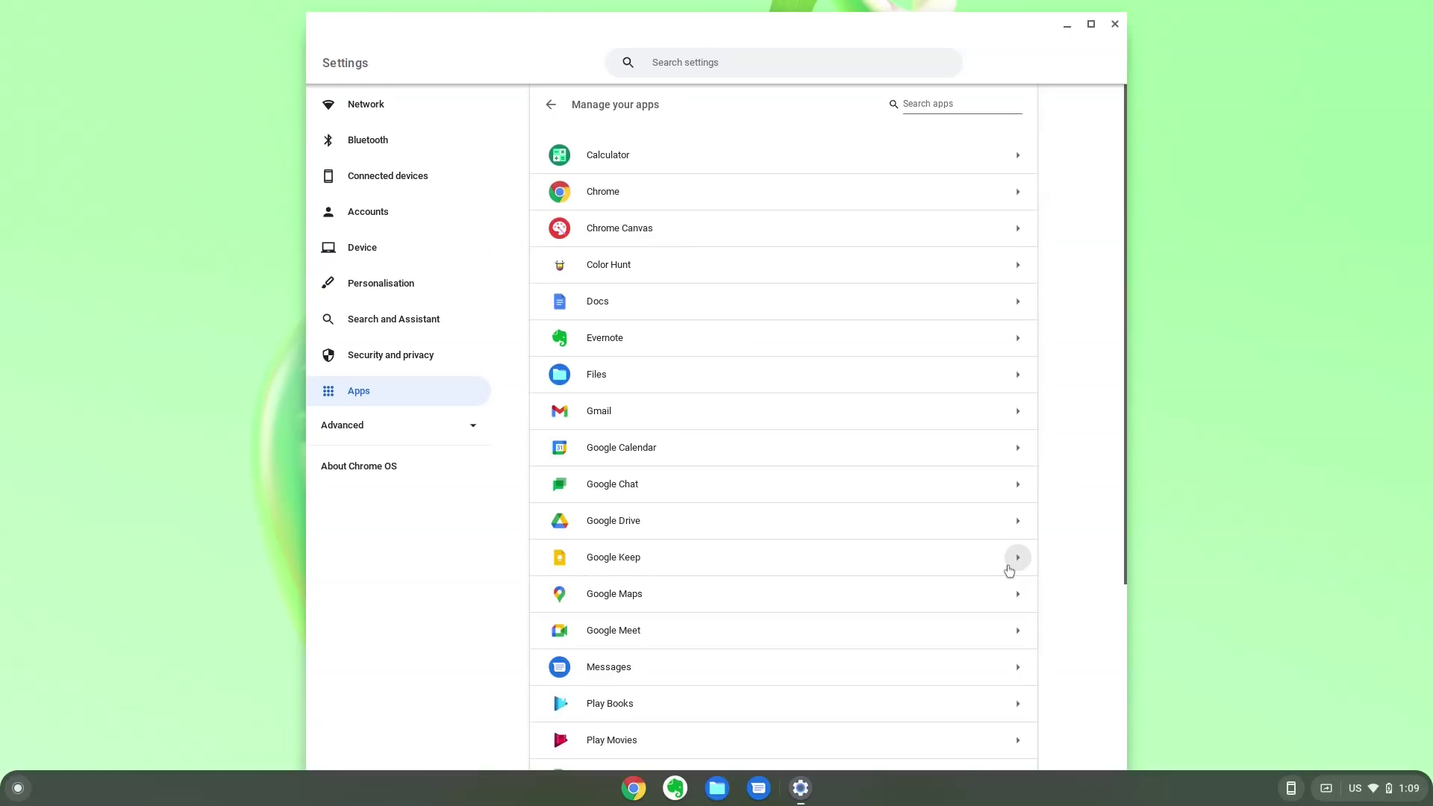
click(552, 105)
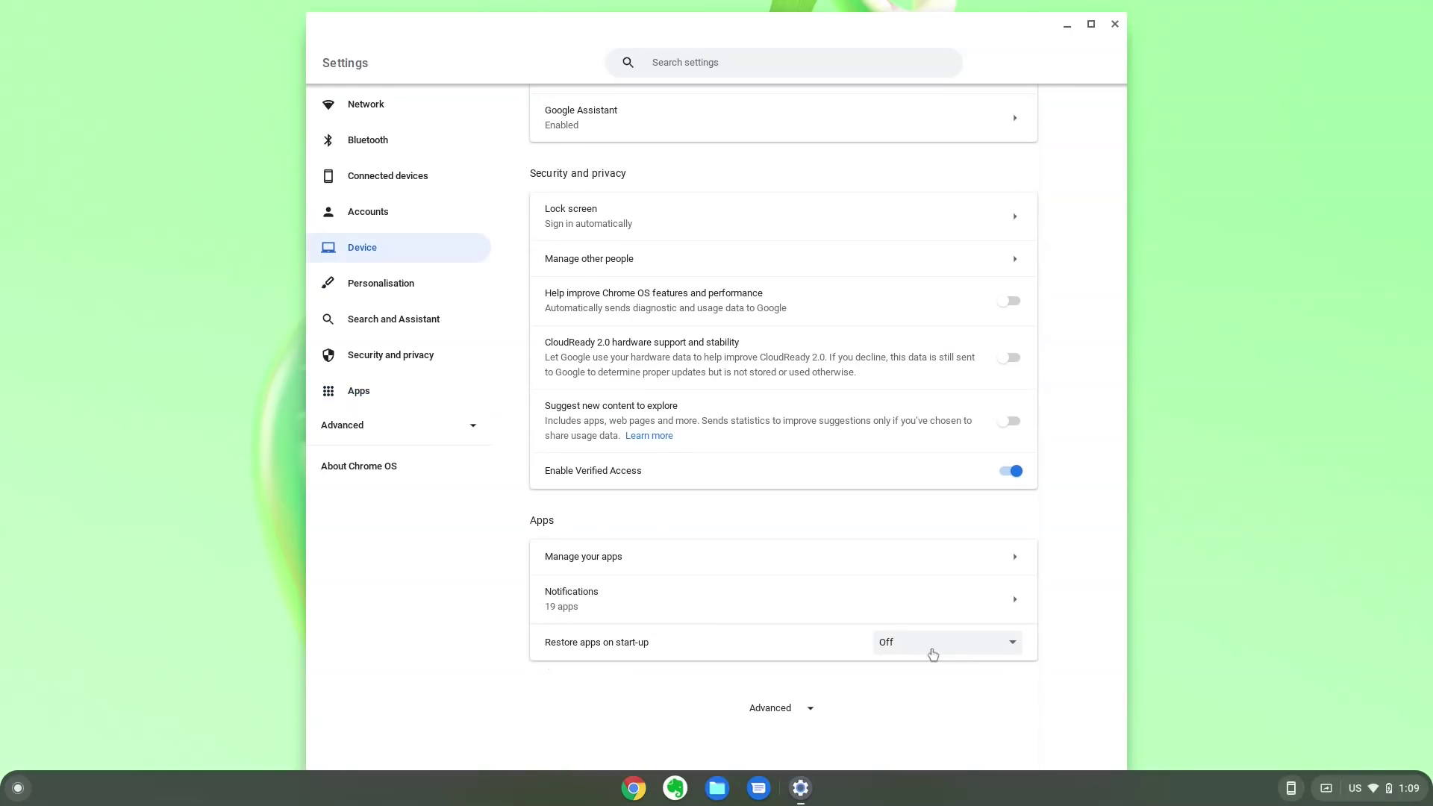
Step: Expand Advanced settings, go to Files, and start the Linux development environment setup
click(802, 706)
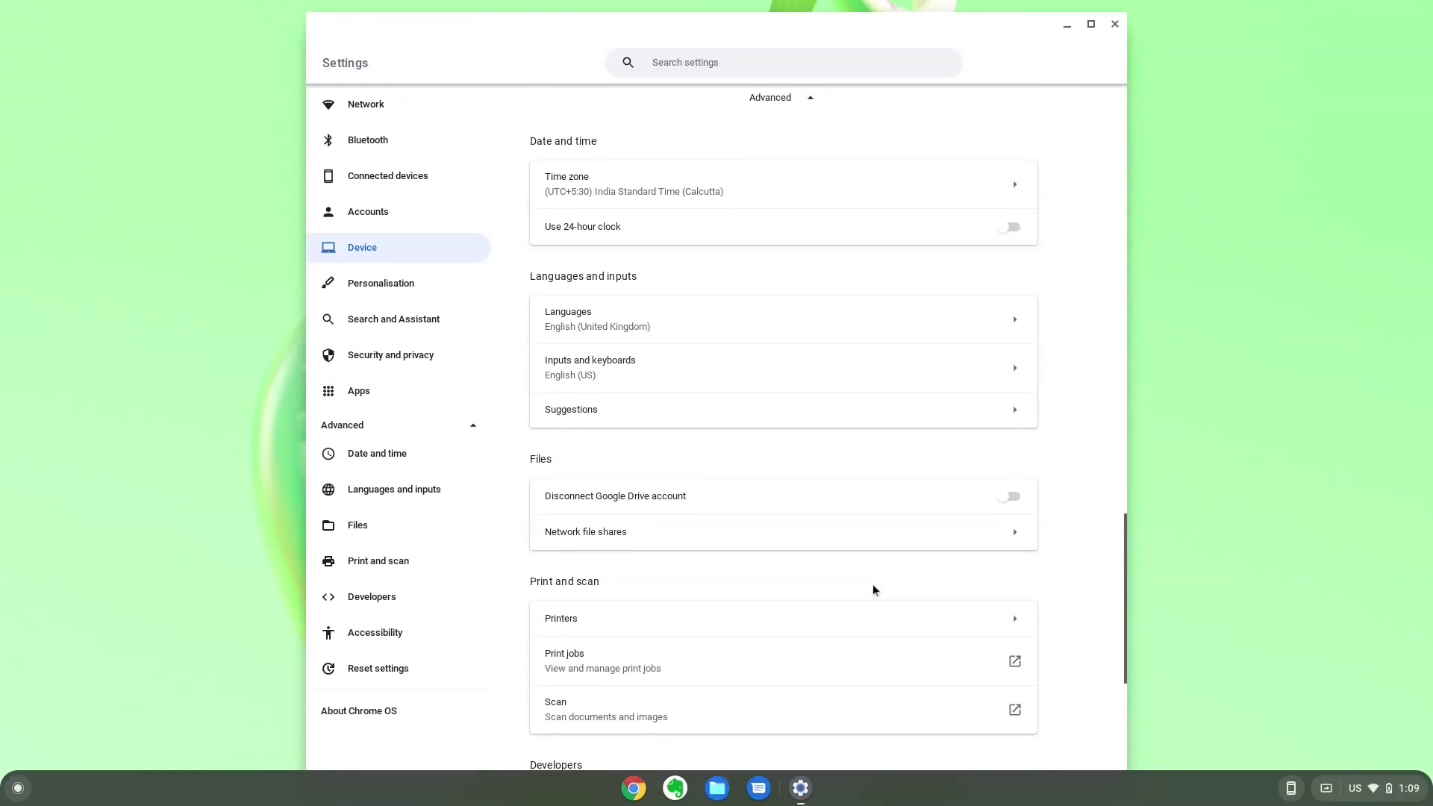
scroll(804, 583, down, 4)
click(388, 536)
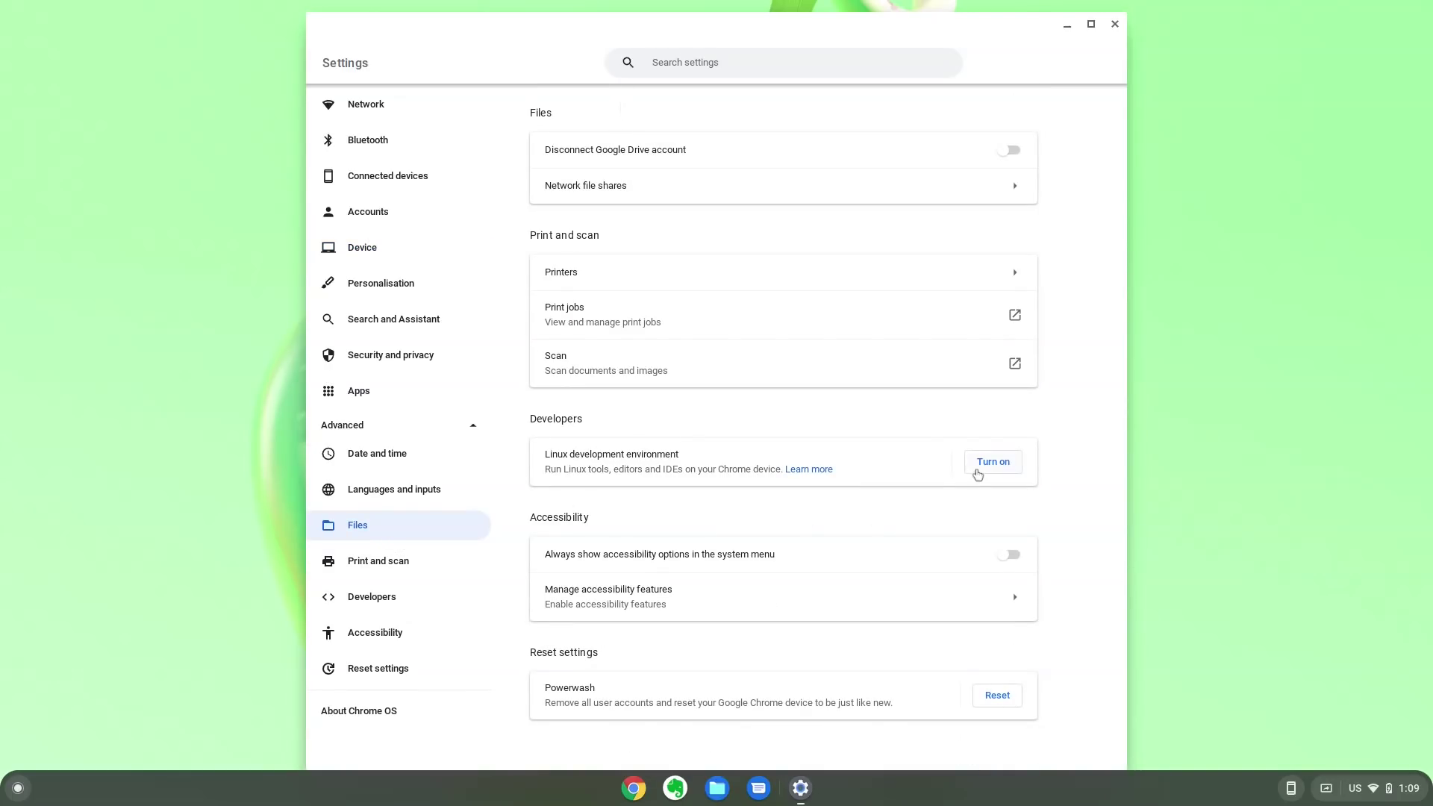
click(995, 461)
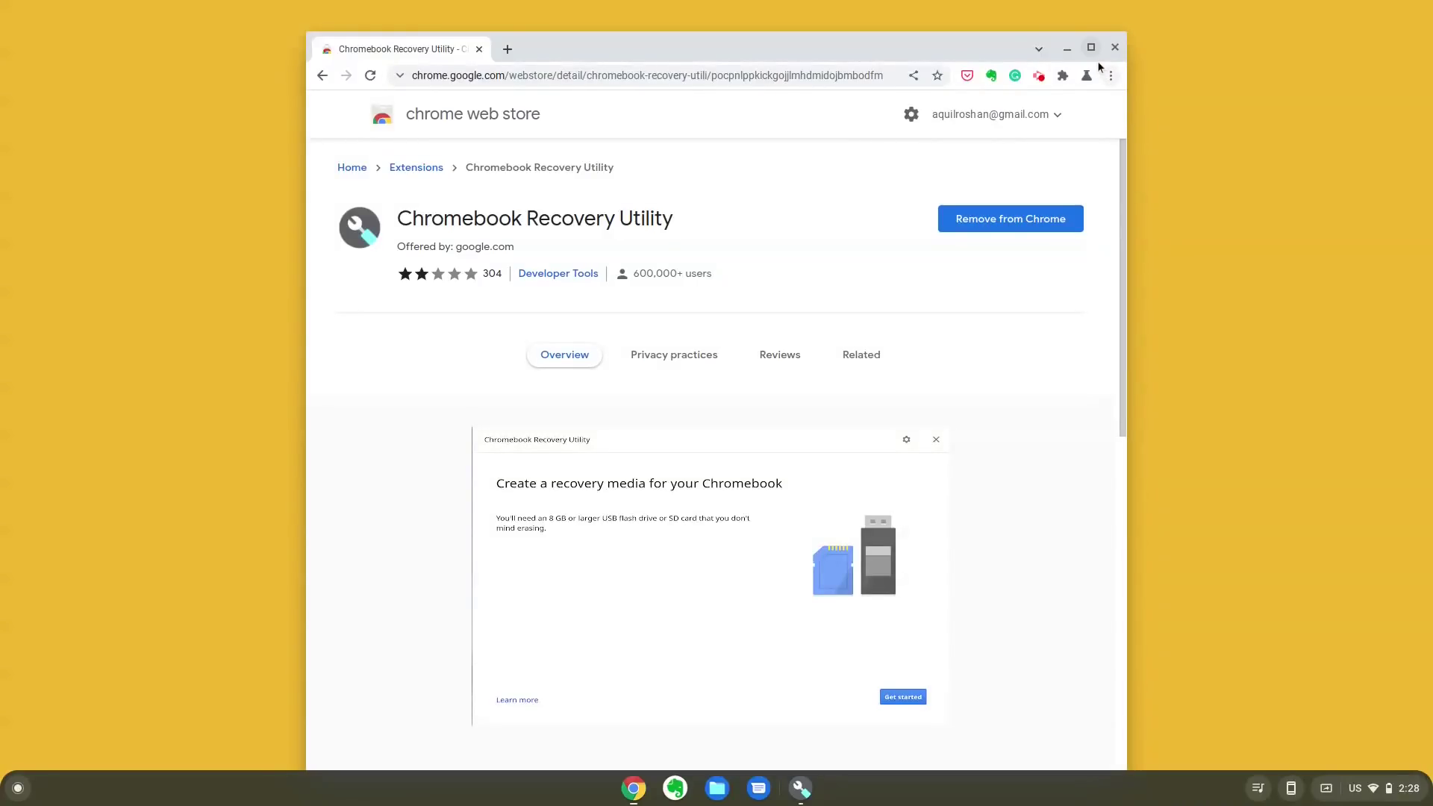
Step: Maximize Chrome, select the Chromebook Recovery Utility title, scroll the listing, then minimize the browser
click(1091, 47)
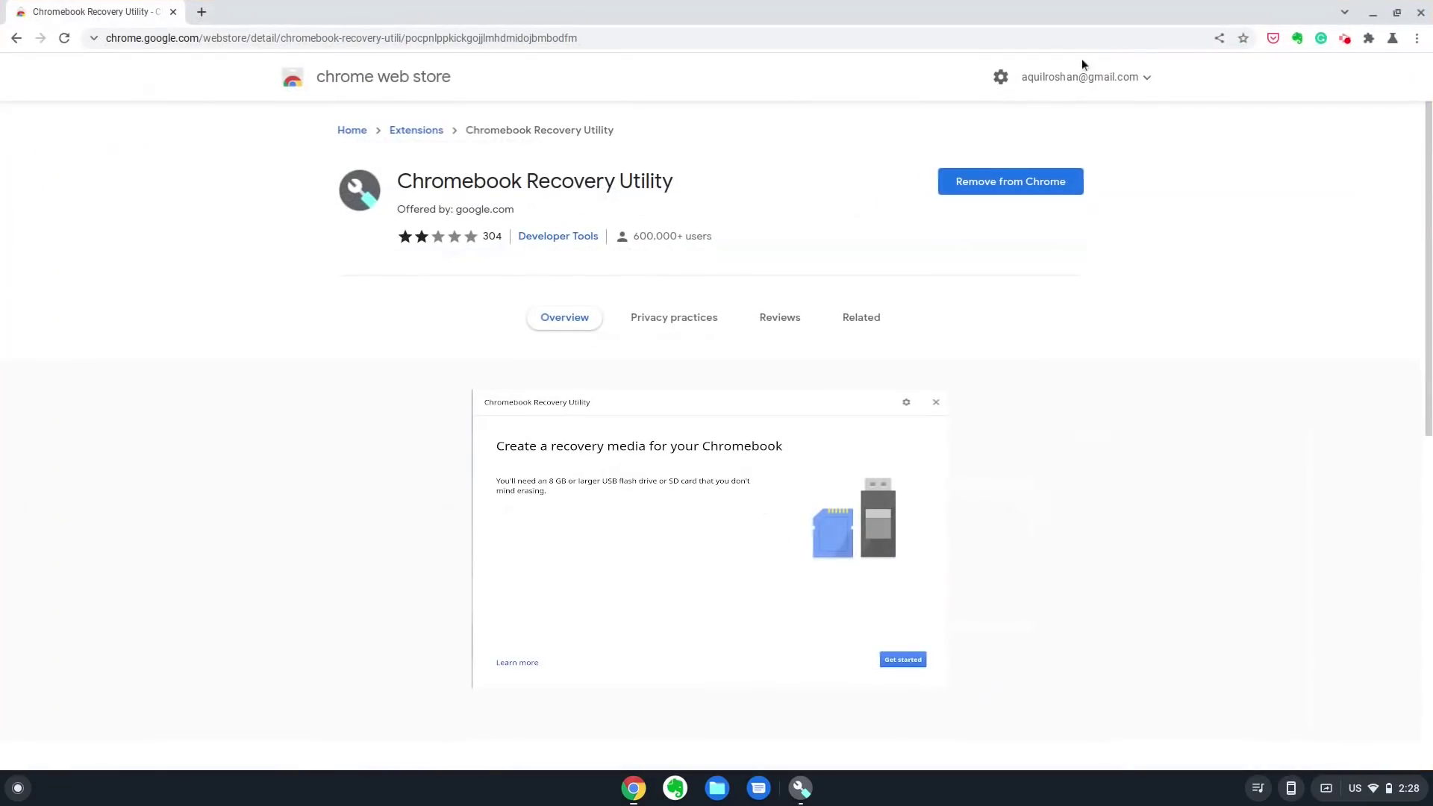
triple_click(497, 184)
scroll(448, 389, down, 5)
scroll(441, 421, up, 5)
scroll(441, 426, down, 4)
scroll(442, 430, up, 2)
scroll(442, 429, up, 2)
click(1372, 13)
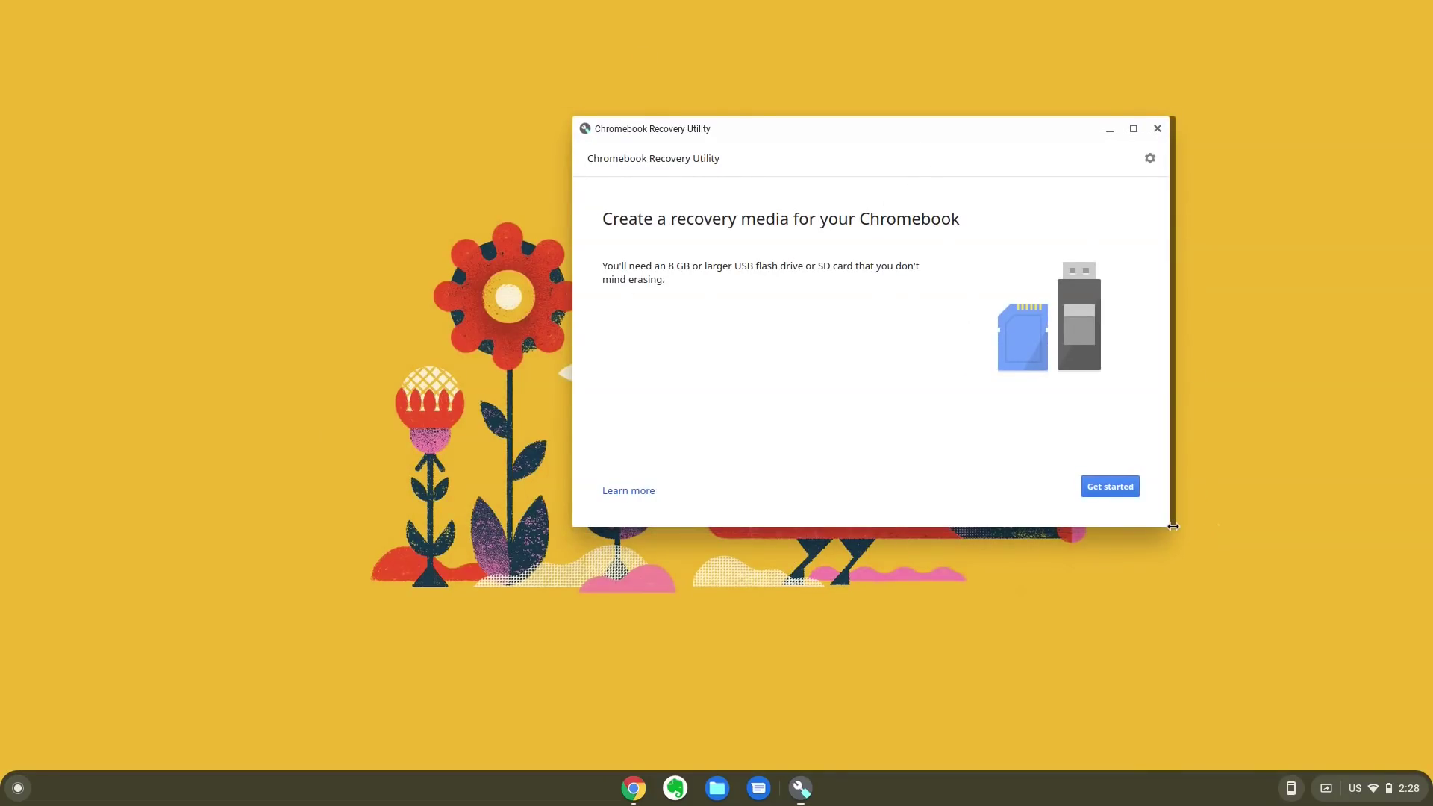
Step: Select Google Chrome OS Flex and Chrome OS Flex (Developer-Unstable) as the recovery model
drag(1170, 526, 1254, 602)
click(1164, 560)
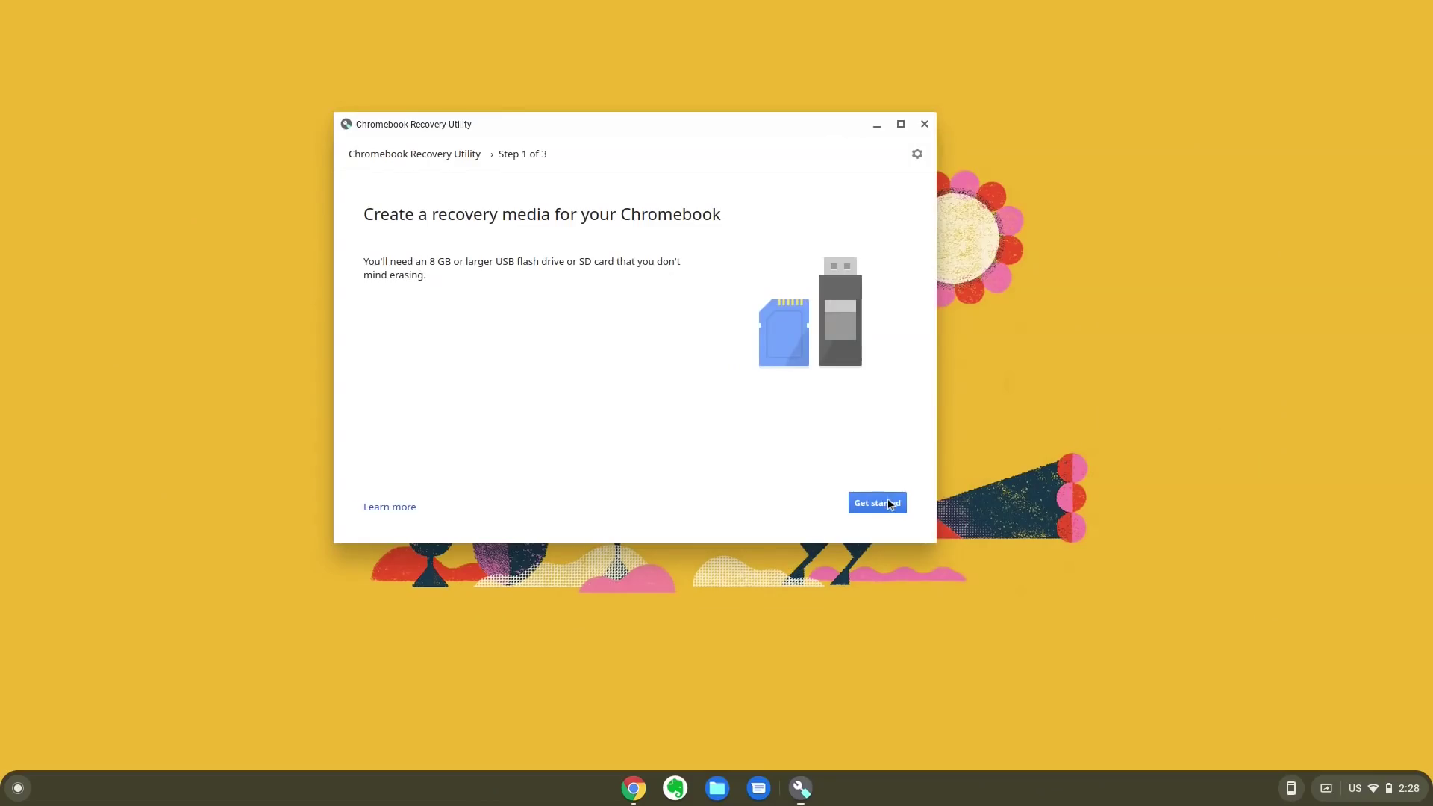
click(469, 358)
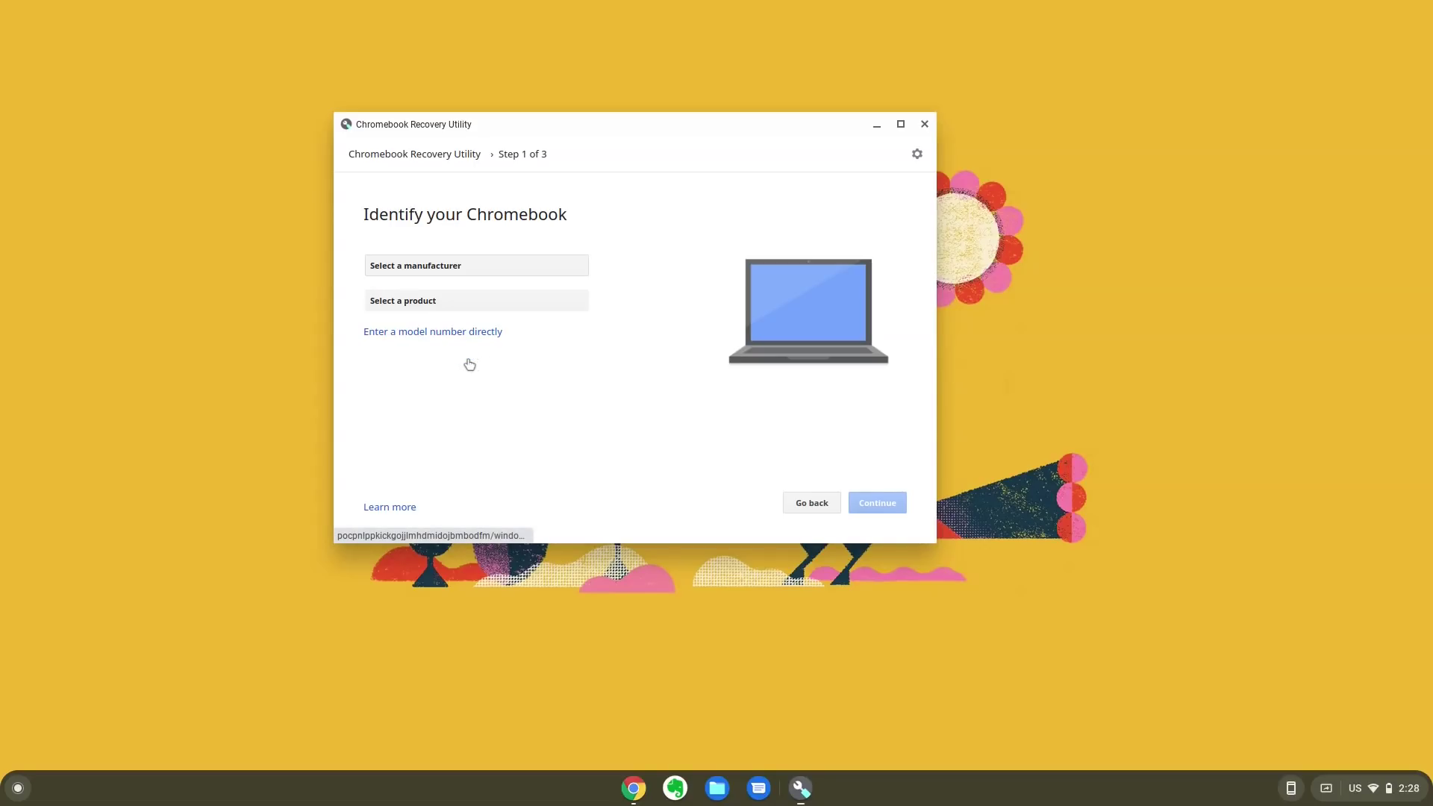
click(551, 270)
scroll(515, 321, down, 5)
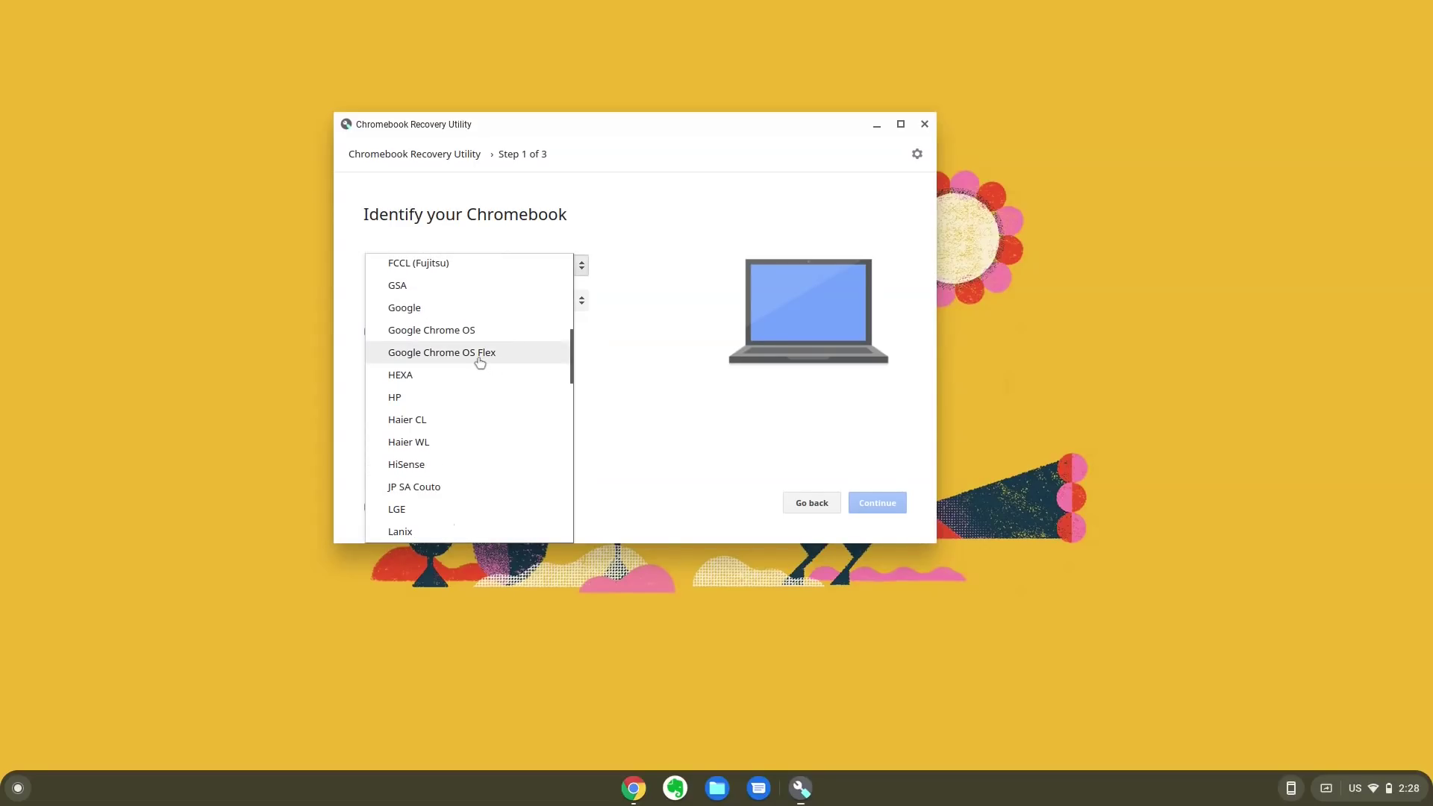
click(479, 359)
click(455, 301)
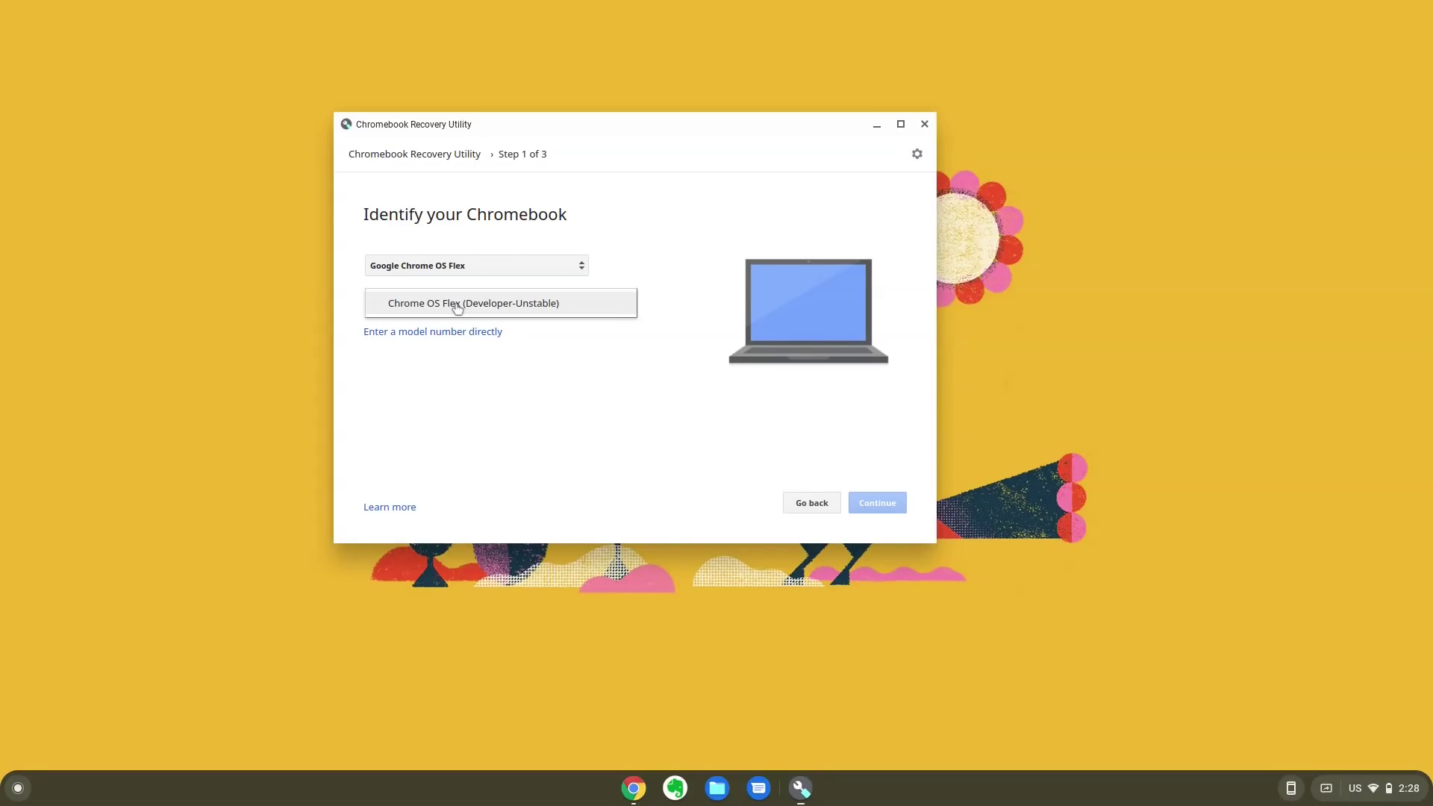
click(458, 310)
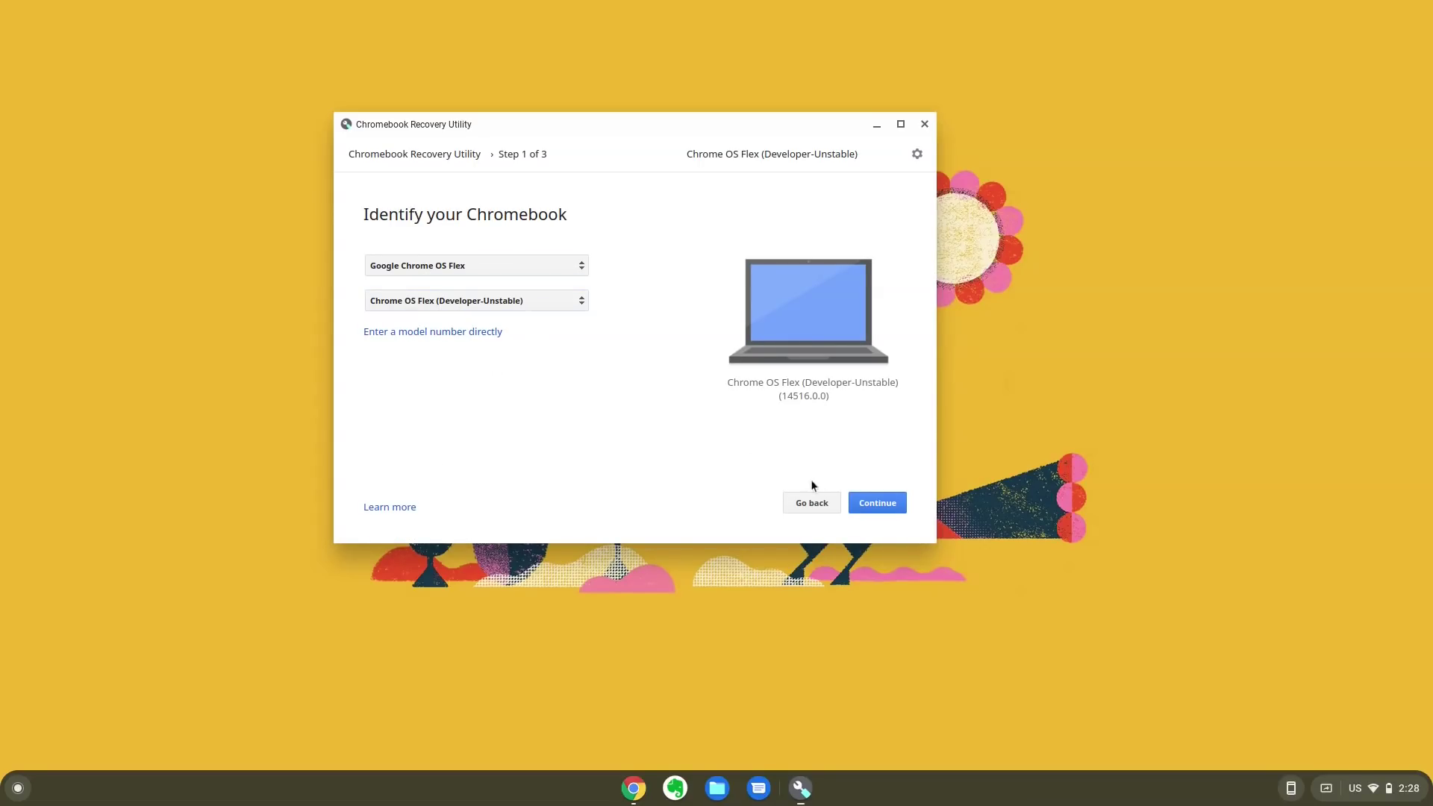
Step: Choose USB Drive - 29.3 GB as the target and start creating the image
click(864, 505)
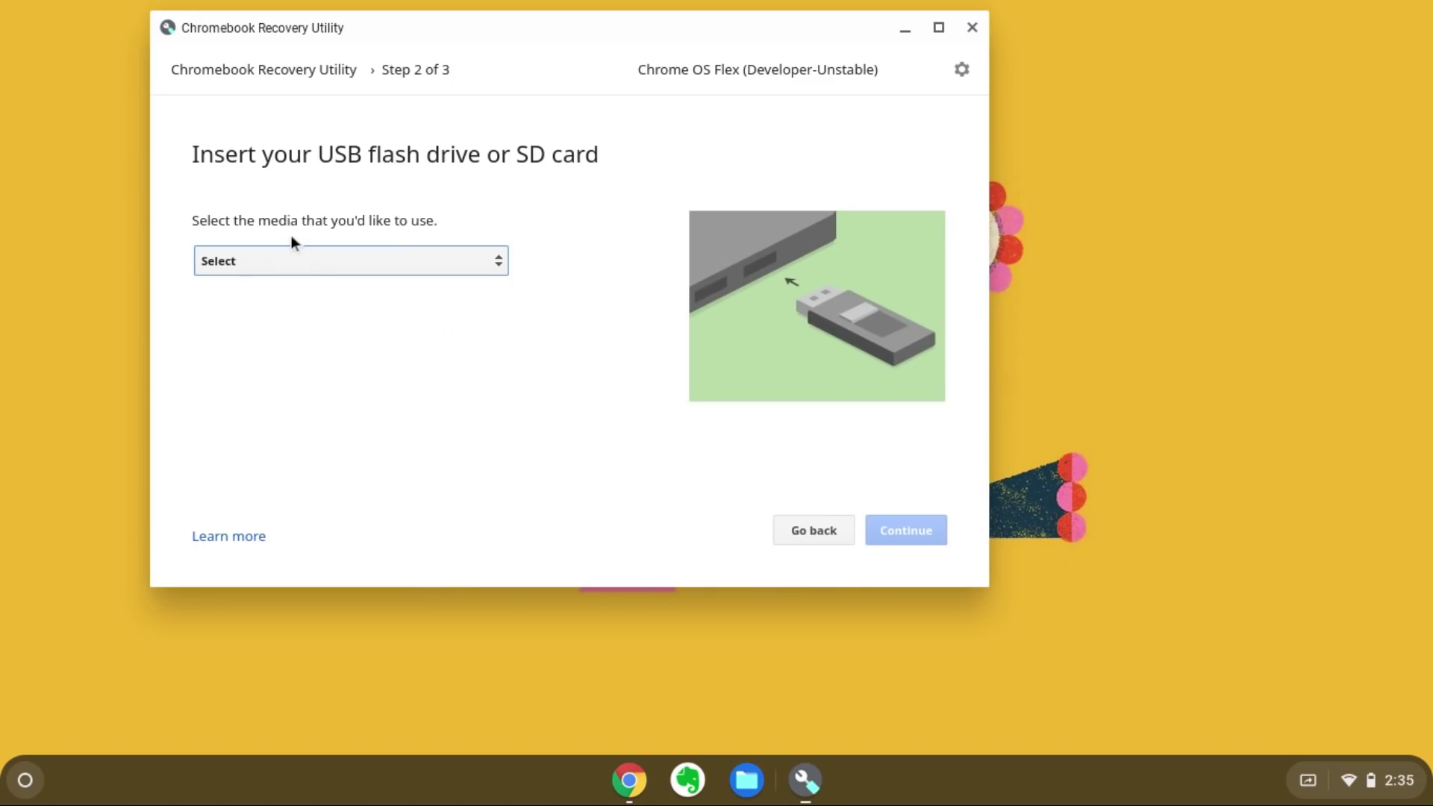
click(318, 257)
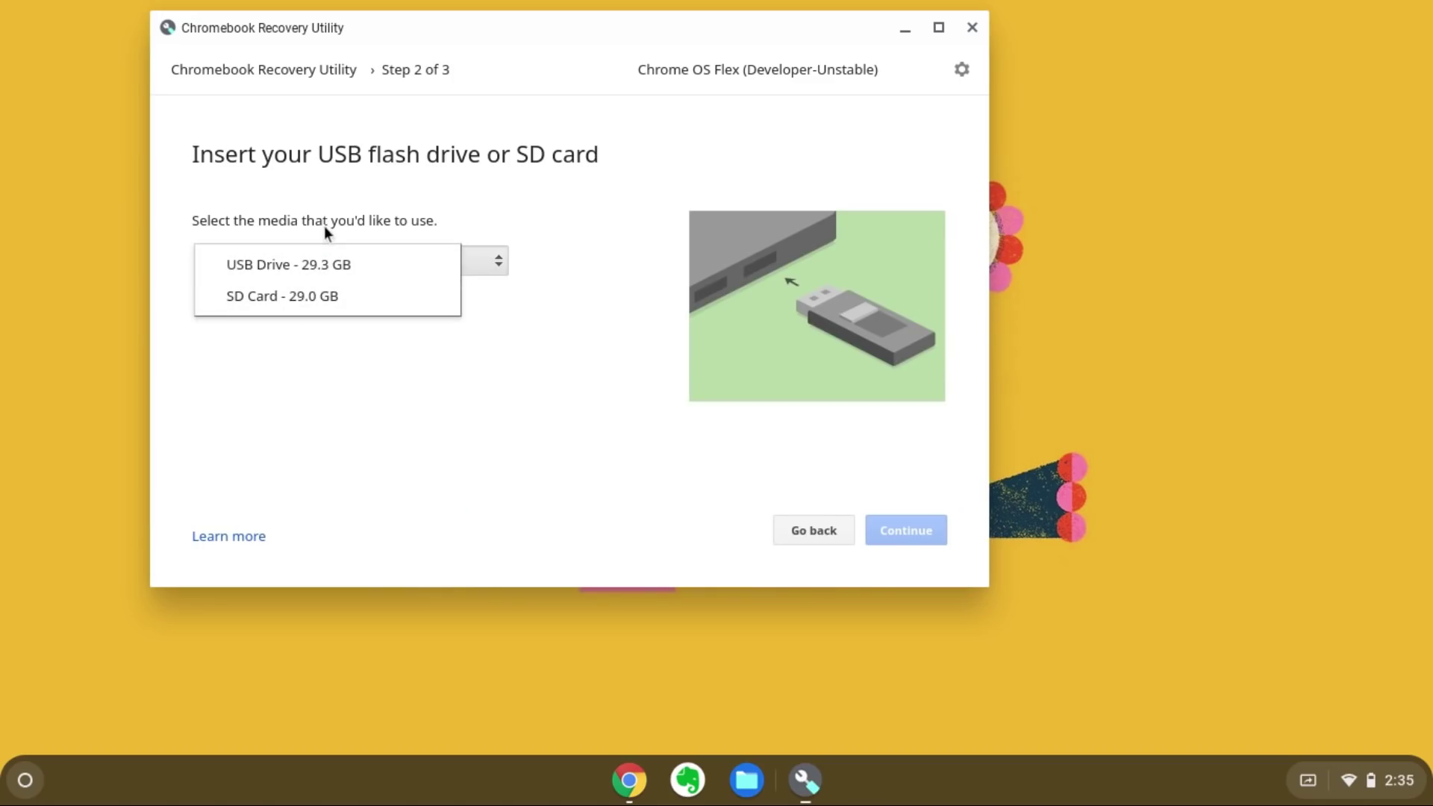
click(314, 263)
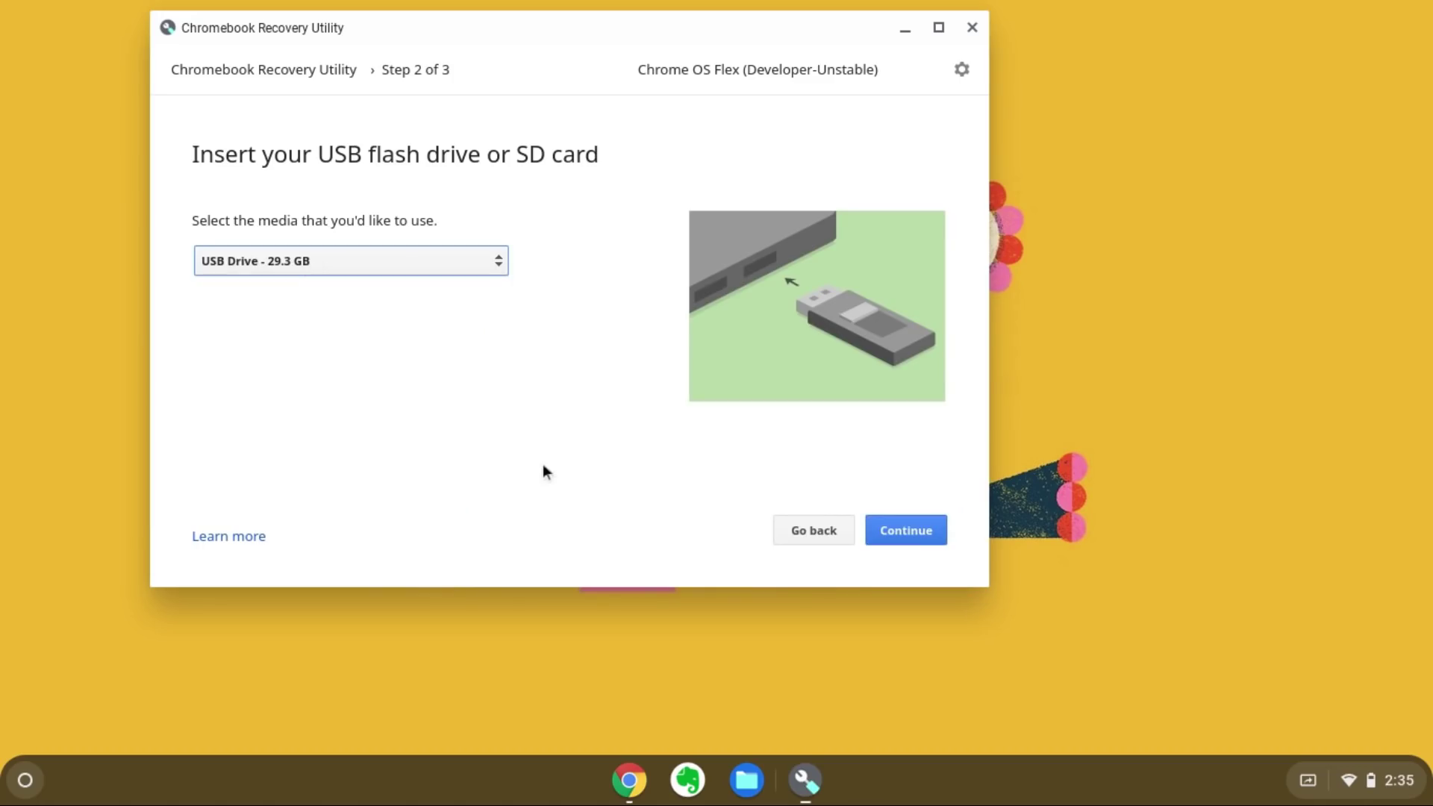
click(913, 530)
click(914, 531)
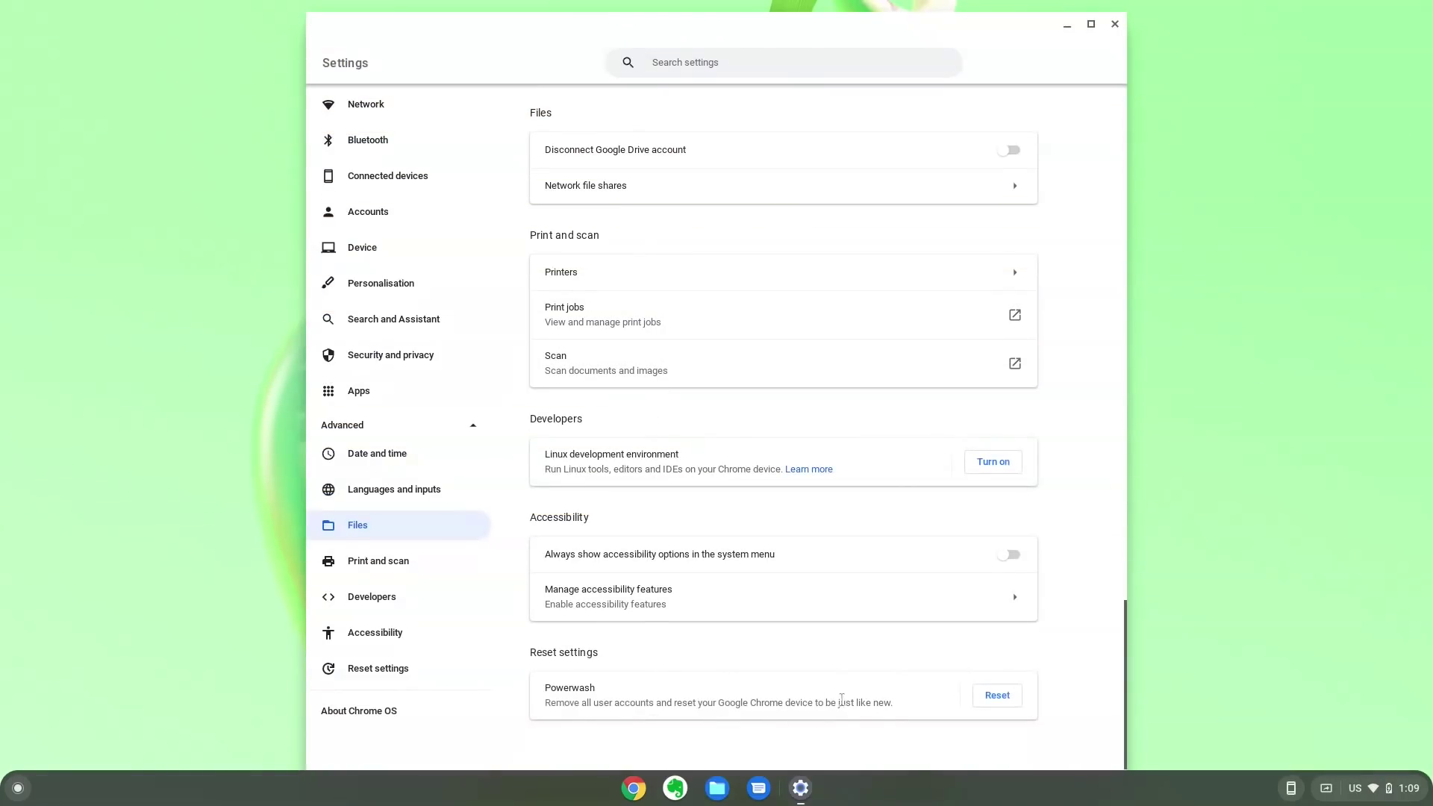
Step: Cancel the Powerwash restart, then check for updates, confirming version 100.0.4880.0 is current
click(986, 693)
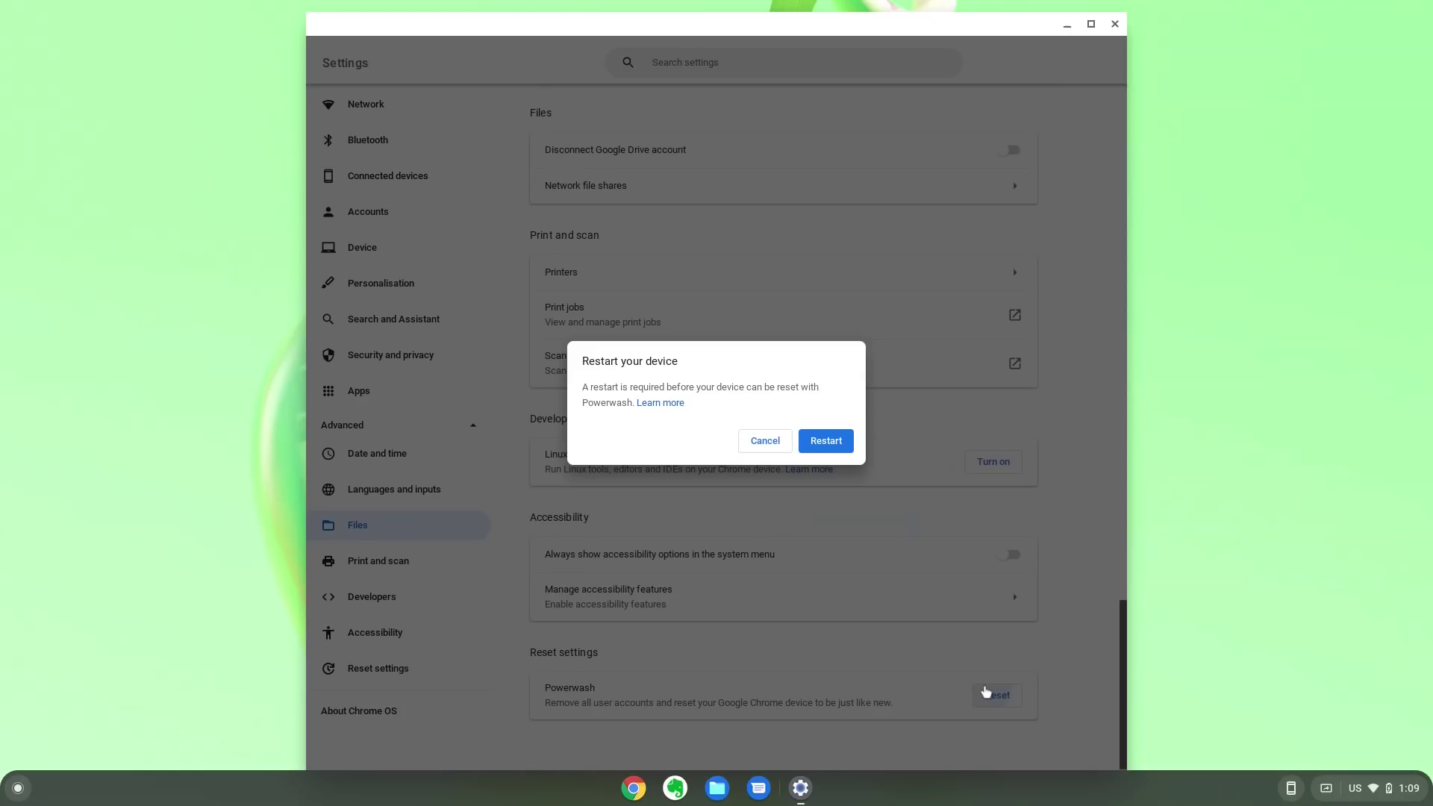
click(745, 451)
click(404, 718)
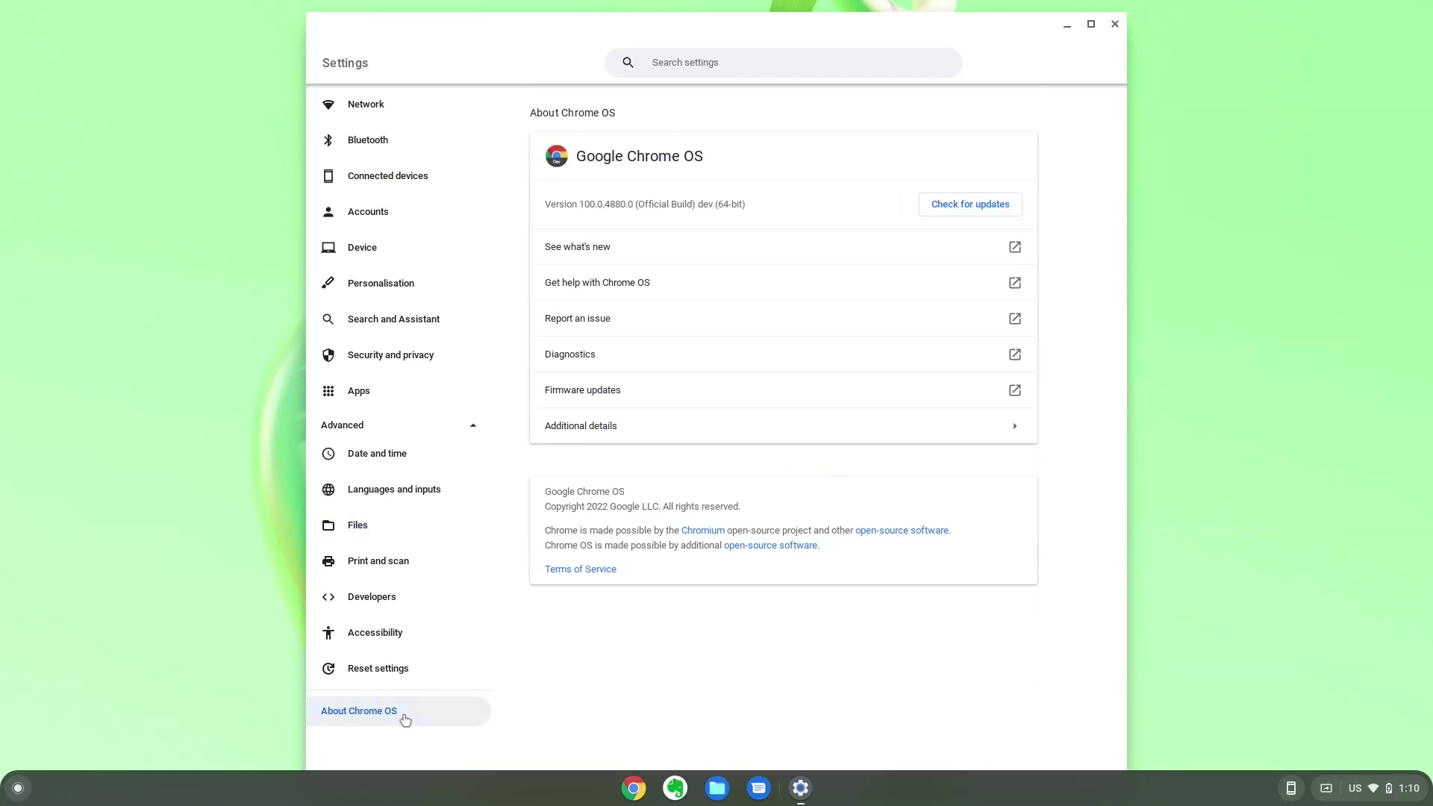
click(961, 204)
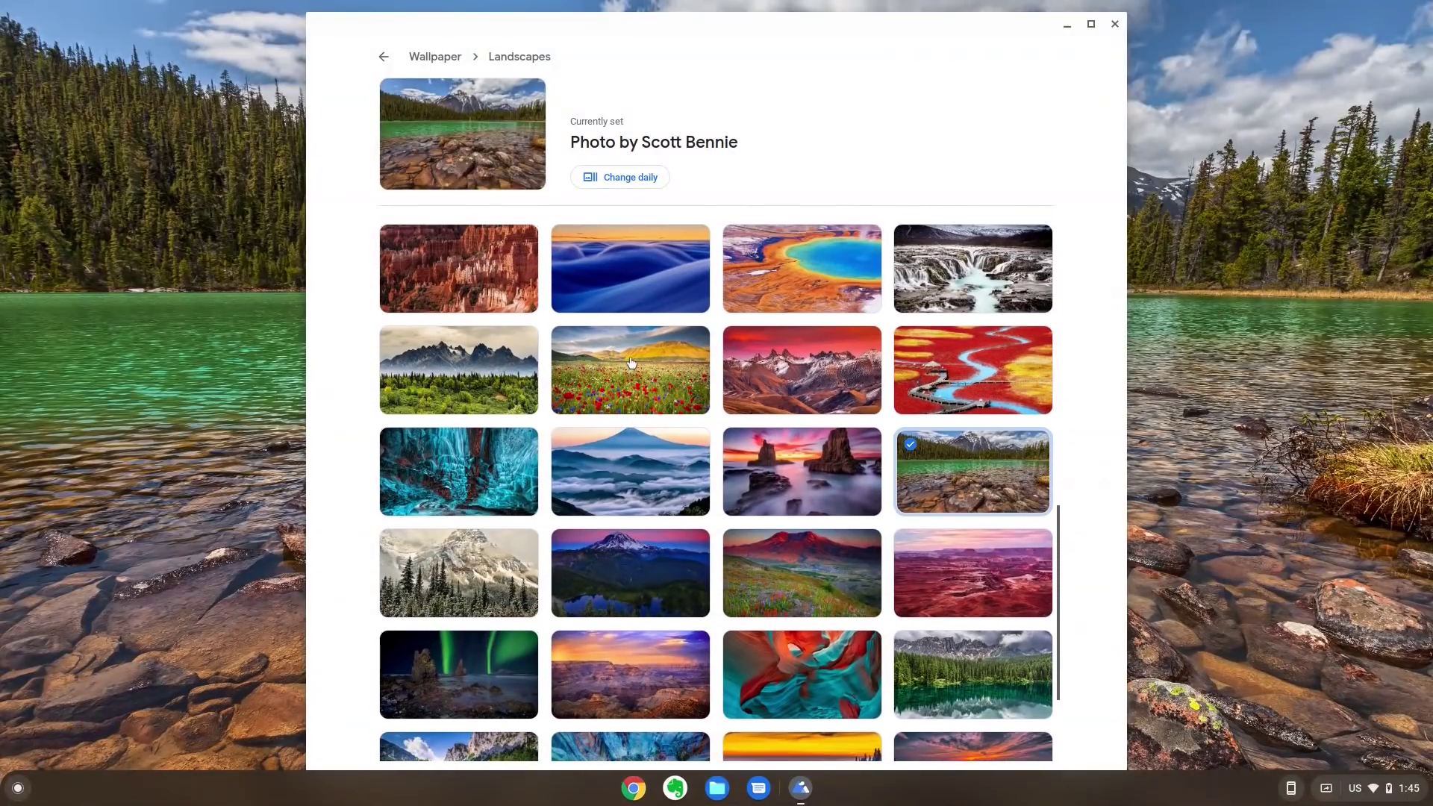
Step: Preview the poppy-field and misty-lake Landscapes photos as wallpaper
click(631, 363)
key(super+bracketright)
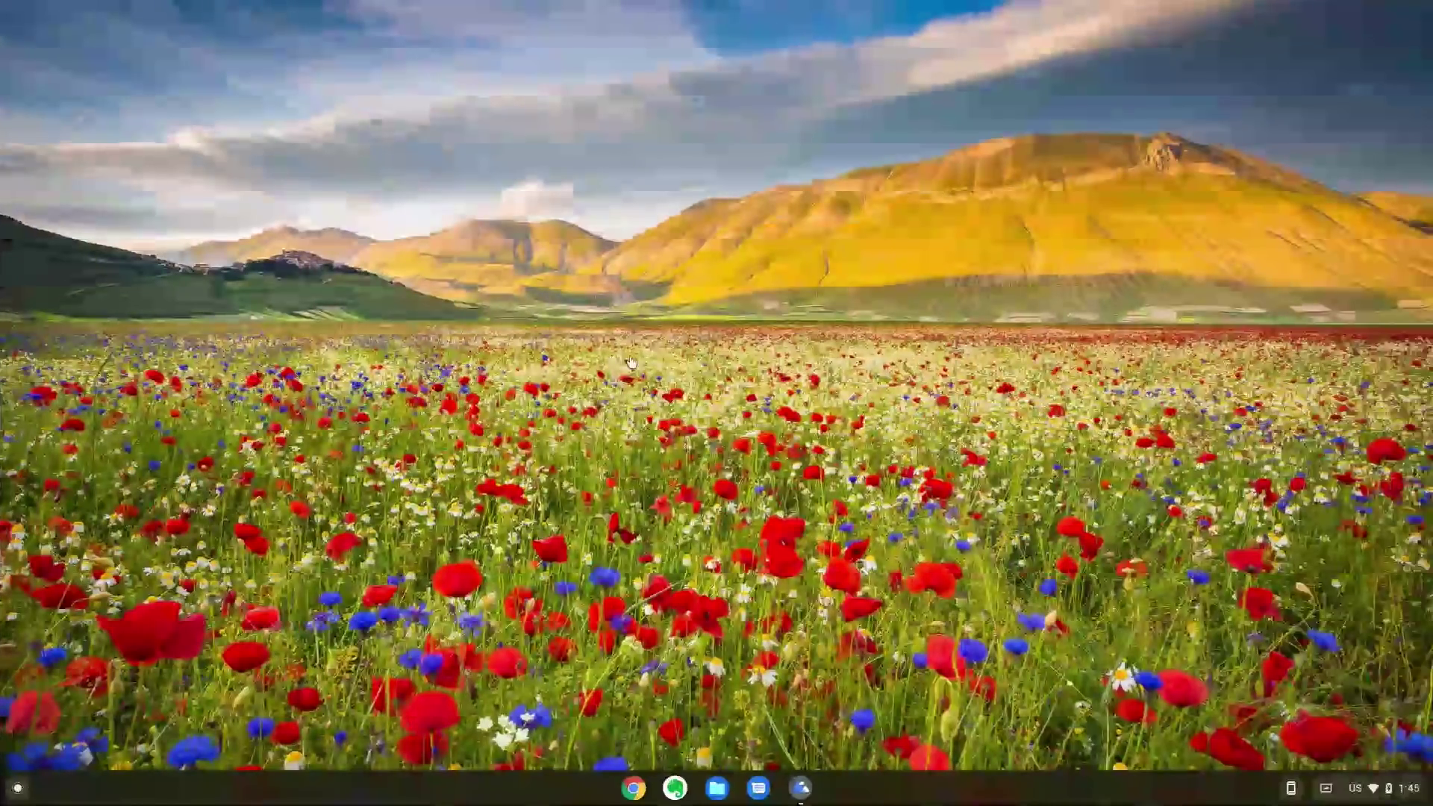
key(super+bracketleft)
scroll(647, 359, up, 6)
click(450, 513)
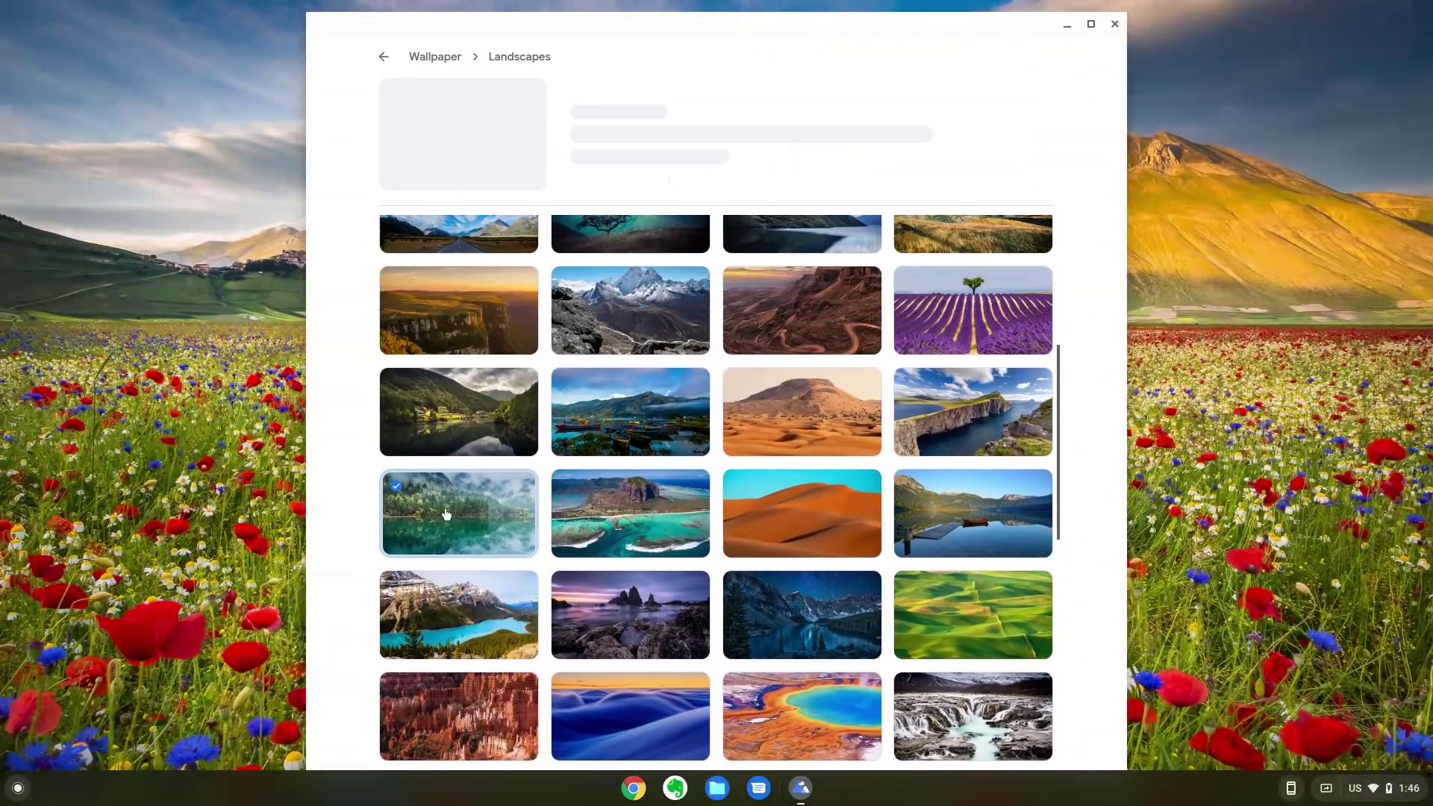
key(super+bracketright)
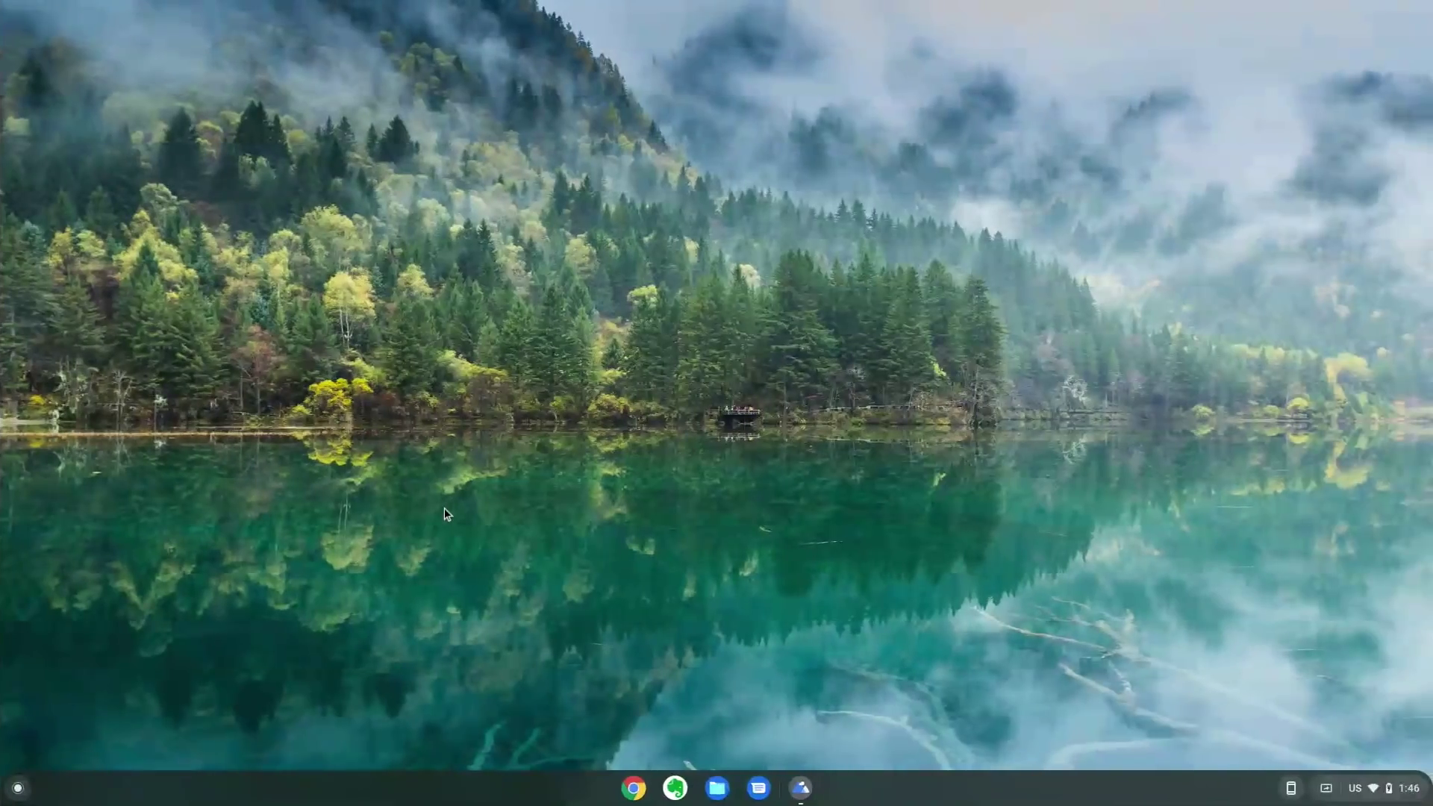
key(alt+Tab)
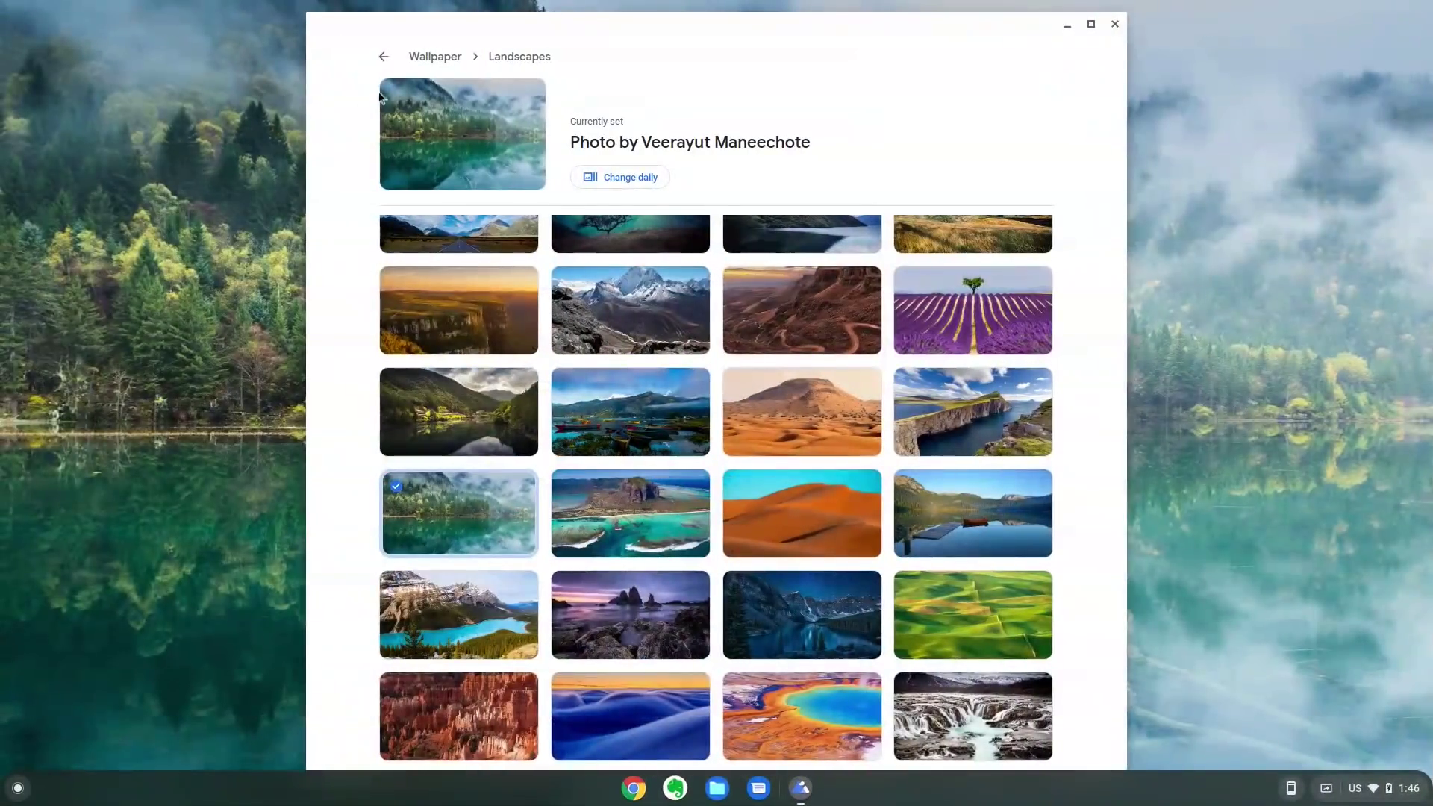
Step: Open the Heritage collection and try the pink roller-skater and fruit illustrations
click(429, 57)
click(983, 275)
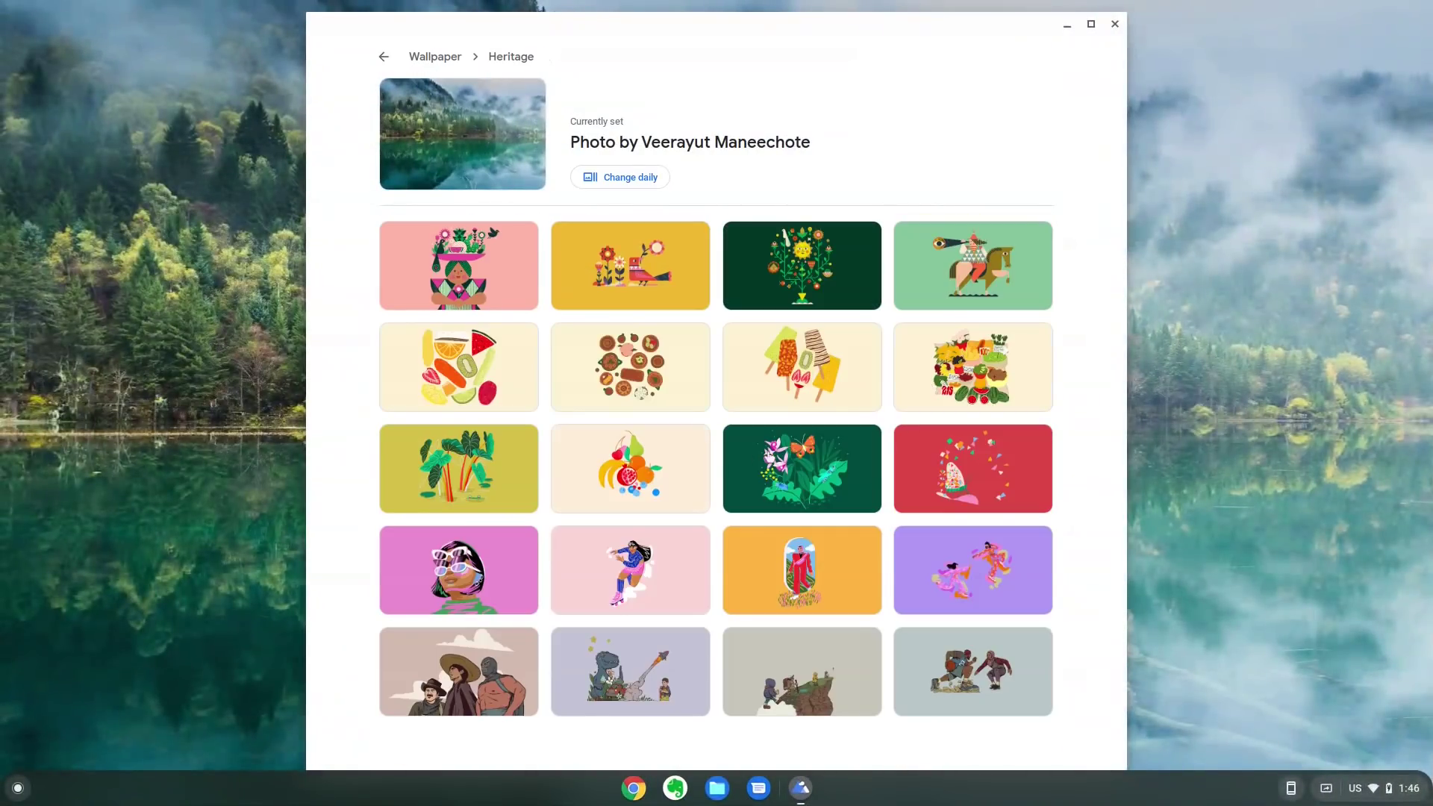
click(614, 584)
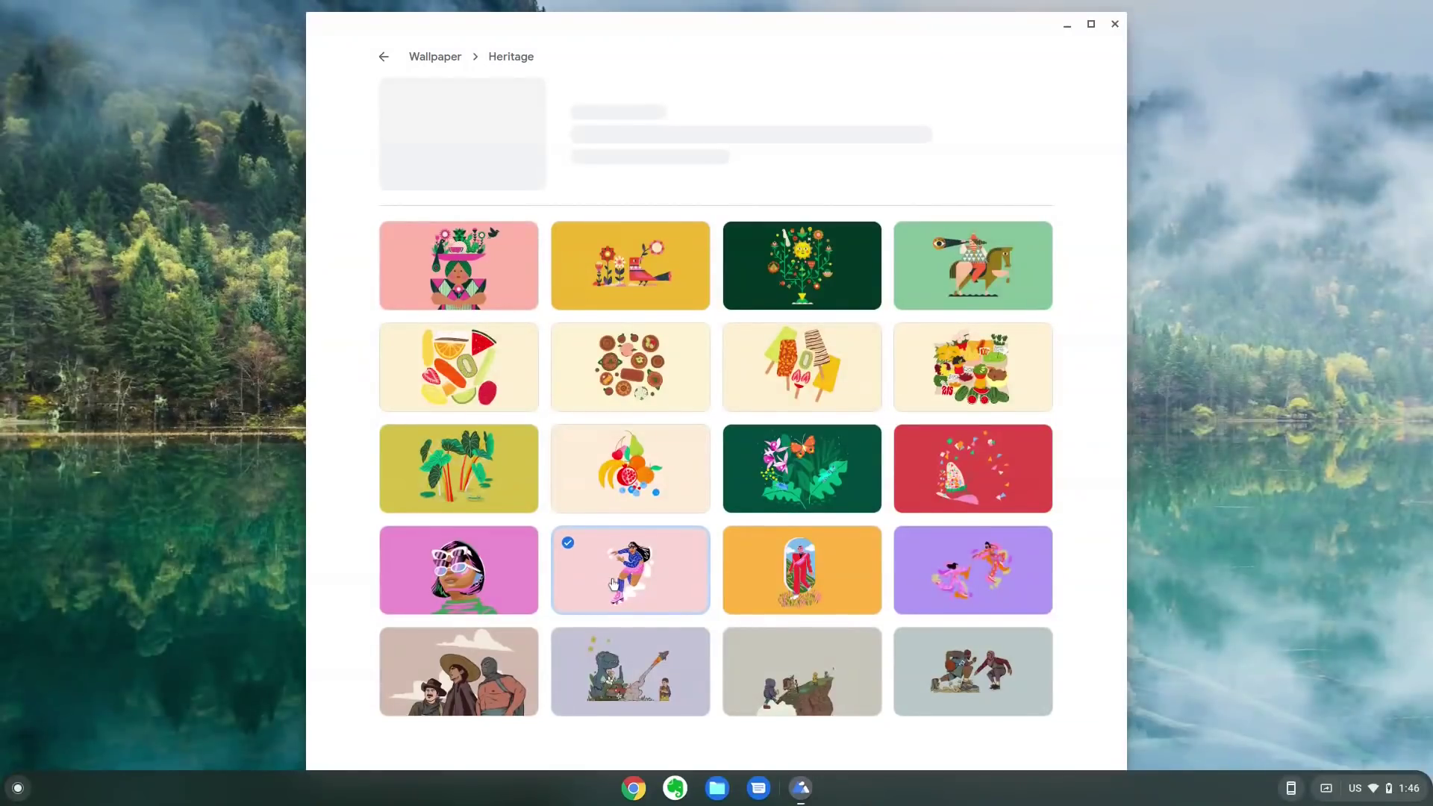
key(super+bracketright)
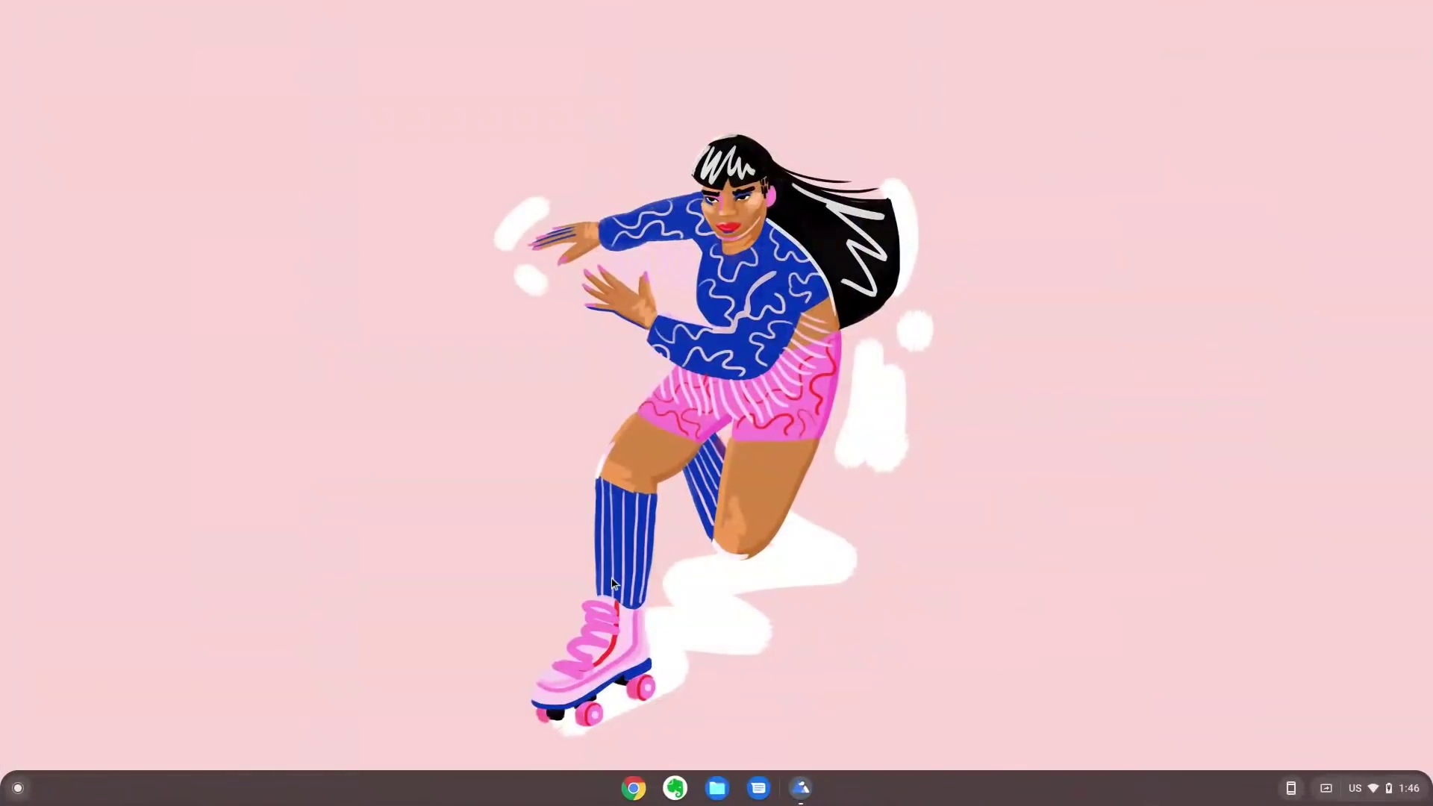
key(super)
key(super)
key(super+bracketleft)
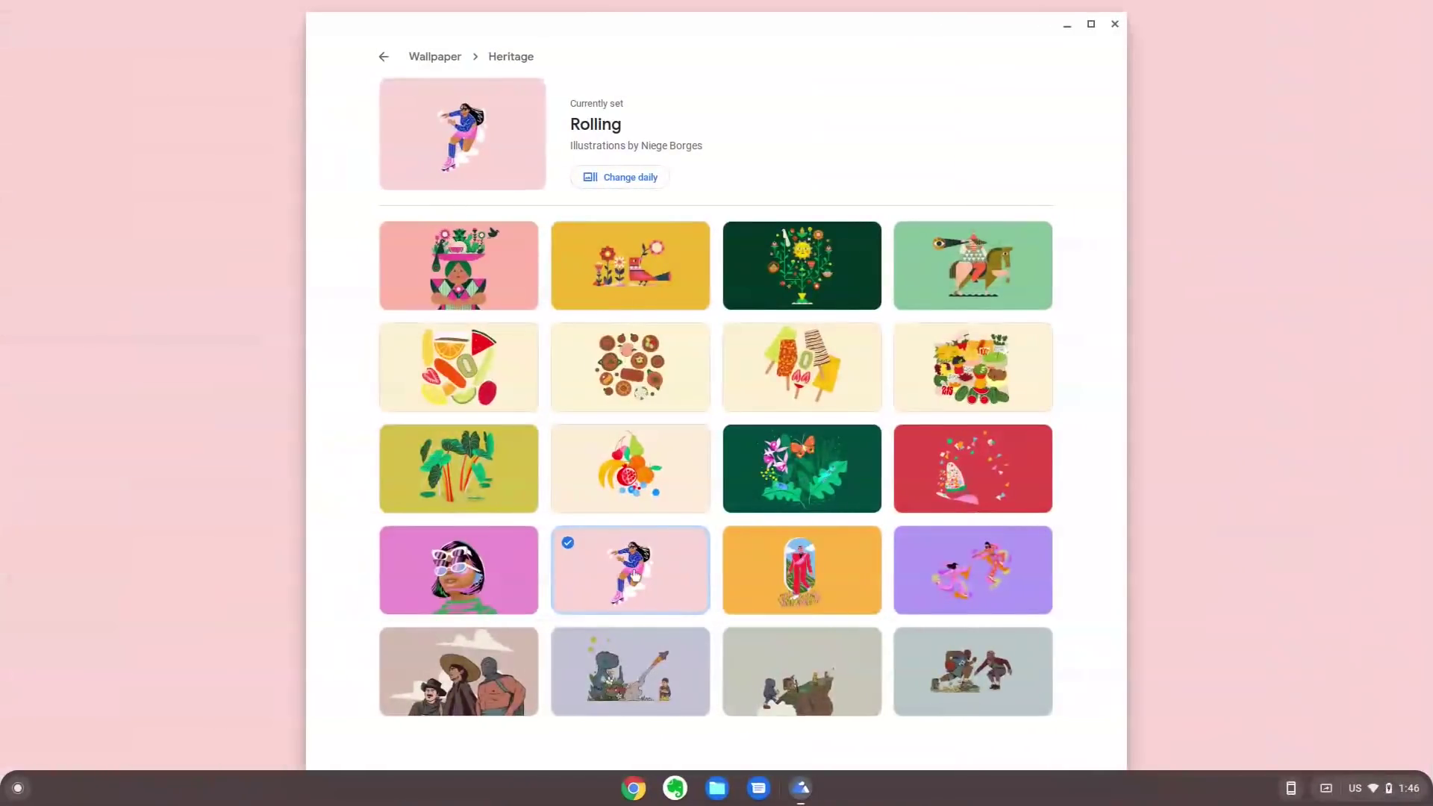
click(681, 478)
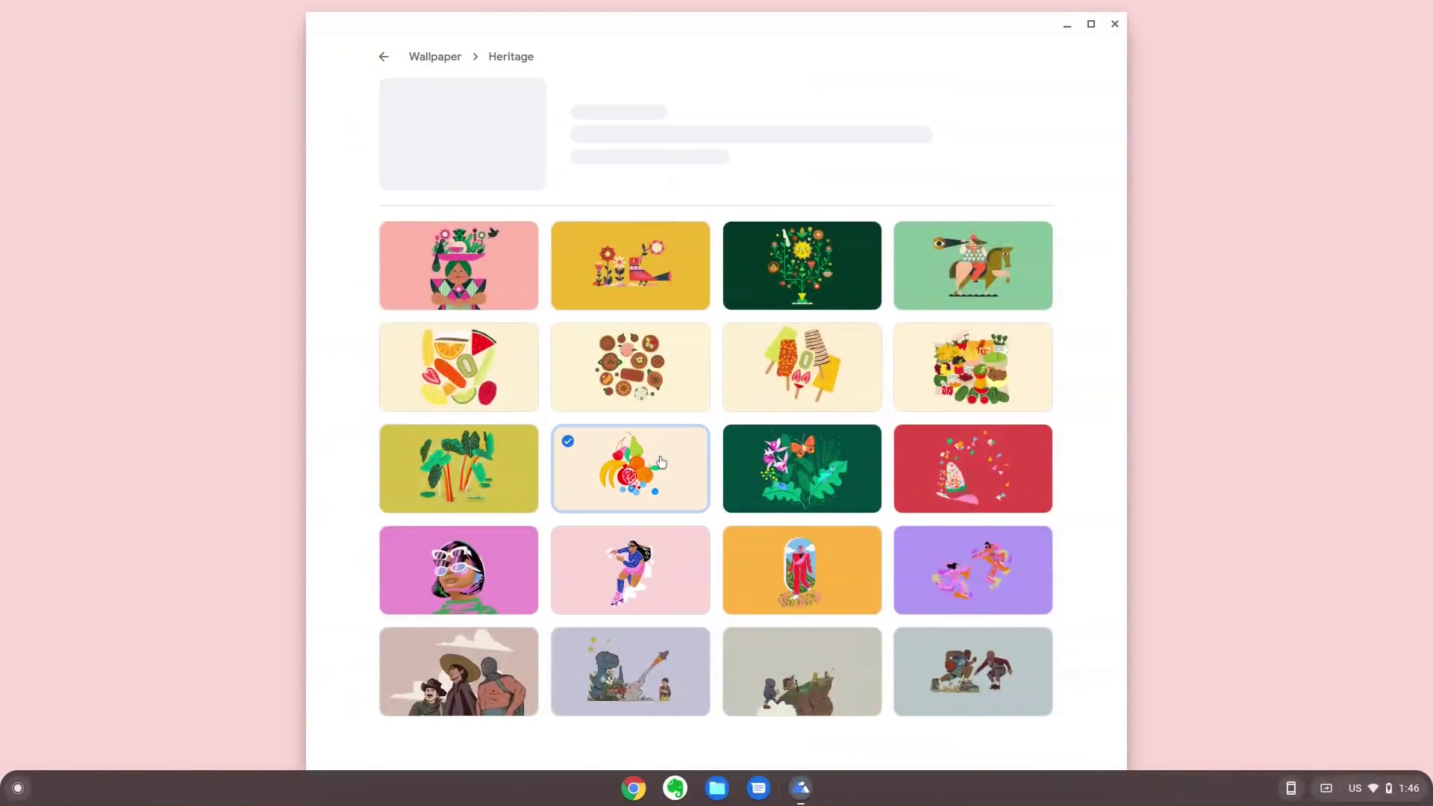
key(super+bracketright)
key(super)
key(super)
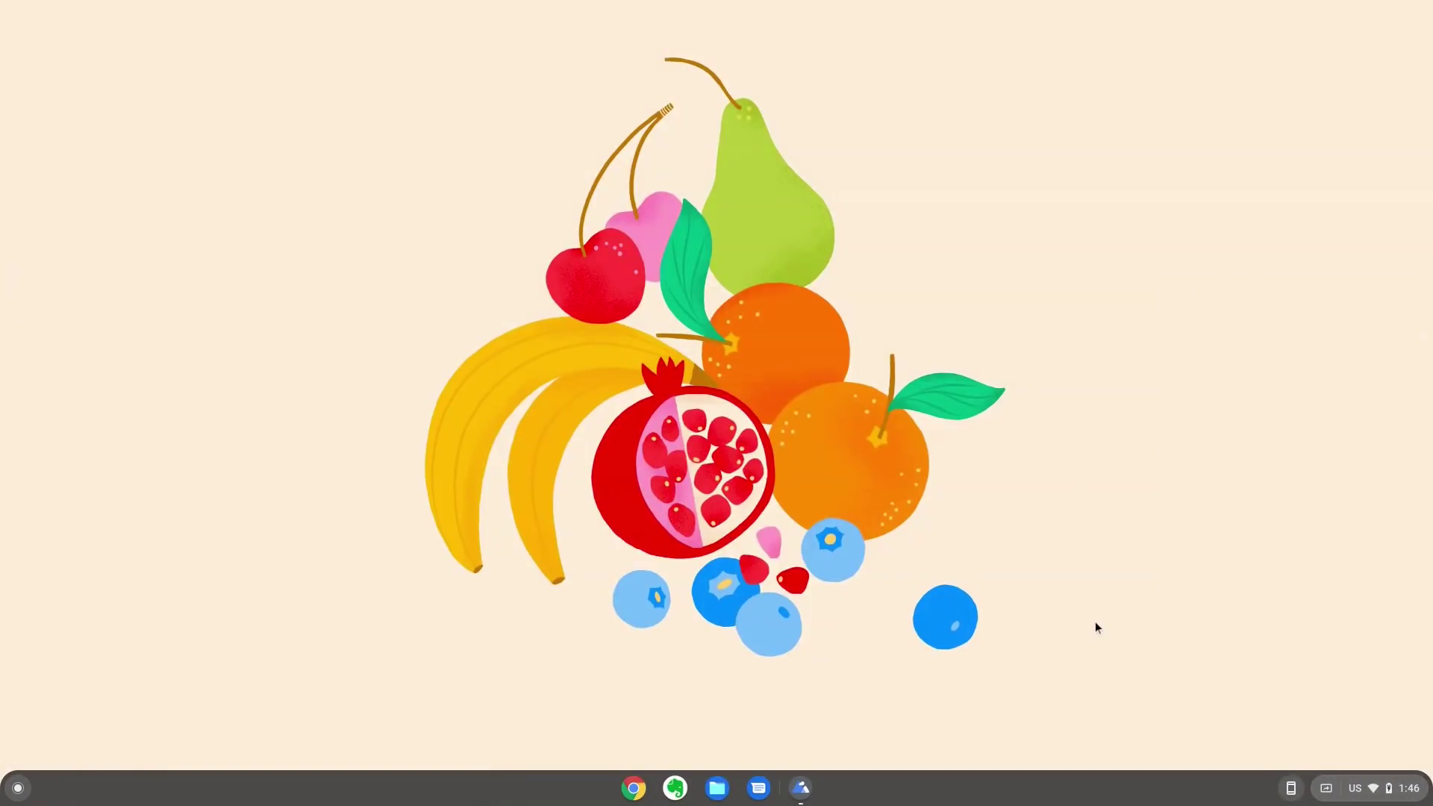
key(super+bracketleft)
Step: Try the red butterfly, then keep the yellow bird Paloma Mensajera and return to the overview
click(1027, 468)
key(super+bracketright)
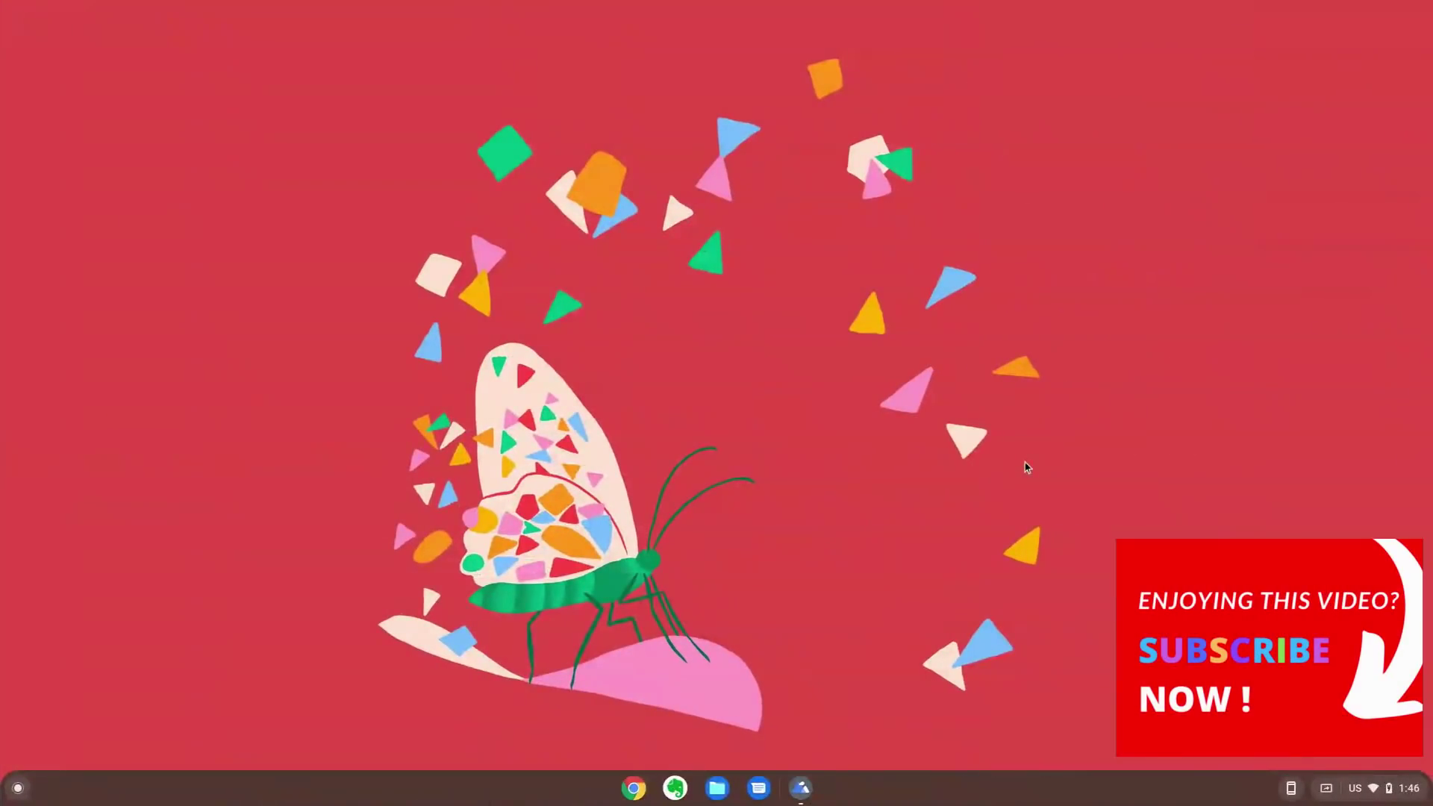
key(super)
key(super+bracketleft)
click(631, 265)
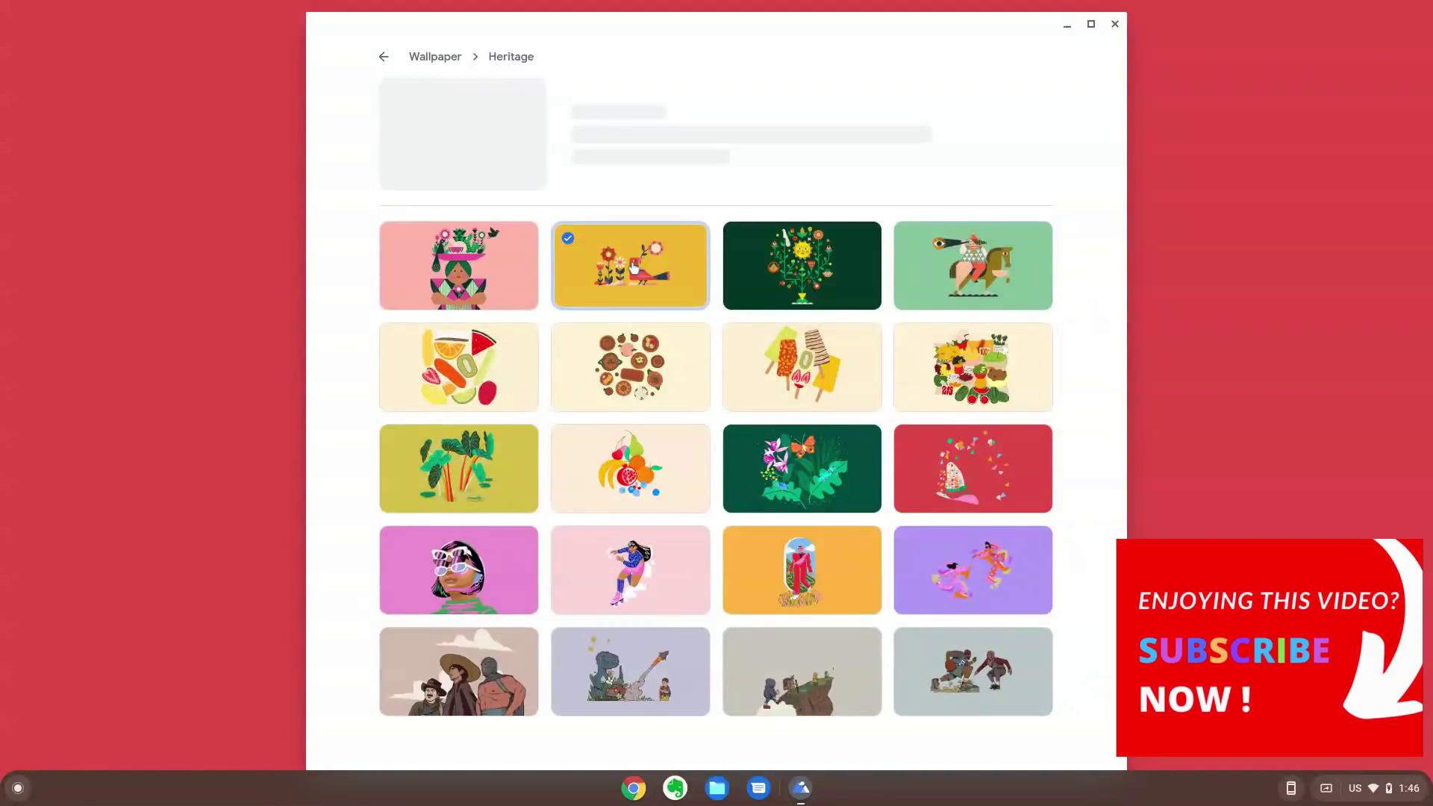
key(super+bracketright)
key(super)
key(super)
key(super+bracketleft)
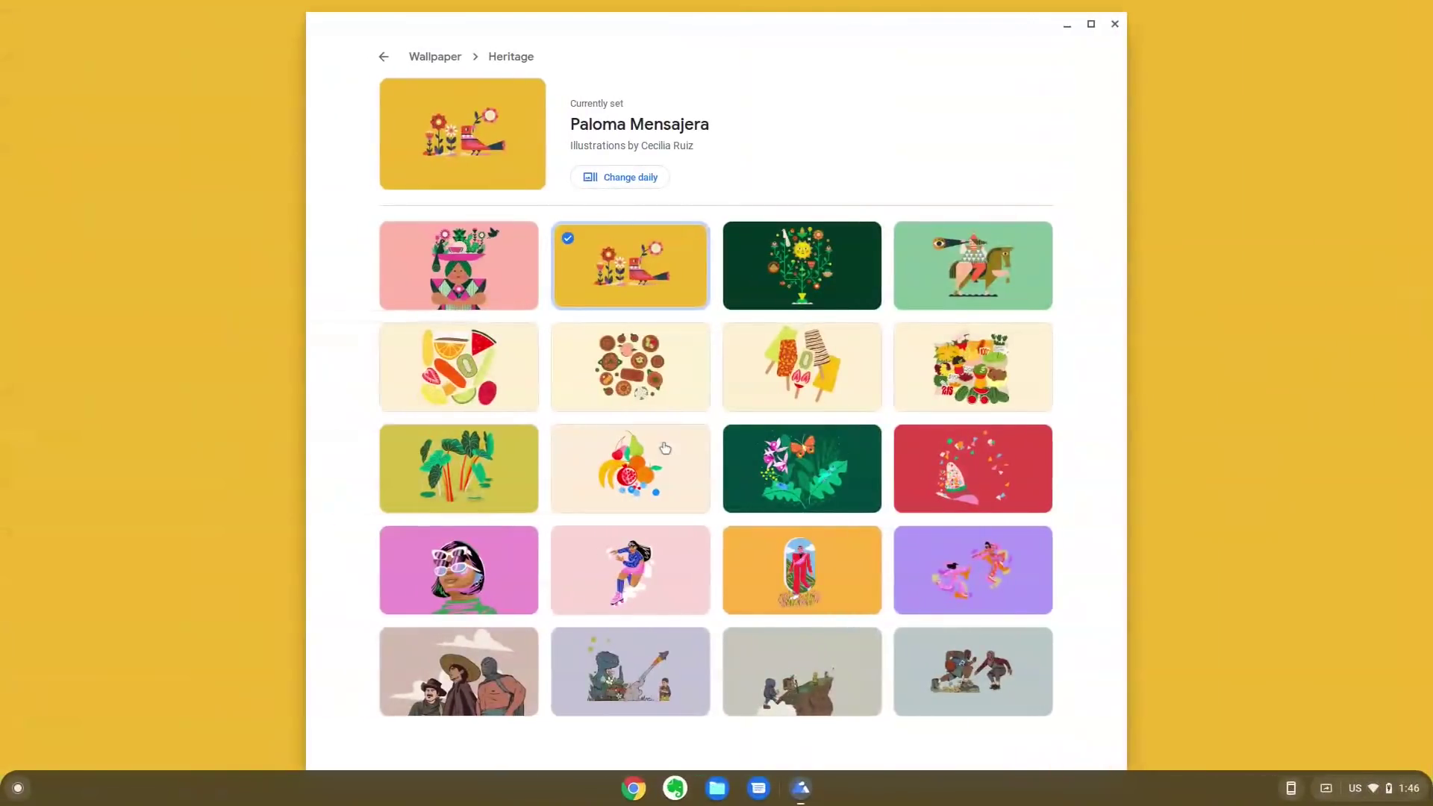
click(470, 68)
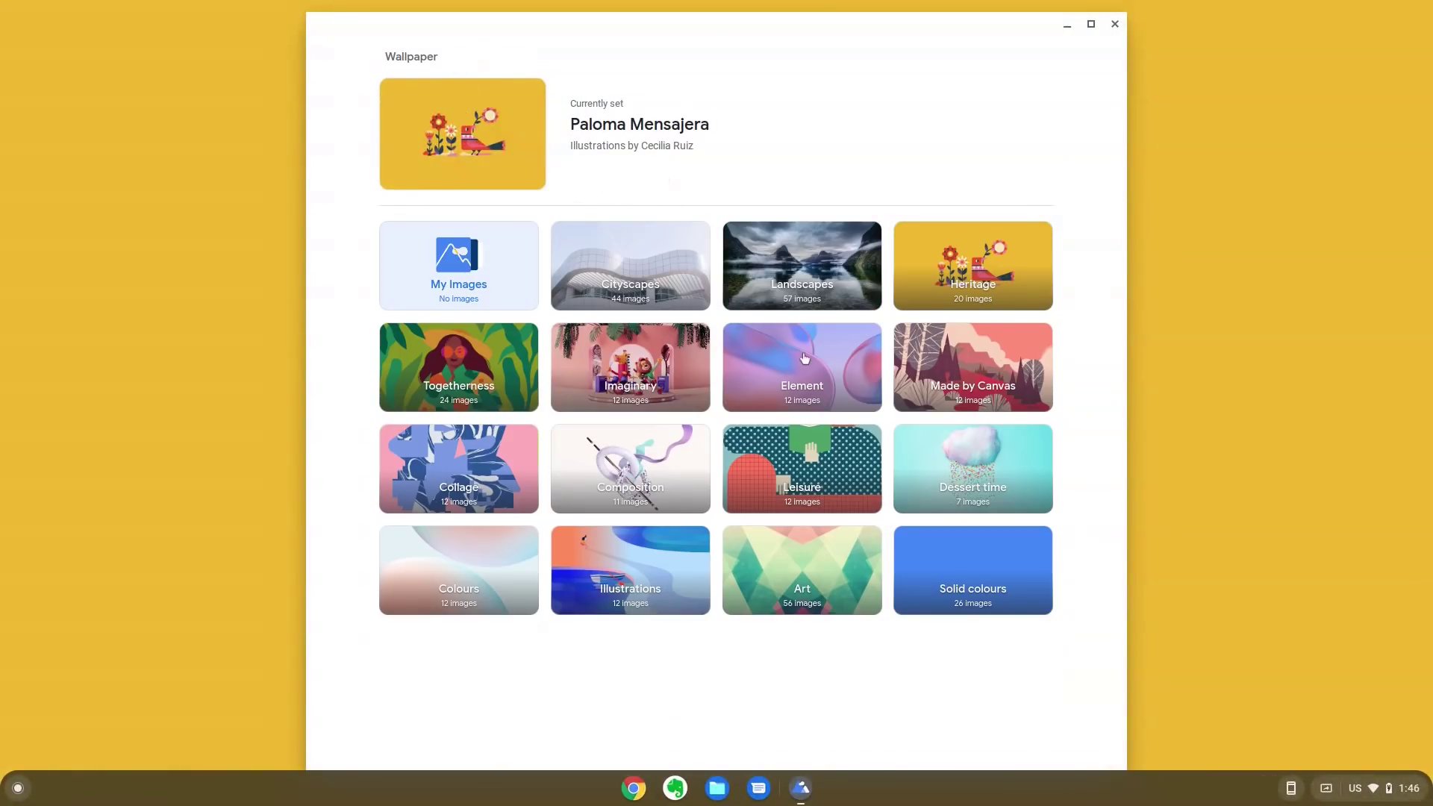
Step: Set the orange dancers image Joy from the Togetherness collection as the wallpaper
click(478, 388)
scroll(697, 480, down, 1)
click(809, 610)
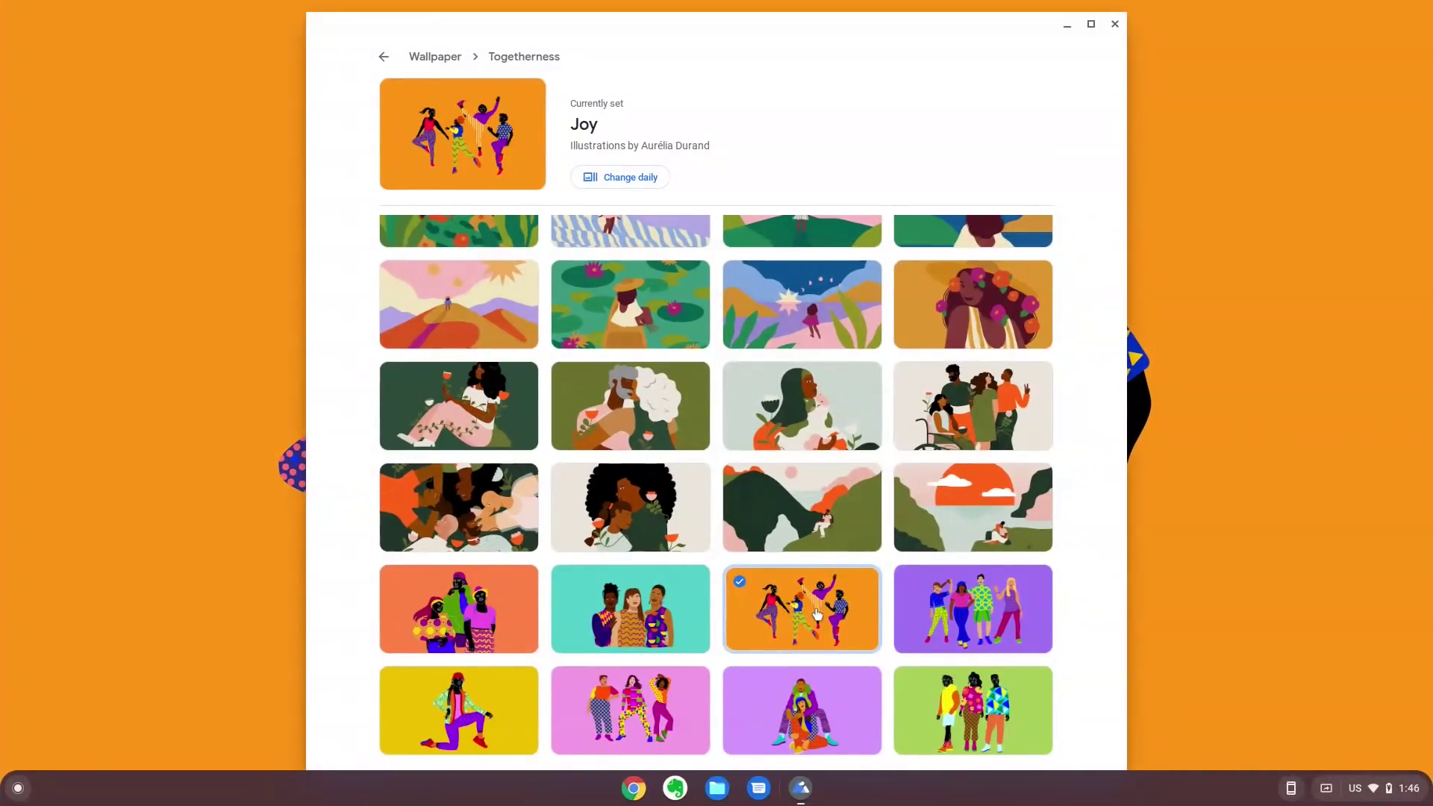
Step: In the Imaginary collection, try The date and the robot image, then apply Best friends
click(439, 60)
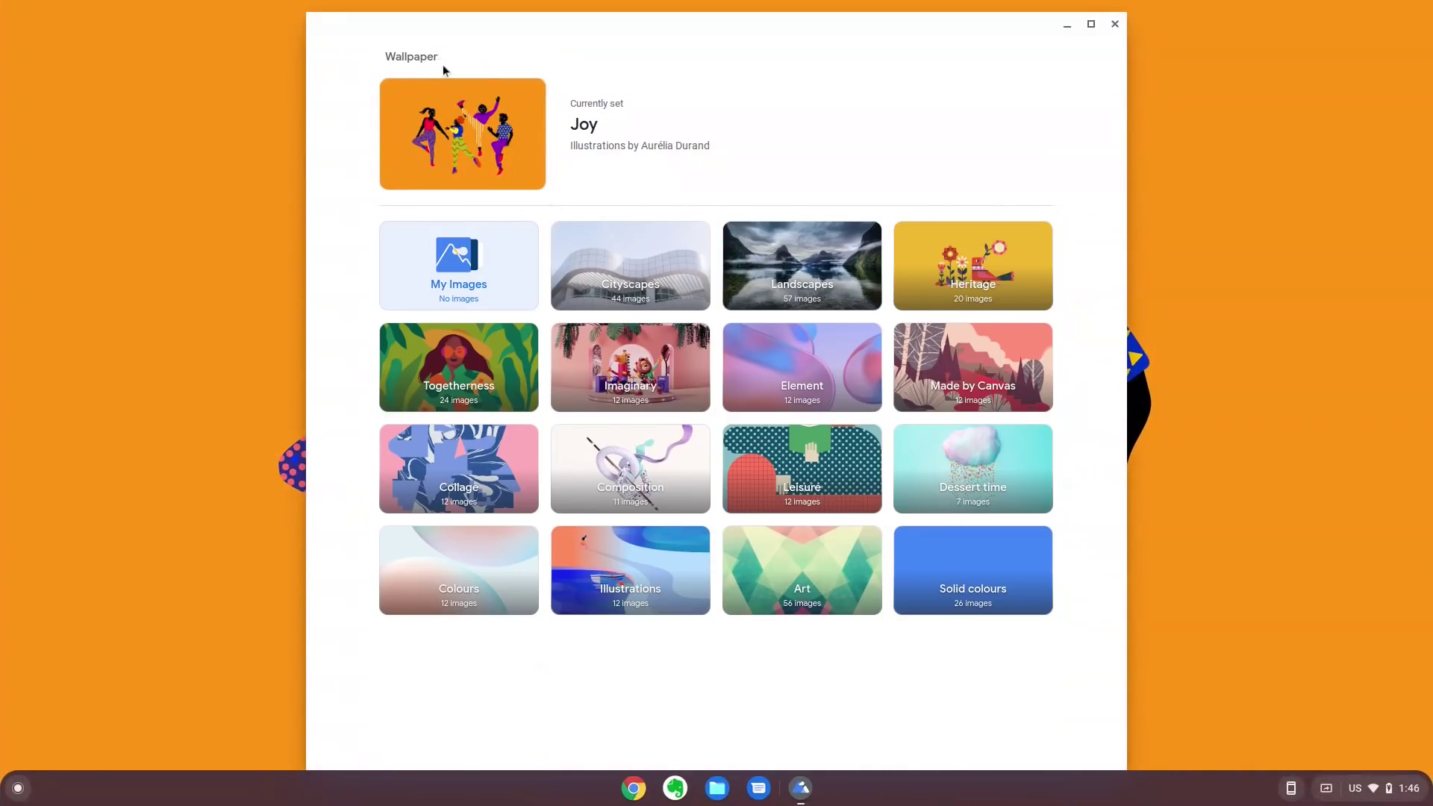
click(638, 394)
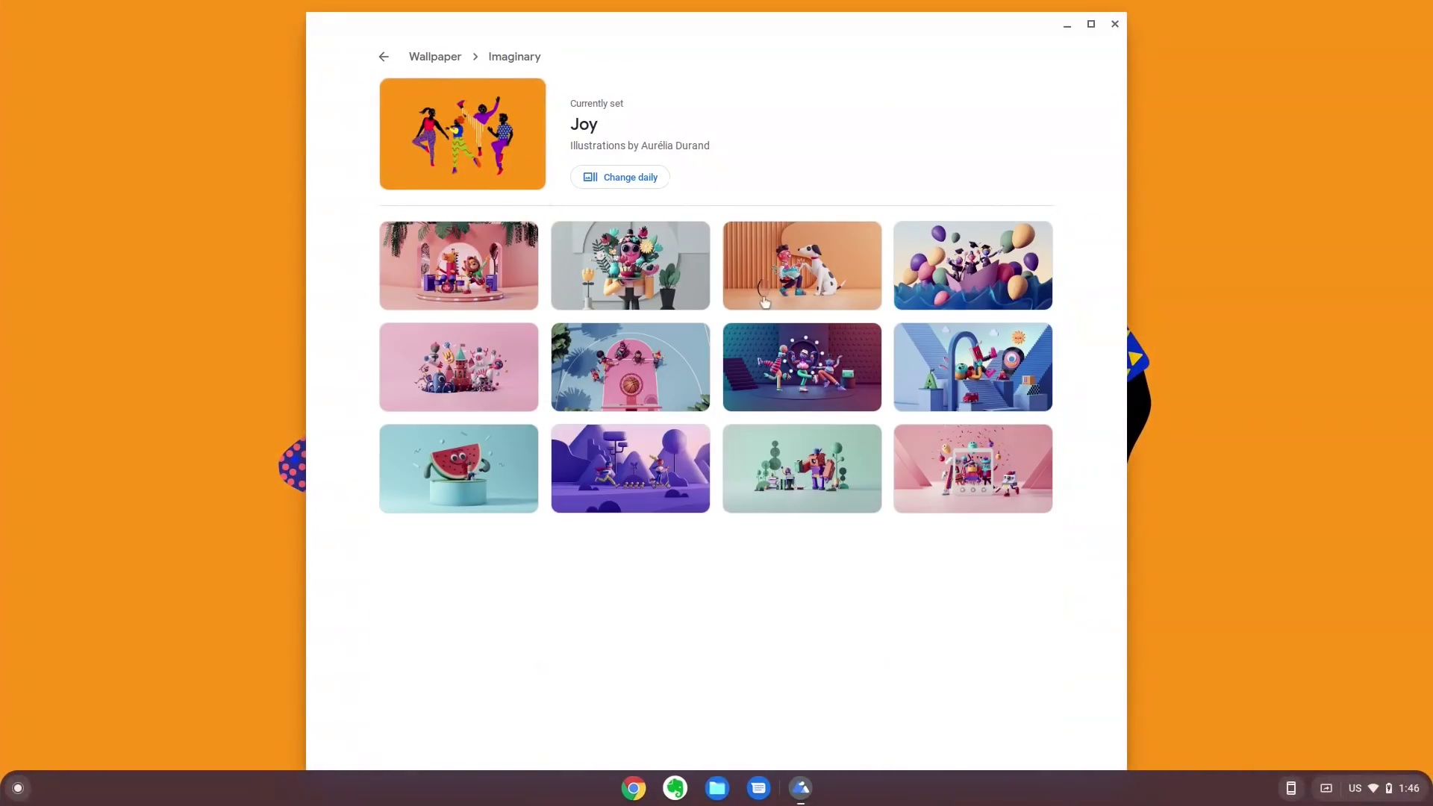
click(444, 457)
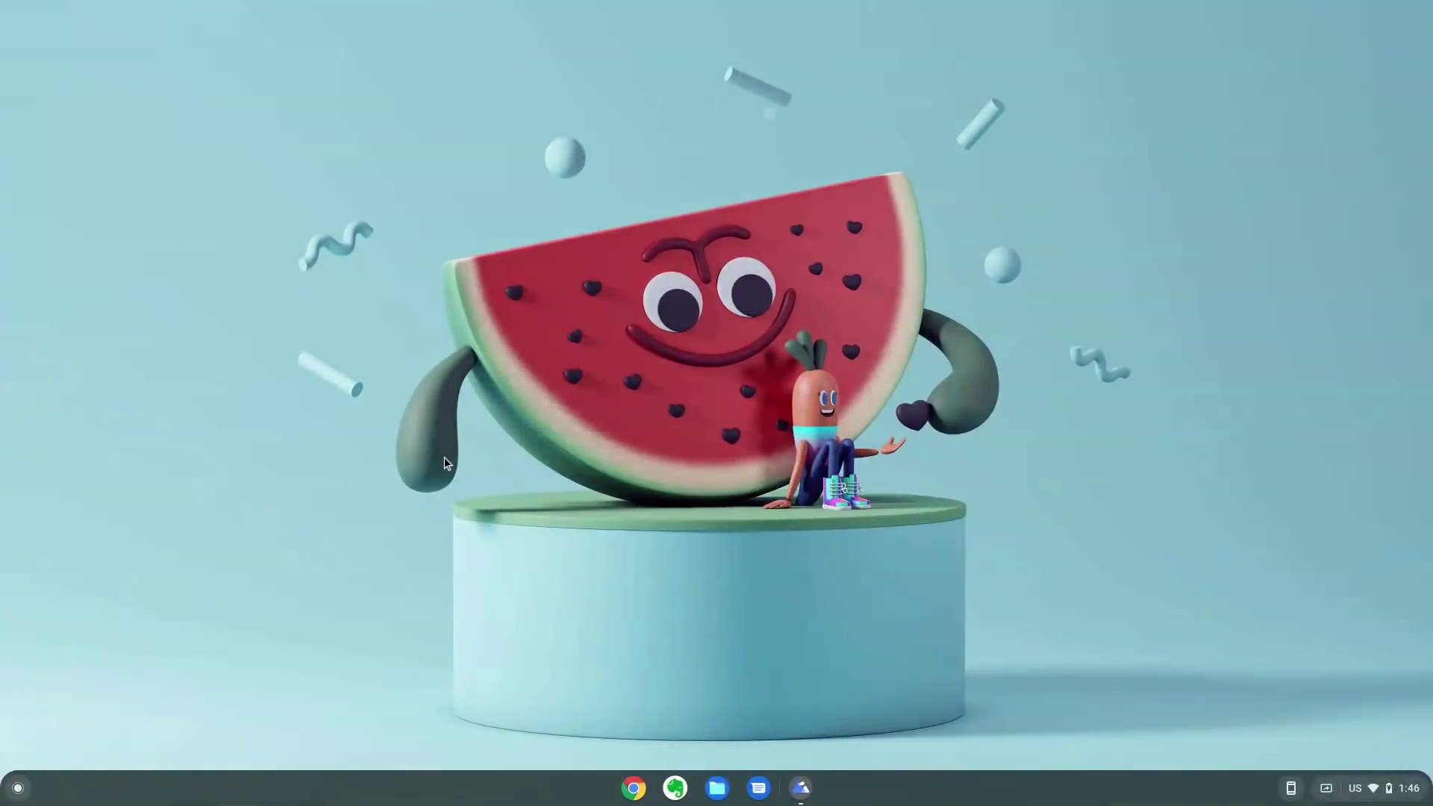
key(super)
key(Escape)
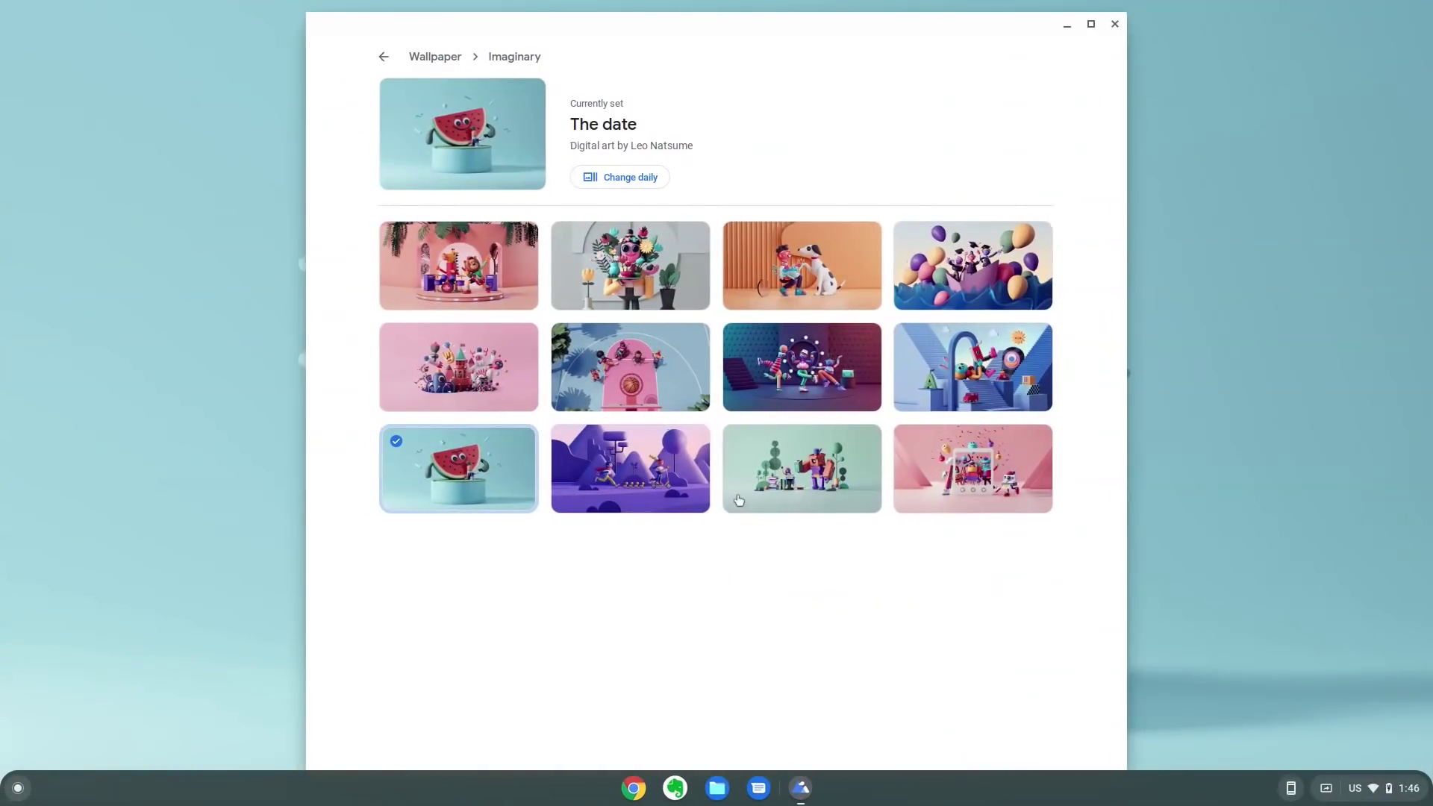
click(739, 500)
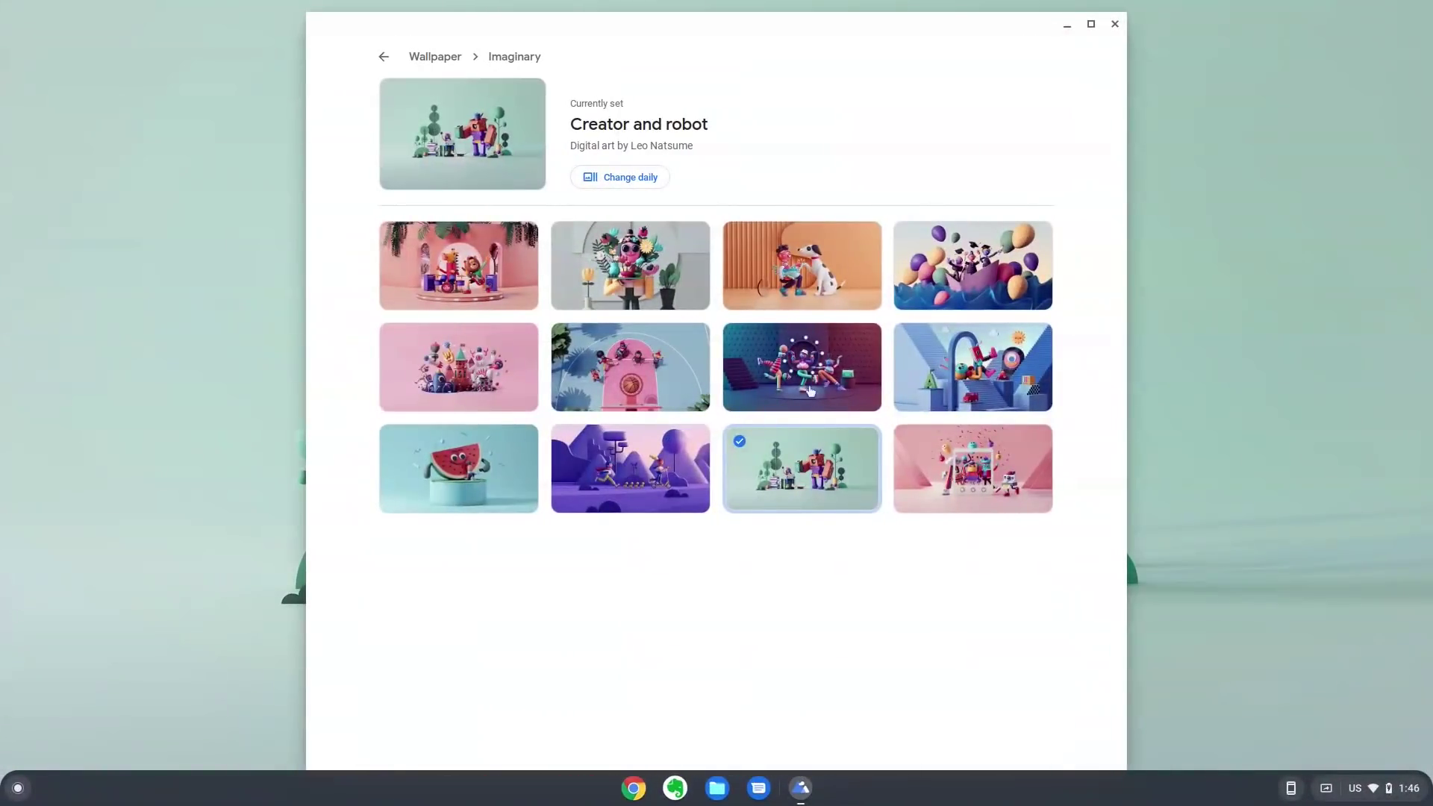
click(786, 280)
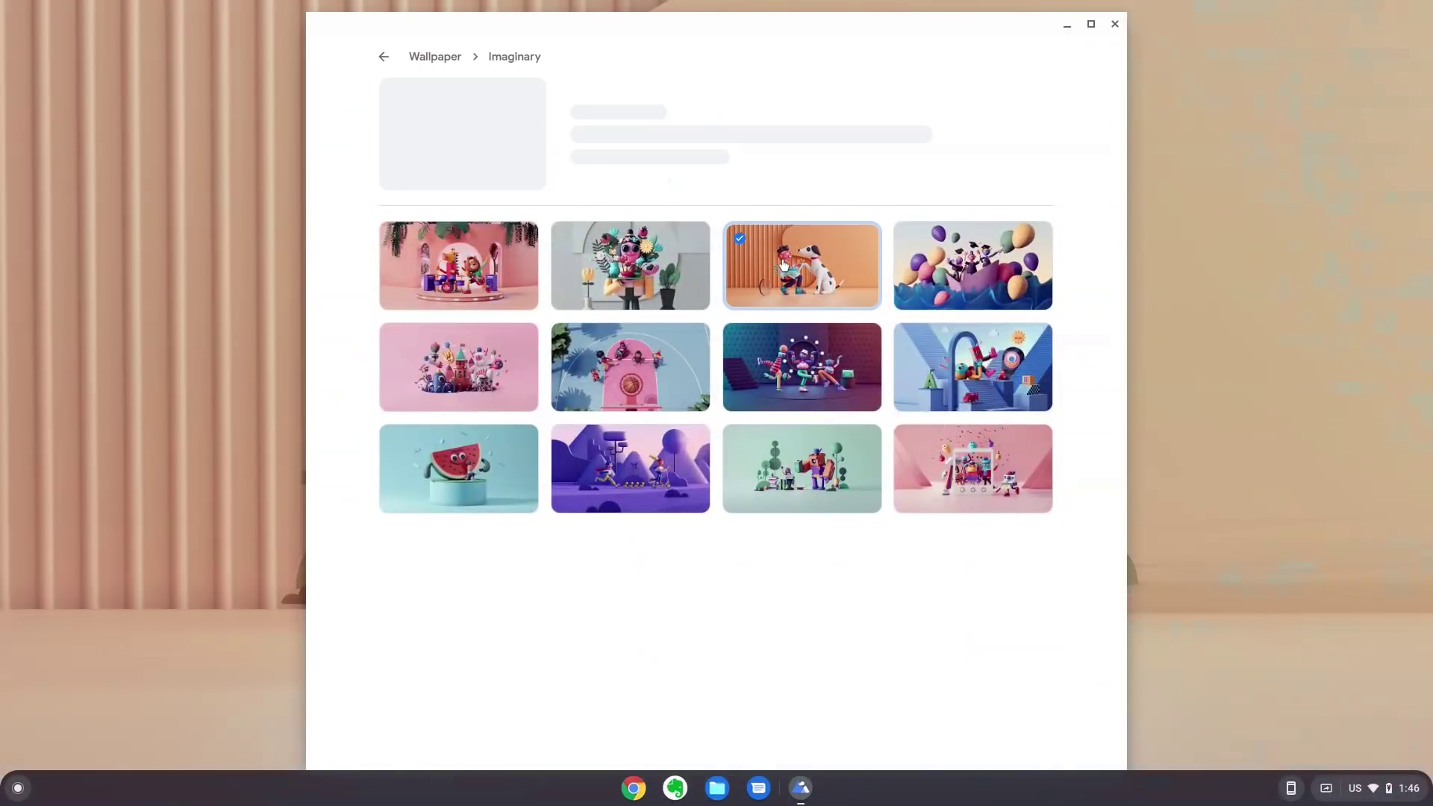